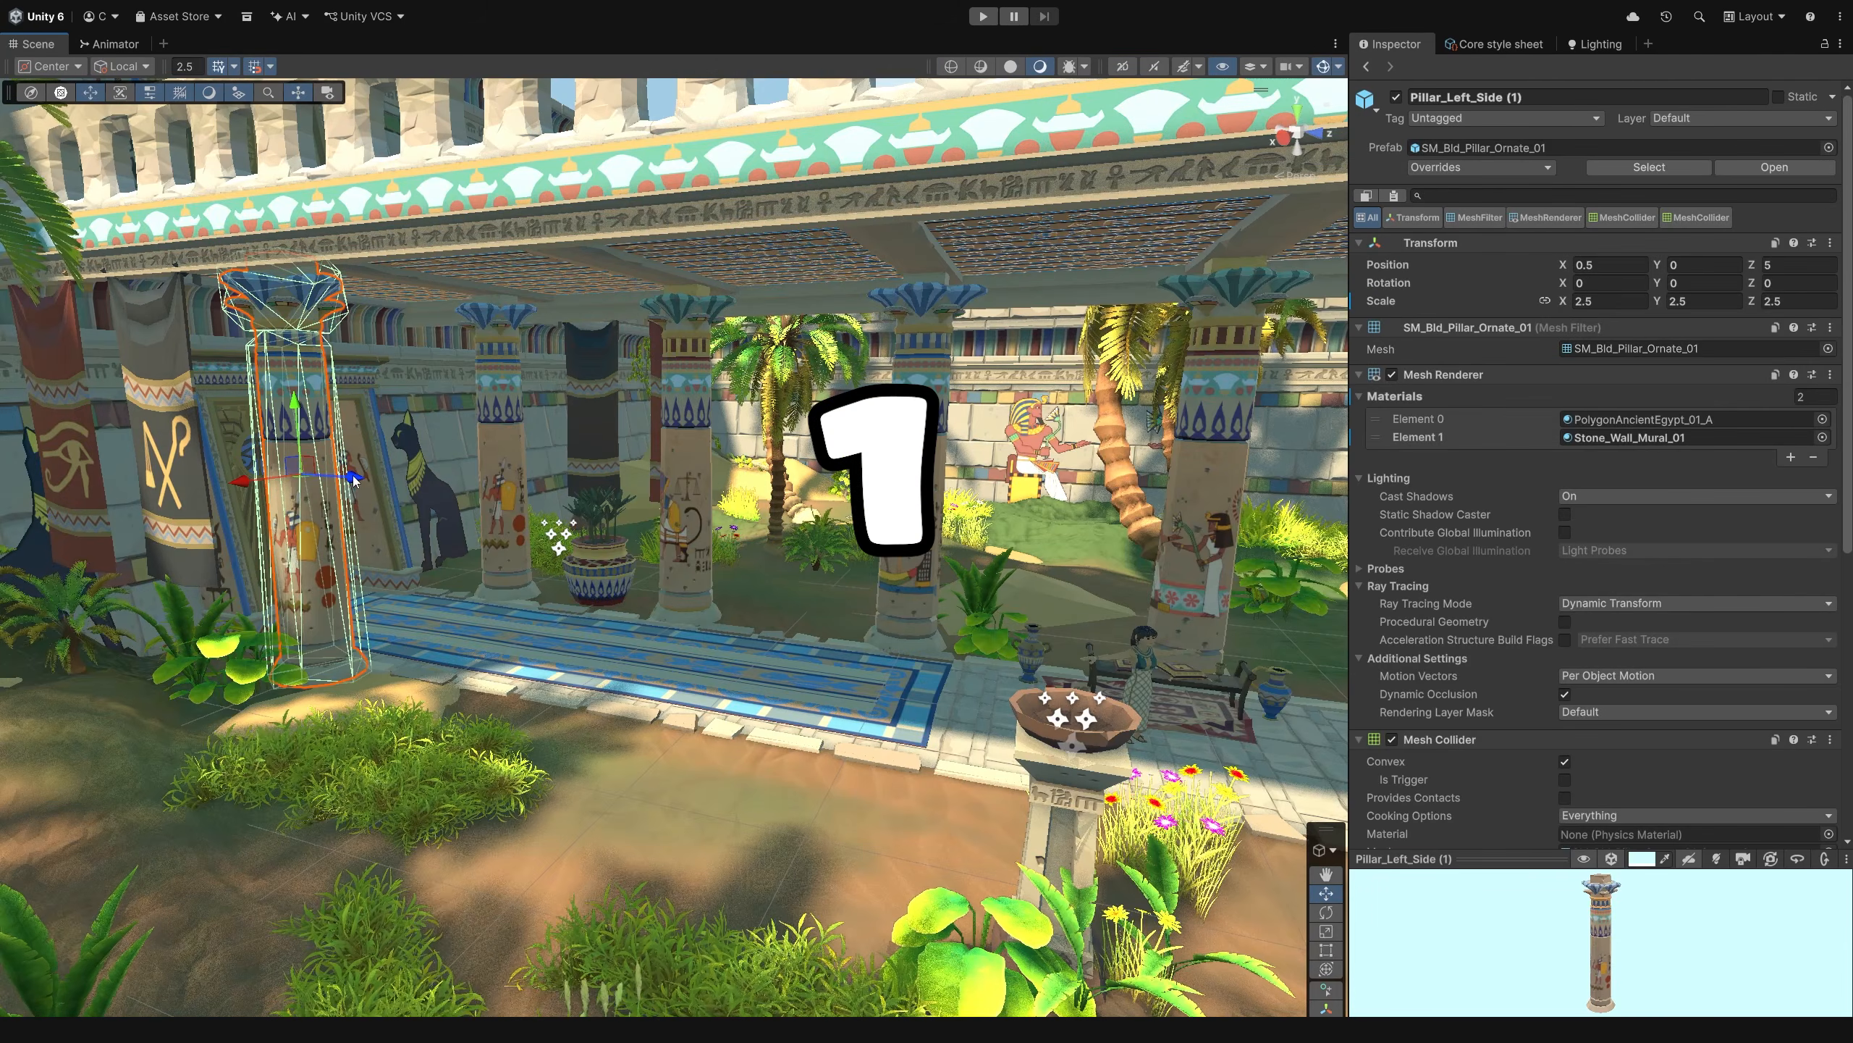
# - Move the ornate pillars along the Z axis in 2.5-unit grid-snapped increments
pyautogui.moveTo(360, 484); pyautogui.dragTo(841, 556)
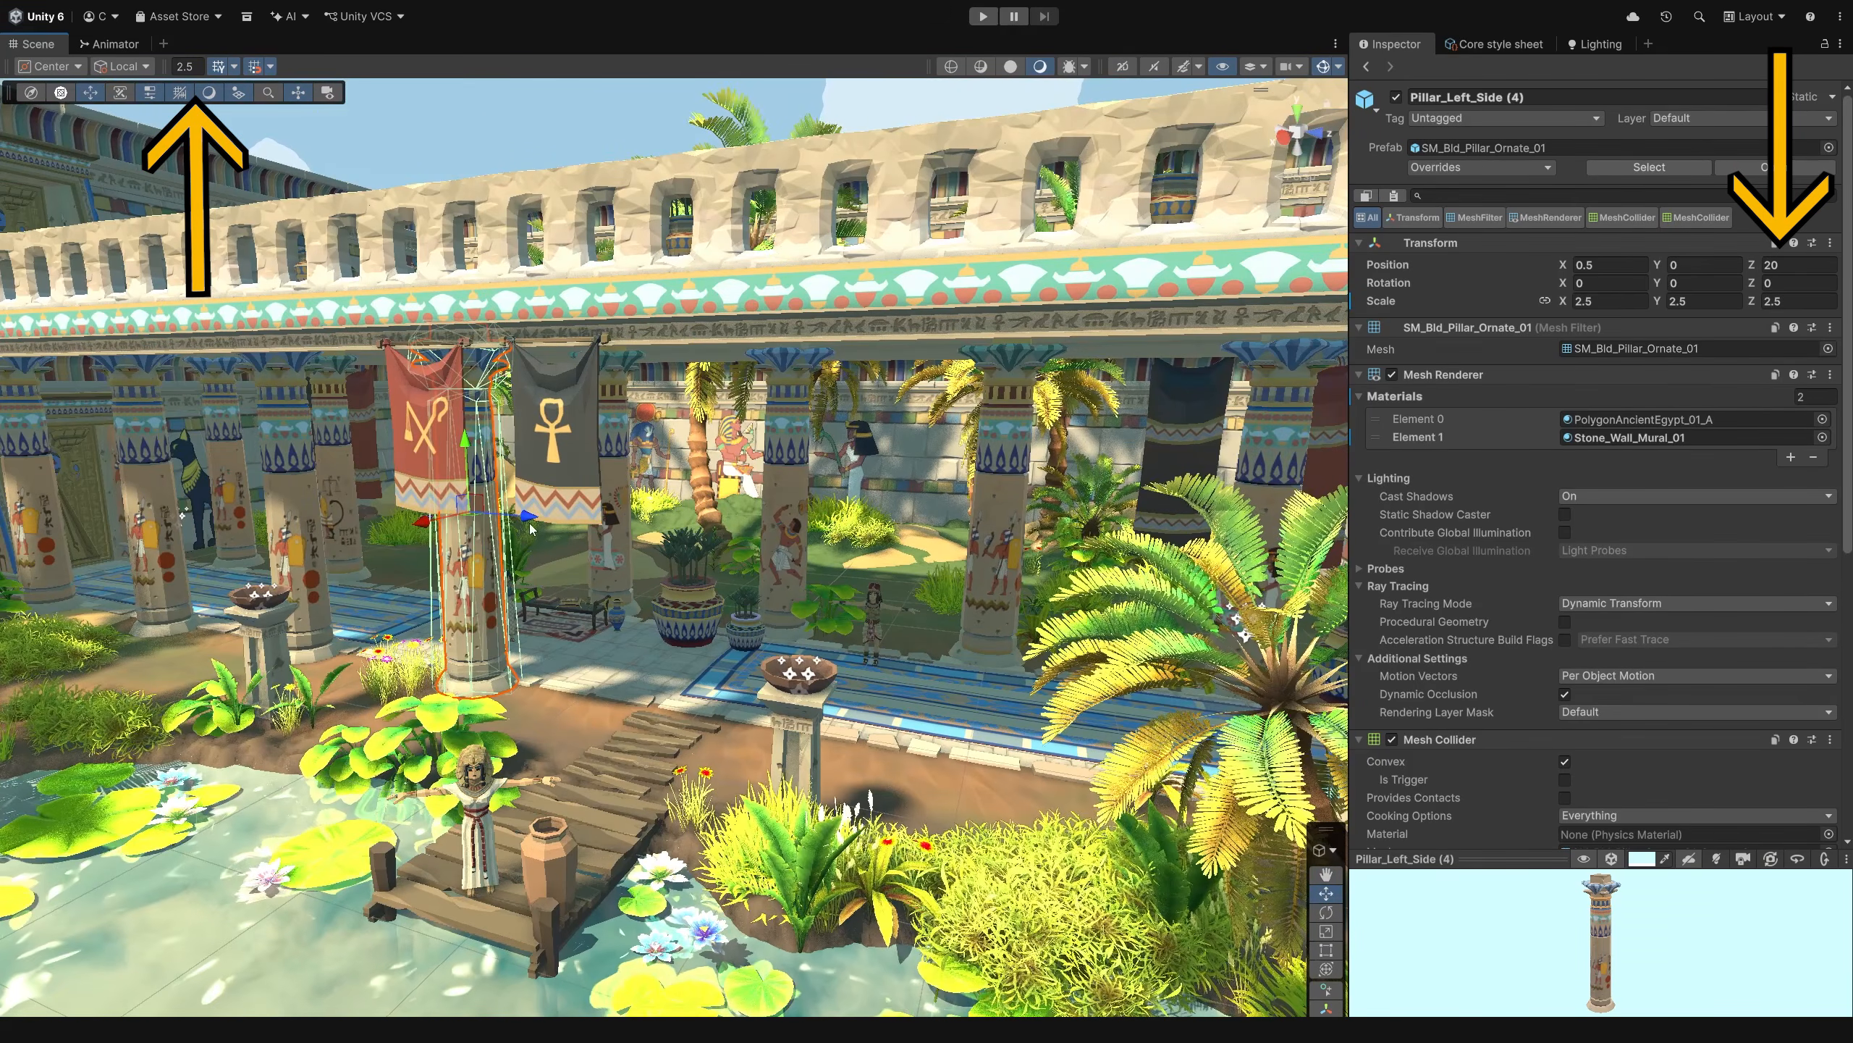
pyautogui.moveTo(685, 548); pyautogui.dragTo(768, 655)
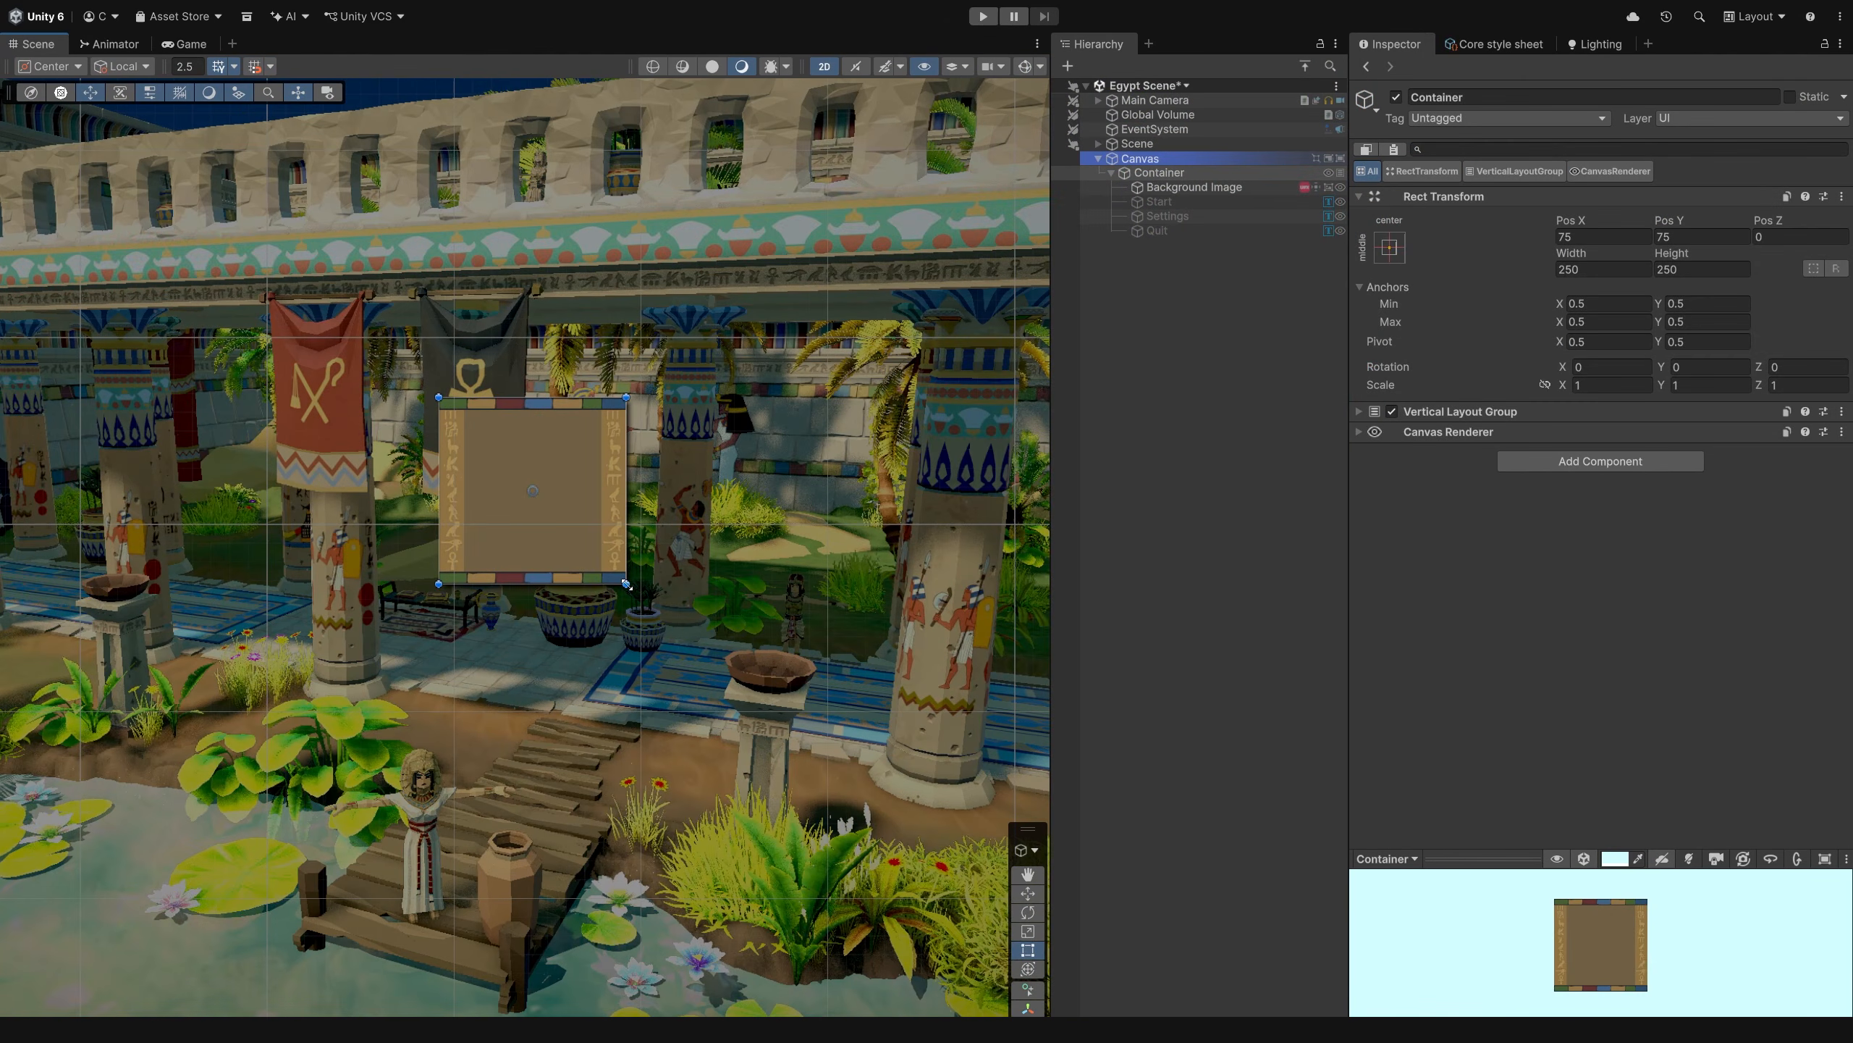
# - Try resizing the Container from its corner, undo that, and set the scene grid size to 100
pyautogui.moveTo(625, 583); pyautogui.dragTo(741, 645)
pyautogui.hotkey('ctrl', 'z')
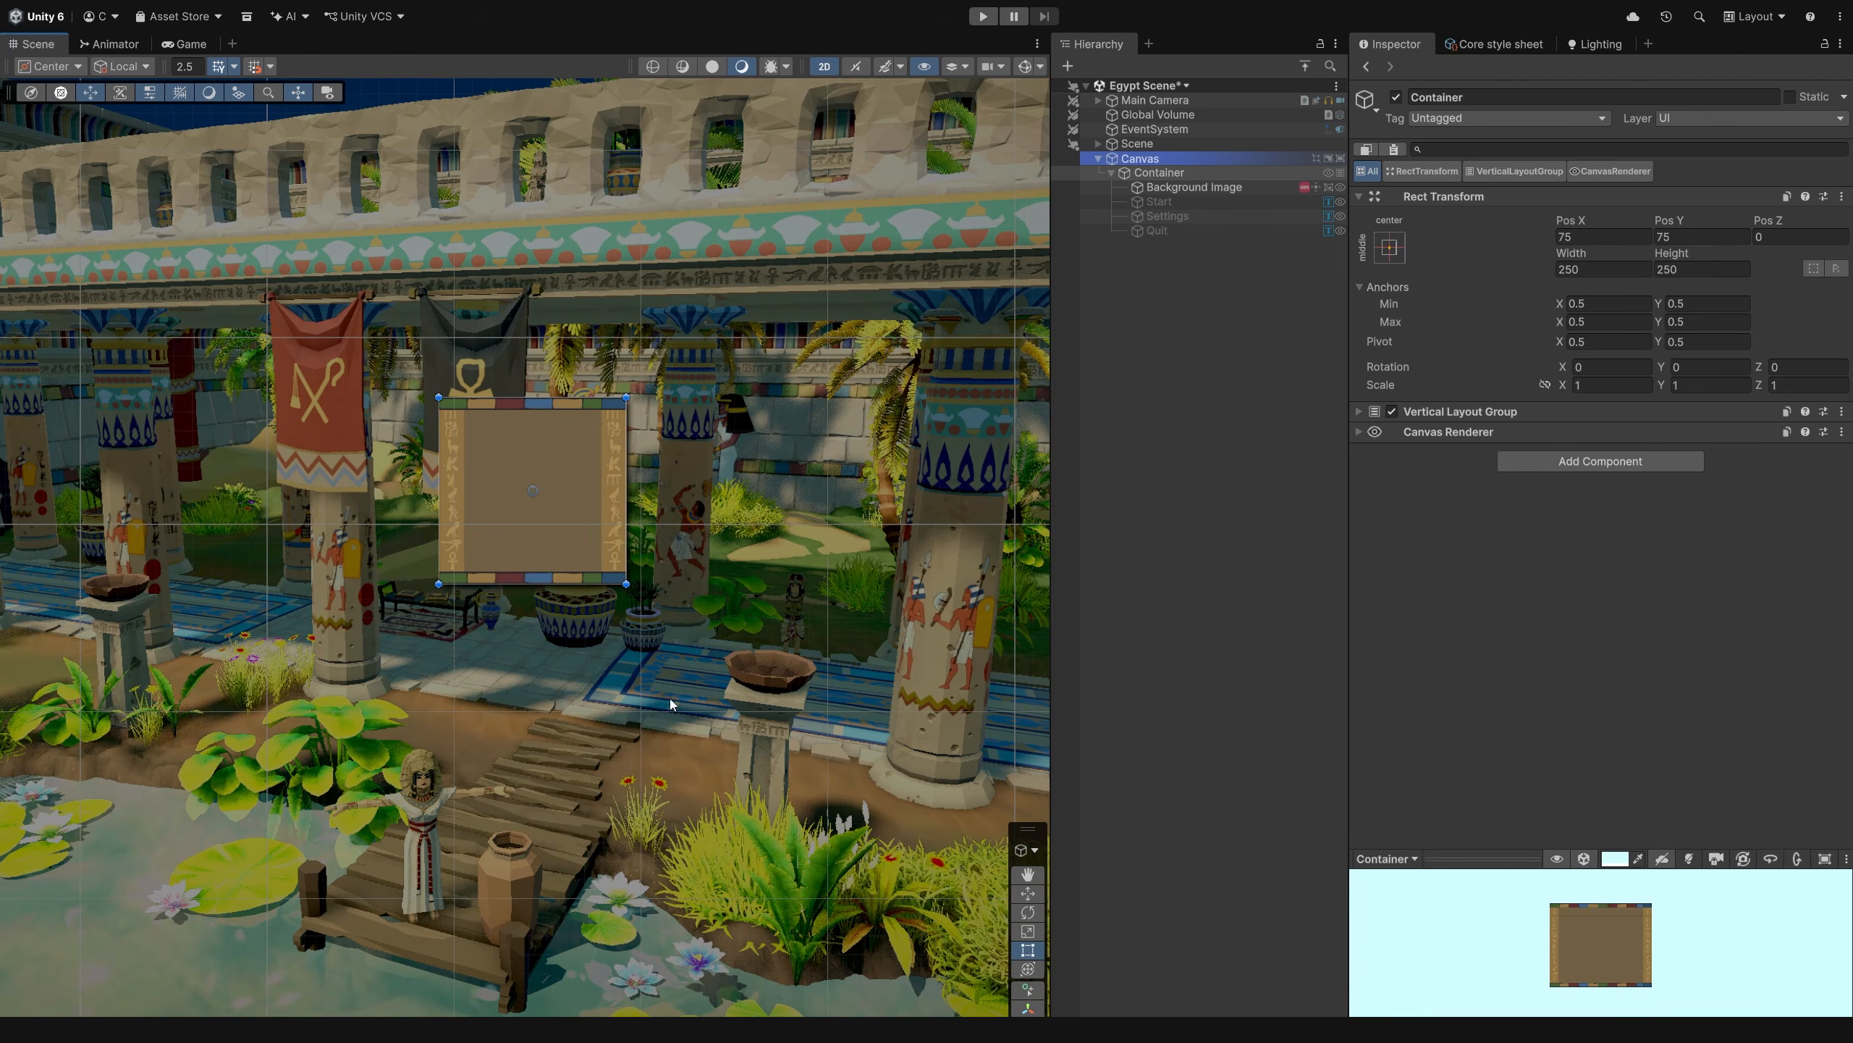
pyautogui.click(1161, 160)
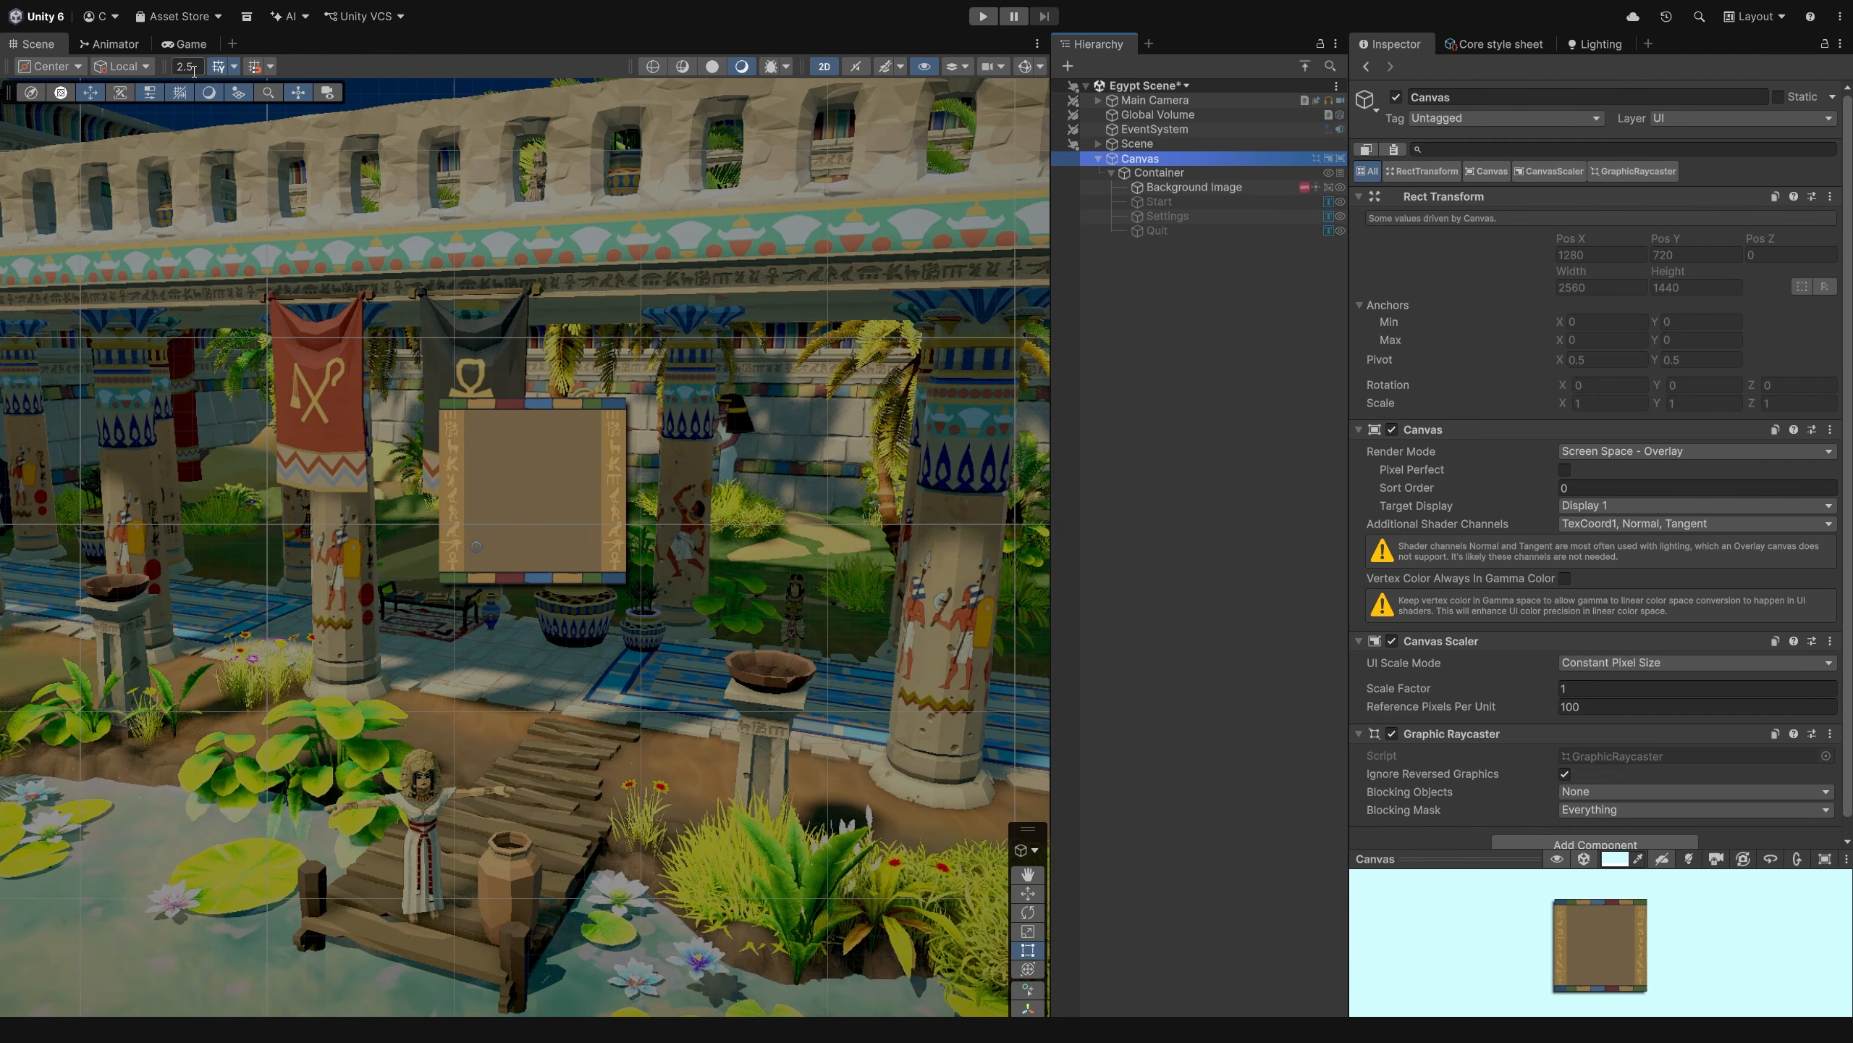
pyautogui.write('00')
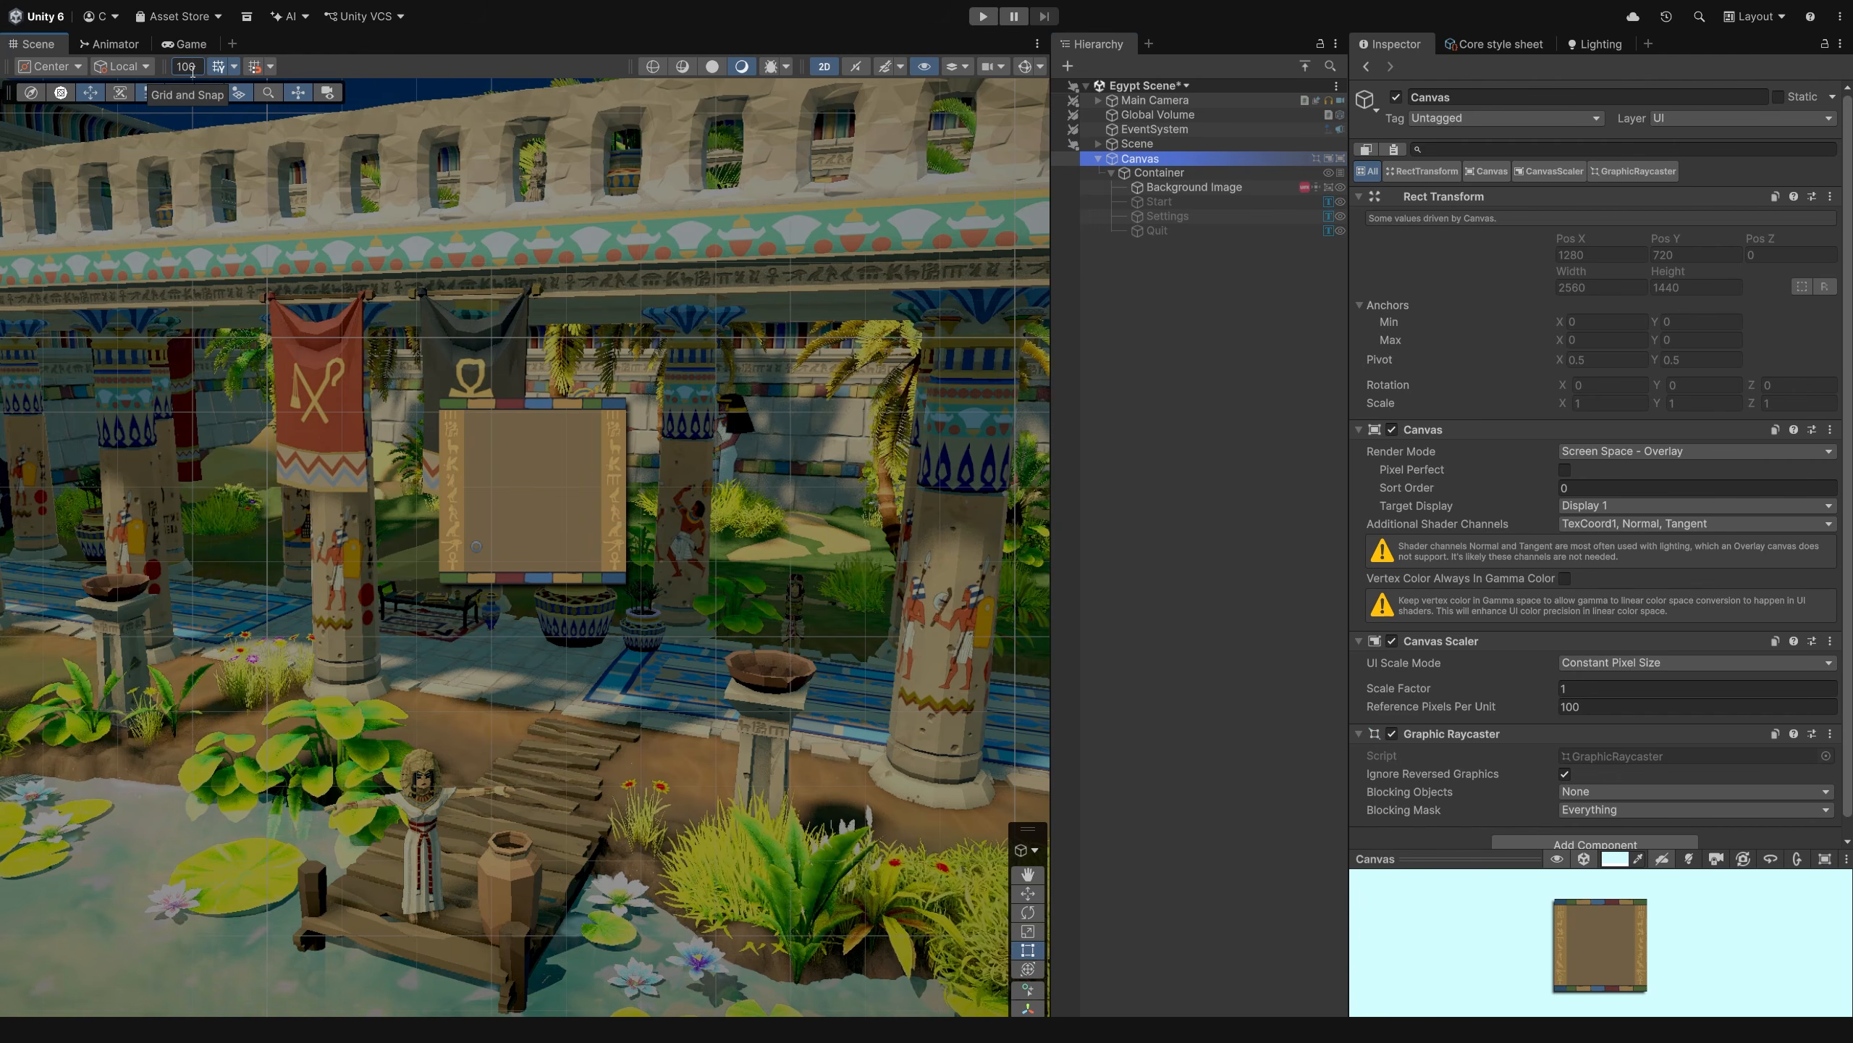
# - Try enlarging the Container from its lower-right corner with the 100-unit grid, and undo the last resize
pyautogui.click(1161, 173)
pyautogui.moveTo(623, 583); pyautogui.dragTo(934, 909)
pyautogui.hotkey('ctrl', 'z')
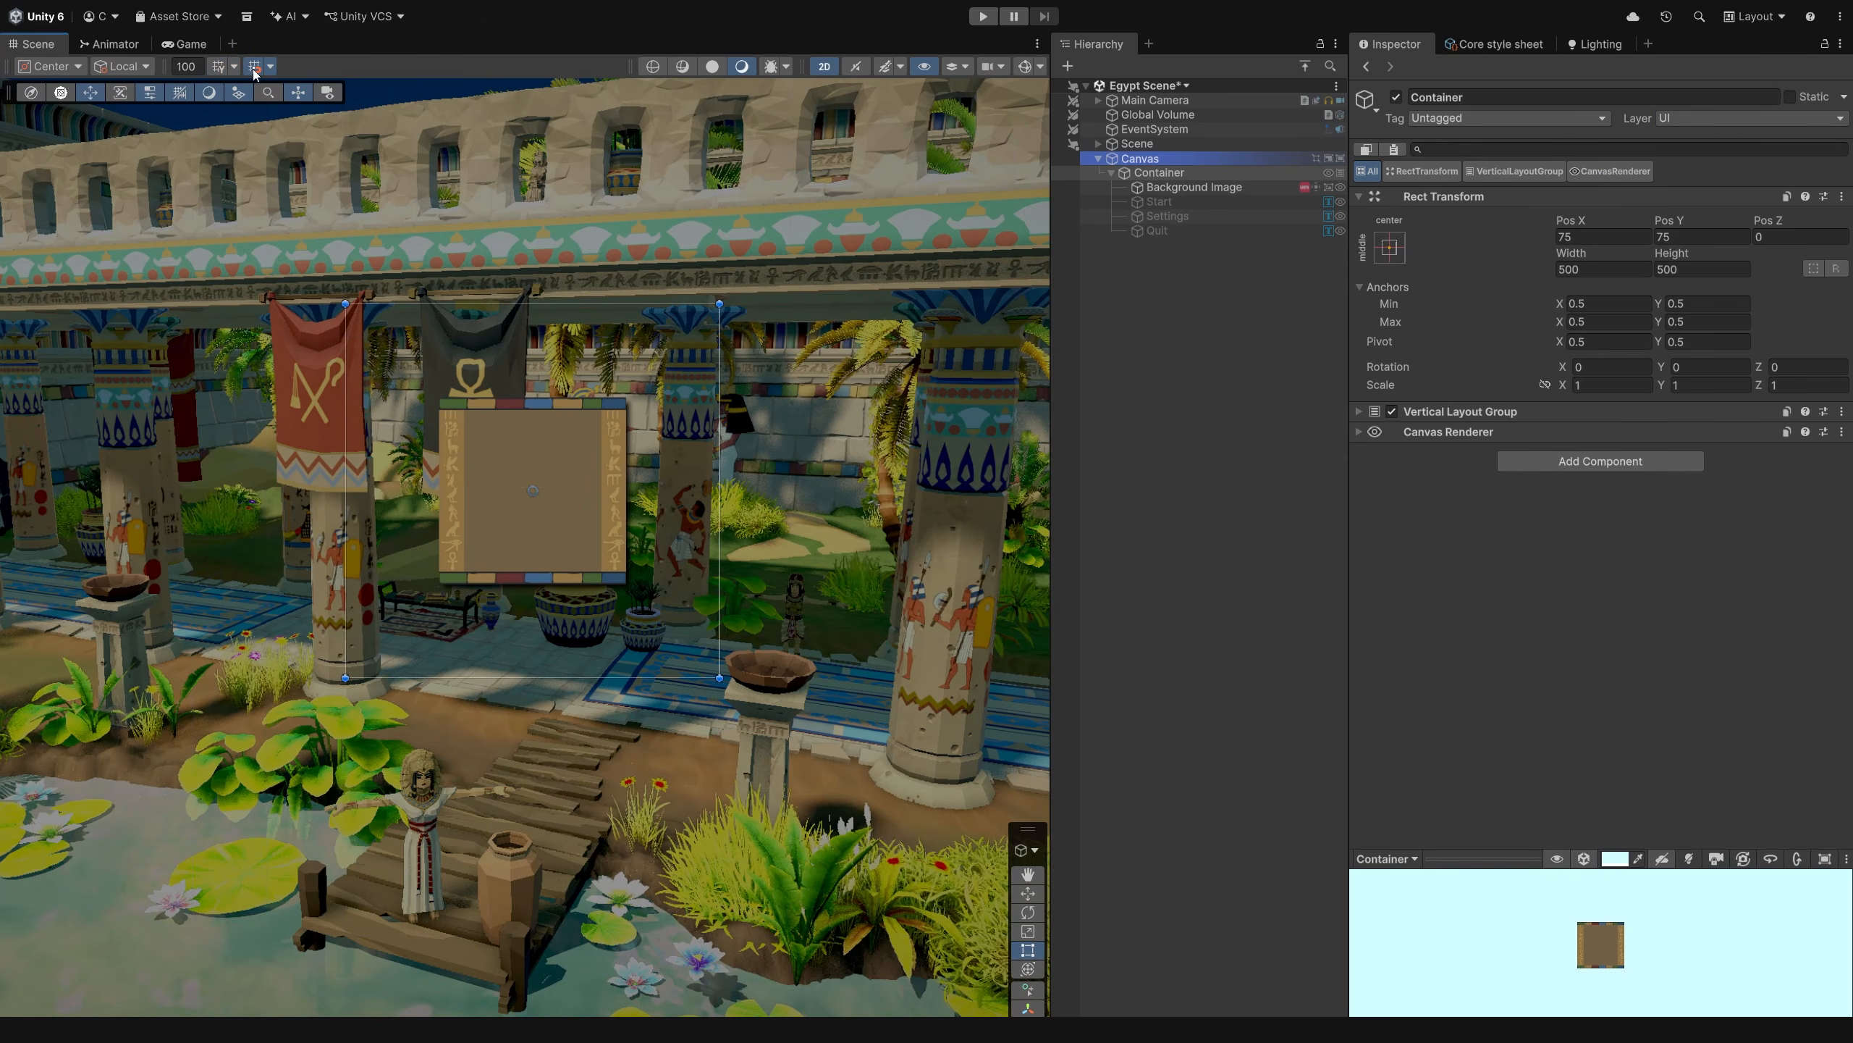
# - Anchor the Background Image to the Container's middle left and after that middle right, also setting its pivot and position
pyautogui.click(1193, 190)
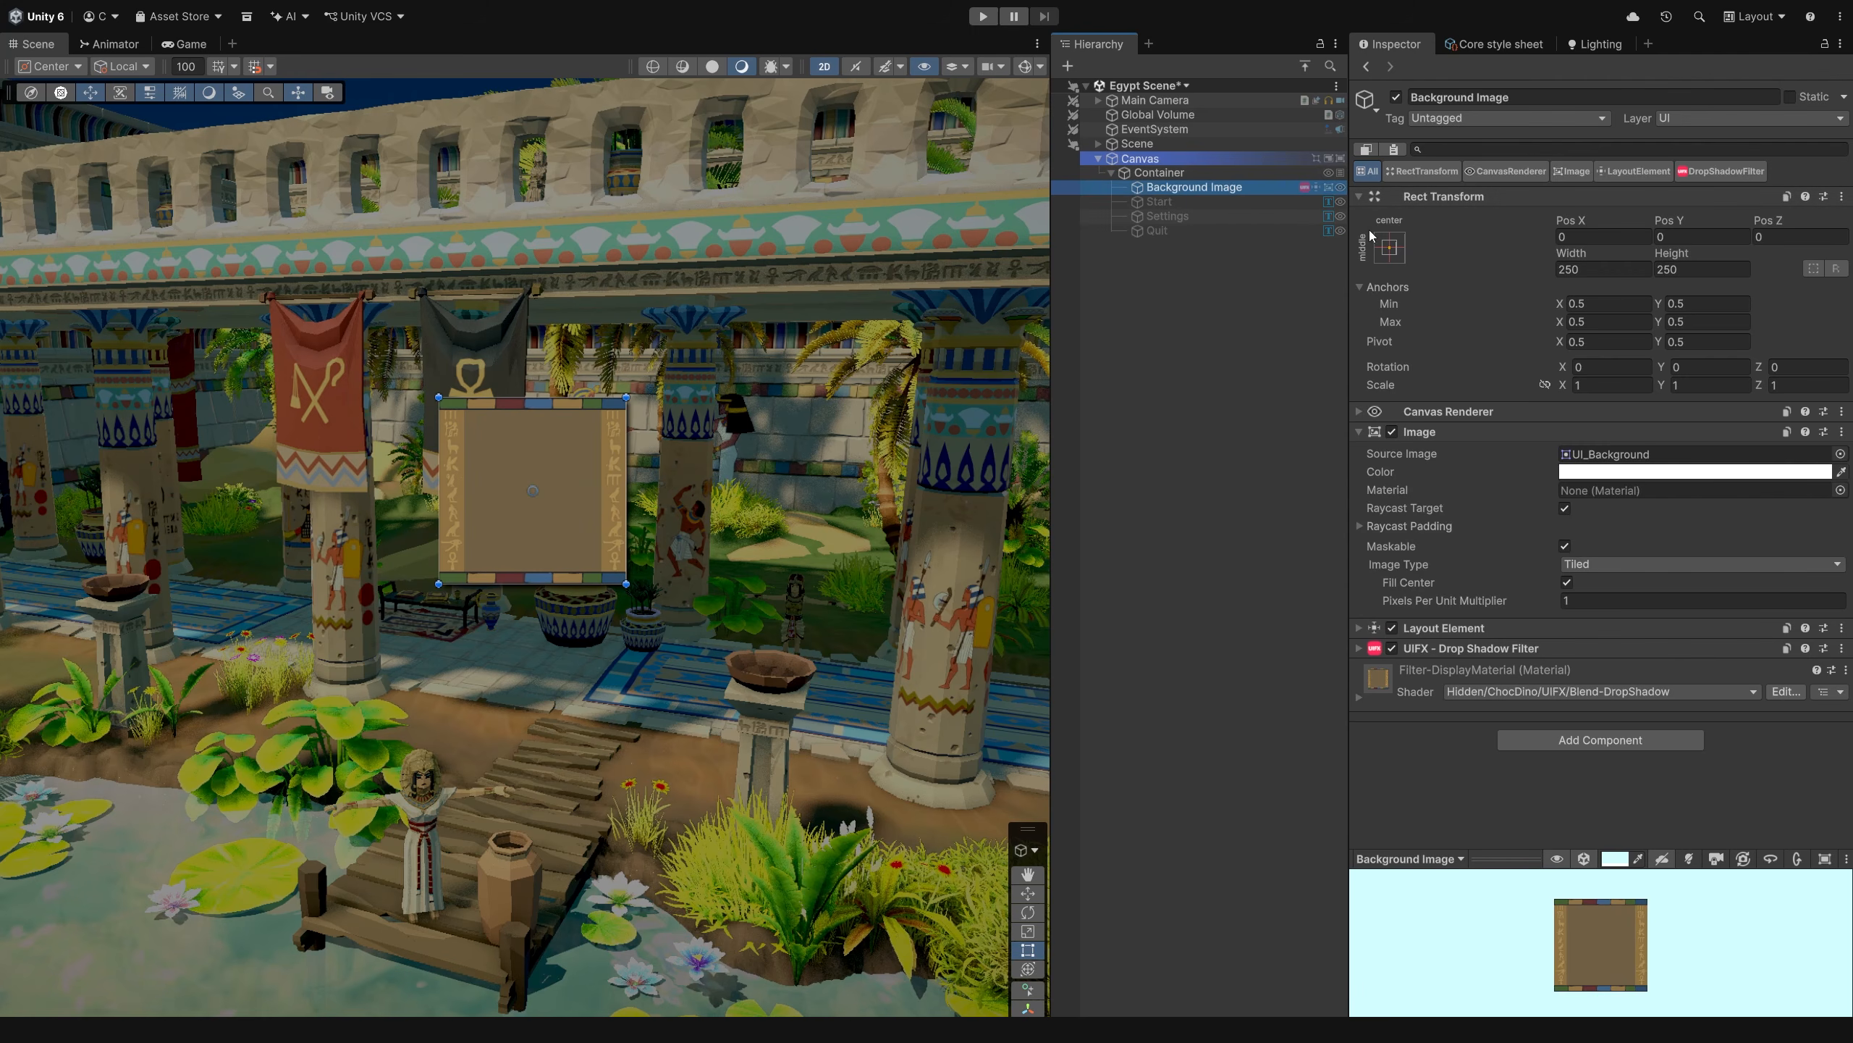
pyautogui.click(1390, 248)
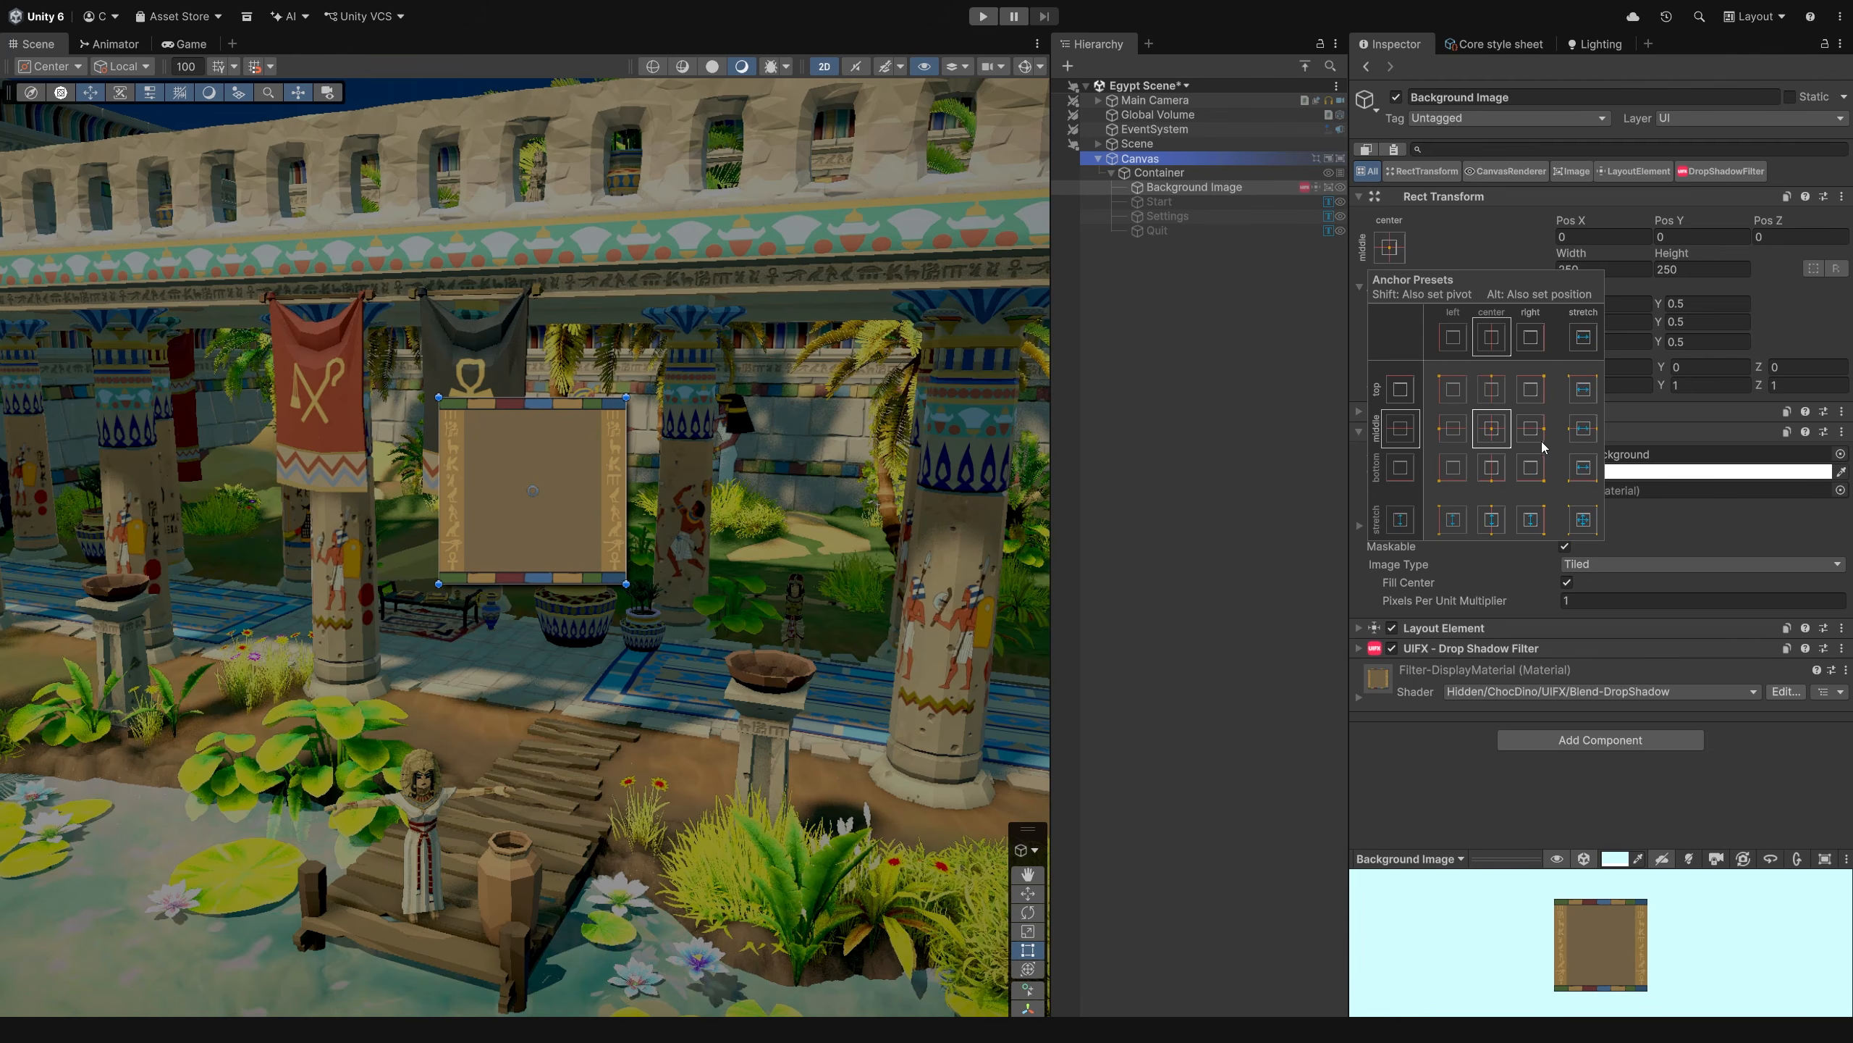
pyautogui.press('alt')
pyautogui.press('shift')
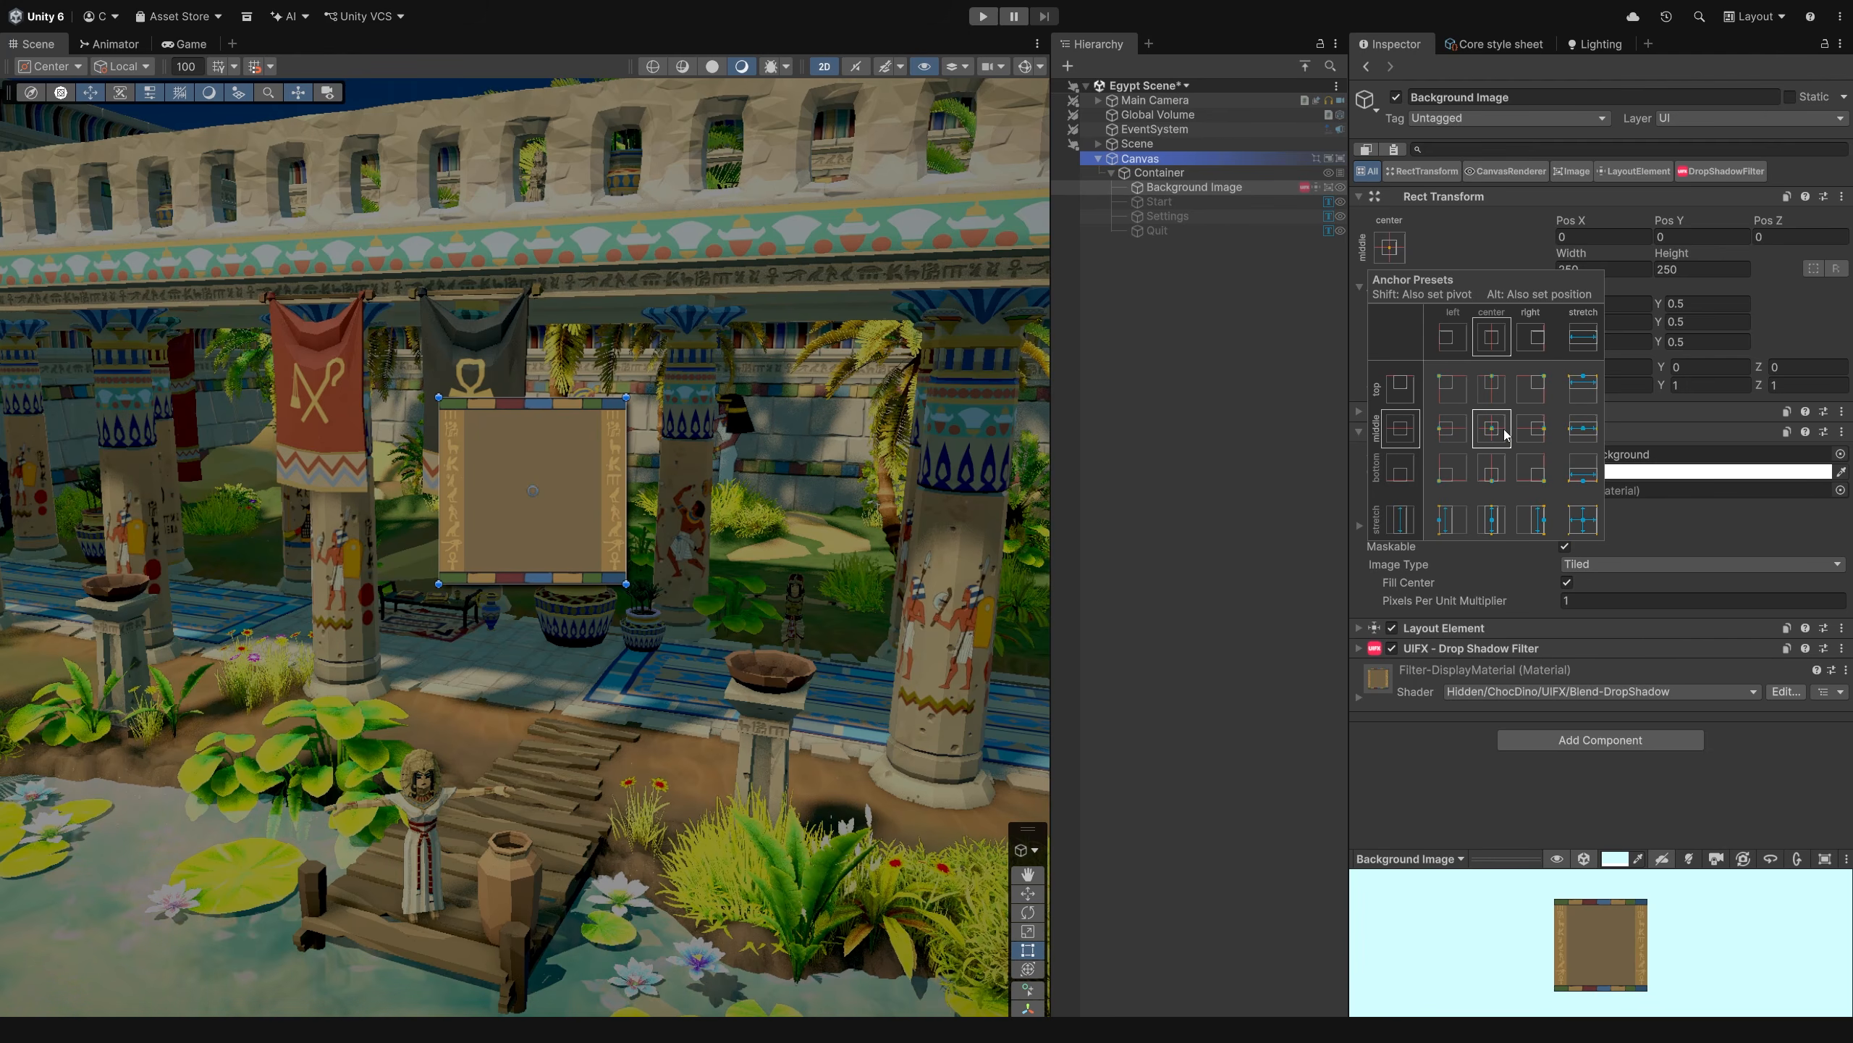
pyautogui.keyDown('alt'); pyautogui.click(1451, 431); pyautogui.keyUp('alt')
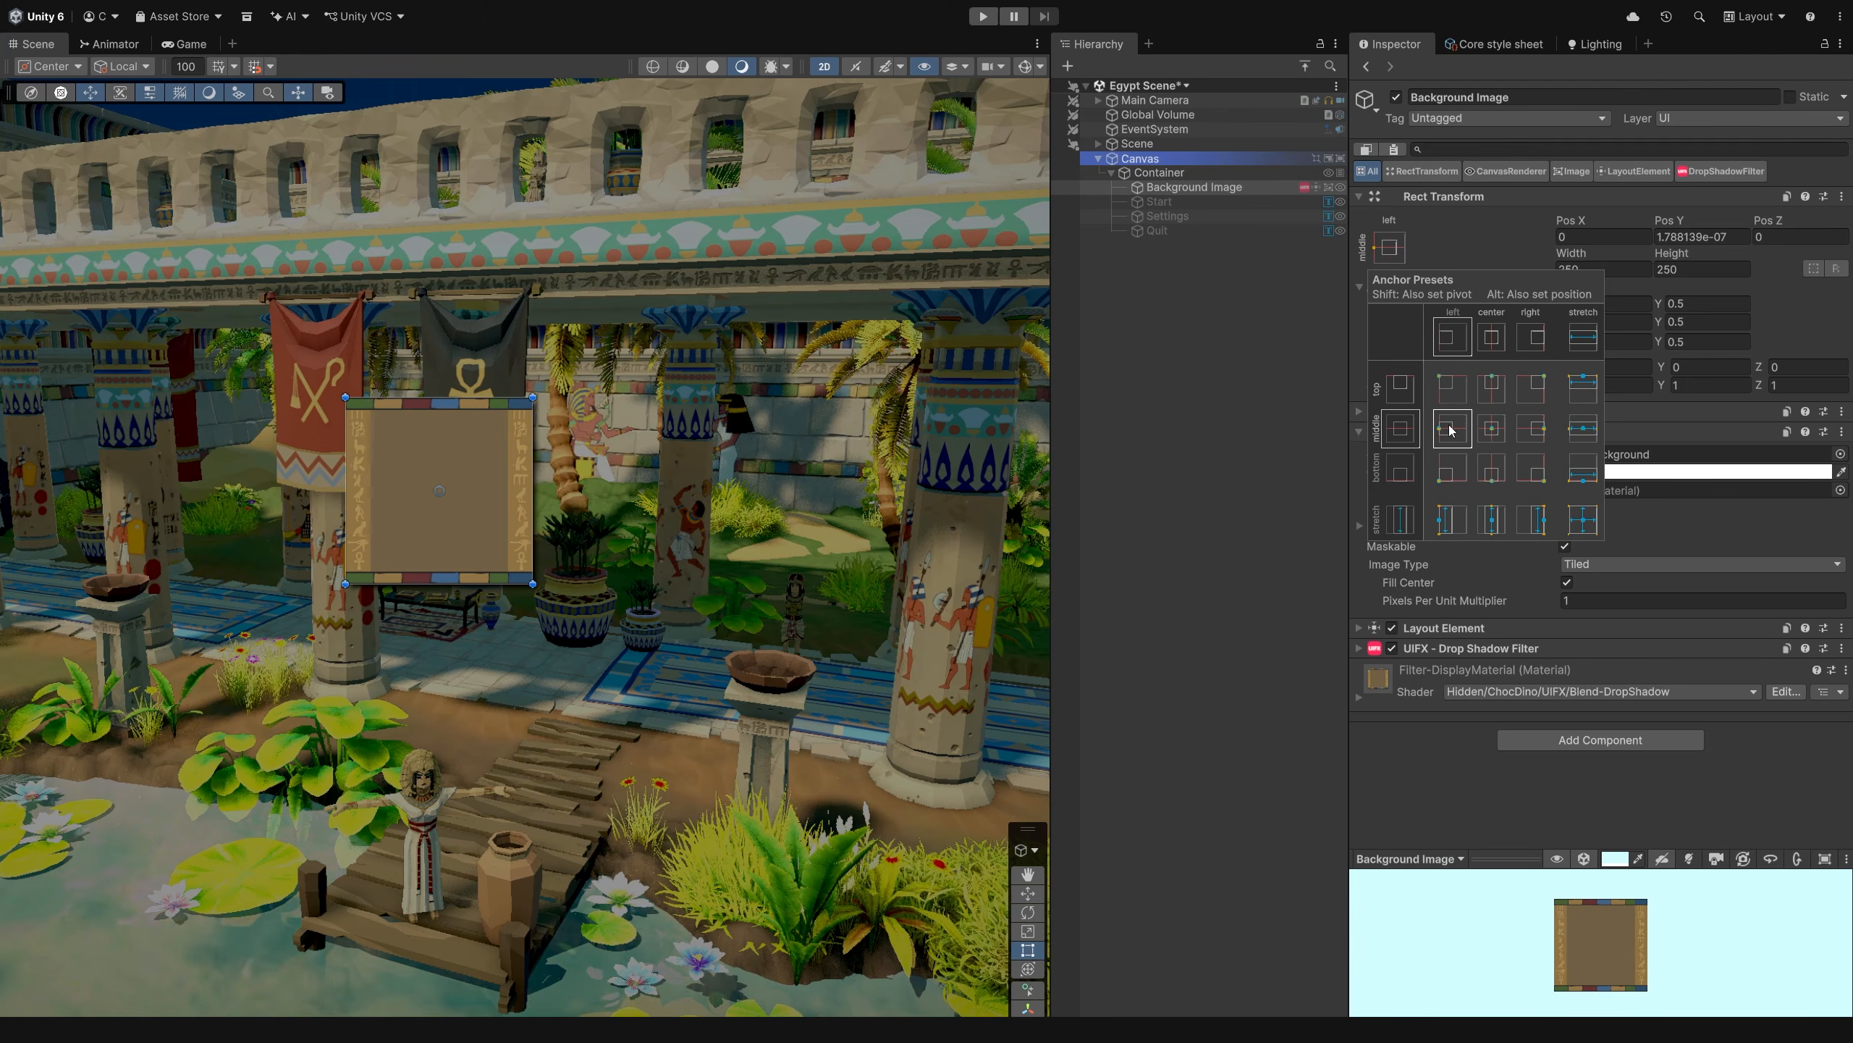
pyautogui.keyDown('alt'); pyautogui.click(1532, 433); pyautogui.keyUp('alt')
# - Set the Background Image's anchors to stretch both ways inside the Container, also setting pivot and position
pyautogui.click(1159, 172)
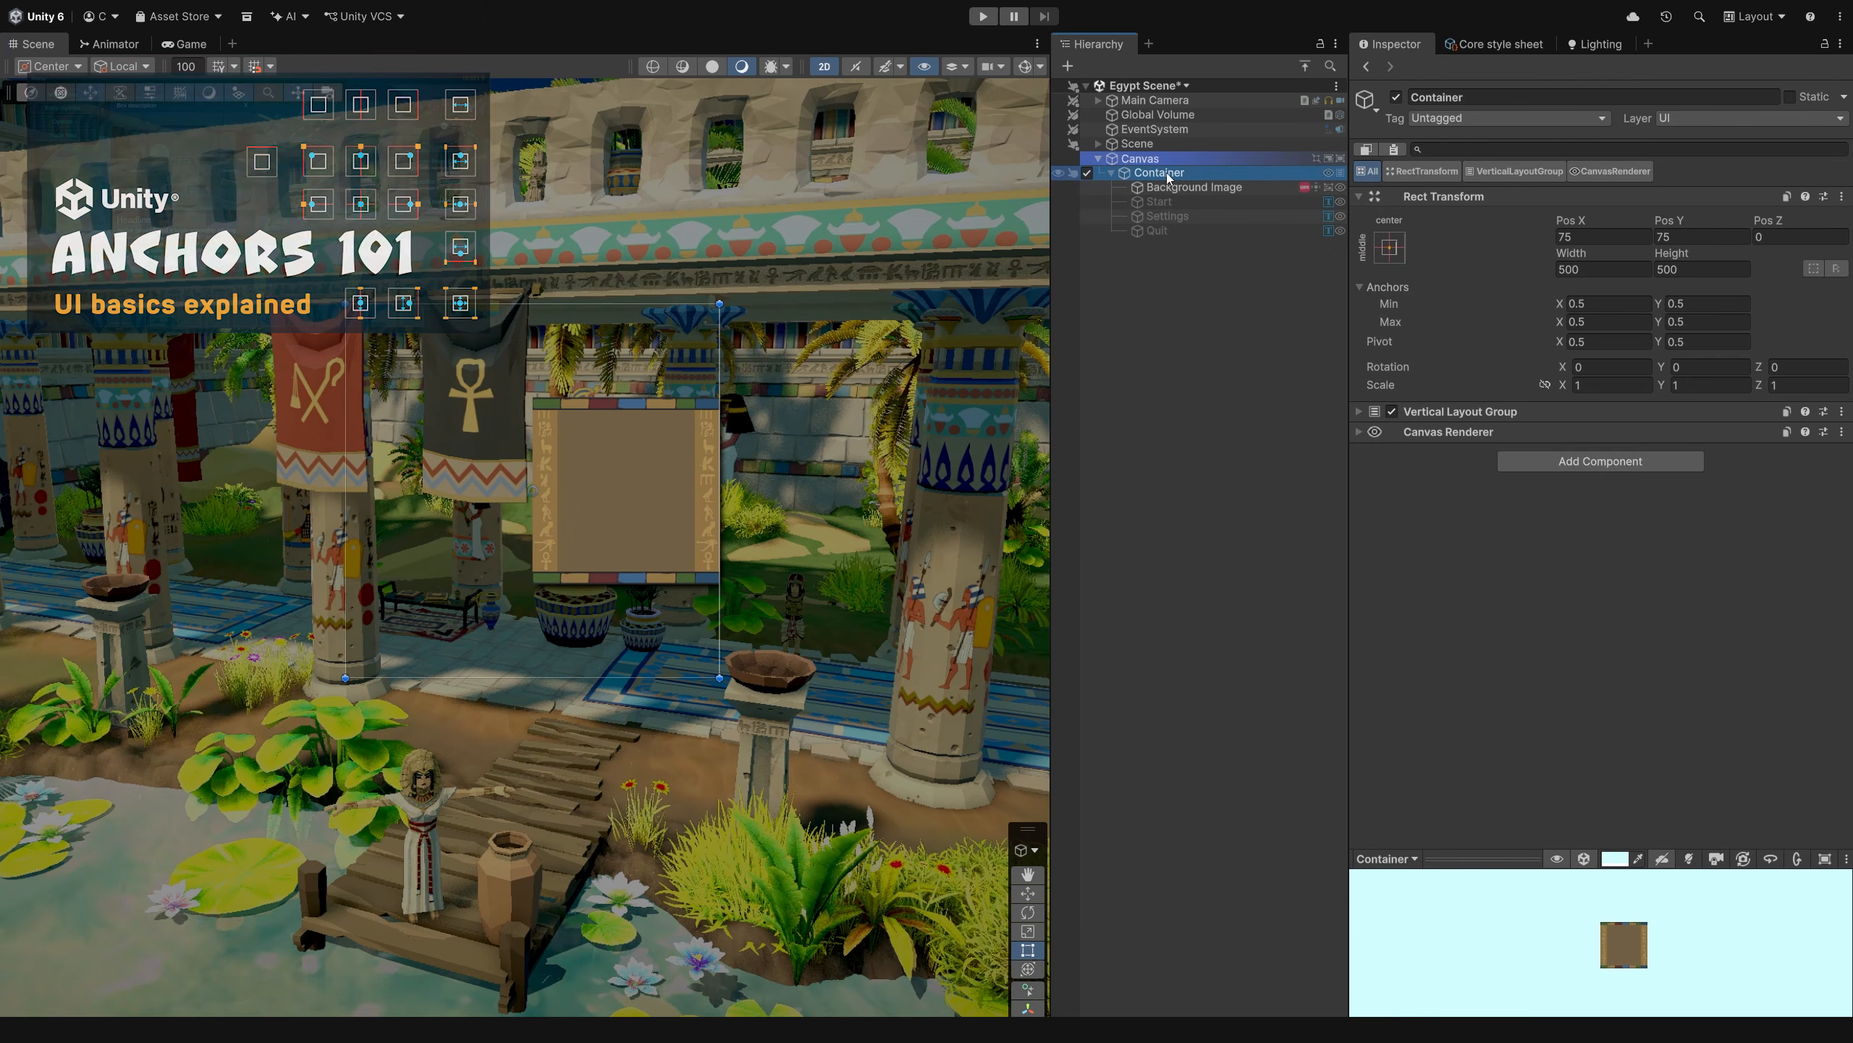
pyautogui.click(1196, 187)
pyautogui.click(1389, 247)
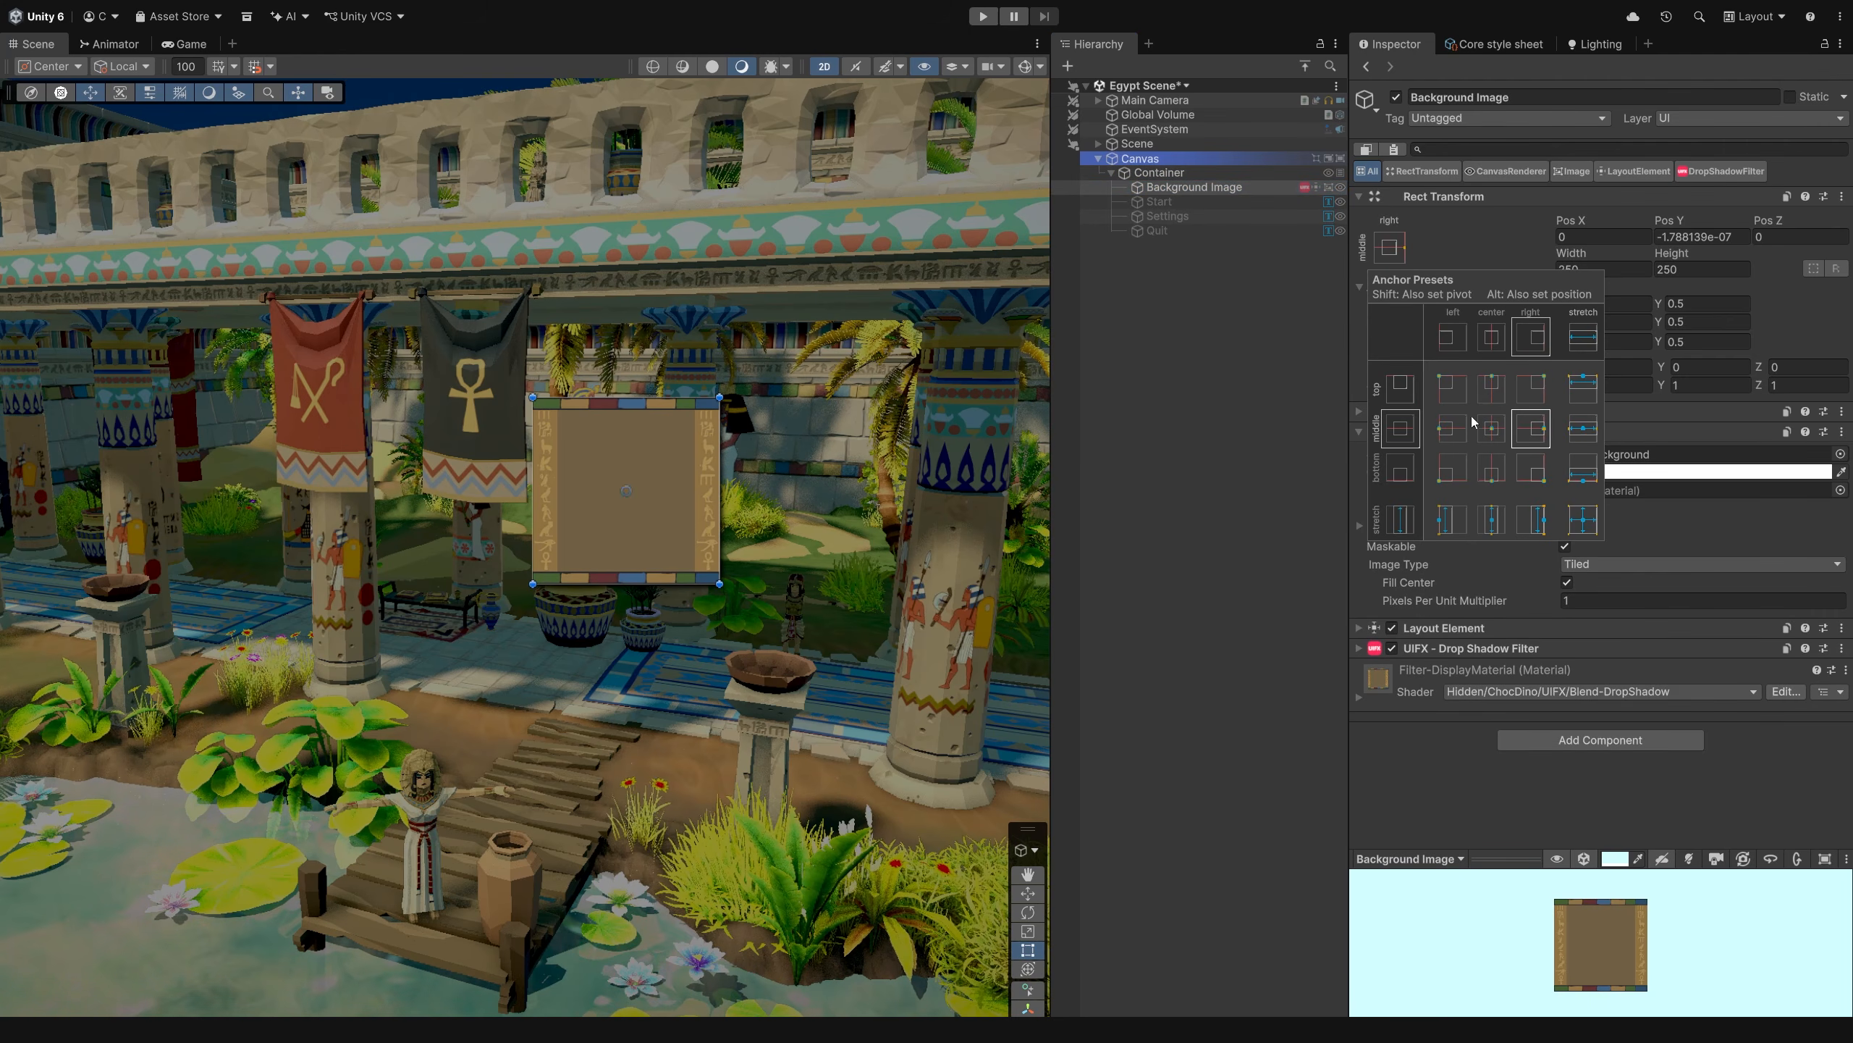
pyautogui.click(1585, 522)
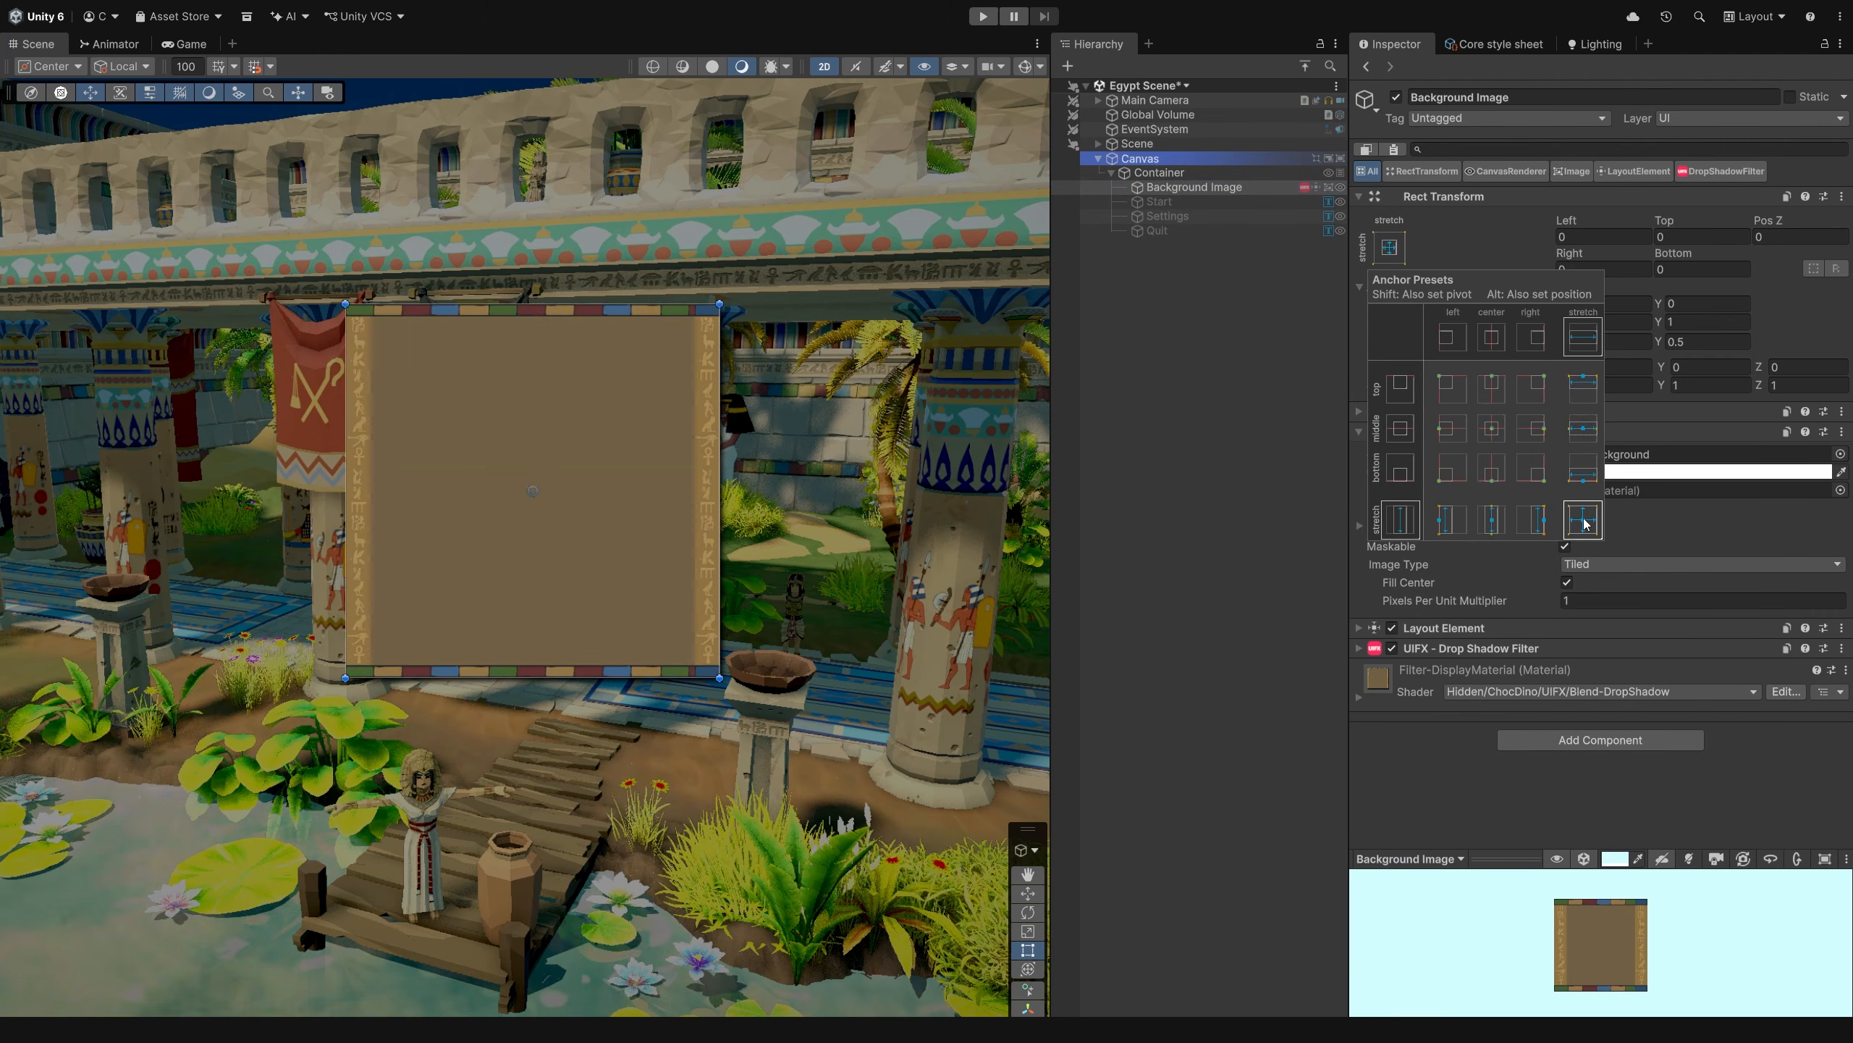
# - Resize the Container from its lower-right corner, ending with a square of about 390 by 390
pyautogui.click(1165, 179)
pyautogui.moveTo(719, 680); pyautogui.dragTo(726, 620)
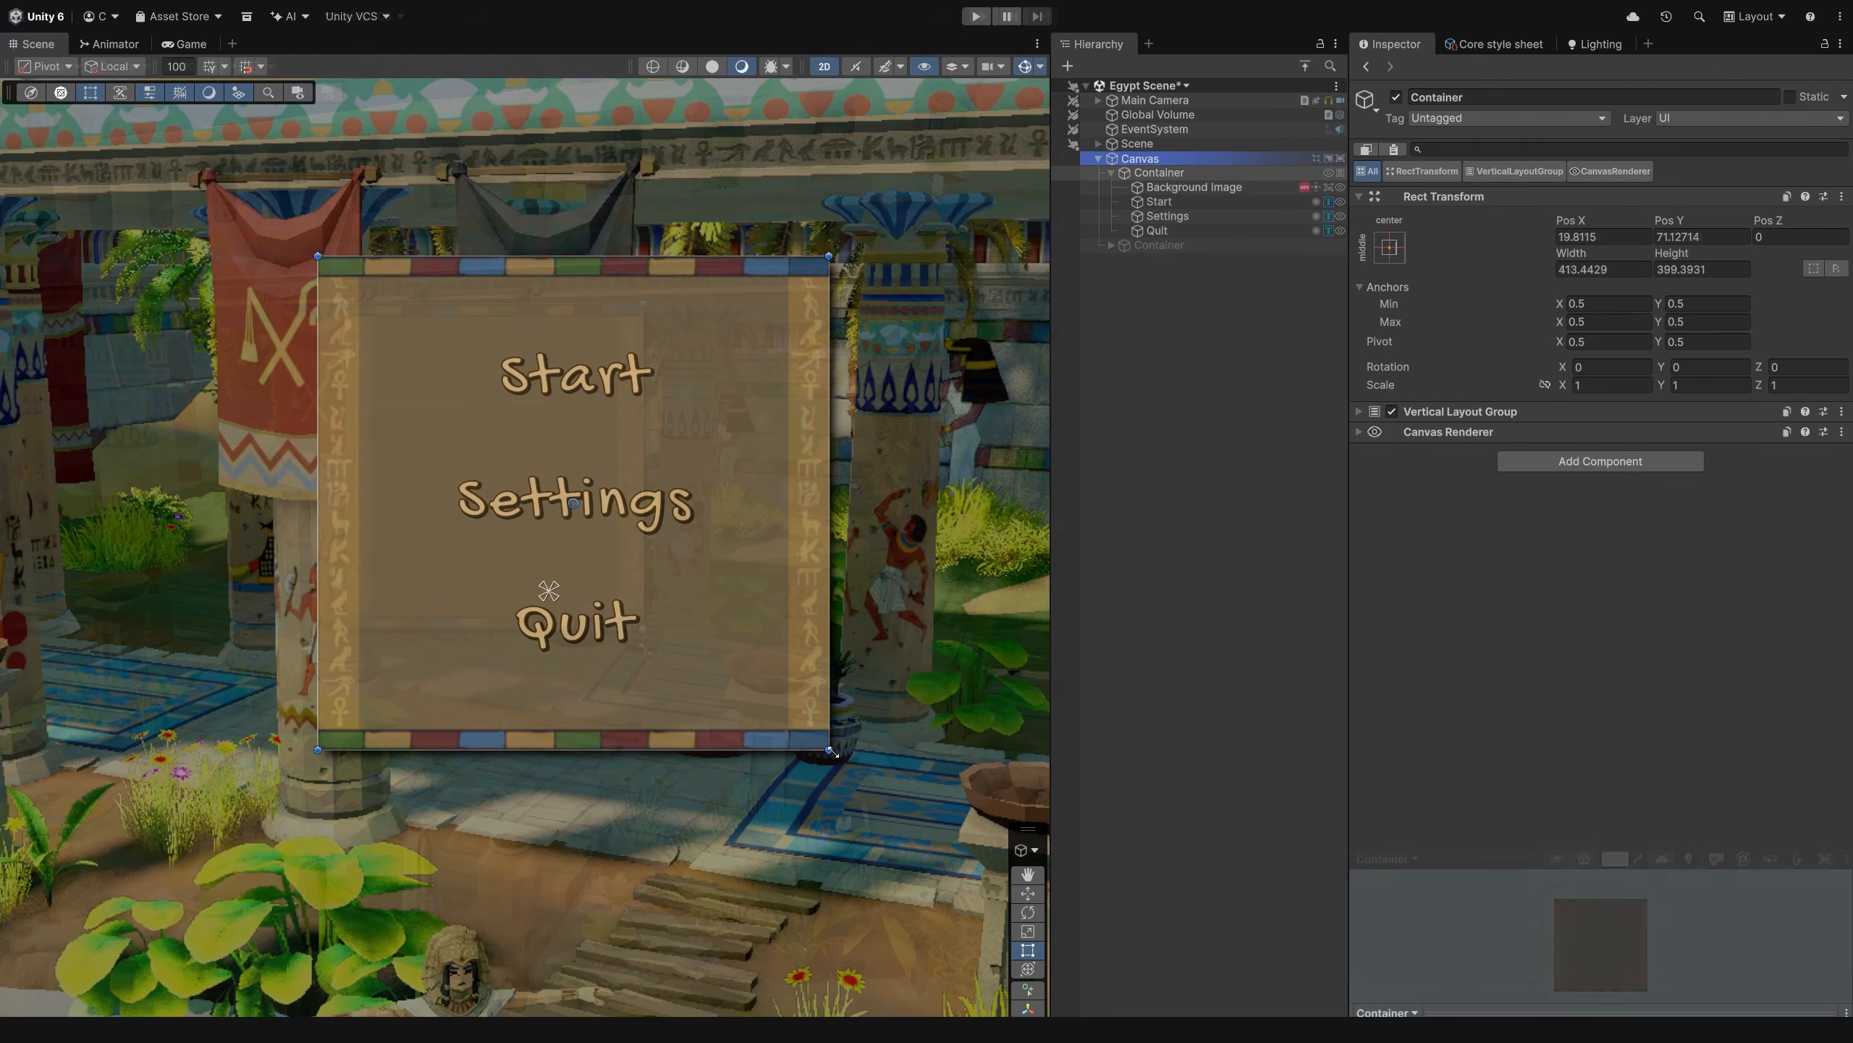
pyautogui.moveTo(832, 753); pyautogui.dragTo(850, 677)
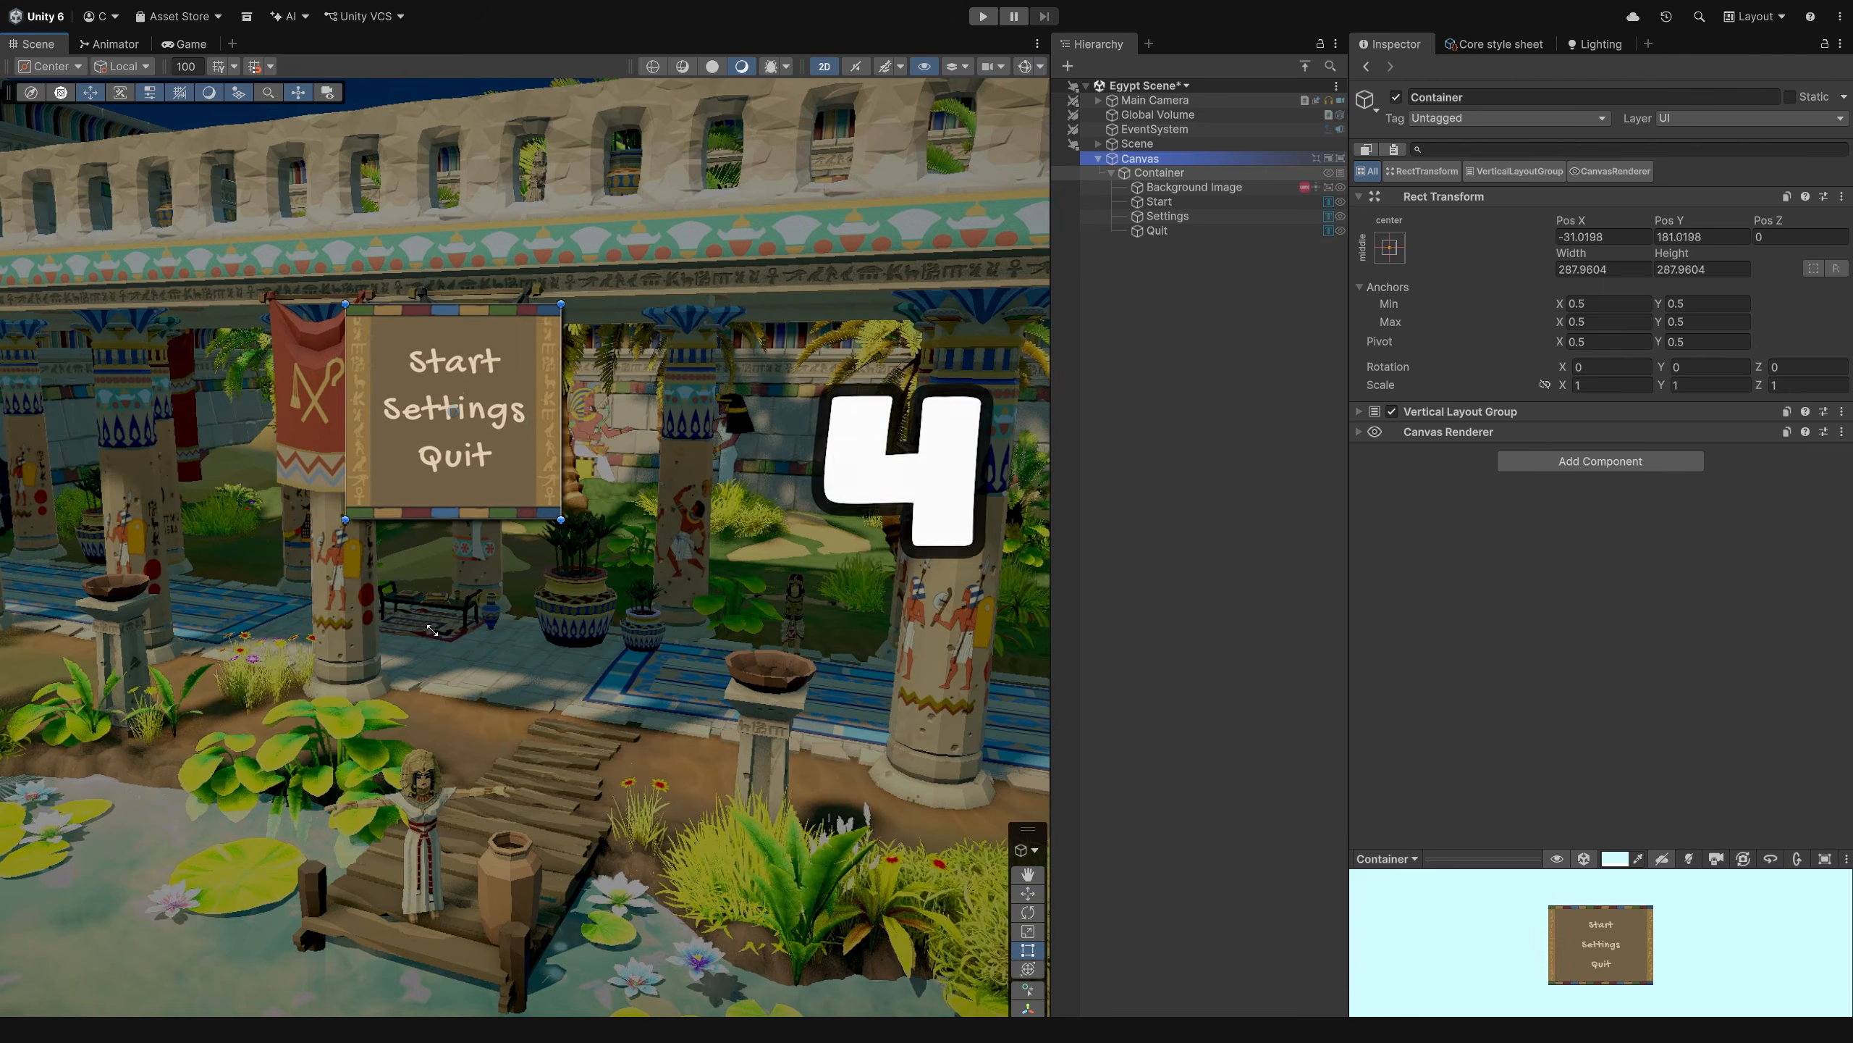
pyautogui.moveTo(558, 505); pyautogui.dragTo(638, 595)
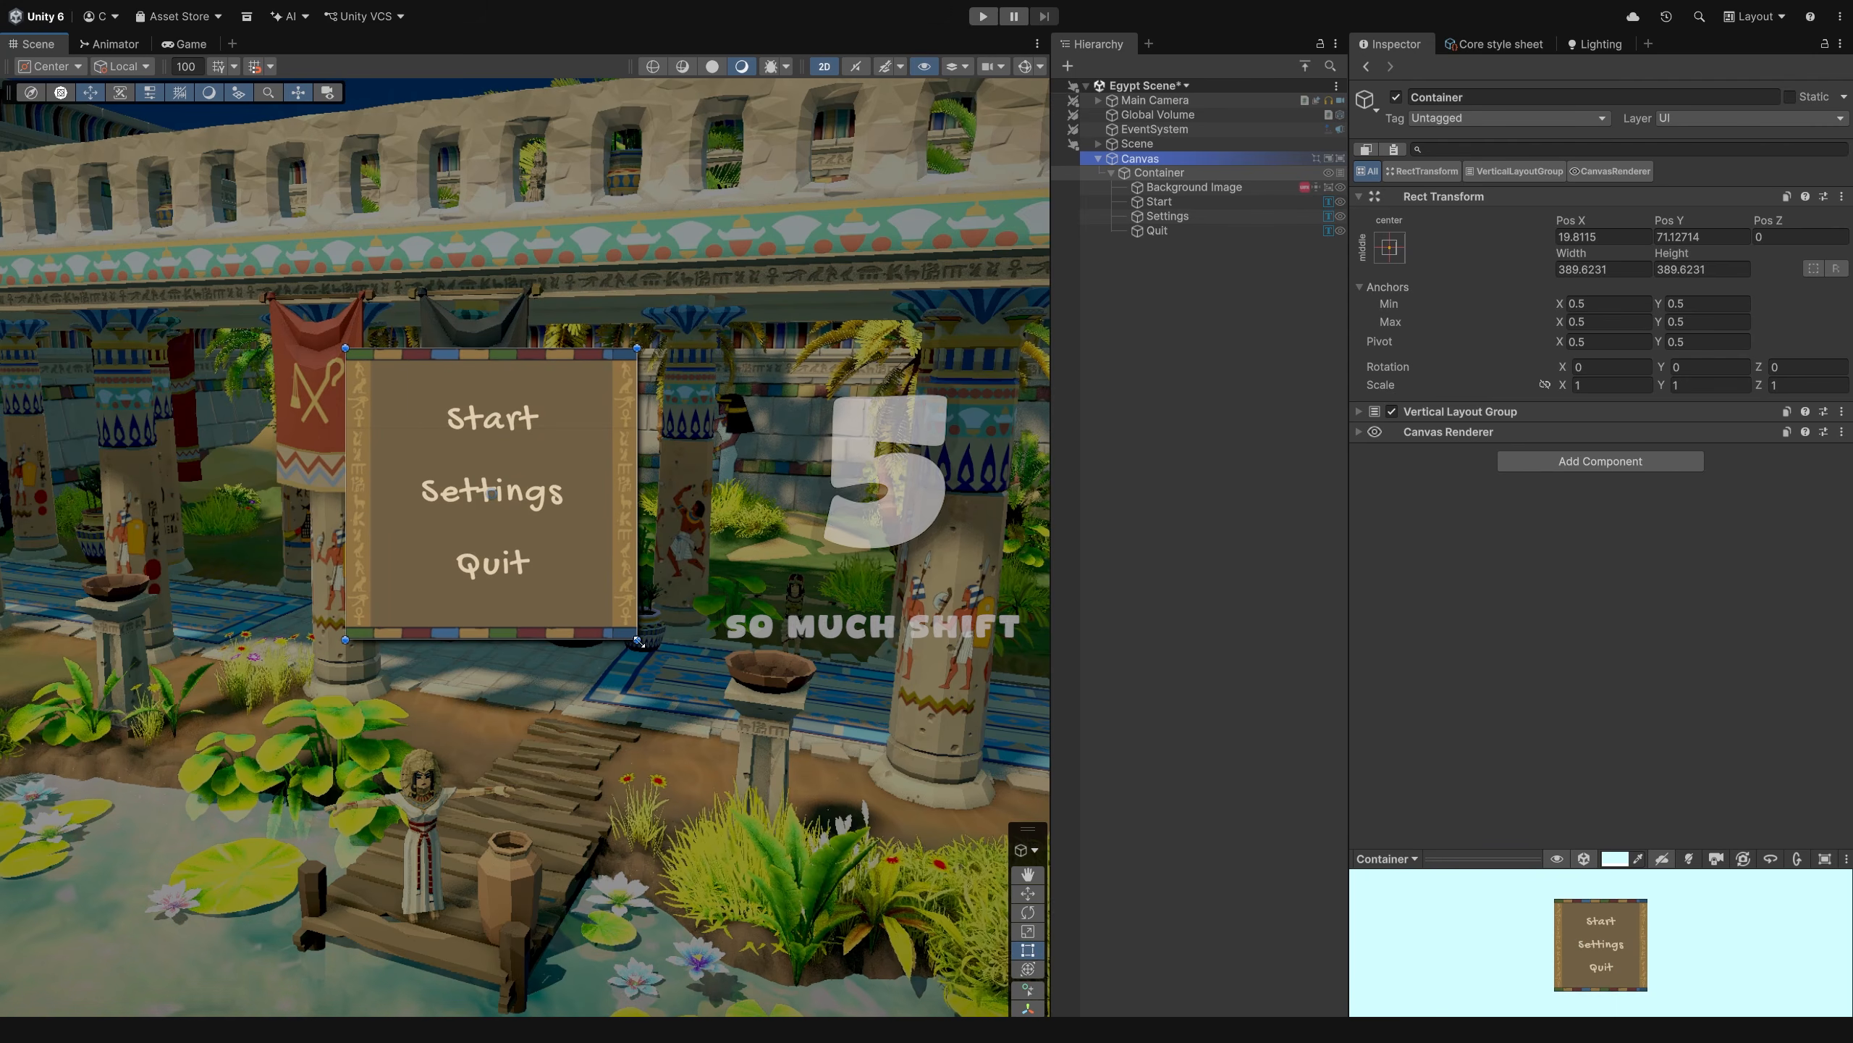
# - Try rotating the Container to 75 degrees about Z, undo it, and shrink the Container uniformly about its center
pyautogui.moveTo(644, 653); pyautogui.dragTo(776, 350)
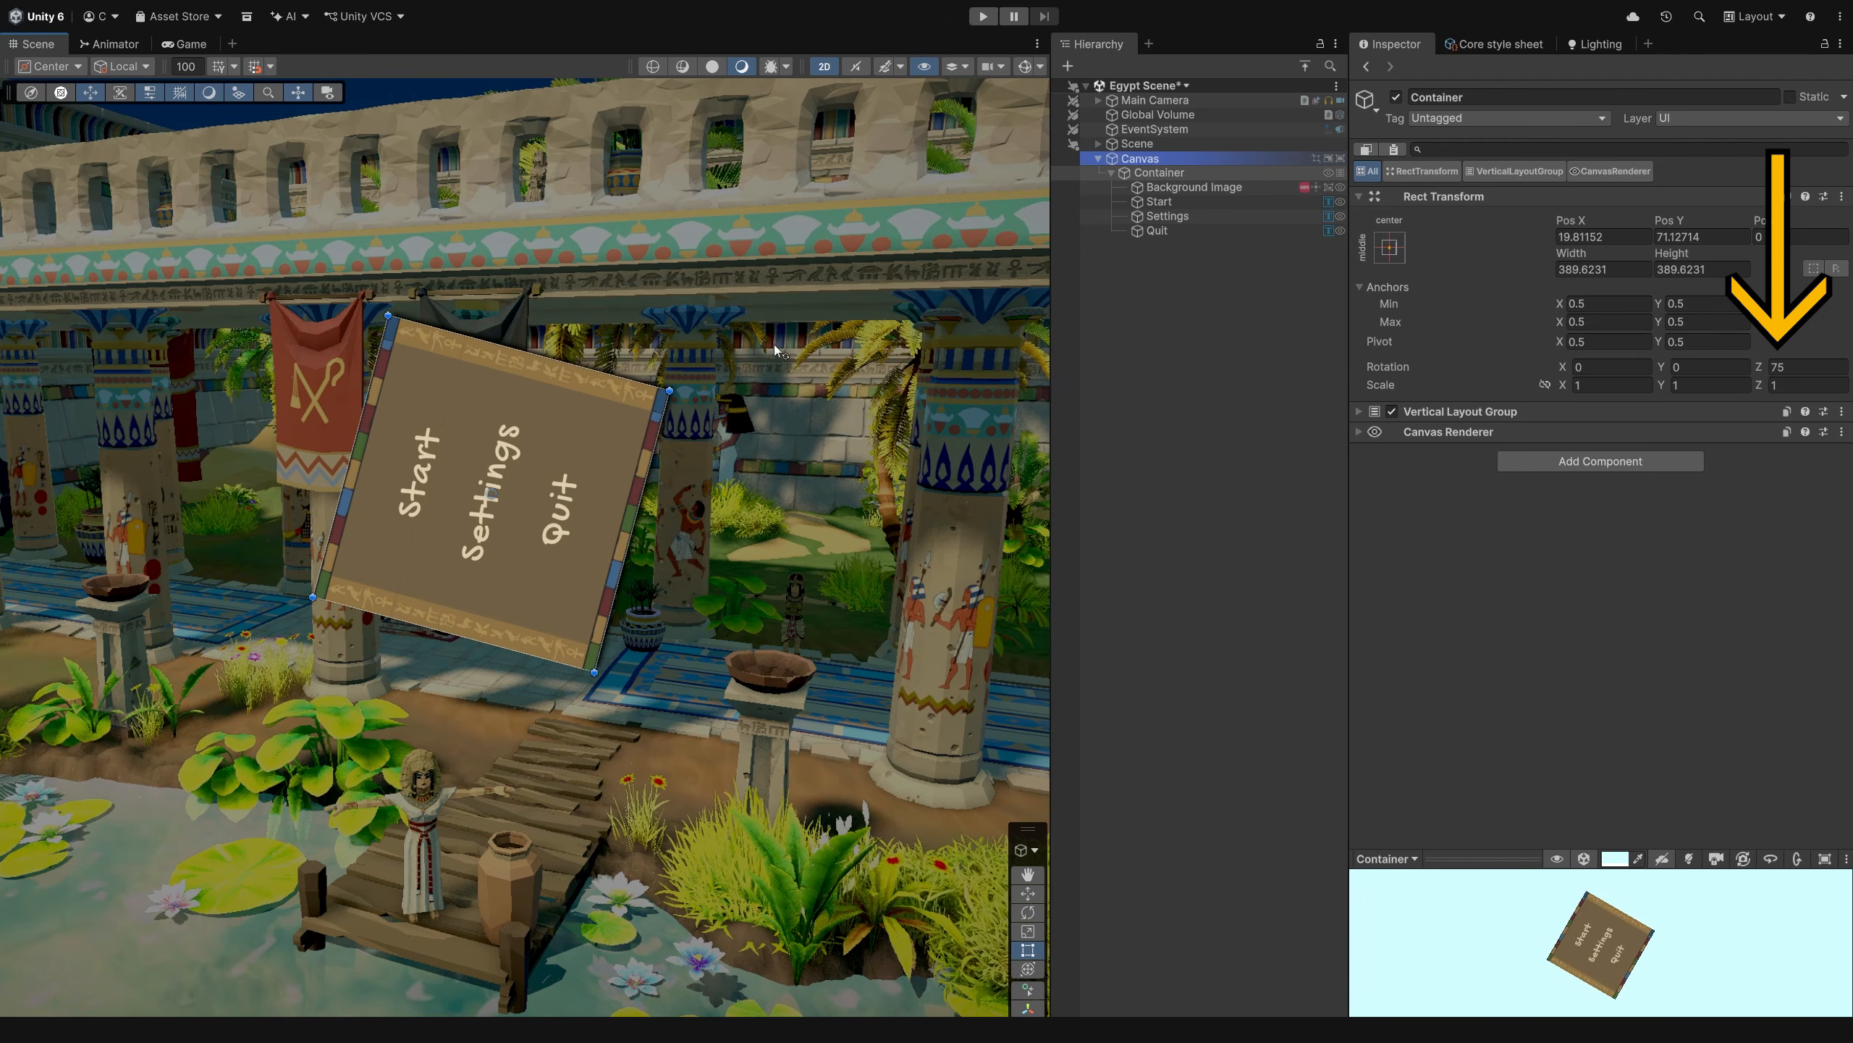
pyautogui.hotkey('ctrl', 'z')
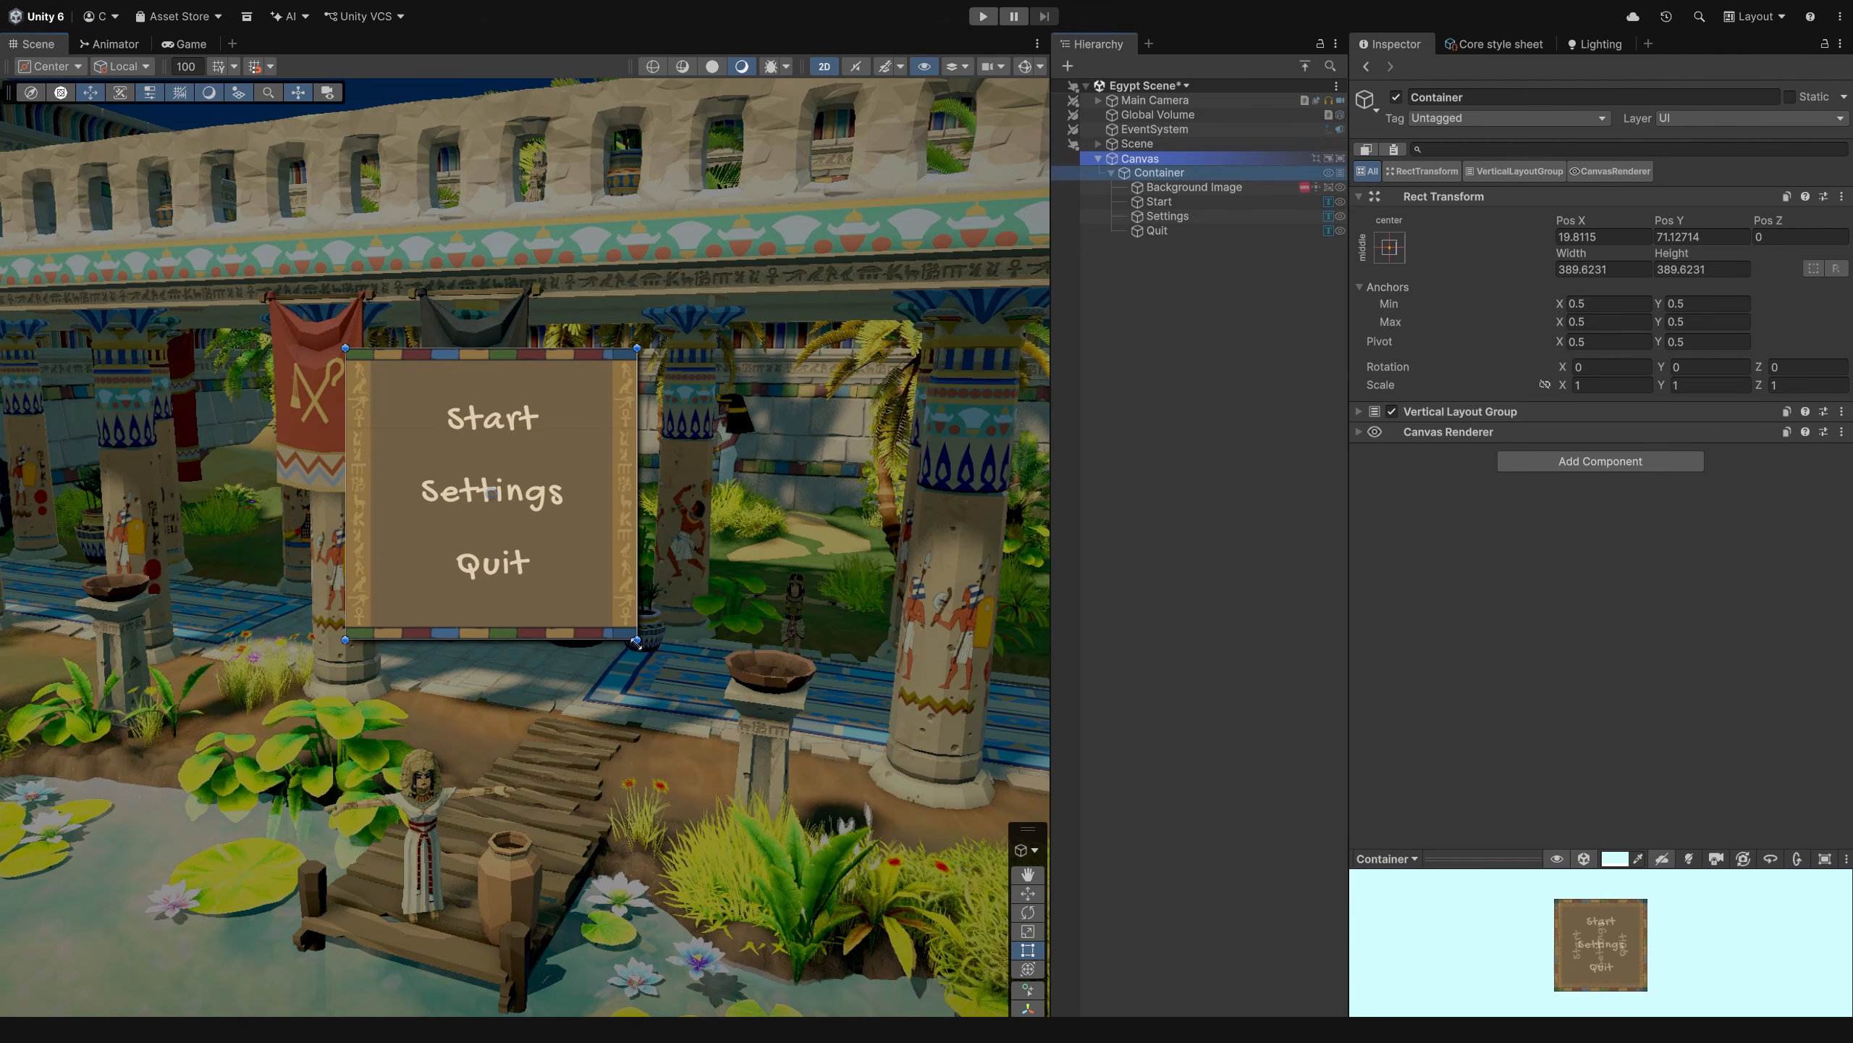
pyautogui.moveTo(637, 638); pyautogui.dragTo(615, 603)
# - Frame the Settings text and pull its right text margin inward to about 113
pyautogui.doubleClick(1168, 216)
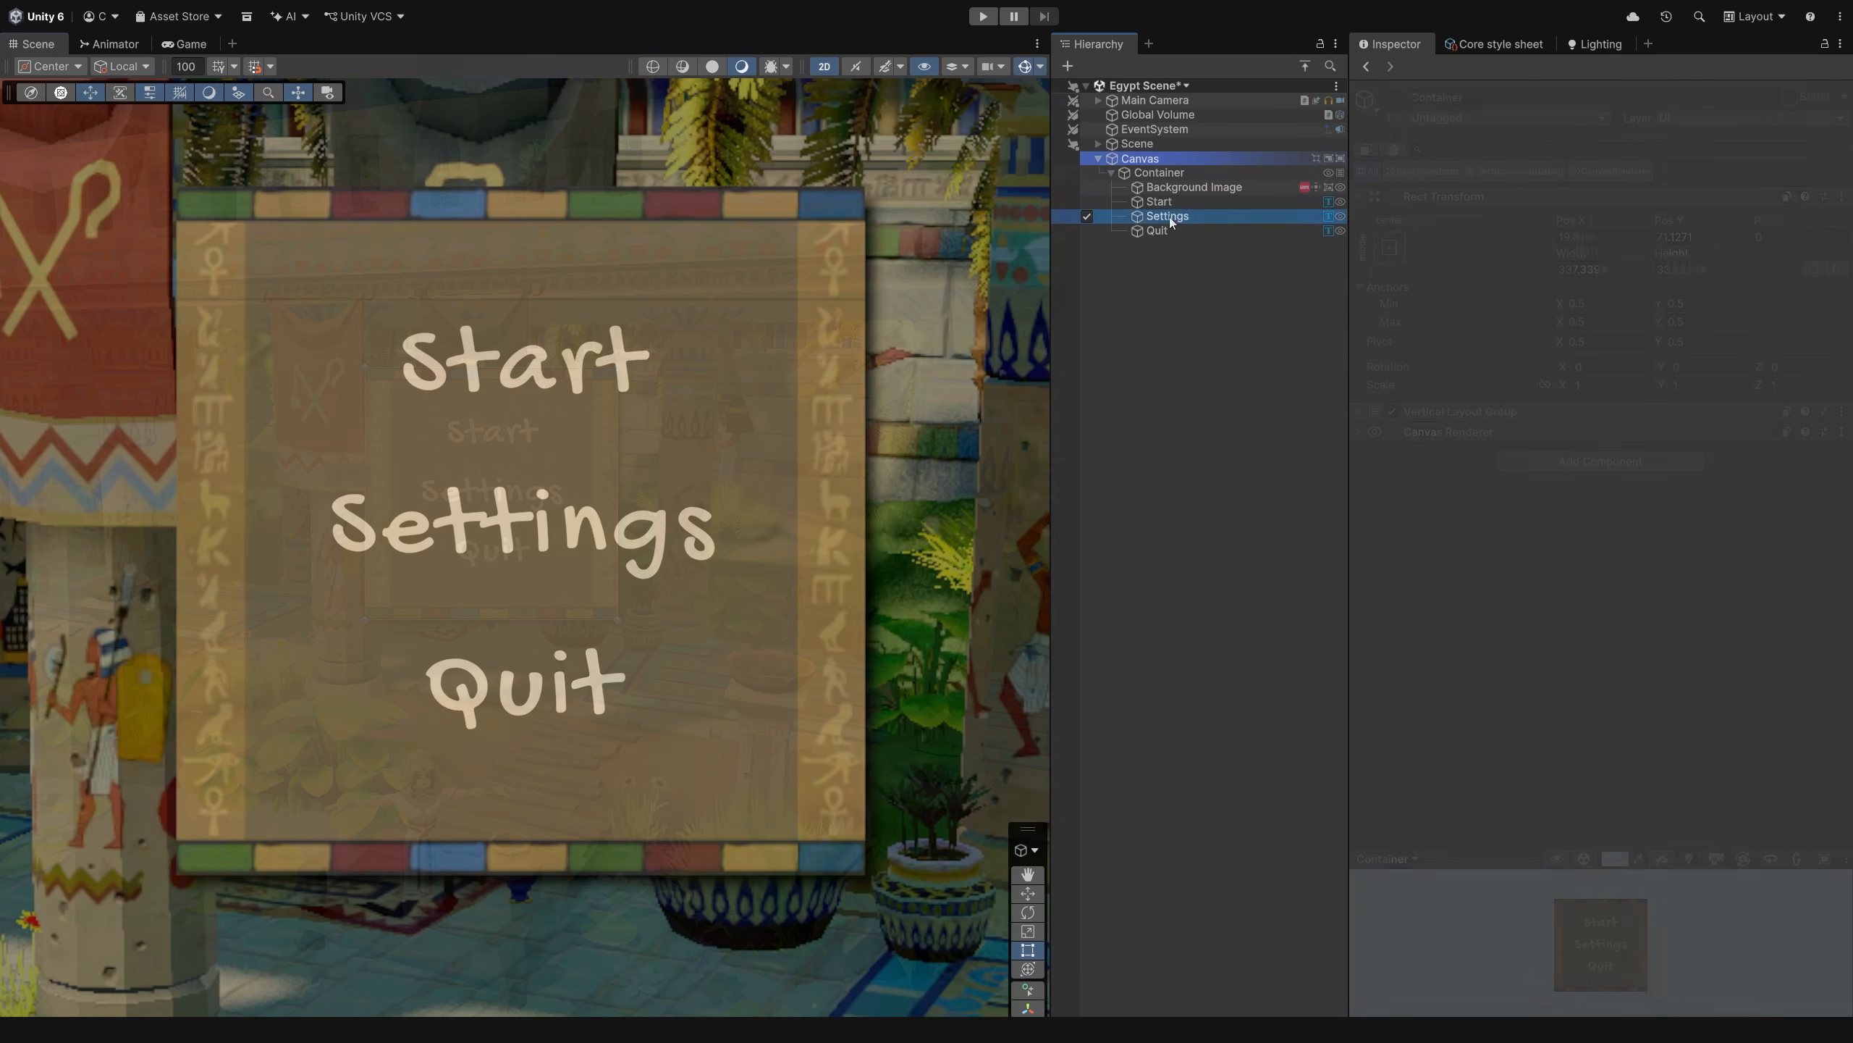
pyautogui.moveTo(763, 530); pyautogui.dragTo(532, 535)
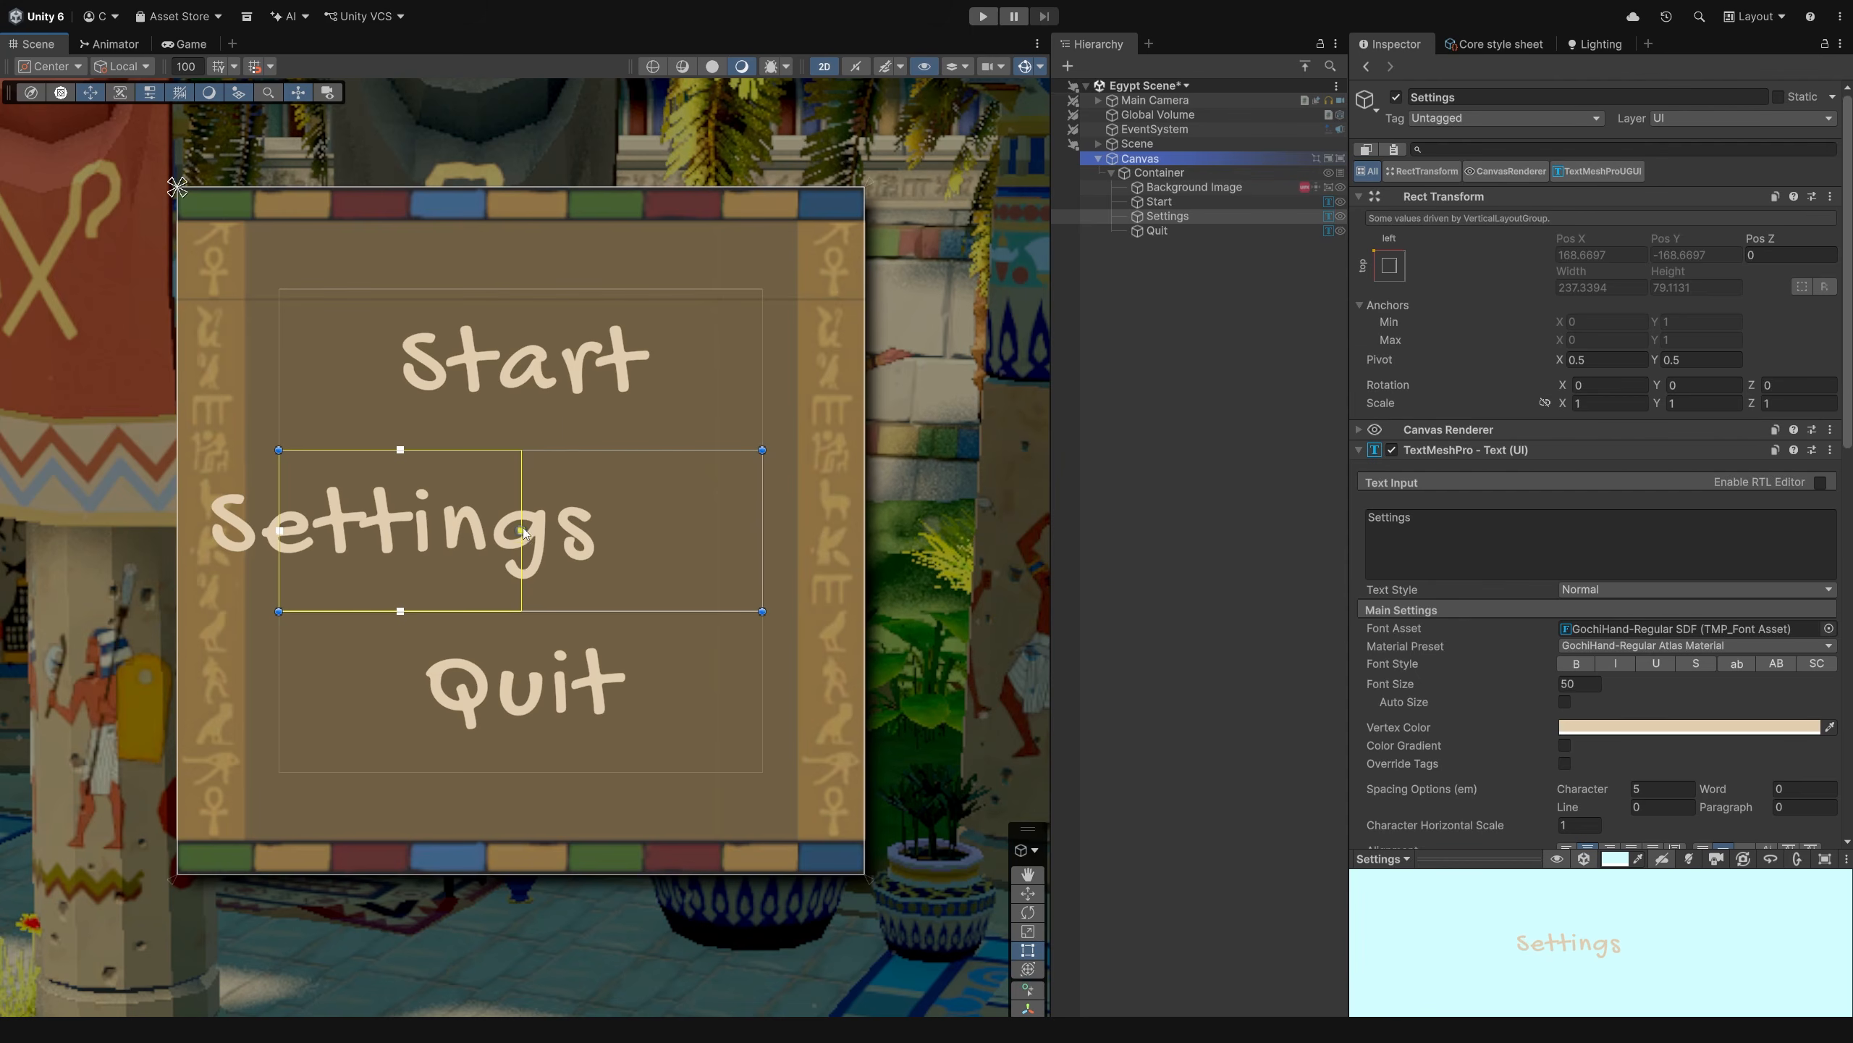
pyautogui.moveTo(525, 533)
pyautogui.mouseDown()
pyautogui.moveTo(748, 542)
pyautogui.moveTo(533, 537)
pyautogui.mouseUp()
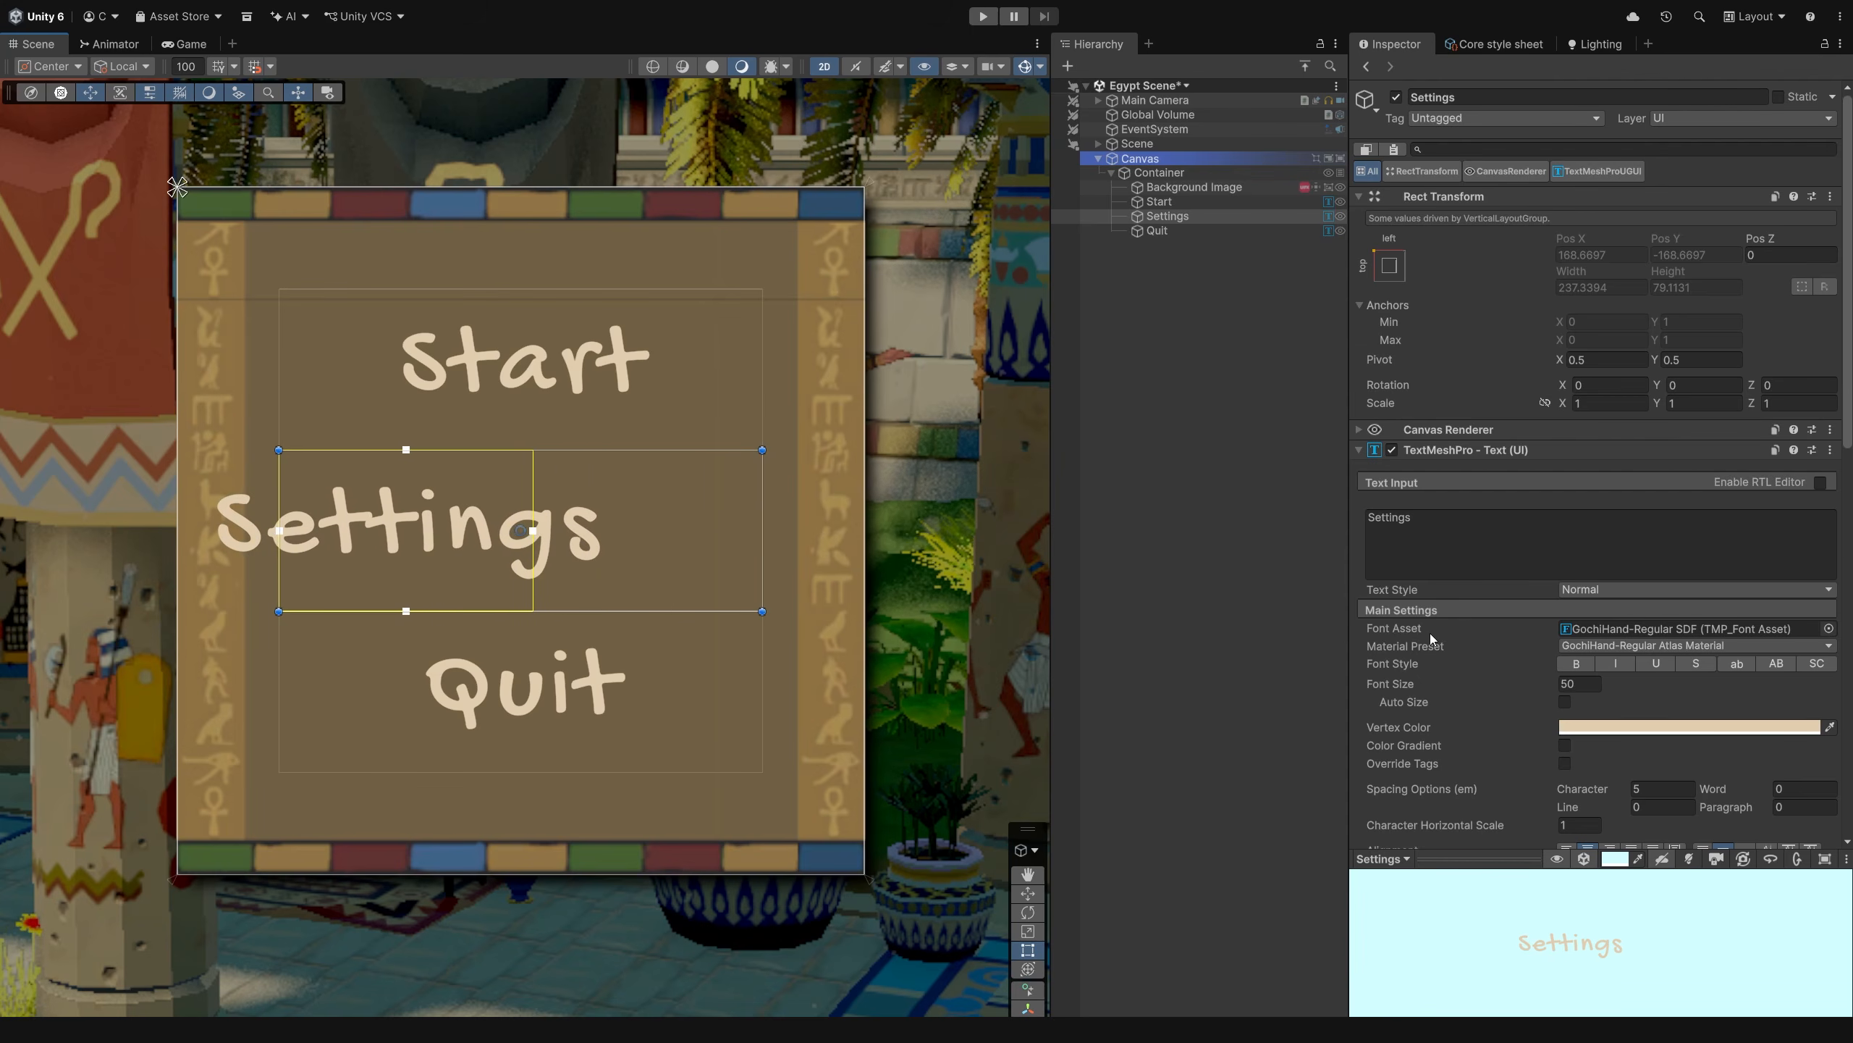
# - Reset the Settings text's right margin to 0 and try a left margin of 20 in the extra text settings
pyautogui.scroll(-5, 1430, 632)
pyautogui.scroll(-5, 1468, 762)
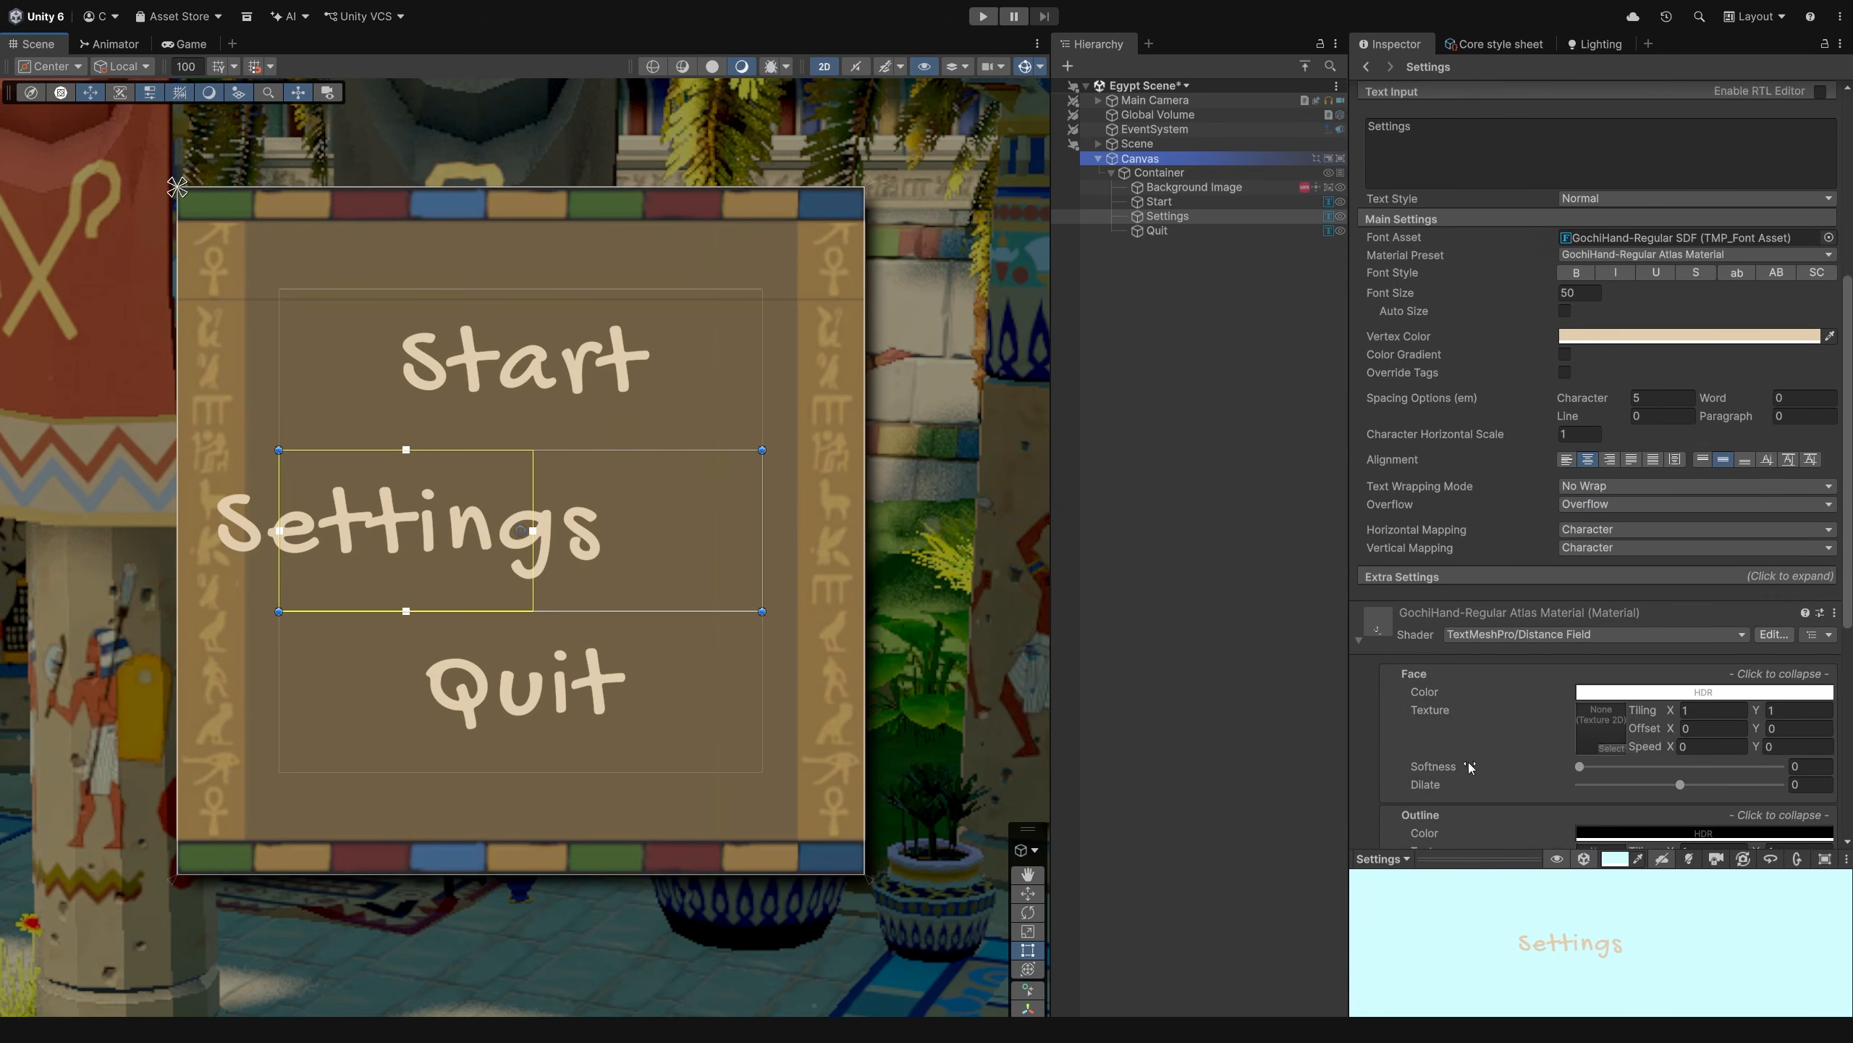
pyautogui.click(1443, 575)
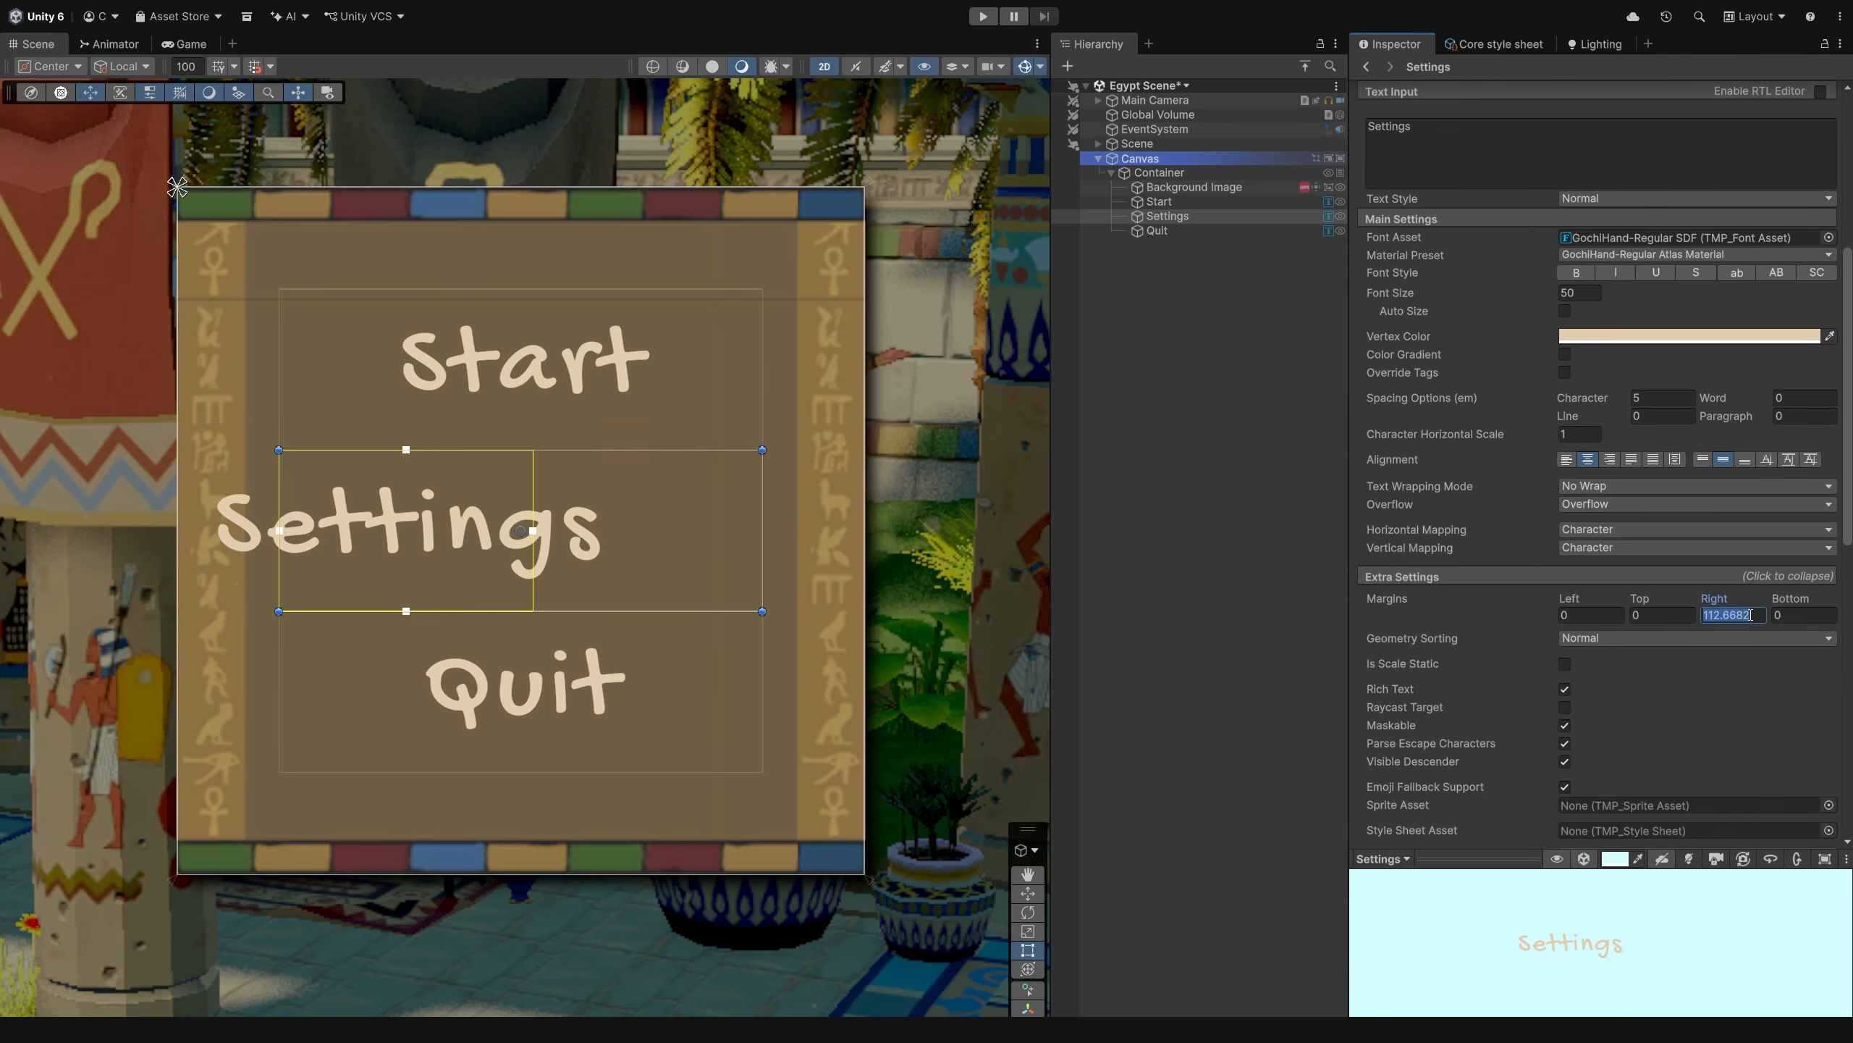
pyautogui.write('0')
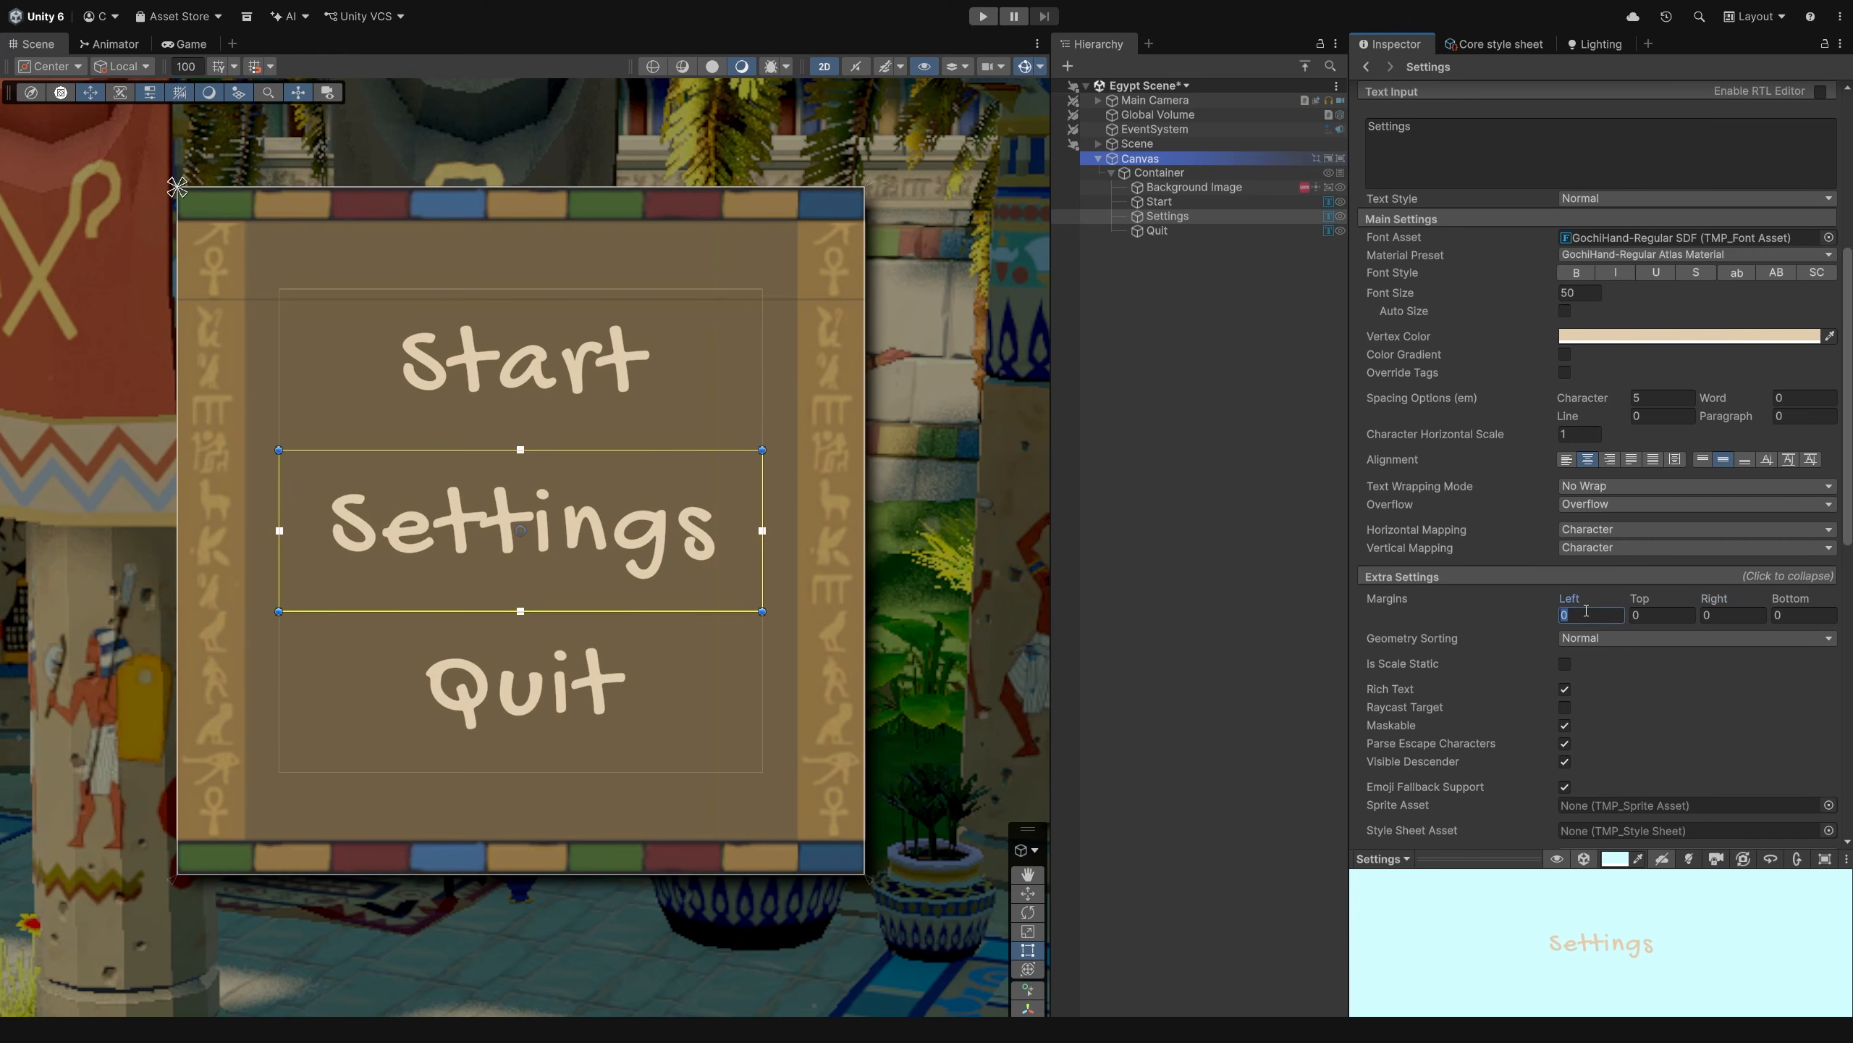
pyautogui.write('20')
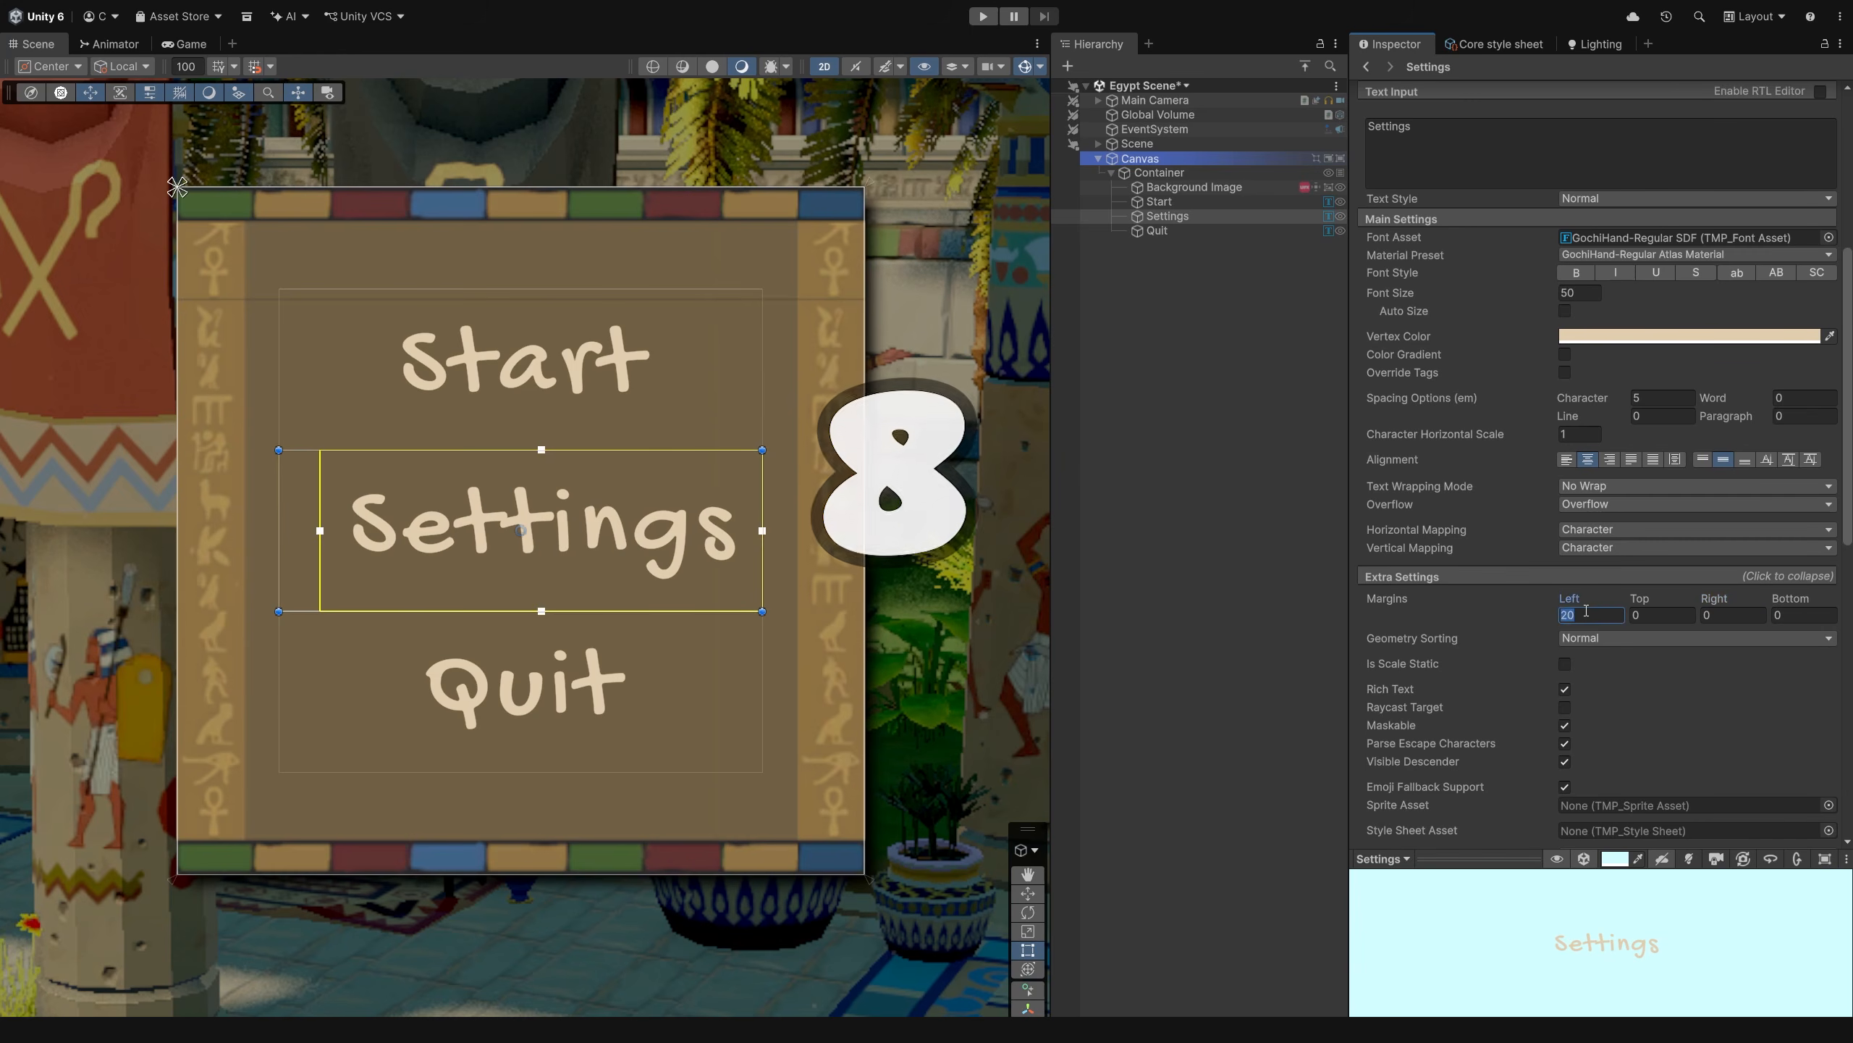
pyautogui.press('Escape')
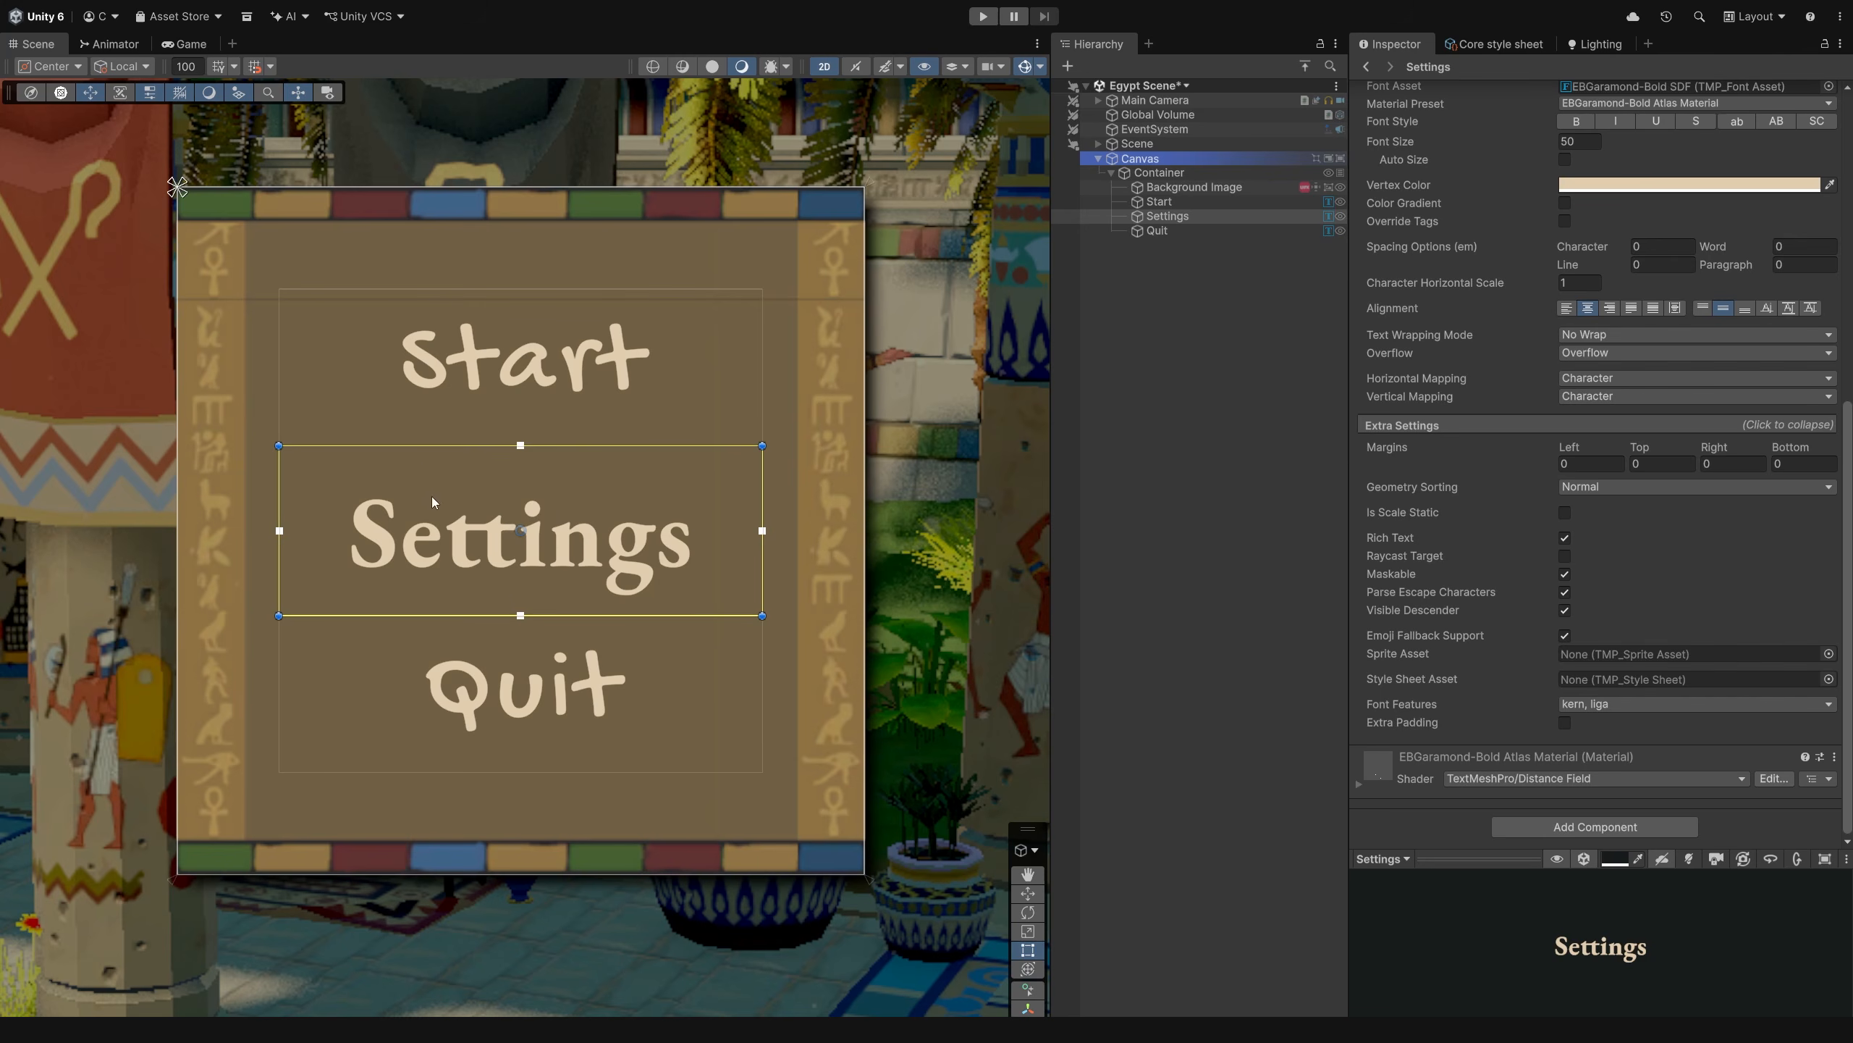
# - Turn the liga font feature of the Settings text off and back on to compare the letterforms
pyautogui.click(1635, 705)
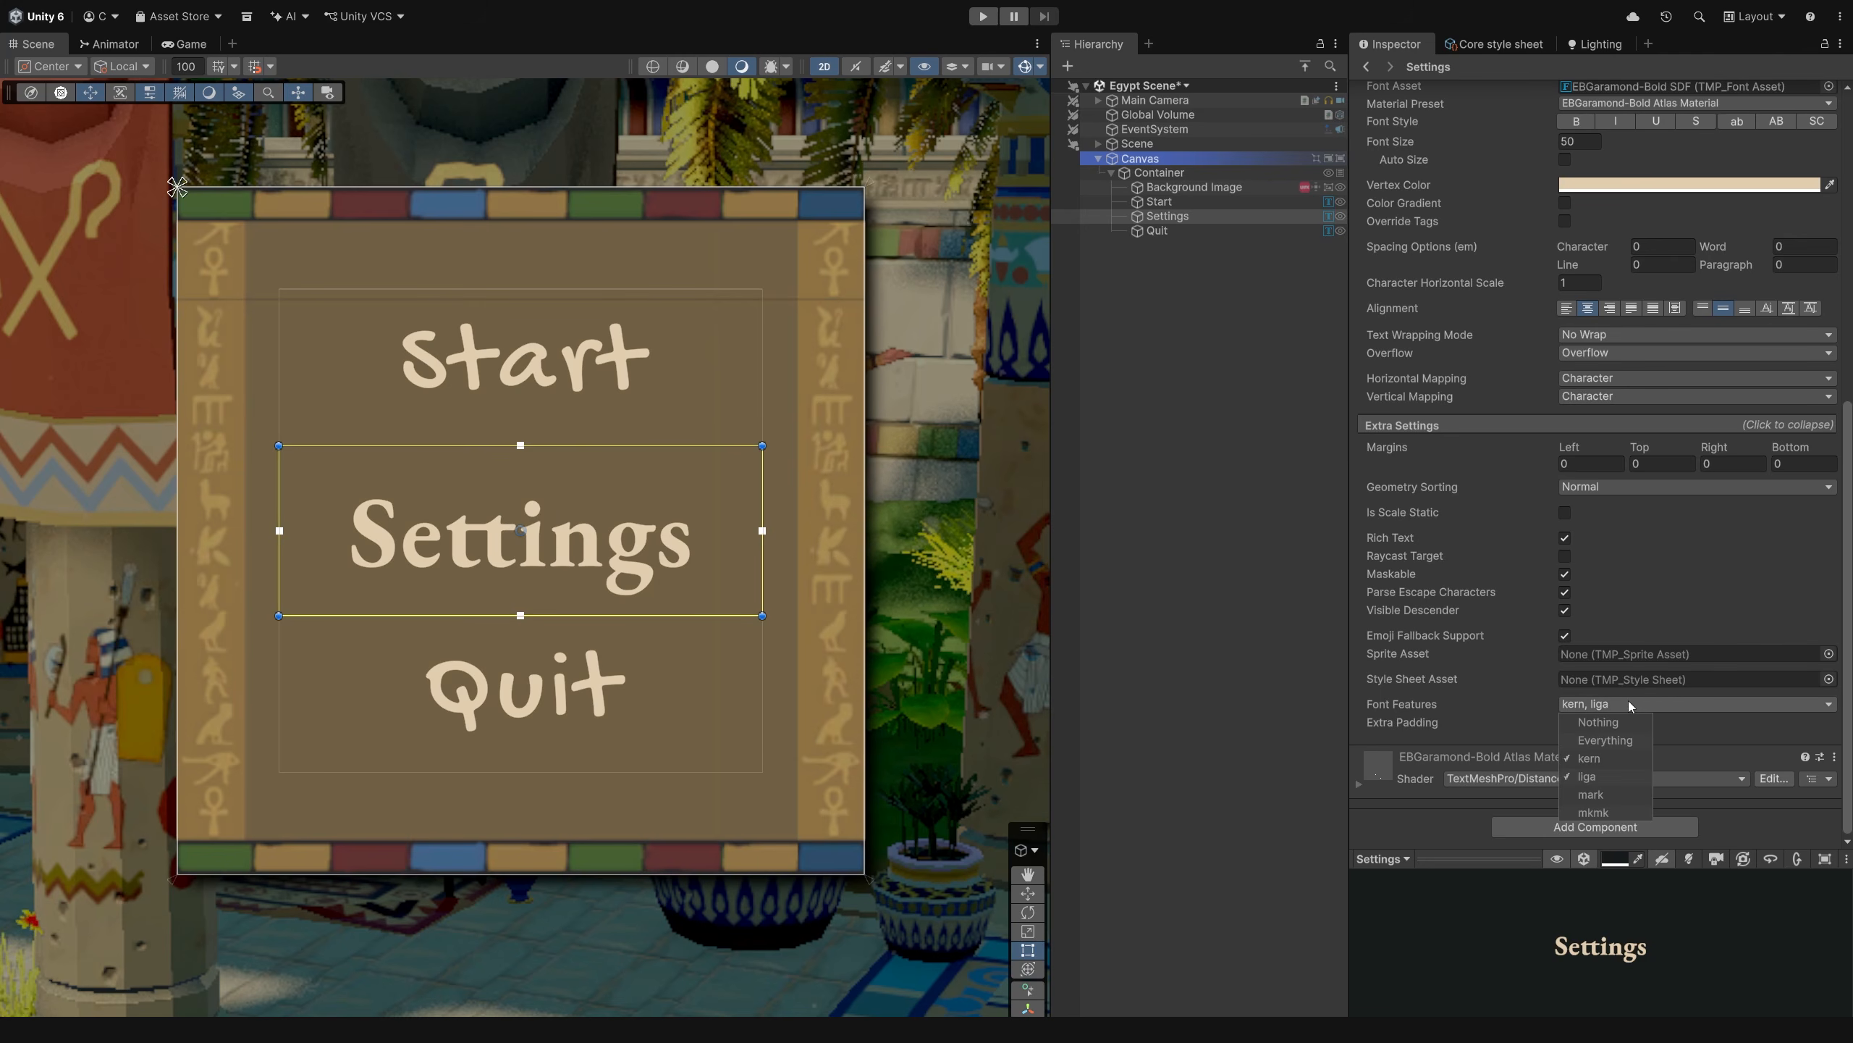
pyautogui.click(1602, 778)
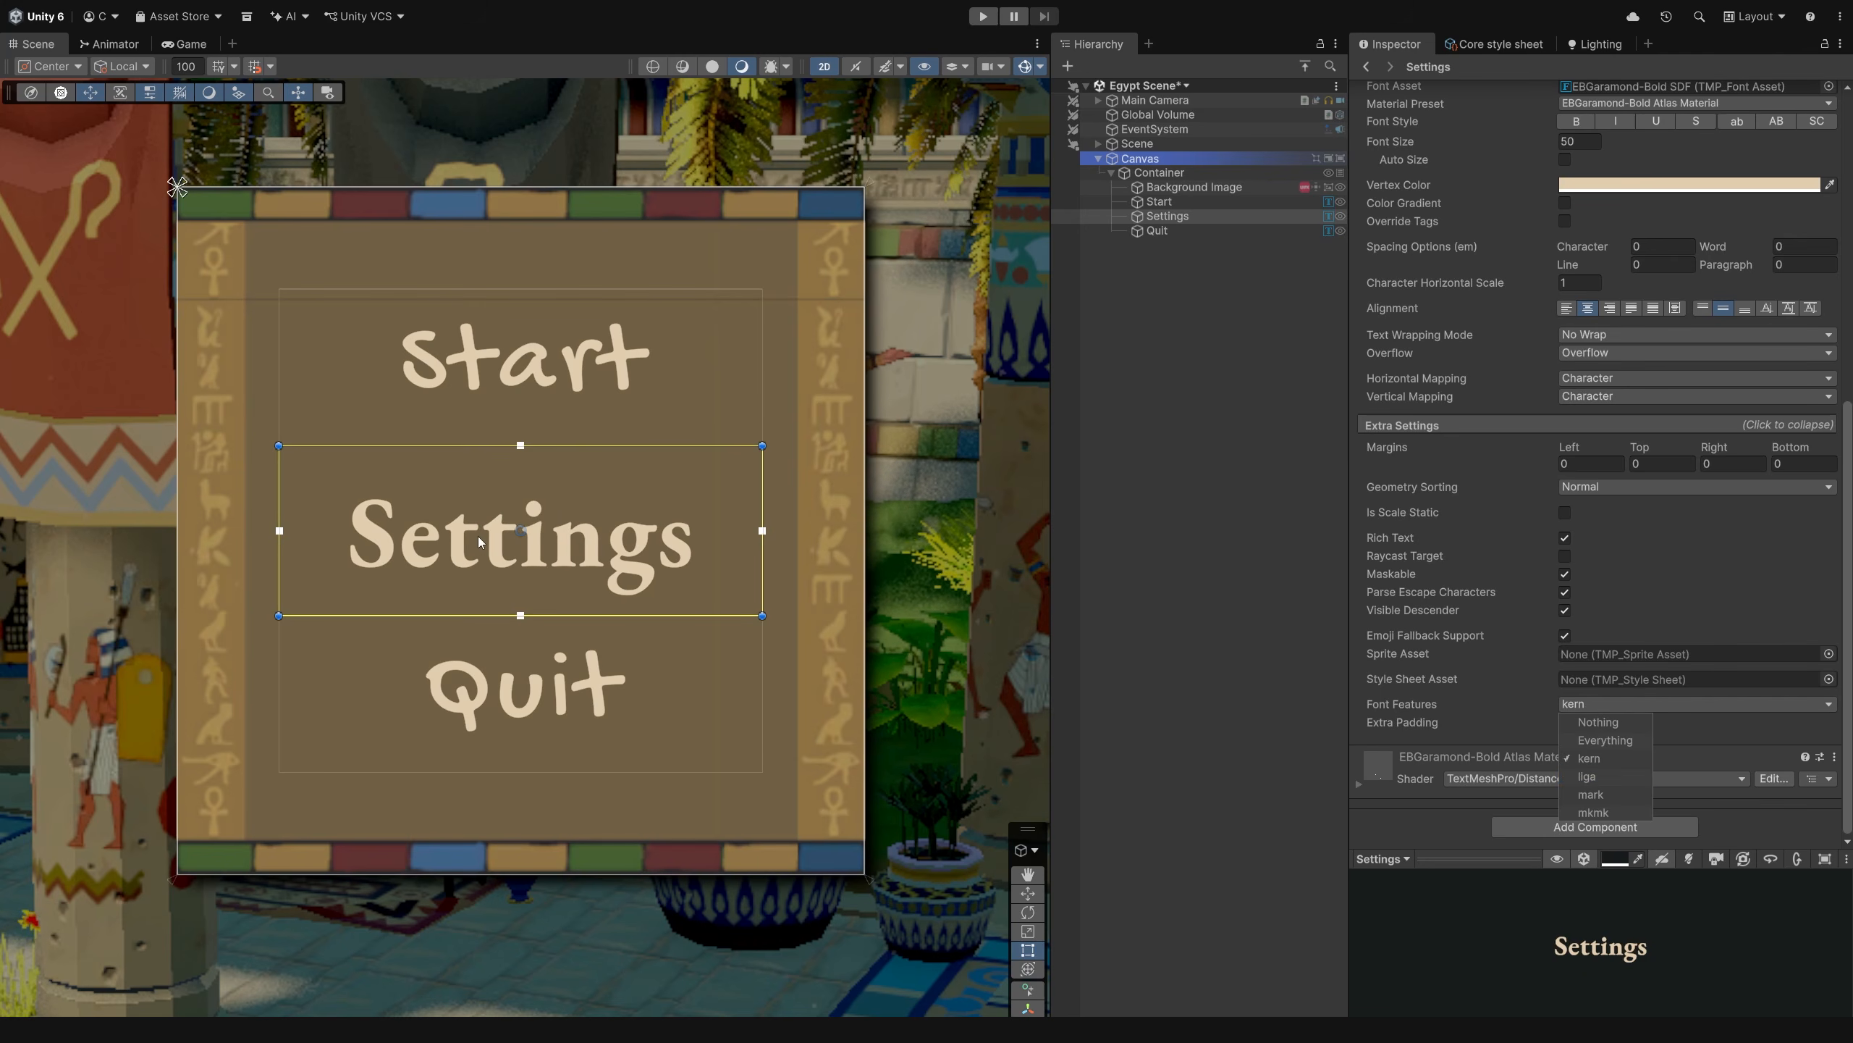
pyautogui.click(1609, 779)
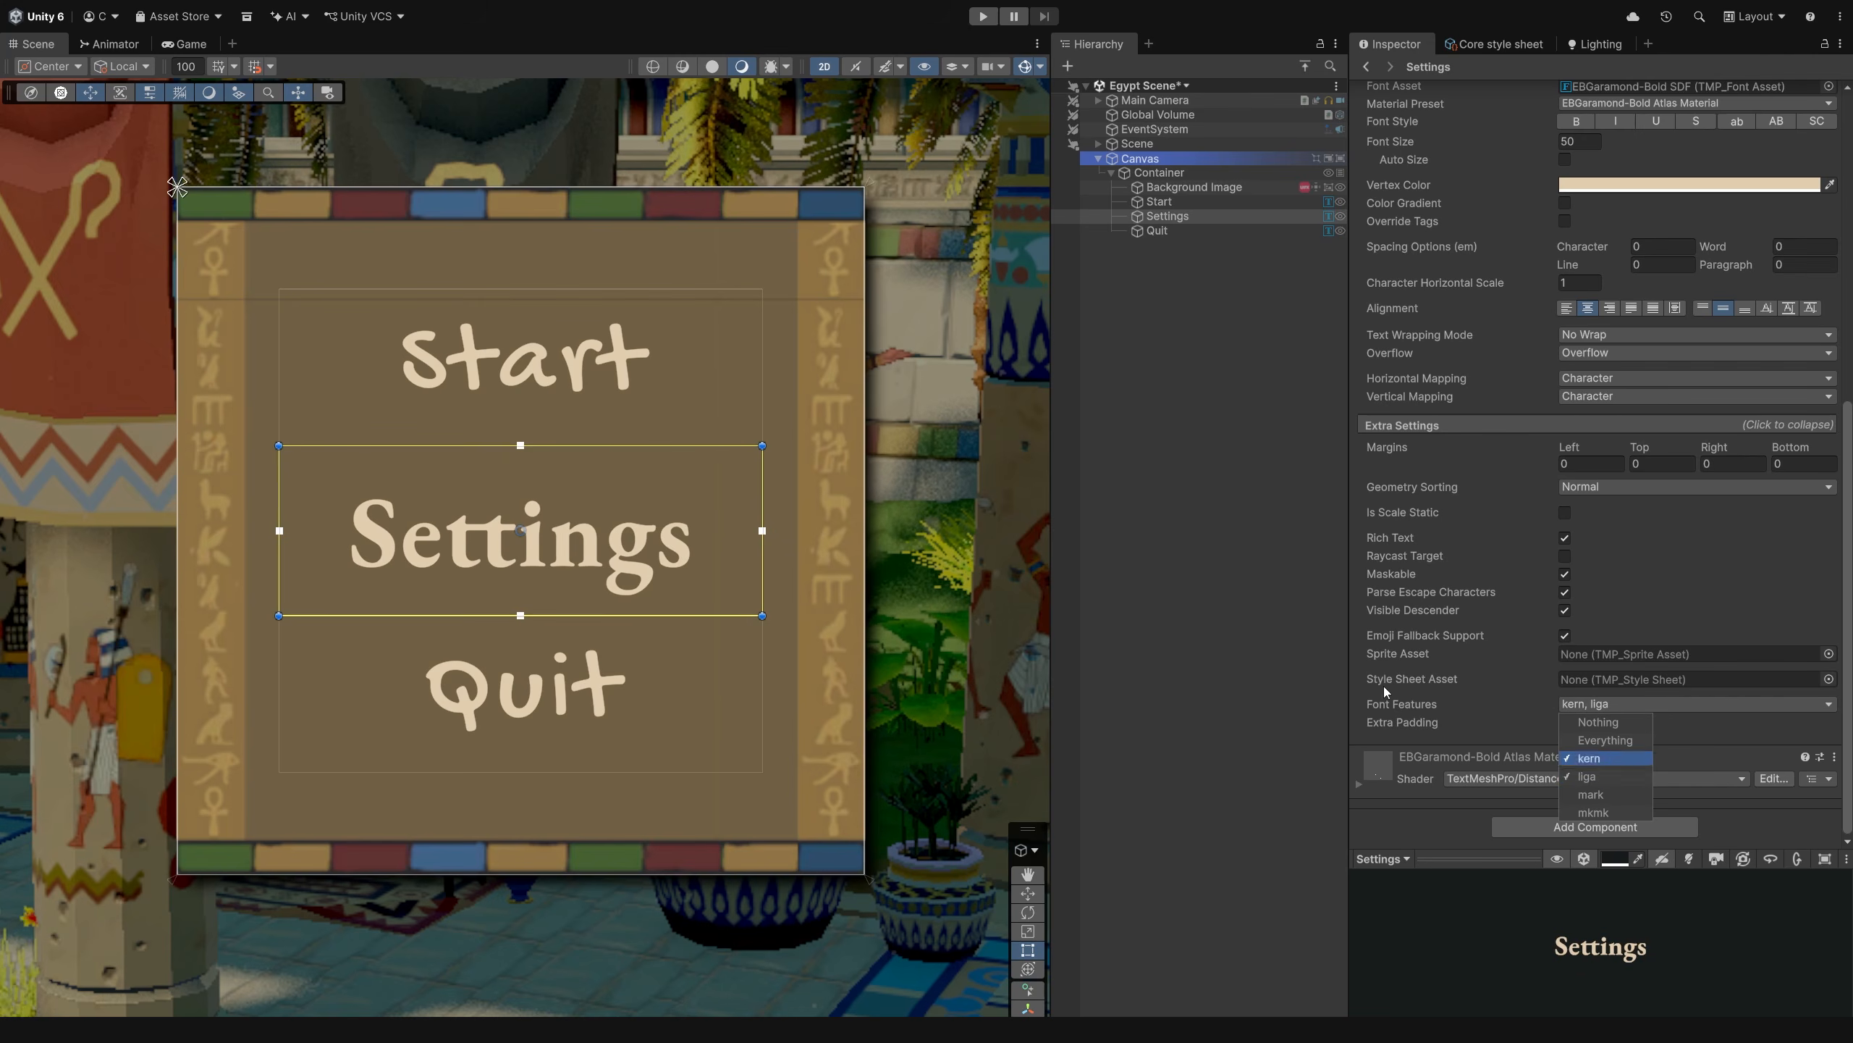
pyautogui.click(523, 541)
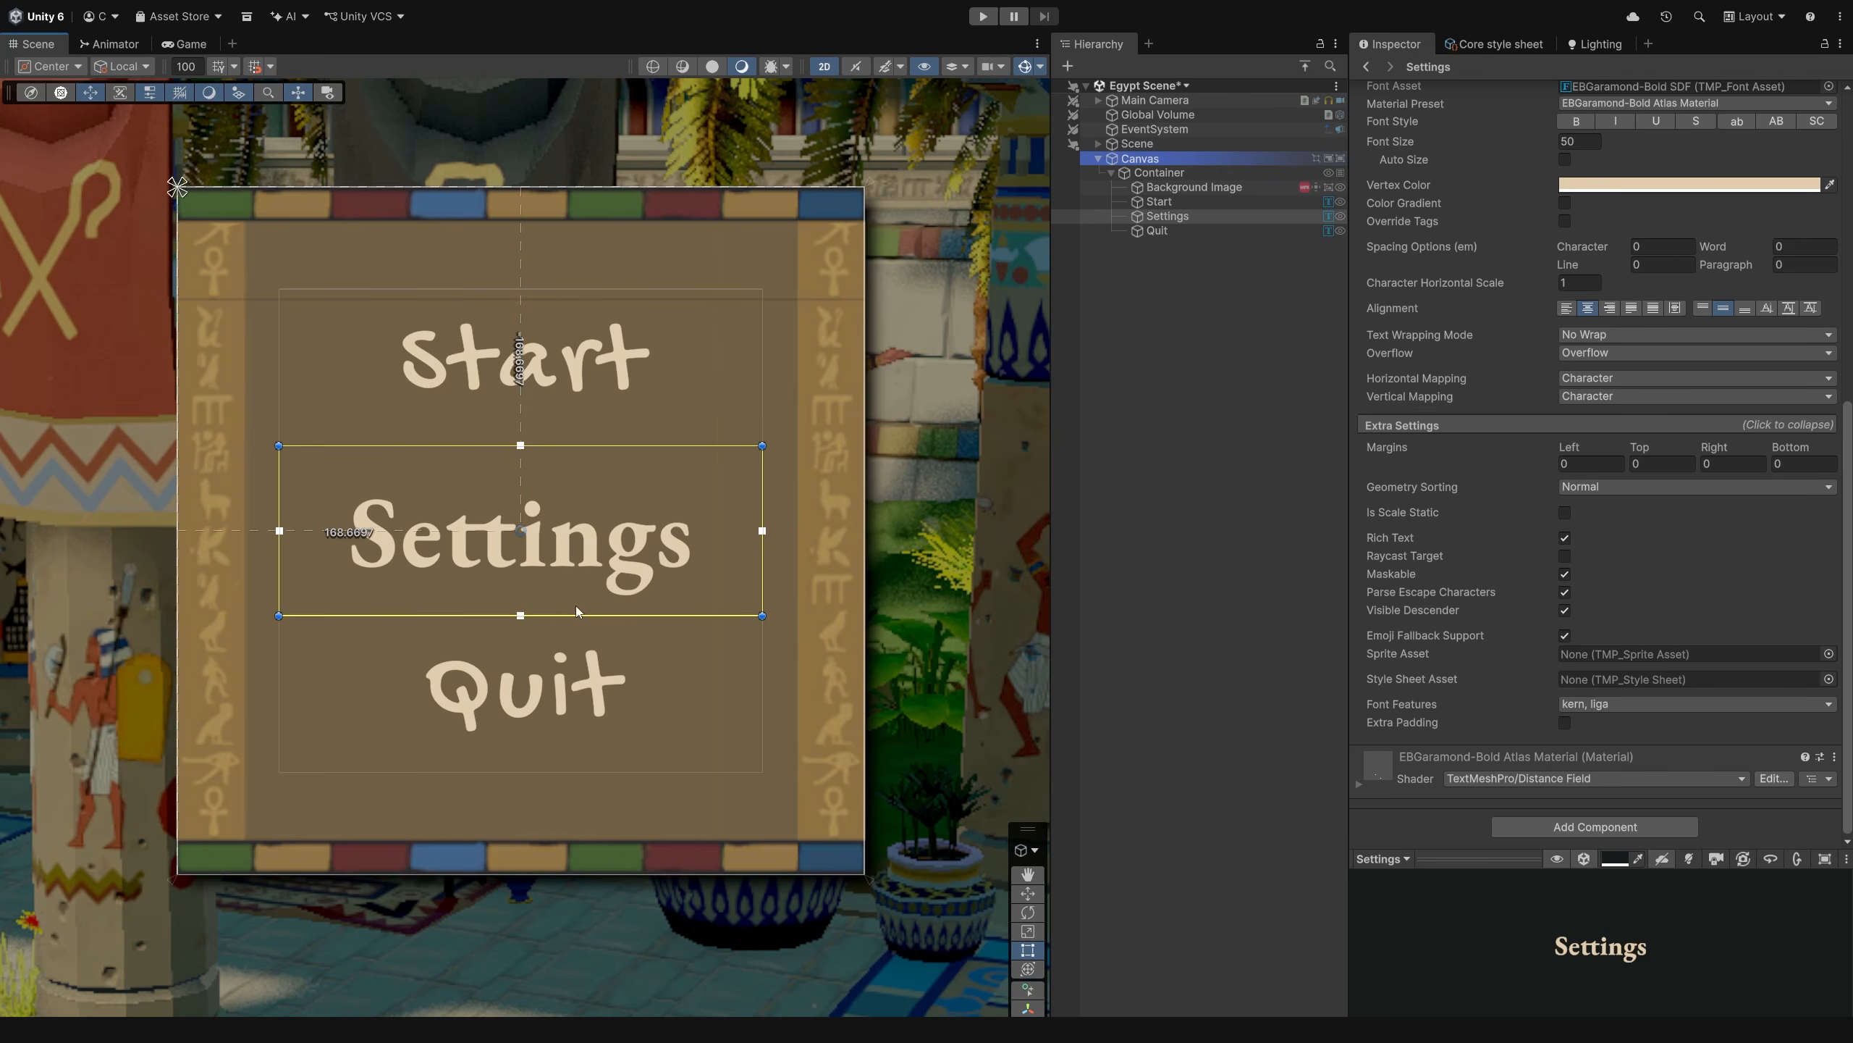
# - Set the Settings text's pivot X to 1 and switch the tool handle position from Center to Pivot
pyautogui.scroll(10, 1478, 512)
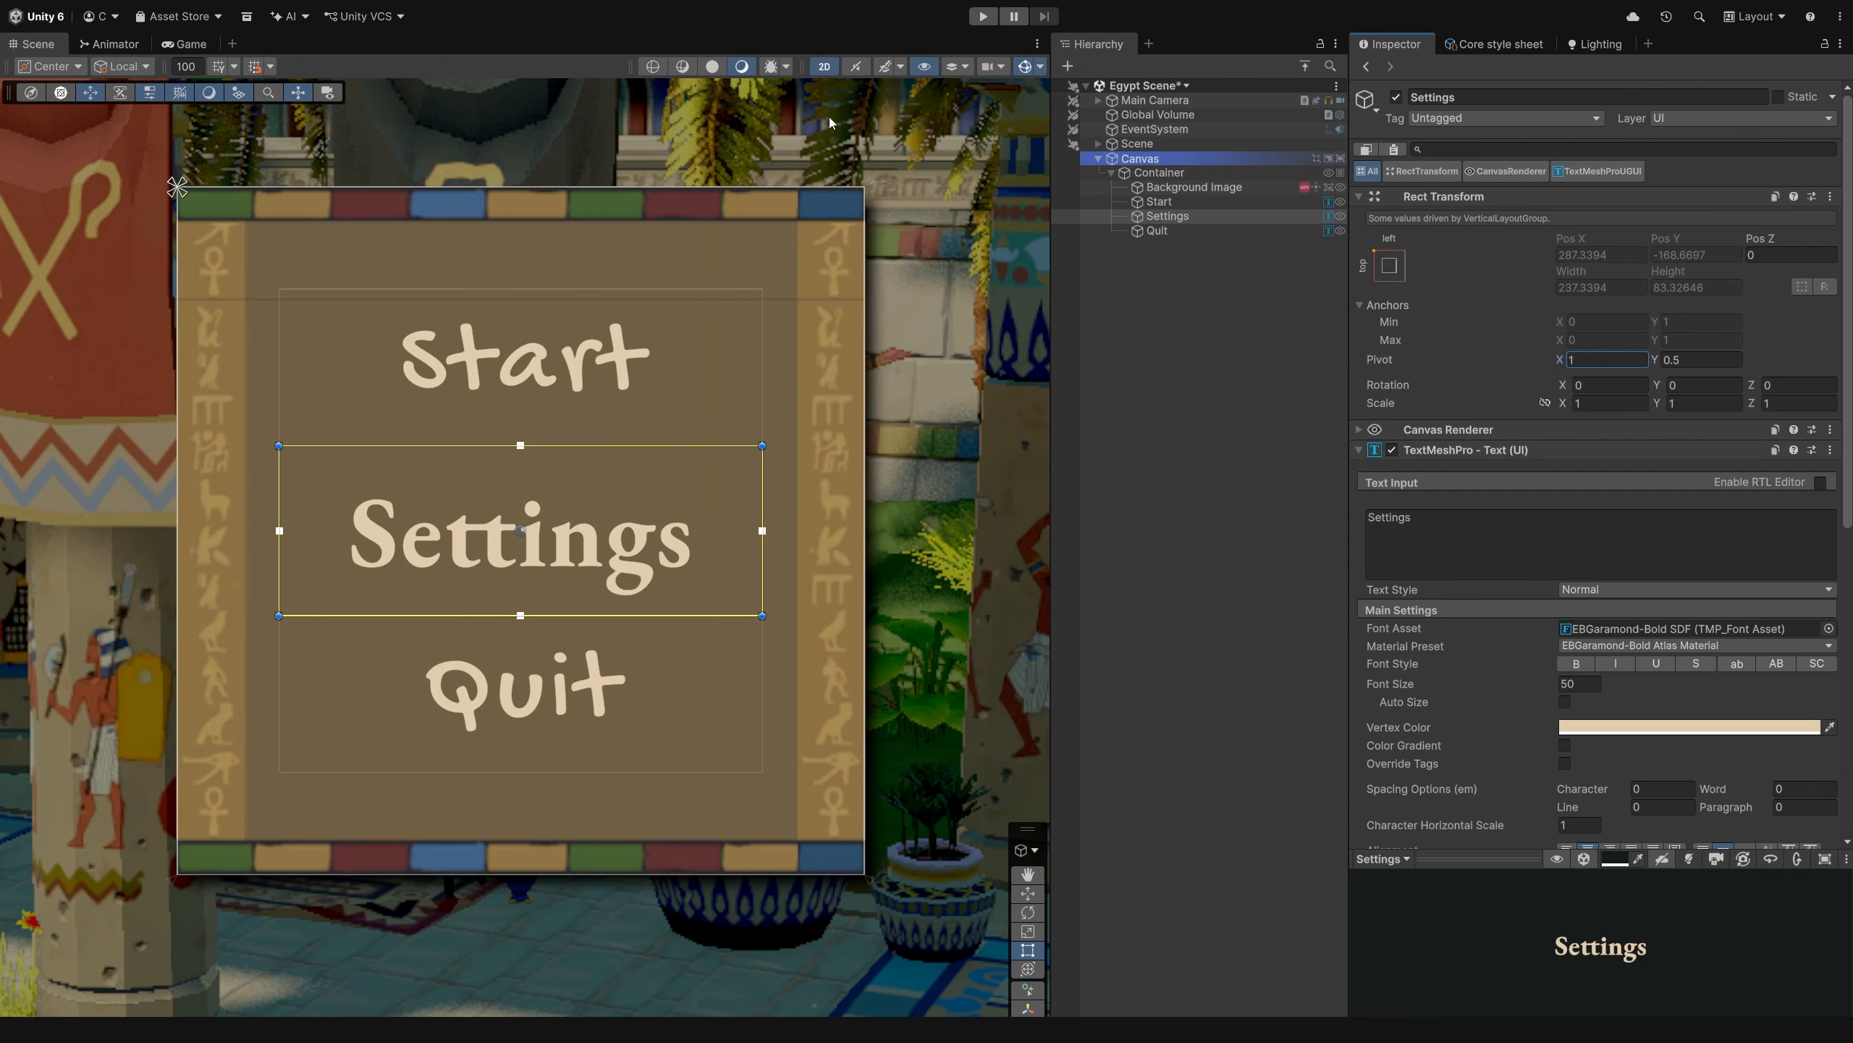
pyautogui.click(59, 67)
pyautogui.click(52, 101)
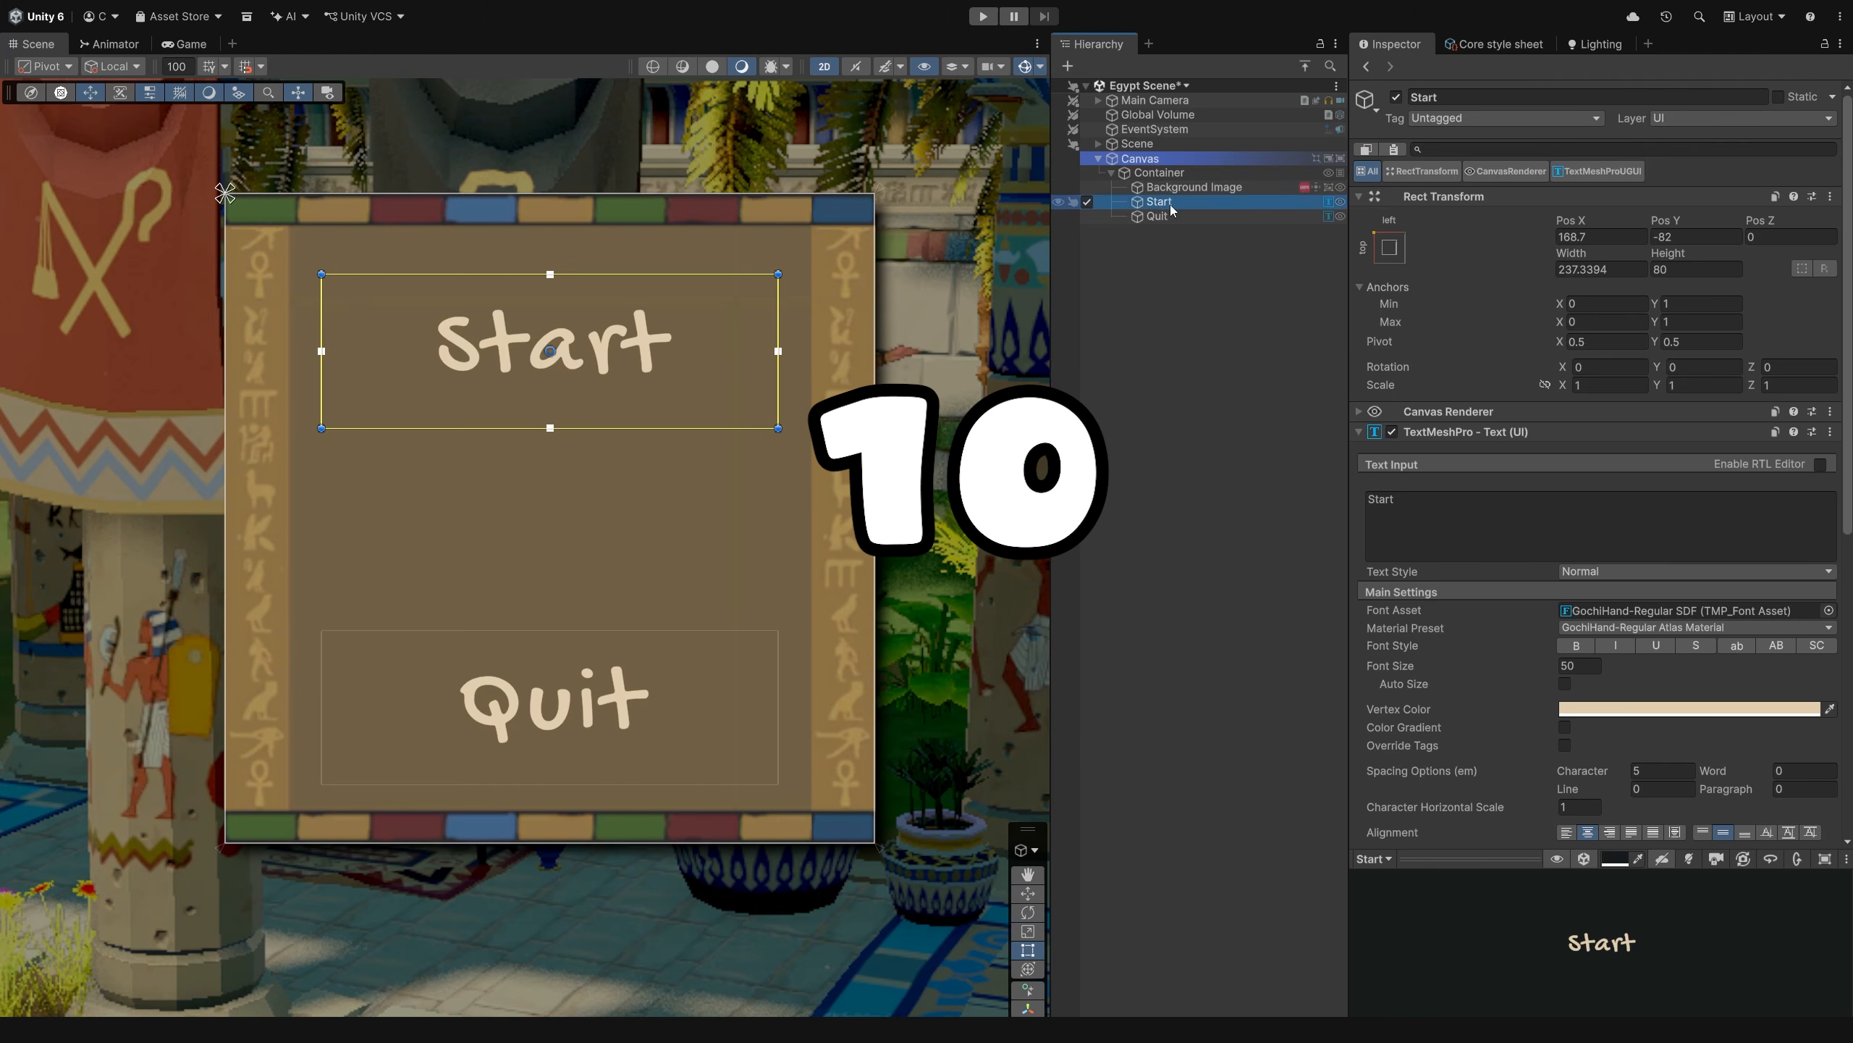
# - Duplicate the Start text and move the copy down between Start and Quit, to about X 172, Y -143
pyautogui.hotkey('ctrl', 'd')
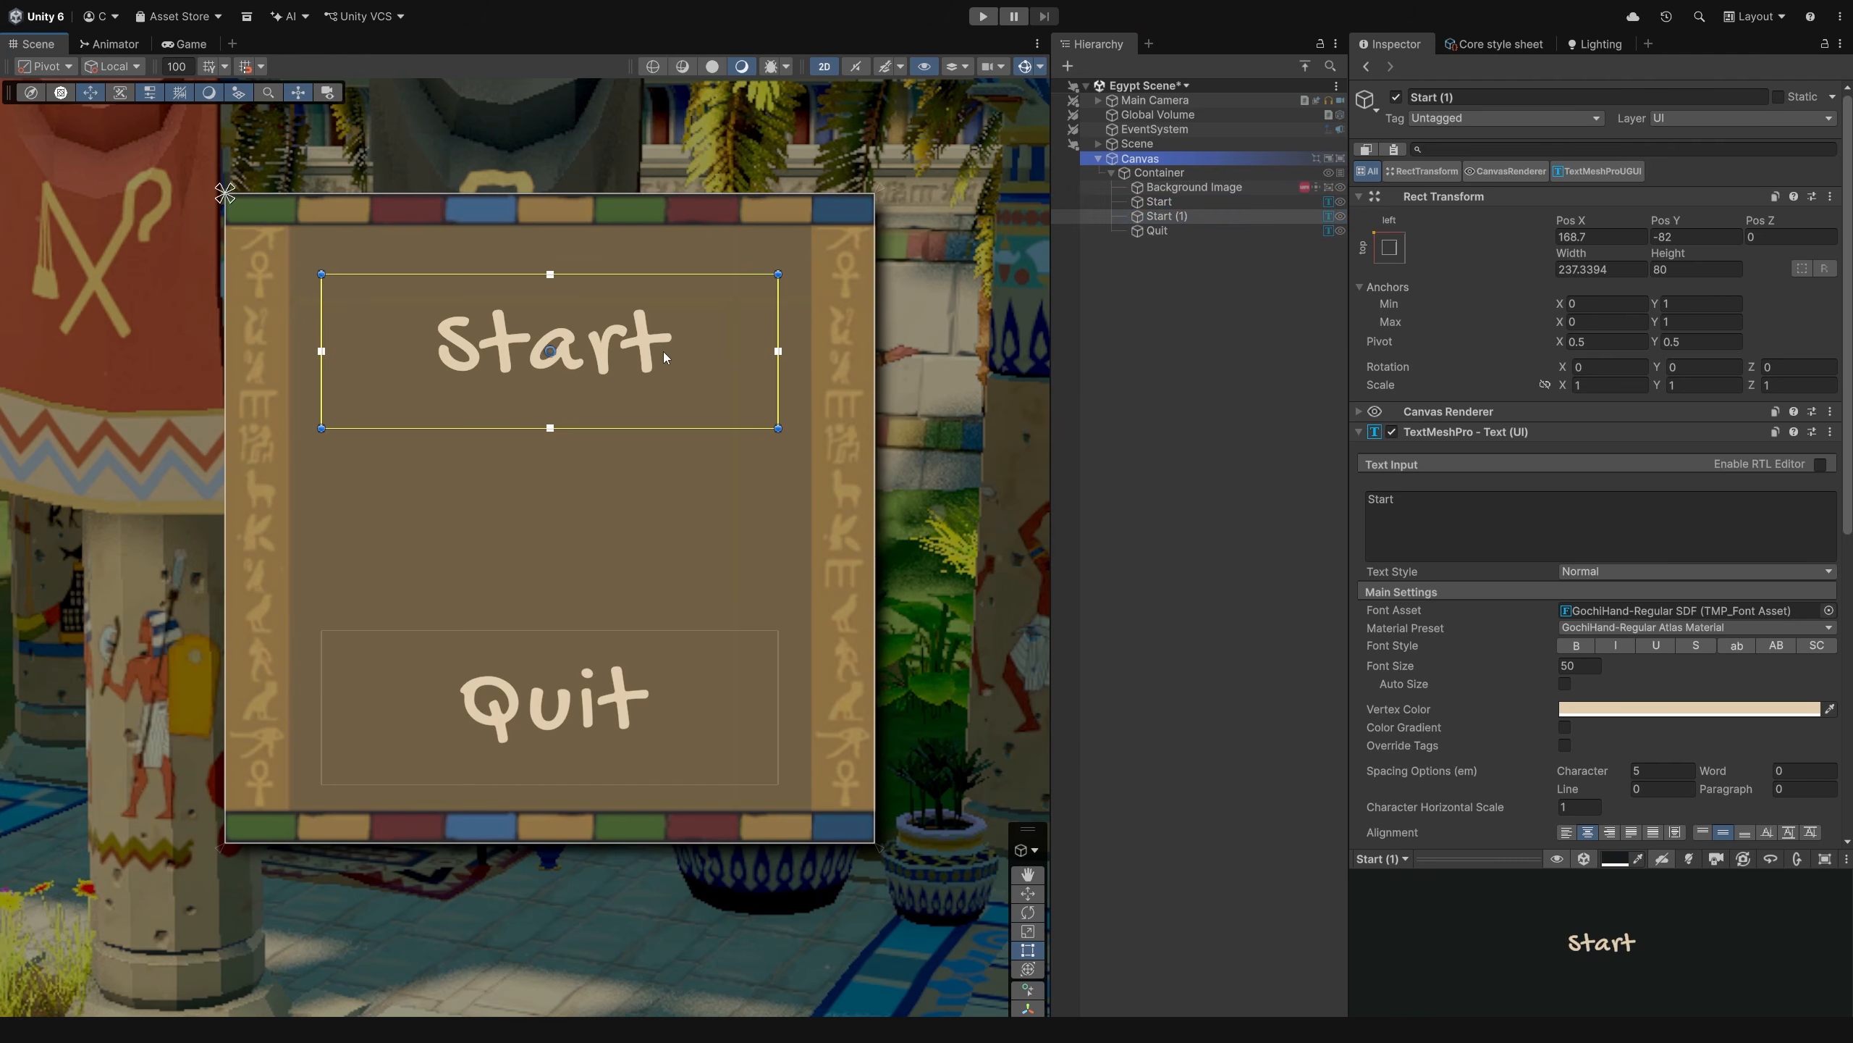
pyautogui.moveTo(663, 350); pyautogui.dragTo(733, 362)
pyautogui.moveTo(854, 373); pyautogui.dragTo(780, 499)
pyautogui.hotkey('ctrl', 'z')
pyautogui.moveTo(605, 394)
pyautogui.mouseDown()
pyautogui.moveTo(799, 418)
pyautogui.moveTo(948, 399)
pyautogui.moveTo(242, 358)
pyautogui.moveTo(599, 377)
pyautogui.mouseUp()
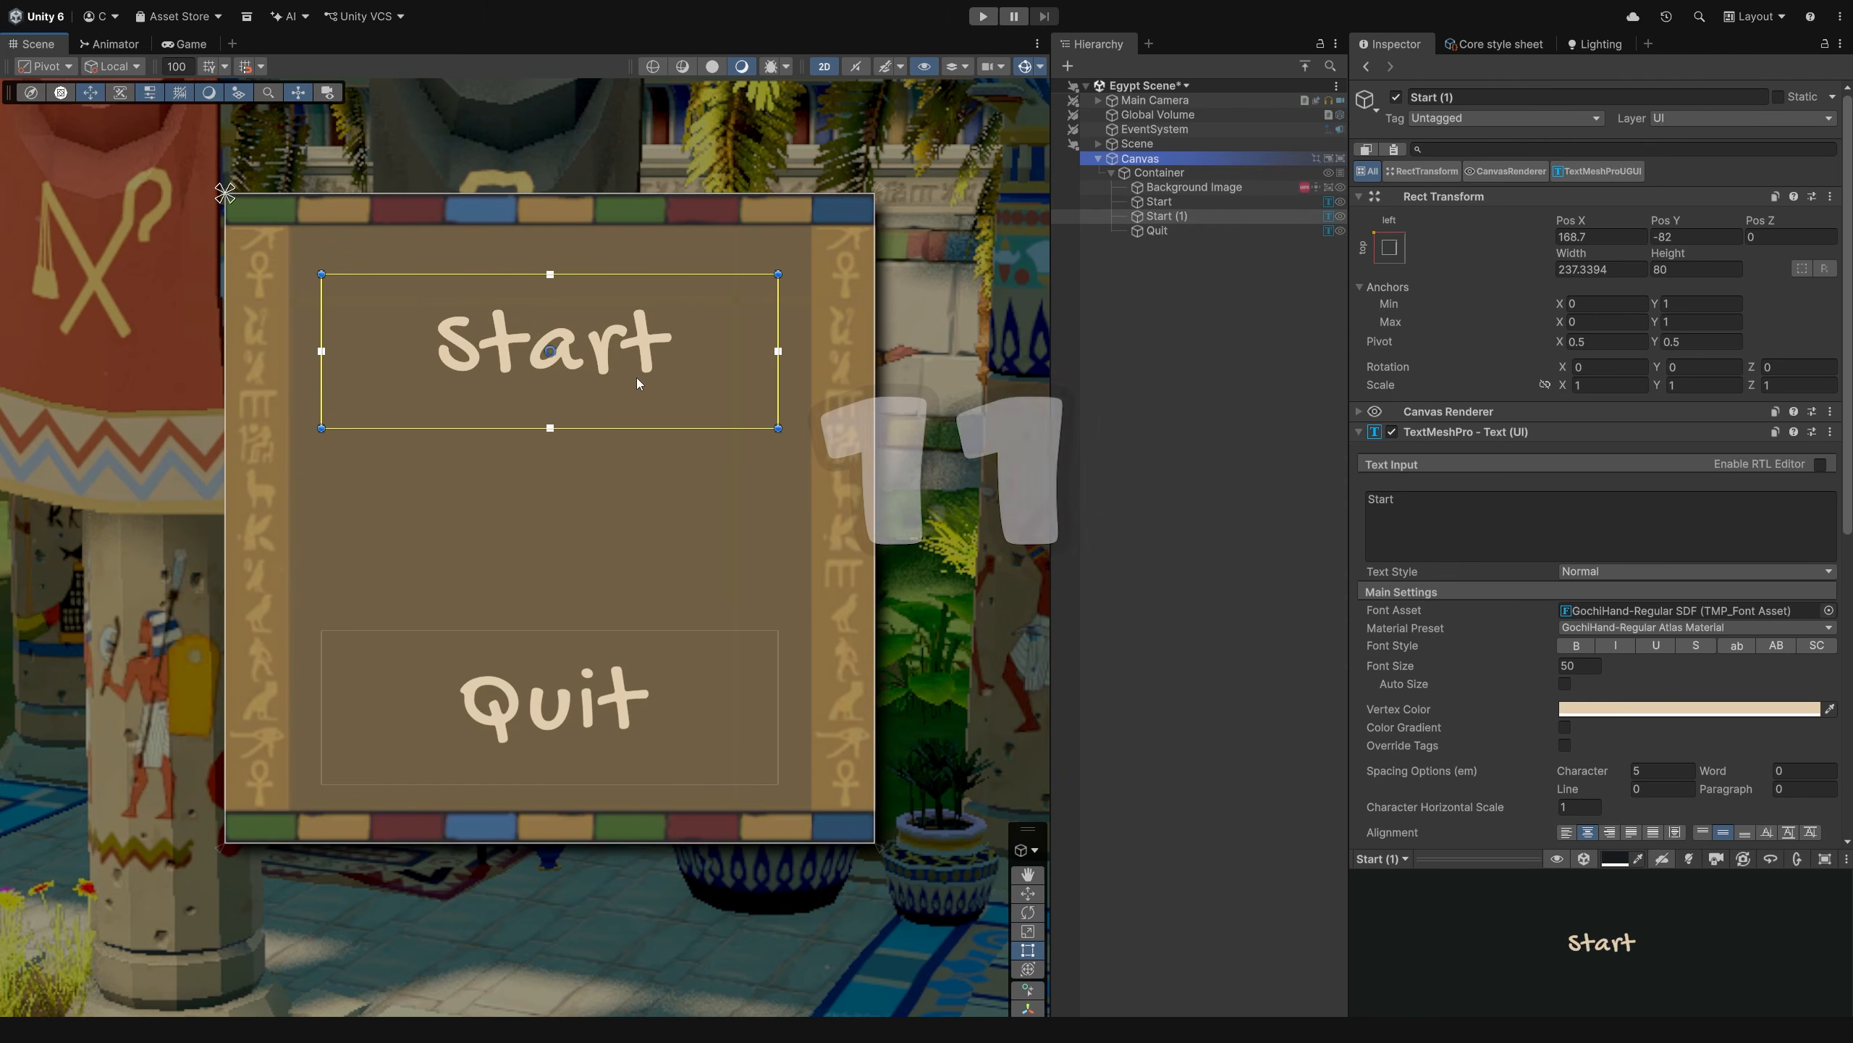
pyautogui.moveTo(648, 365); pyautogui.dragTo(661, 443)
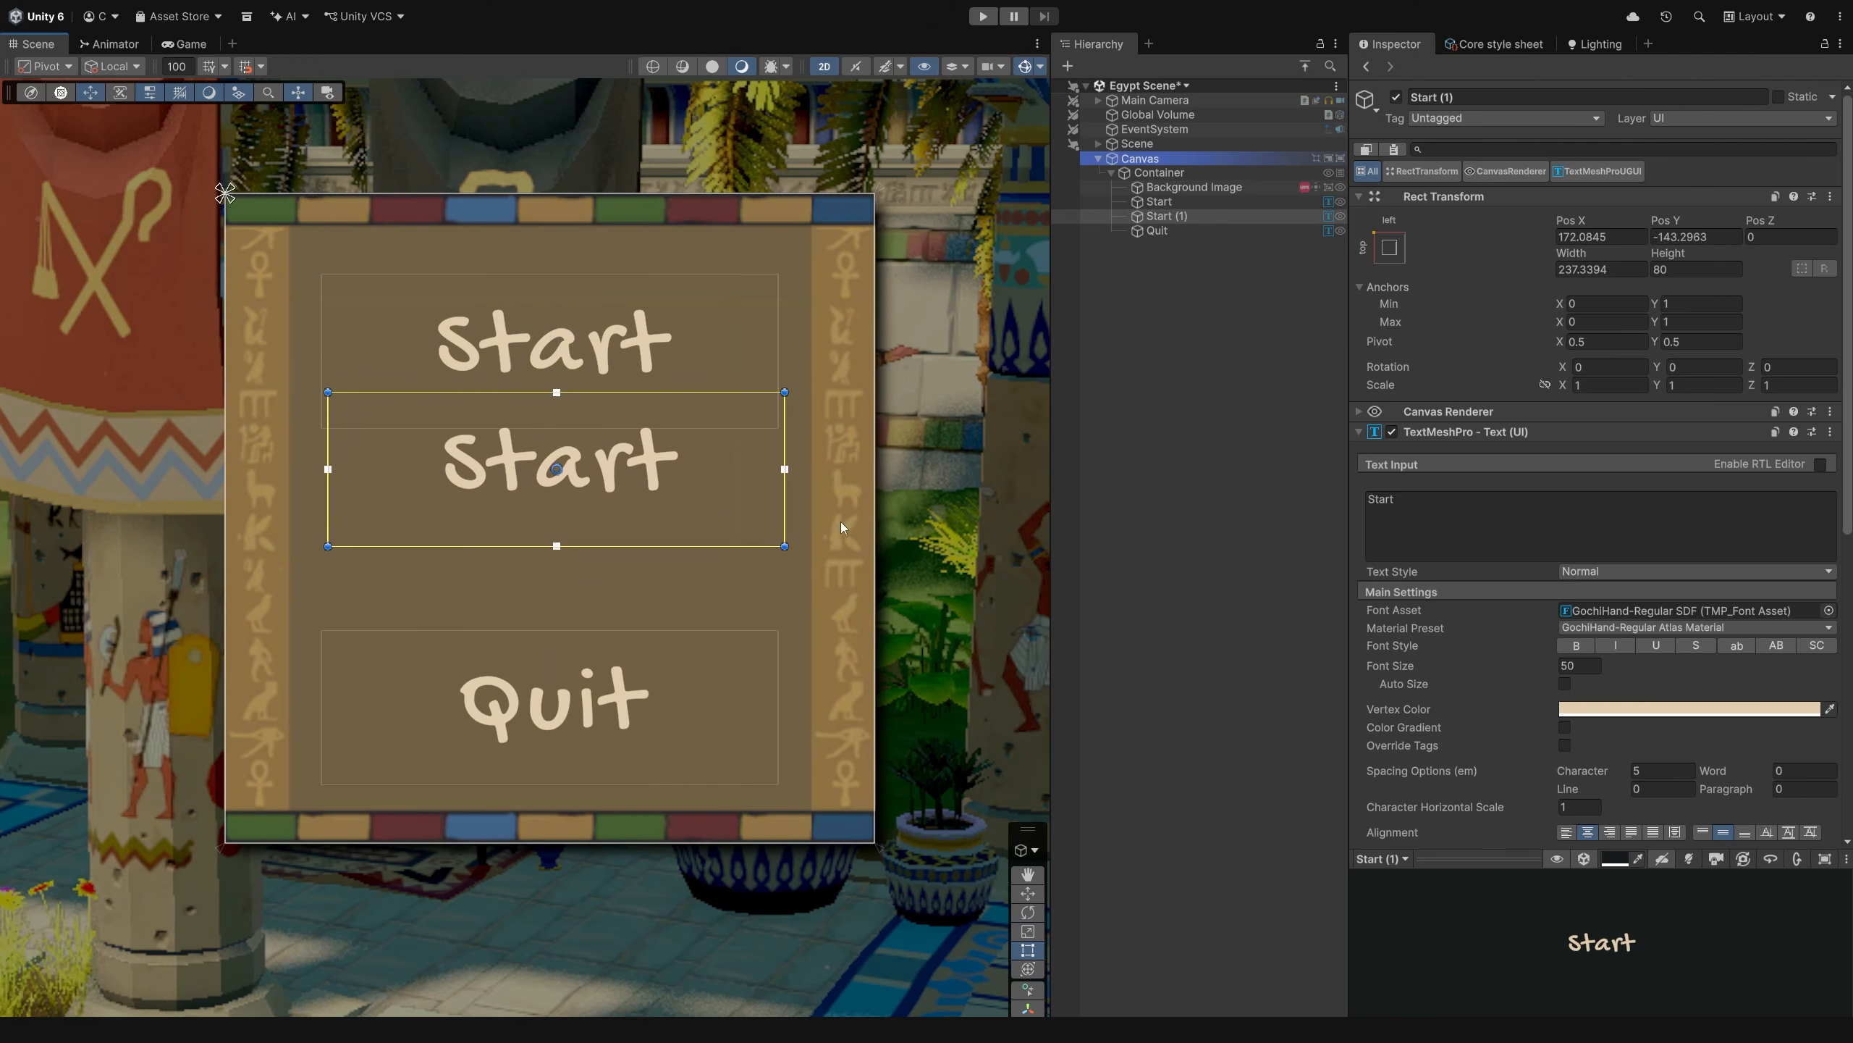
# - Add a Content Size Fitter component to InfoContainer and set its Vertical Fit to Preferred Size
pyautogui.moveTo(745, 452); pyautogui.dragTo(731, 511, button='middle')
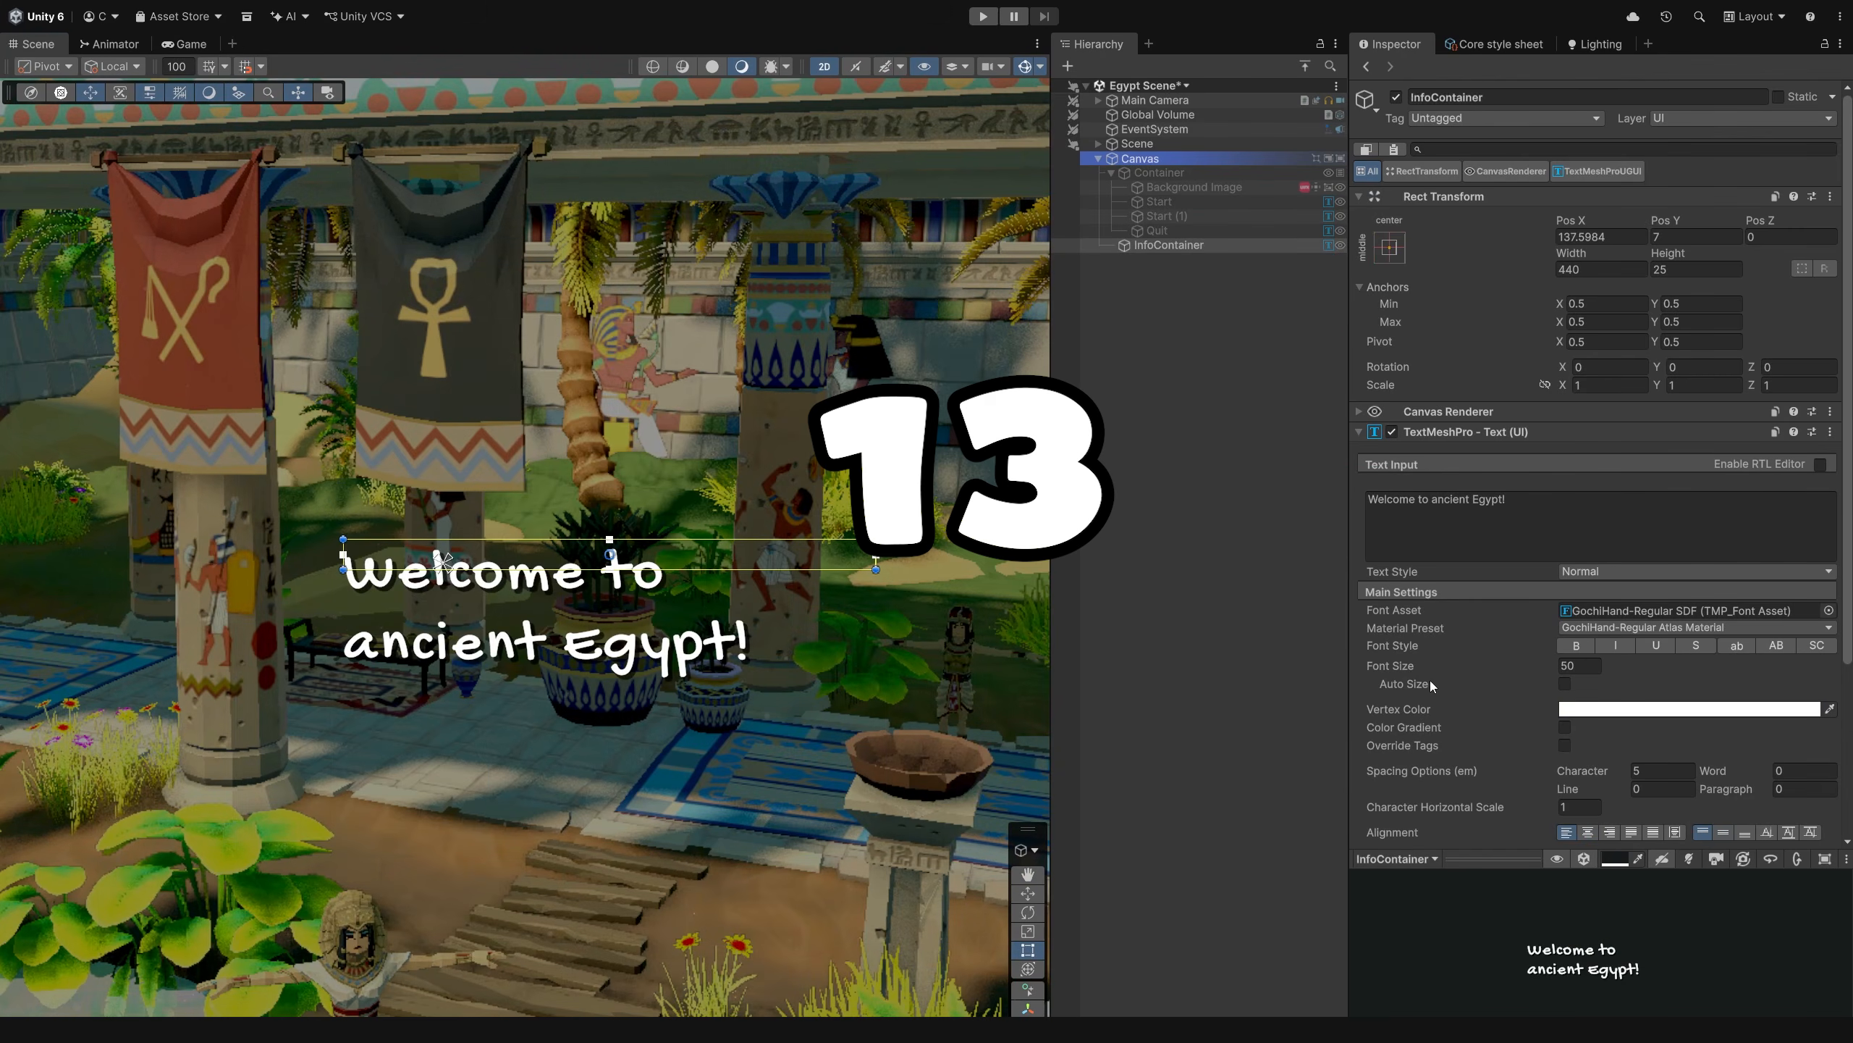
pyautogui.scroll(-5, 1436, 683)
pyautogui.click(1527, 831)
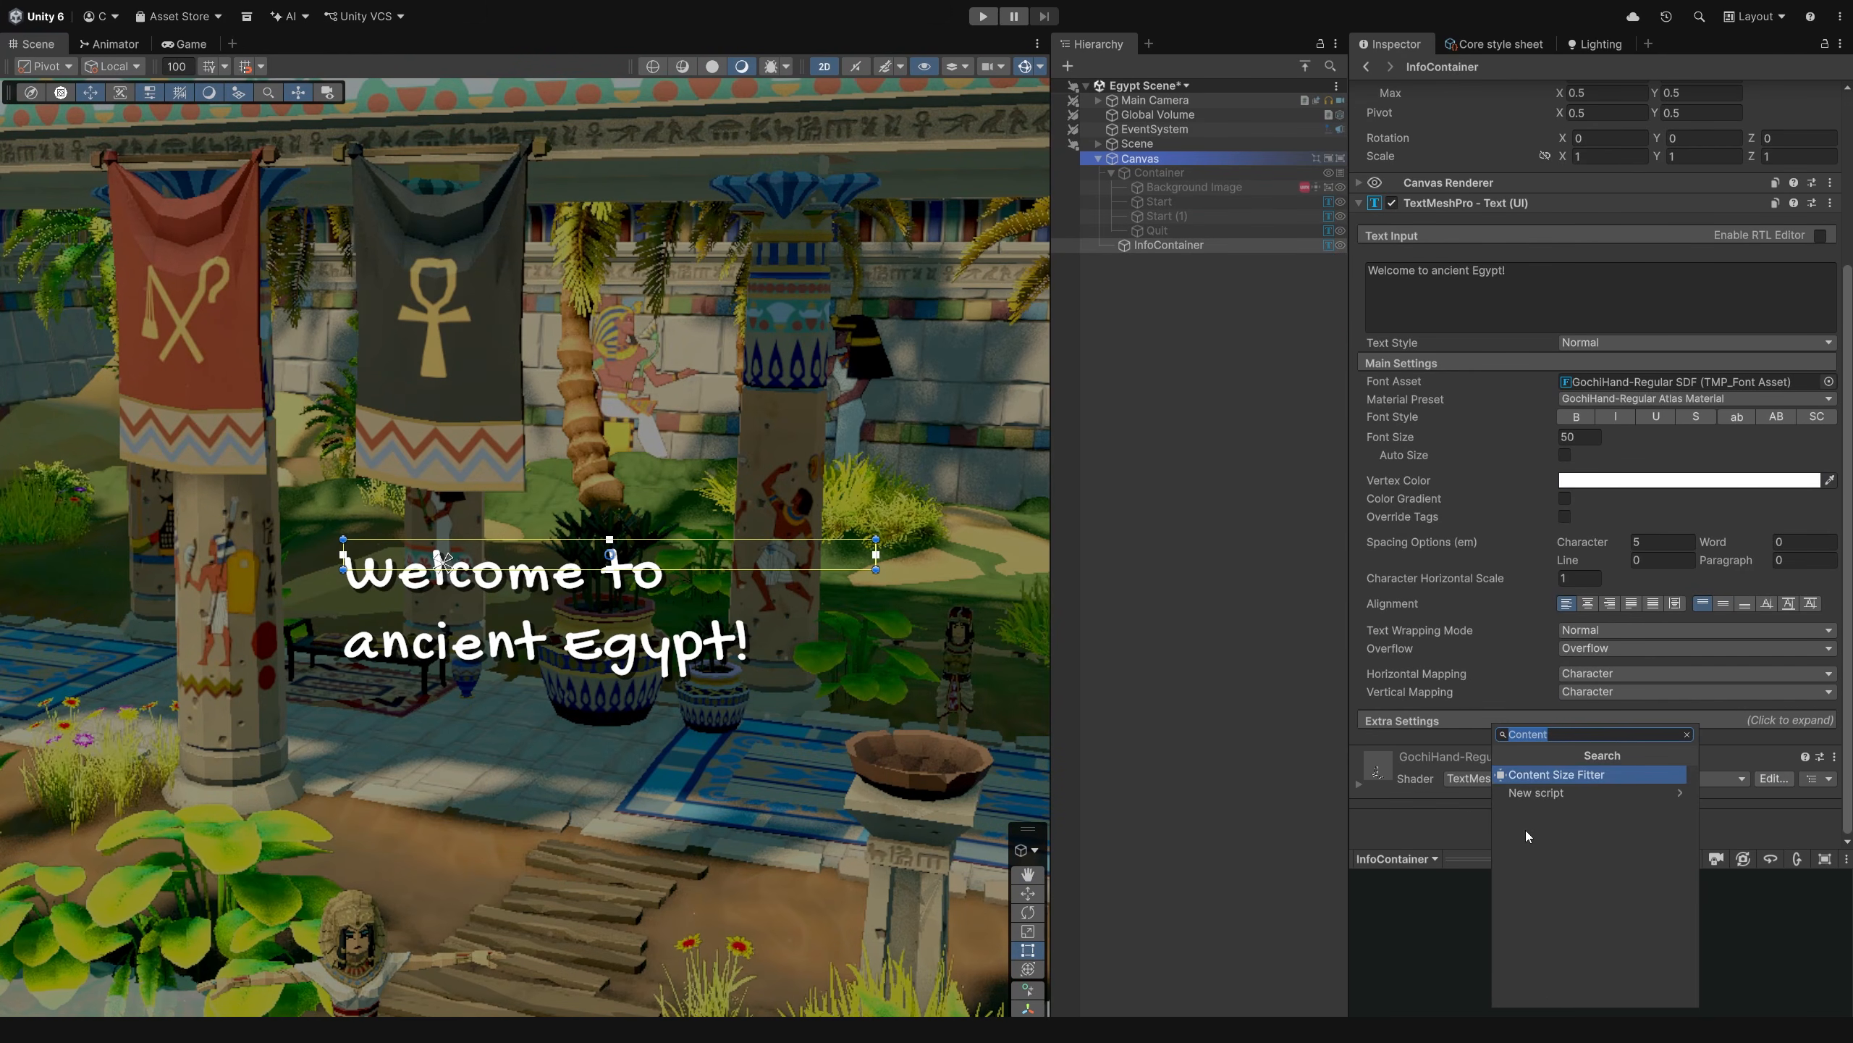
pyautogui.click(1565, 775)
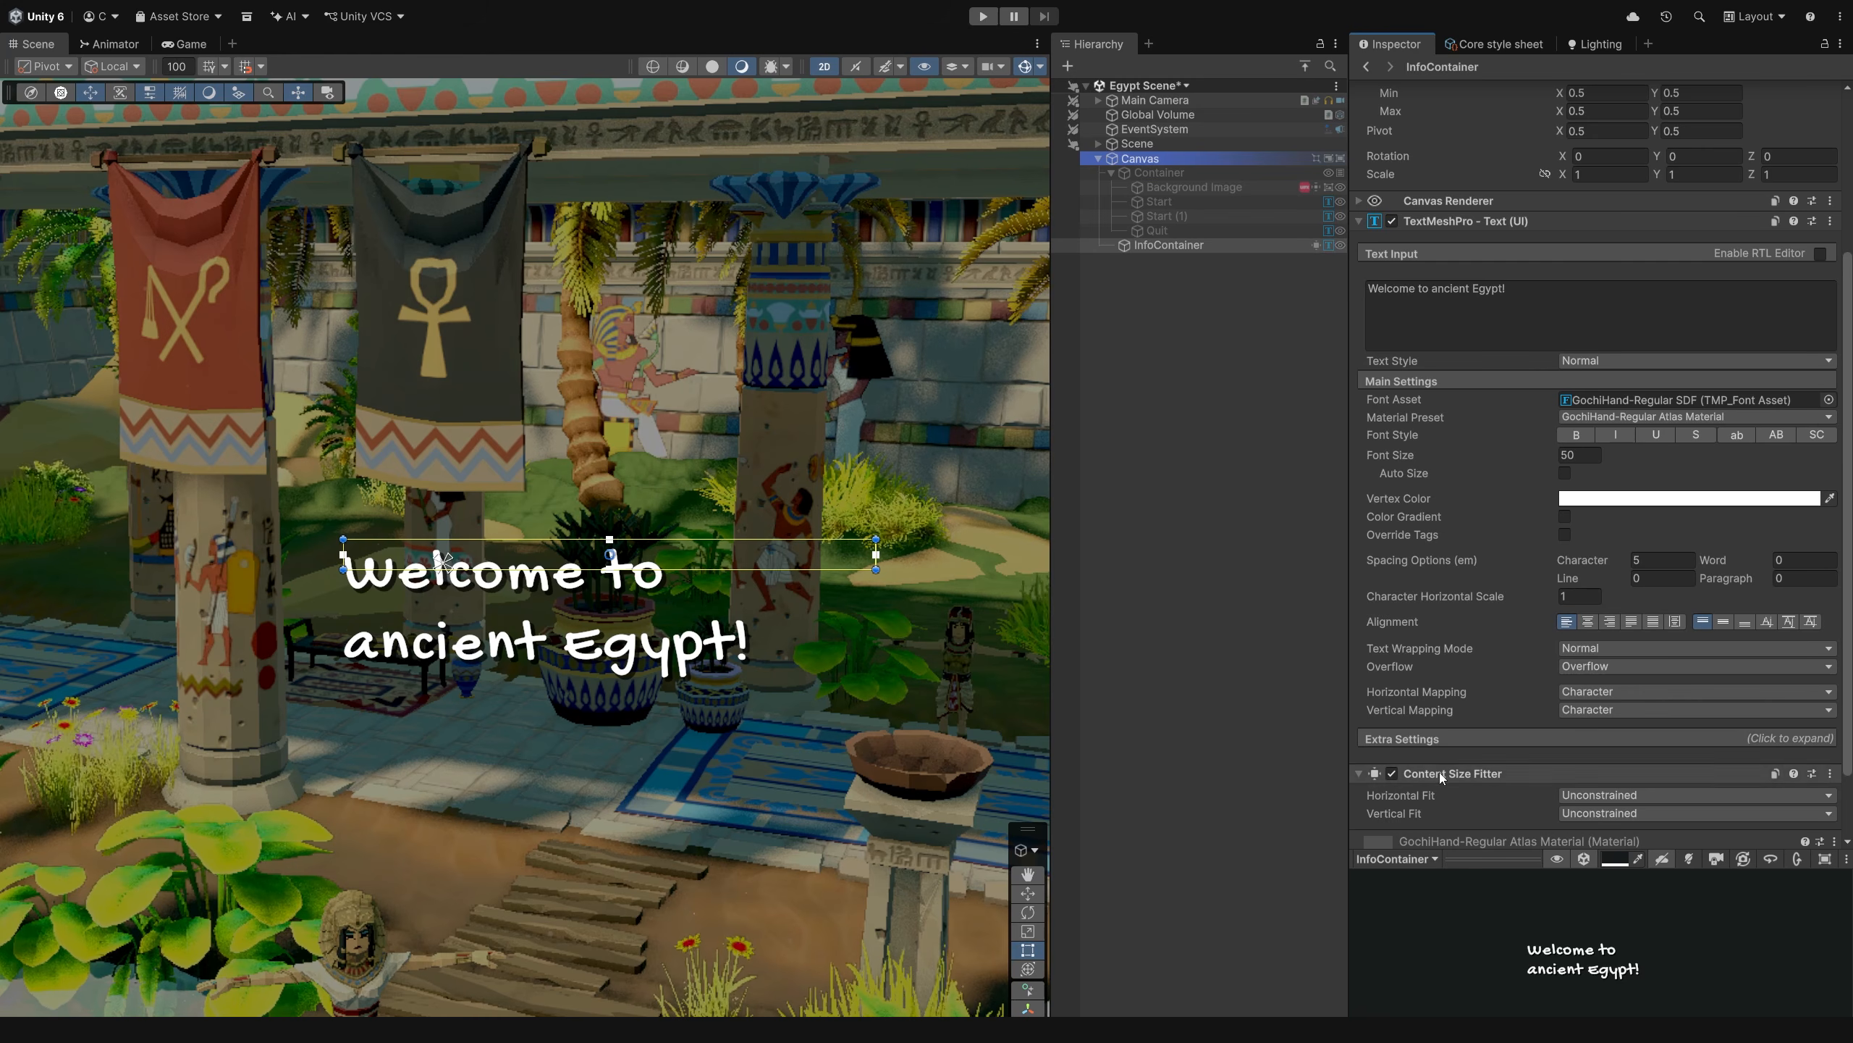
pyautogui.click(1610, 815)
pyautogui.click(1611, 864)
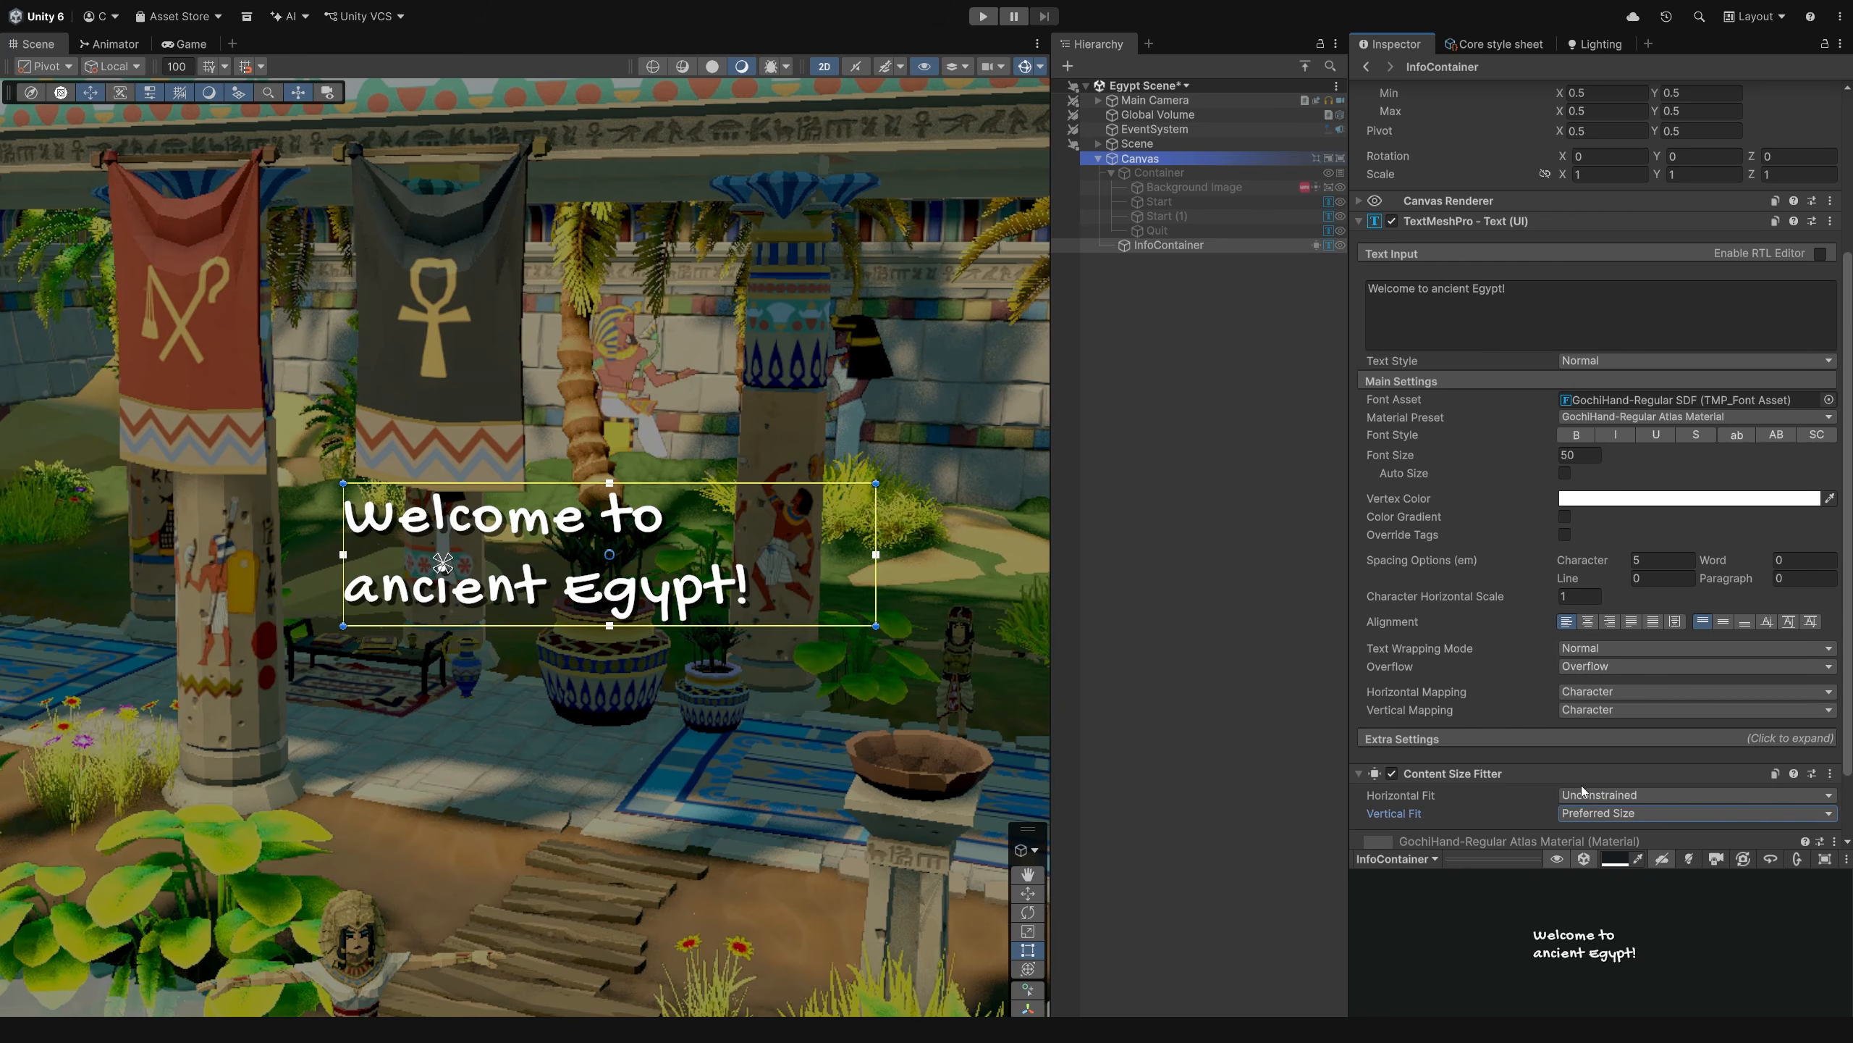
# - Try adding the line "An amazing adventure awaits!" below the InfoContainer text, and undo the addition
pyautogui.scroll(5, 1434, 803)
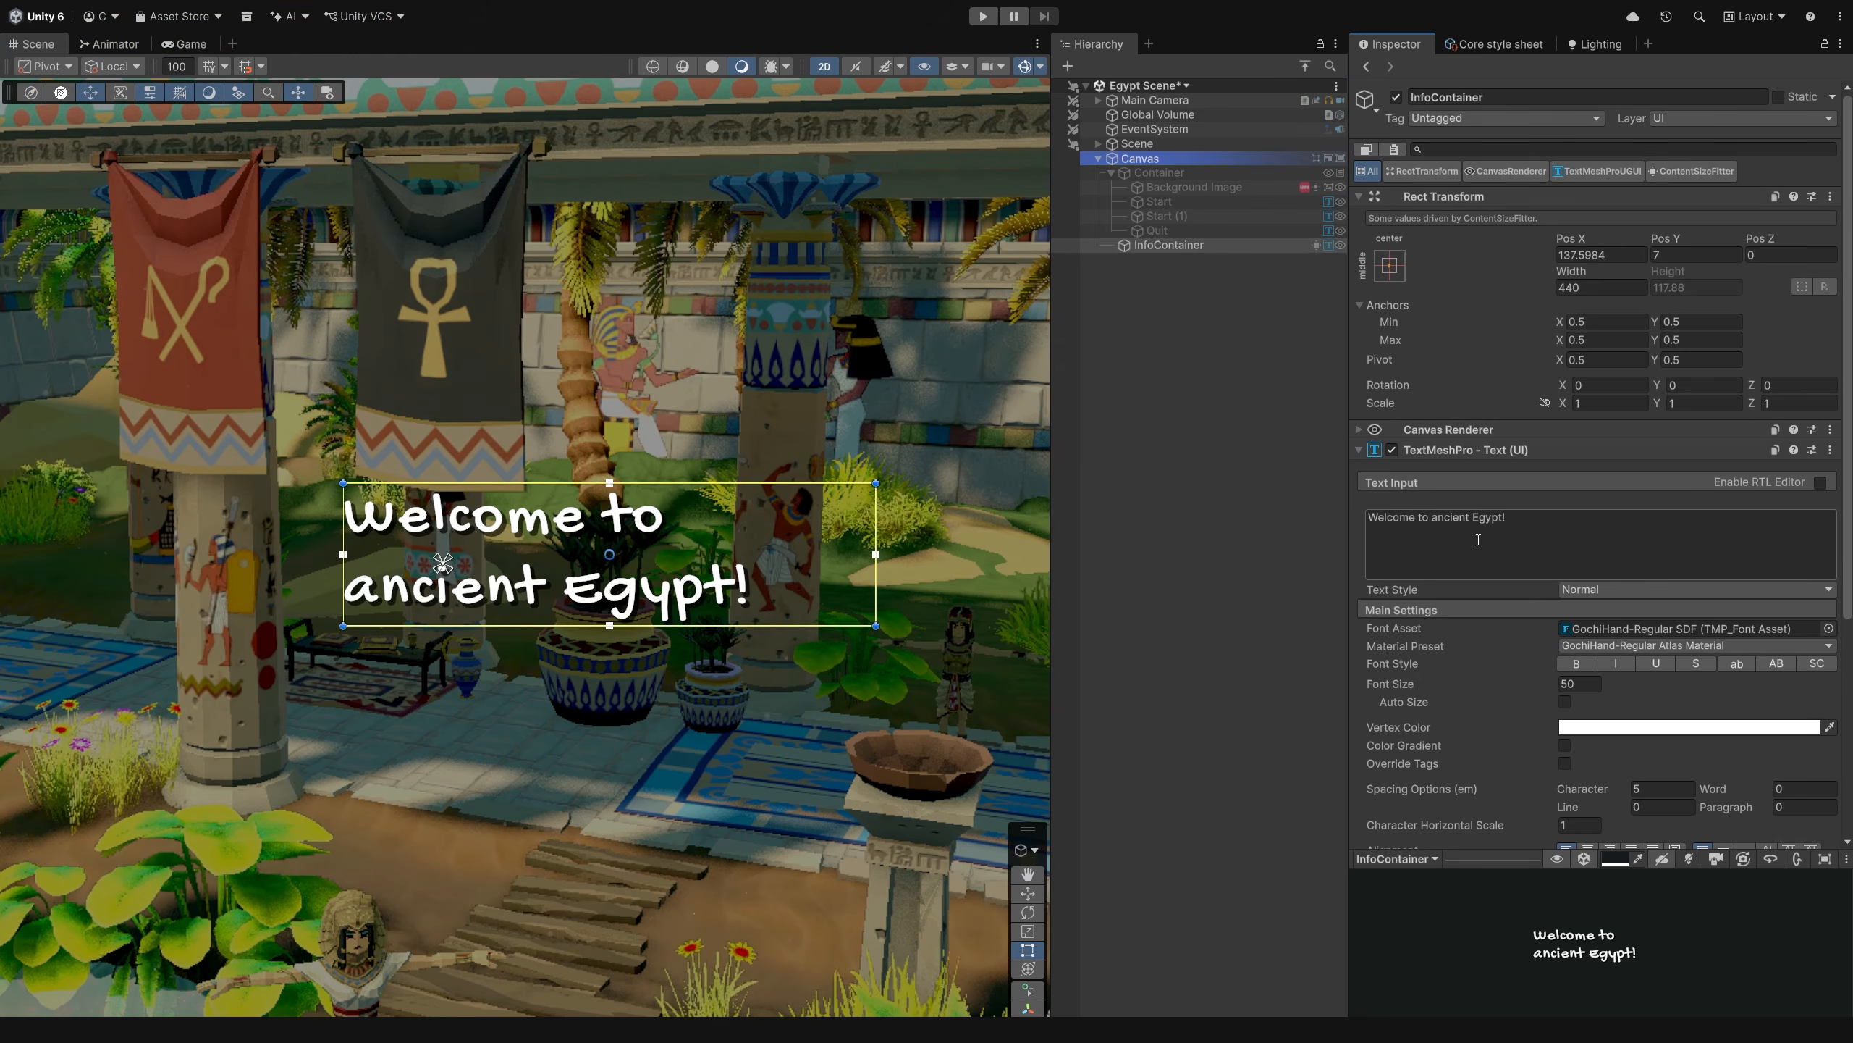
pyautogui.click(1533, 540)
pyautogui.click(1521, 532)
pyautogui.write('An amazing adventure awaits!')
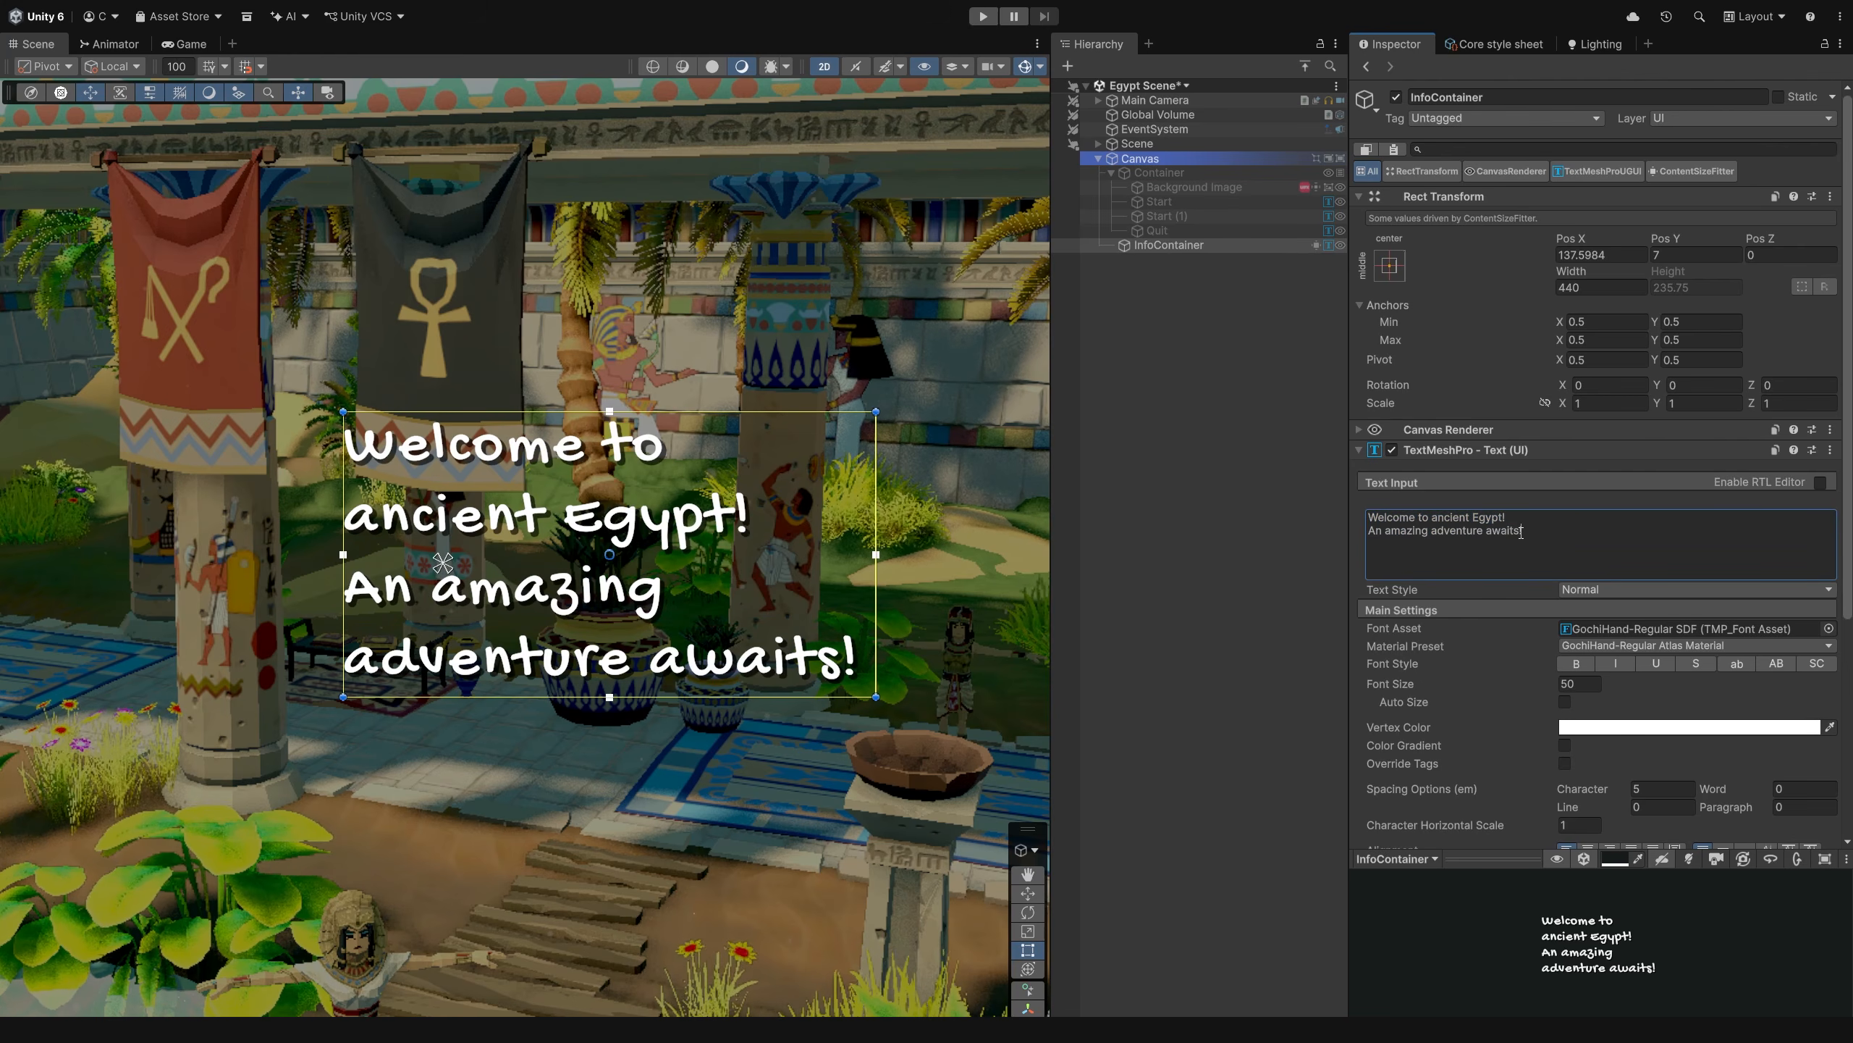
pyautogui.hotkey('ctrl', 'z')
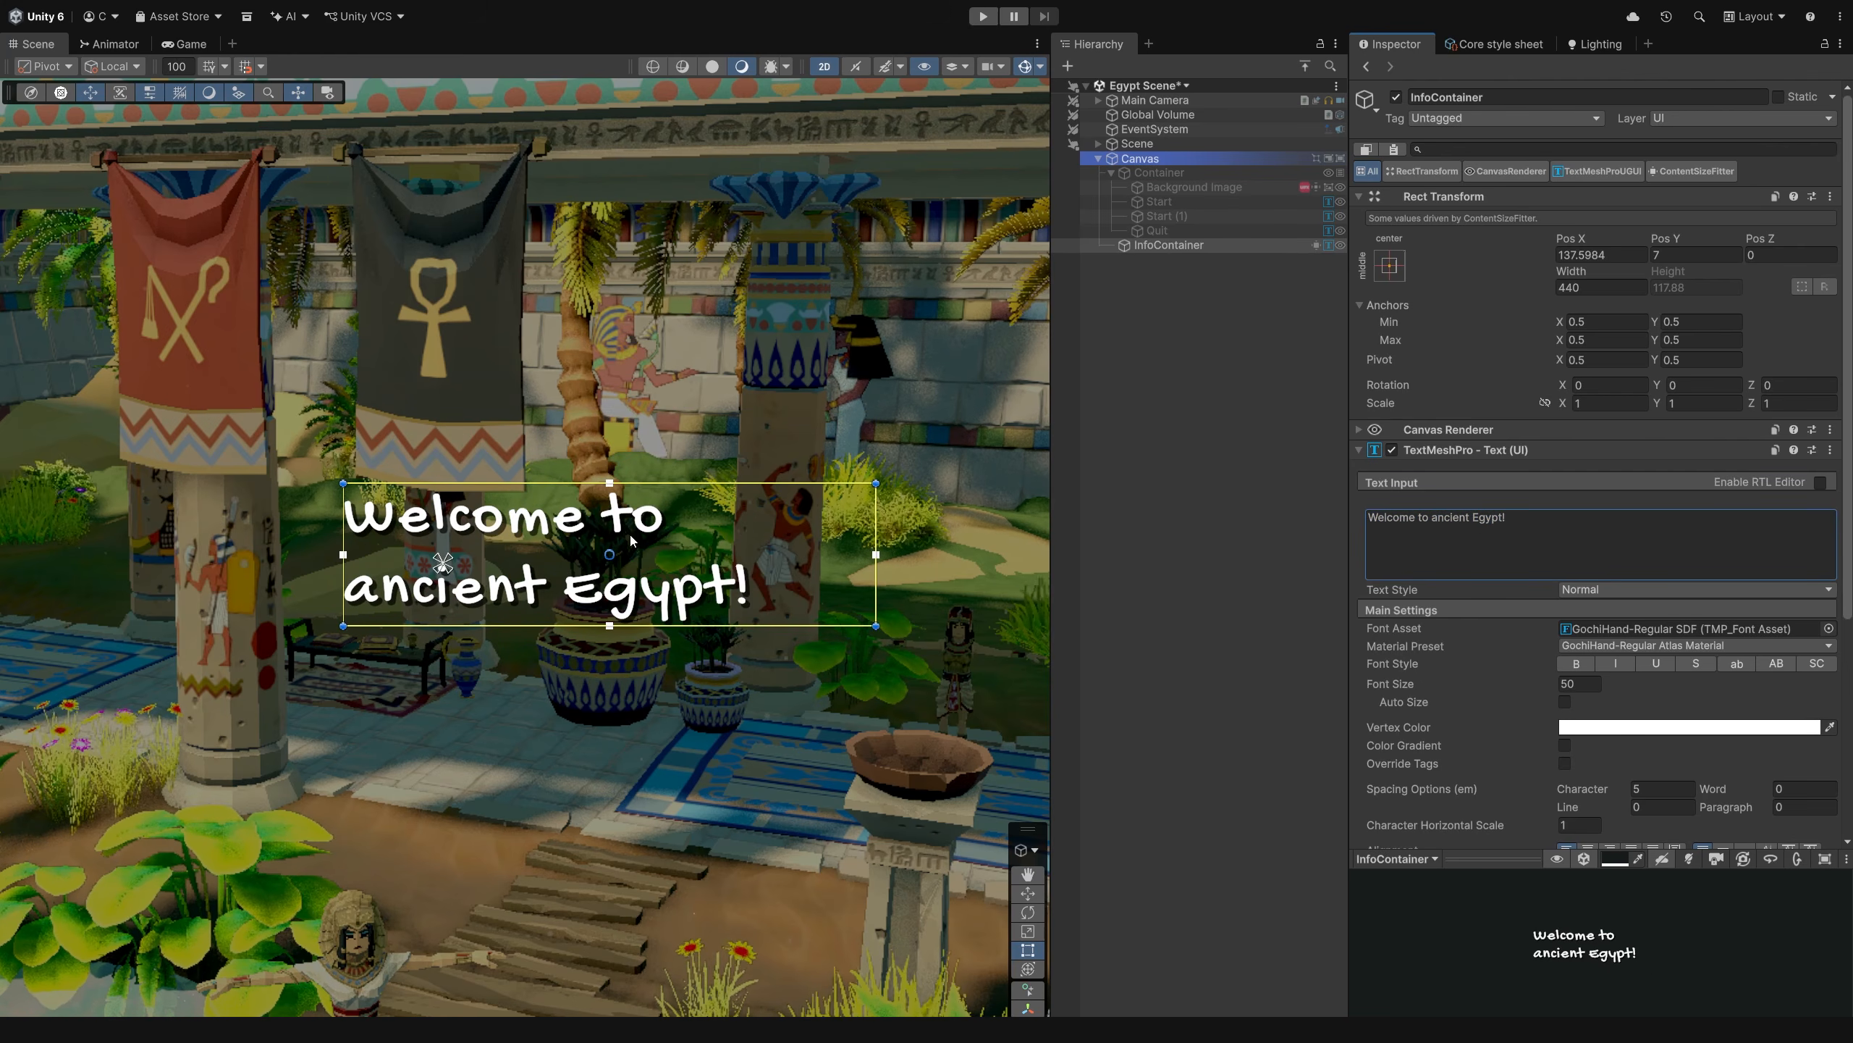
# - Move InfoContainer's pivot to its top edge (Y 1), try adding the line "An amazing adventure awaits!", and undo the text change
pyautogui.moveTo(610, 556); pyautogui.dragTo(612, 484)
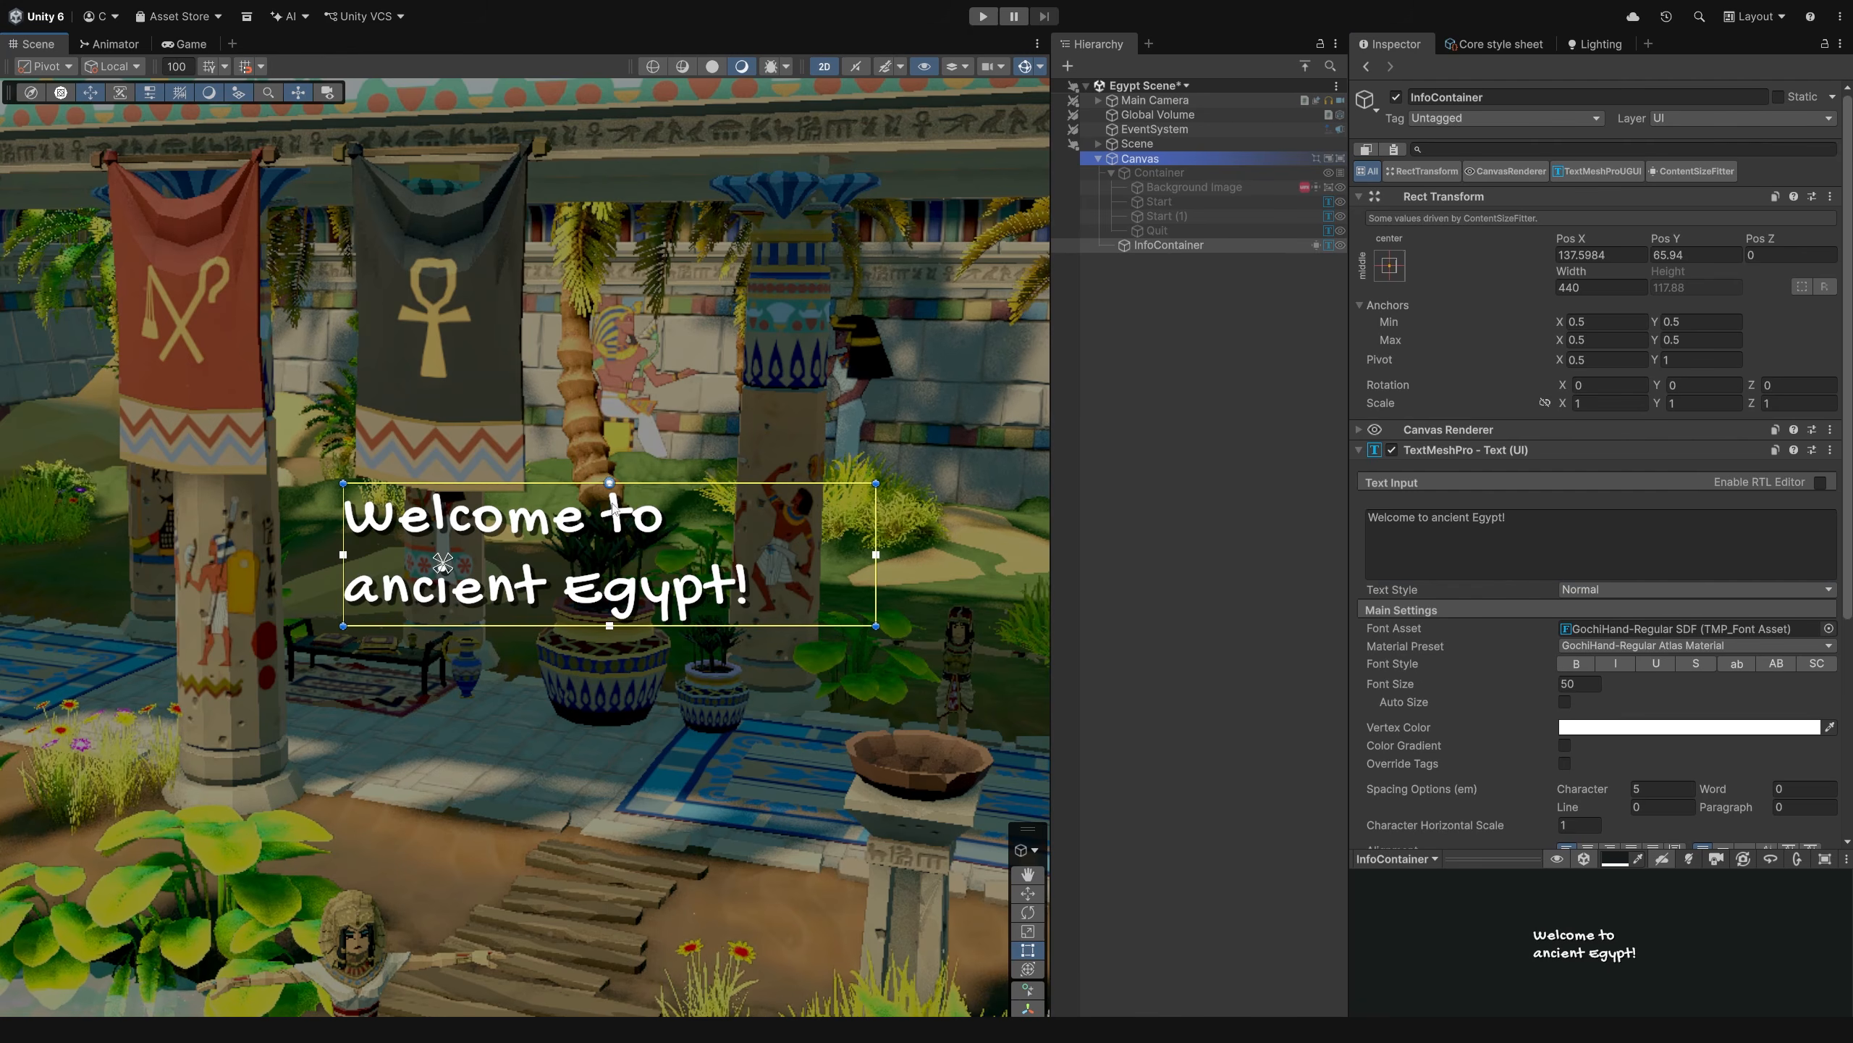
pyautogui.click(1422, 547)
pyautogui.click(1451, 535)
pyautogui.write('An amazing adventure awaits!')
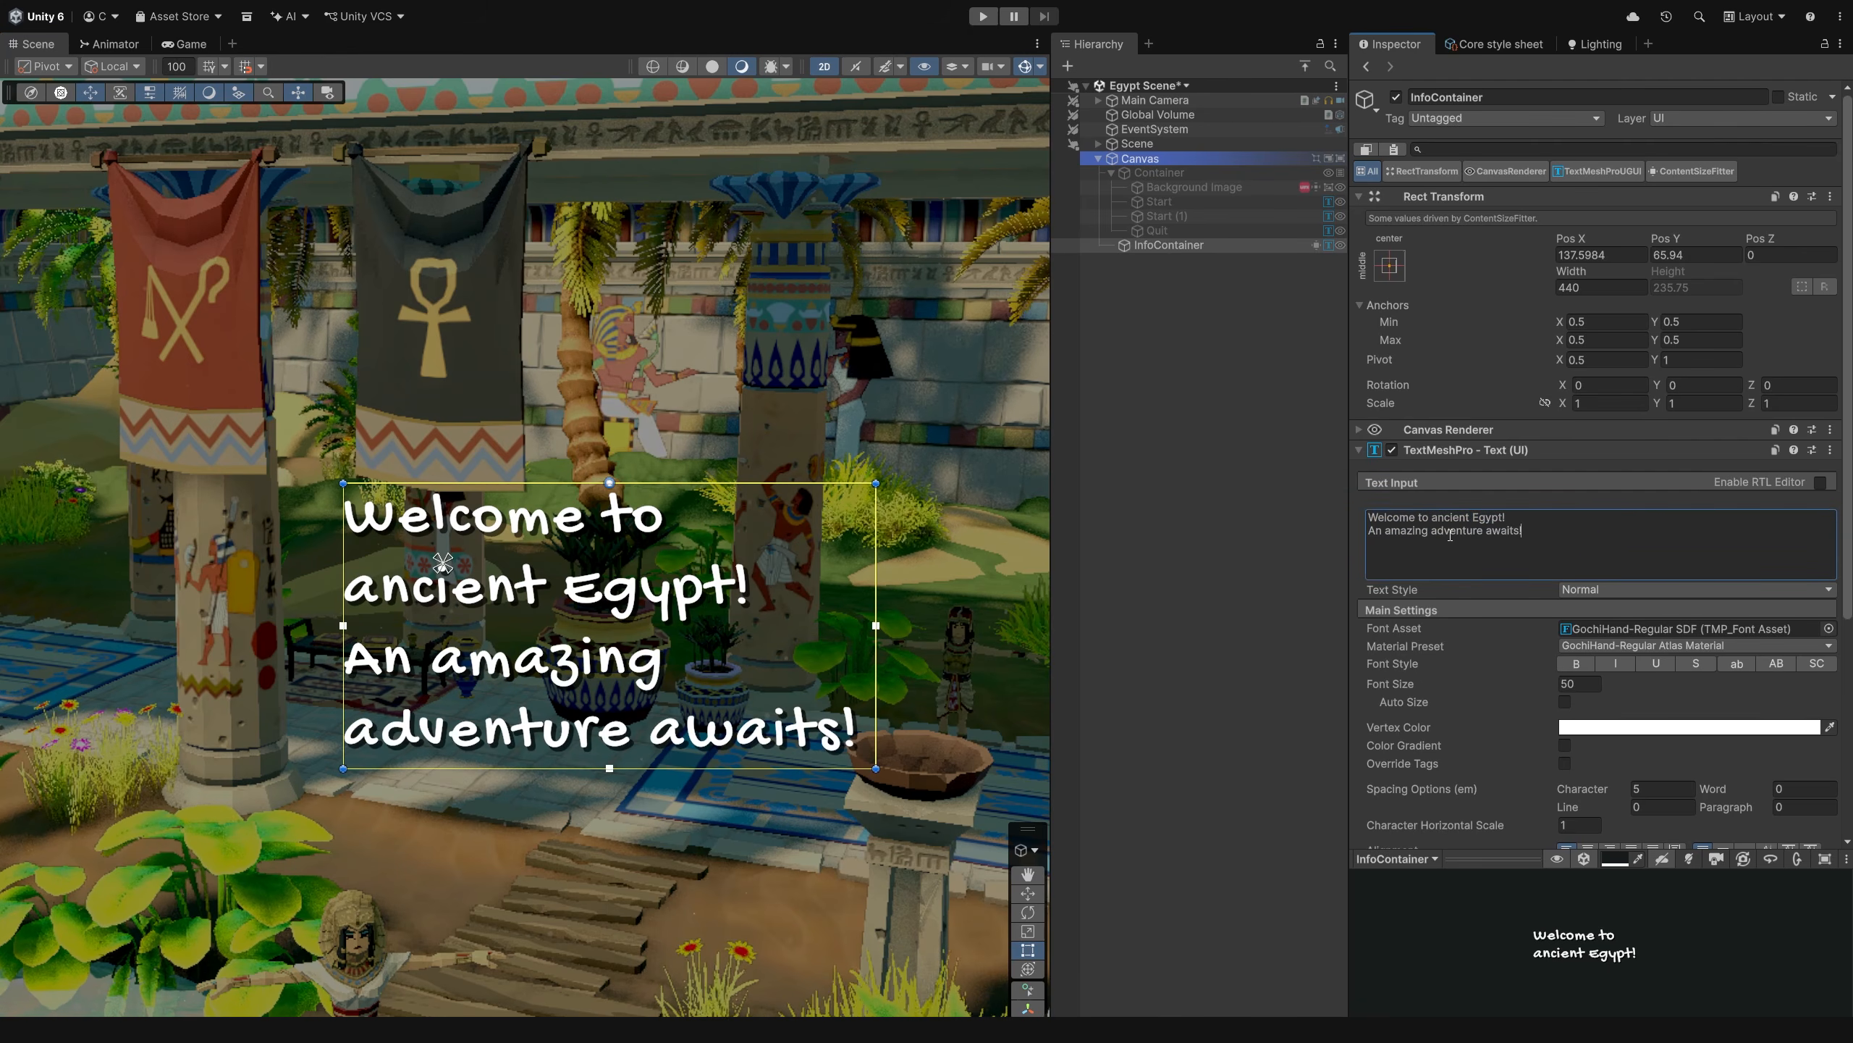
pyautogui.hotkey('ctrl', 'z')
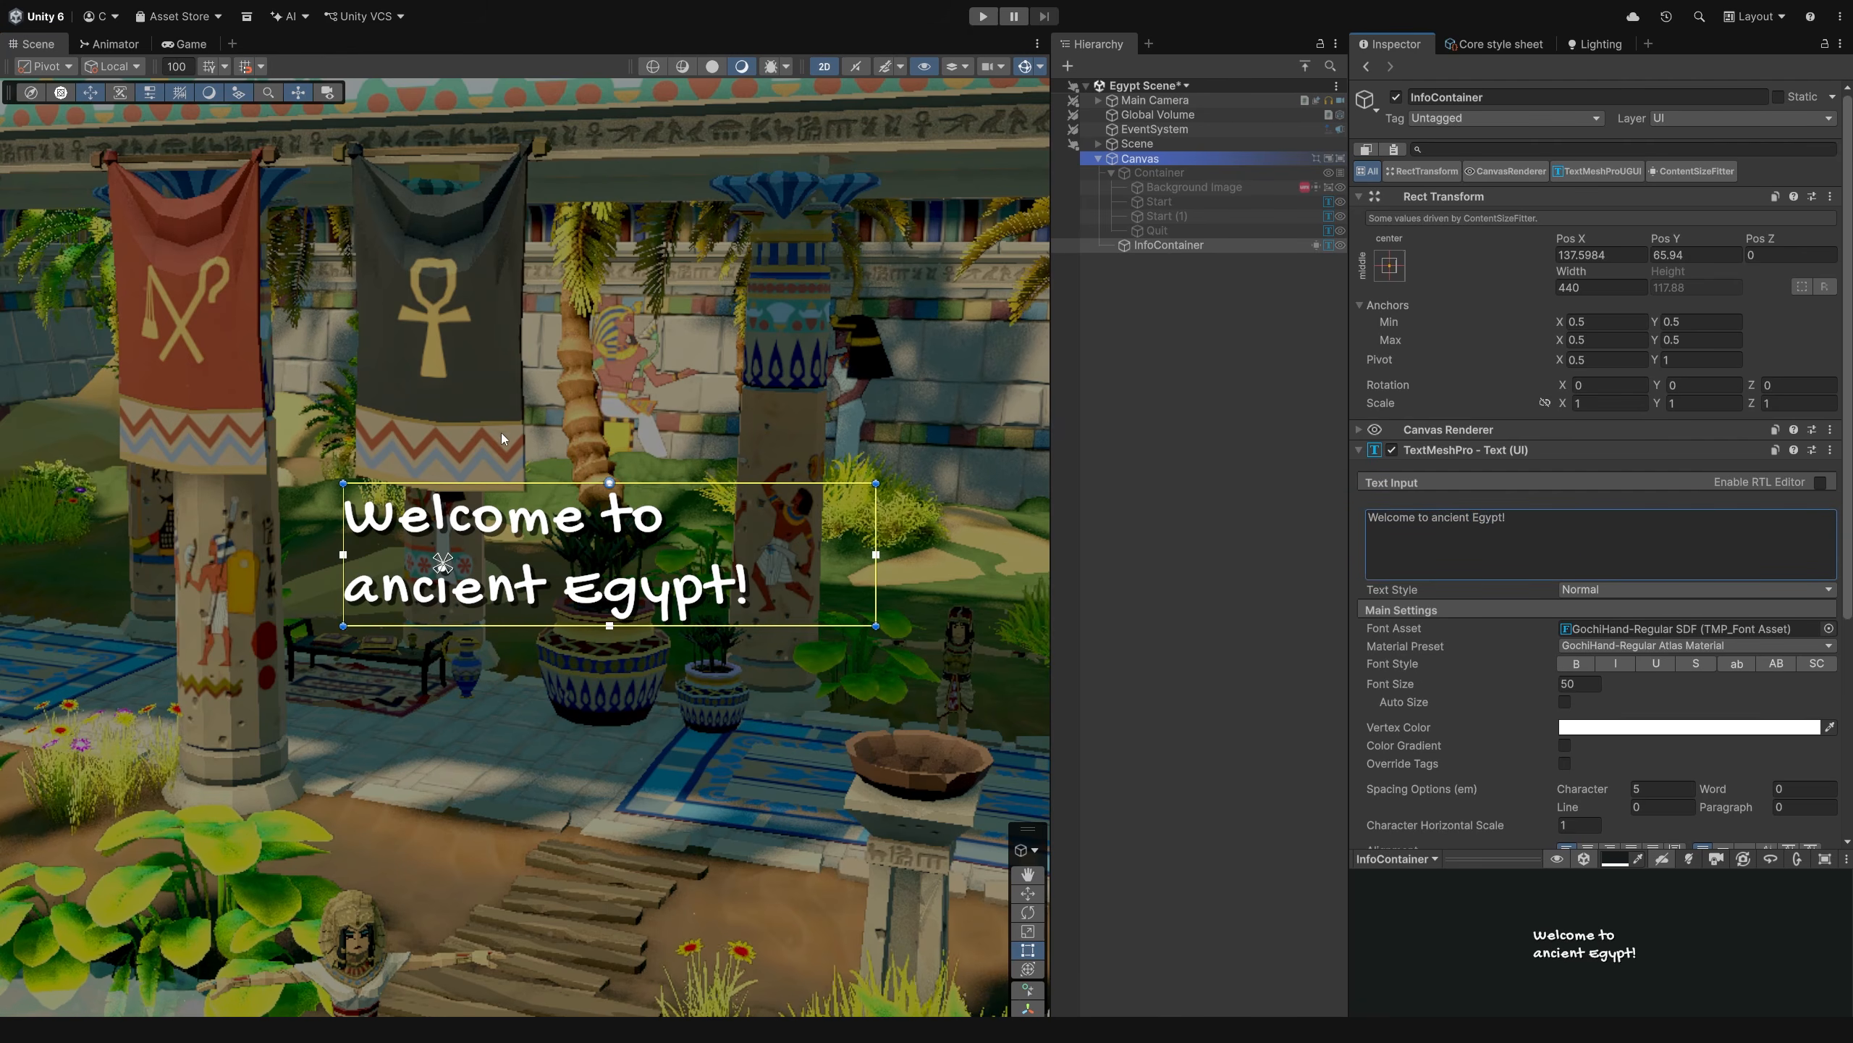
# - Move InfoContainer's pivot to its bottom edge, try the second line "An amazing adventure awaits!" again, and undo the text change
pyautogui.moveTo(609, 484); pyautogui.dragTo(610, 626)
pyautogui.click(1504, 544)
pyautogui.click(1512, 547)
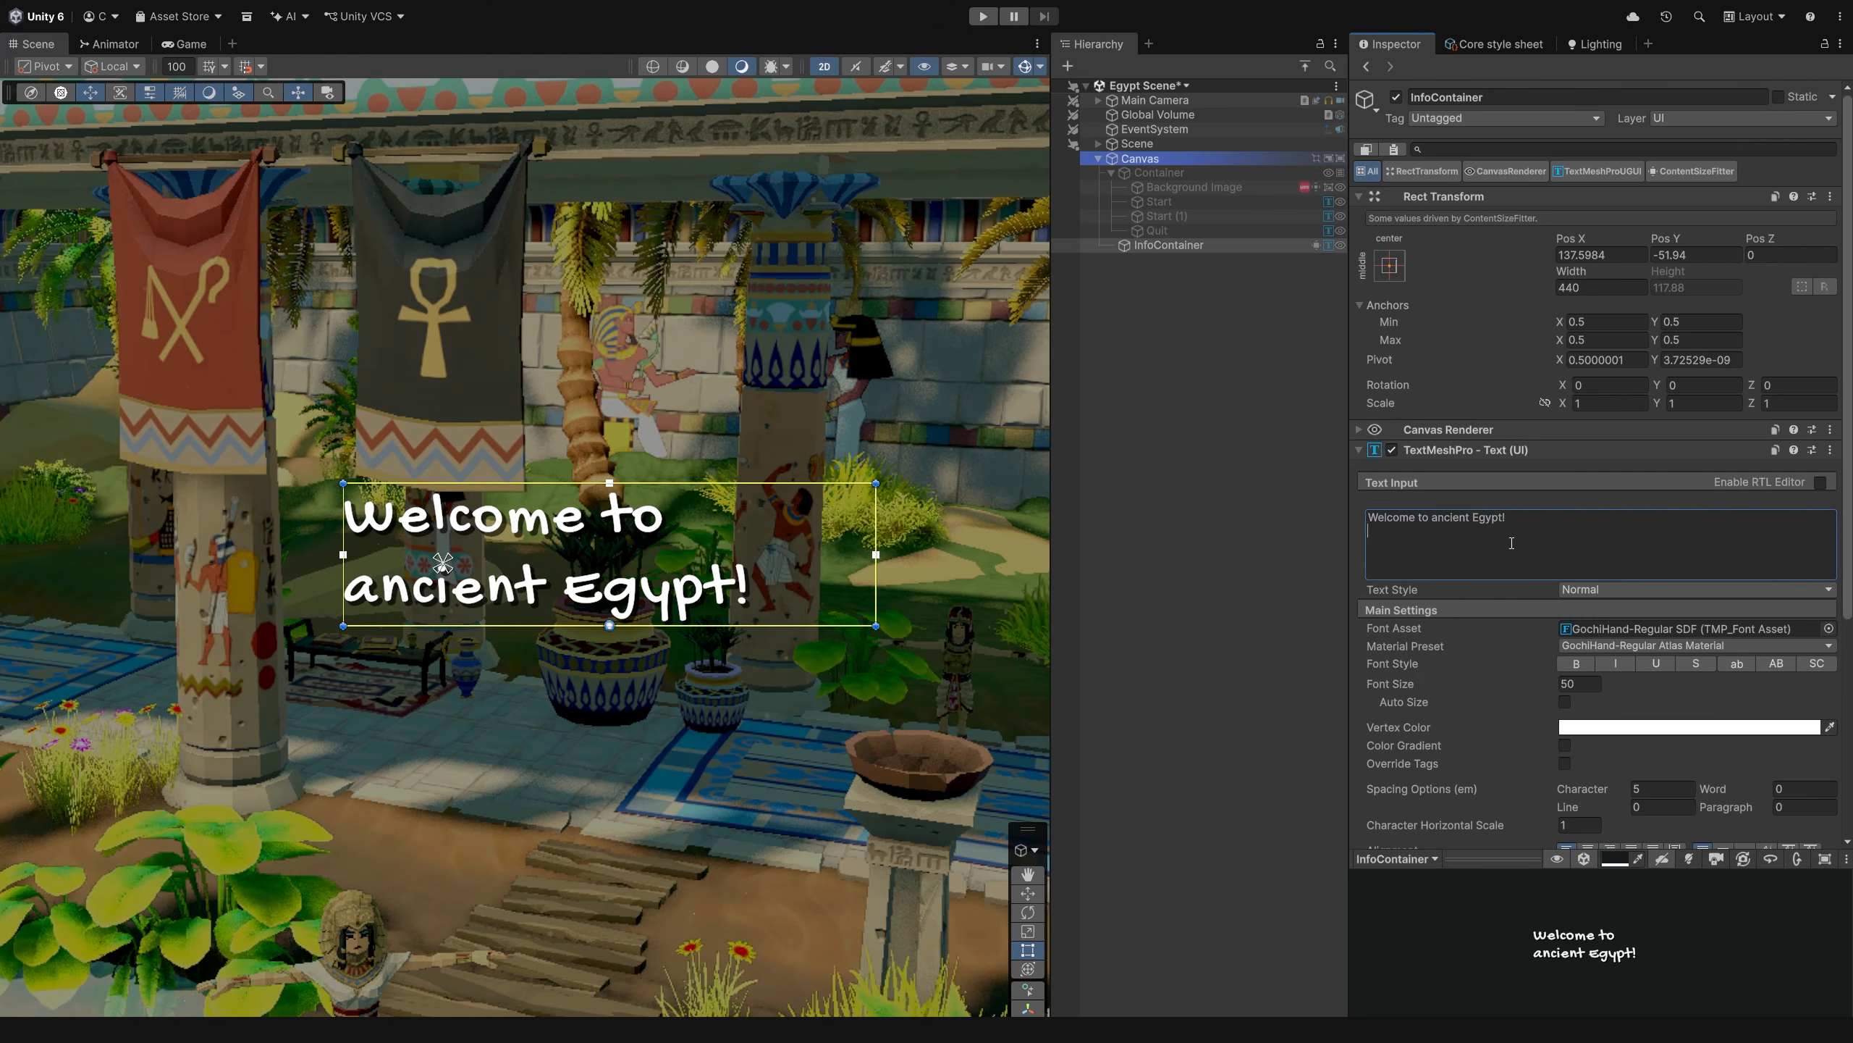
pyautogui.write('An amazing adventure awaits!')
pyautogui.hotkey('ctrl', 'z')
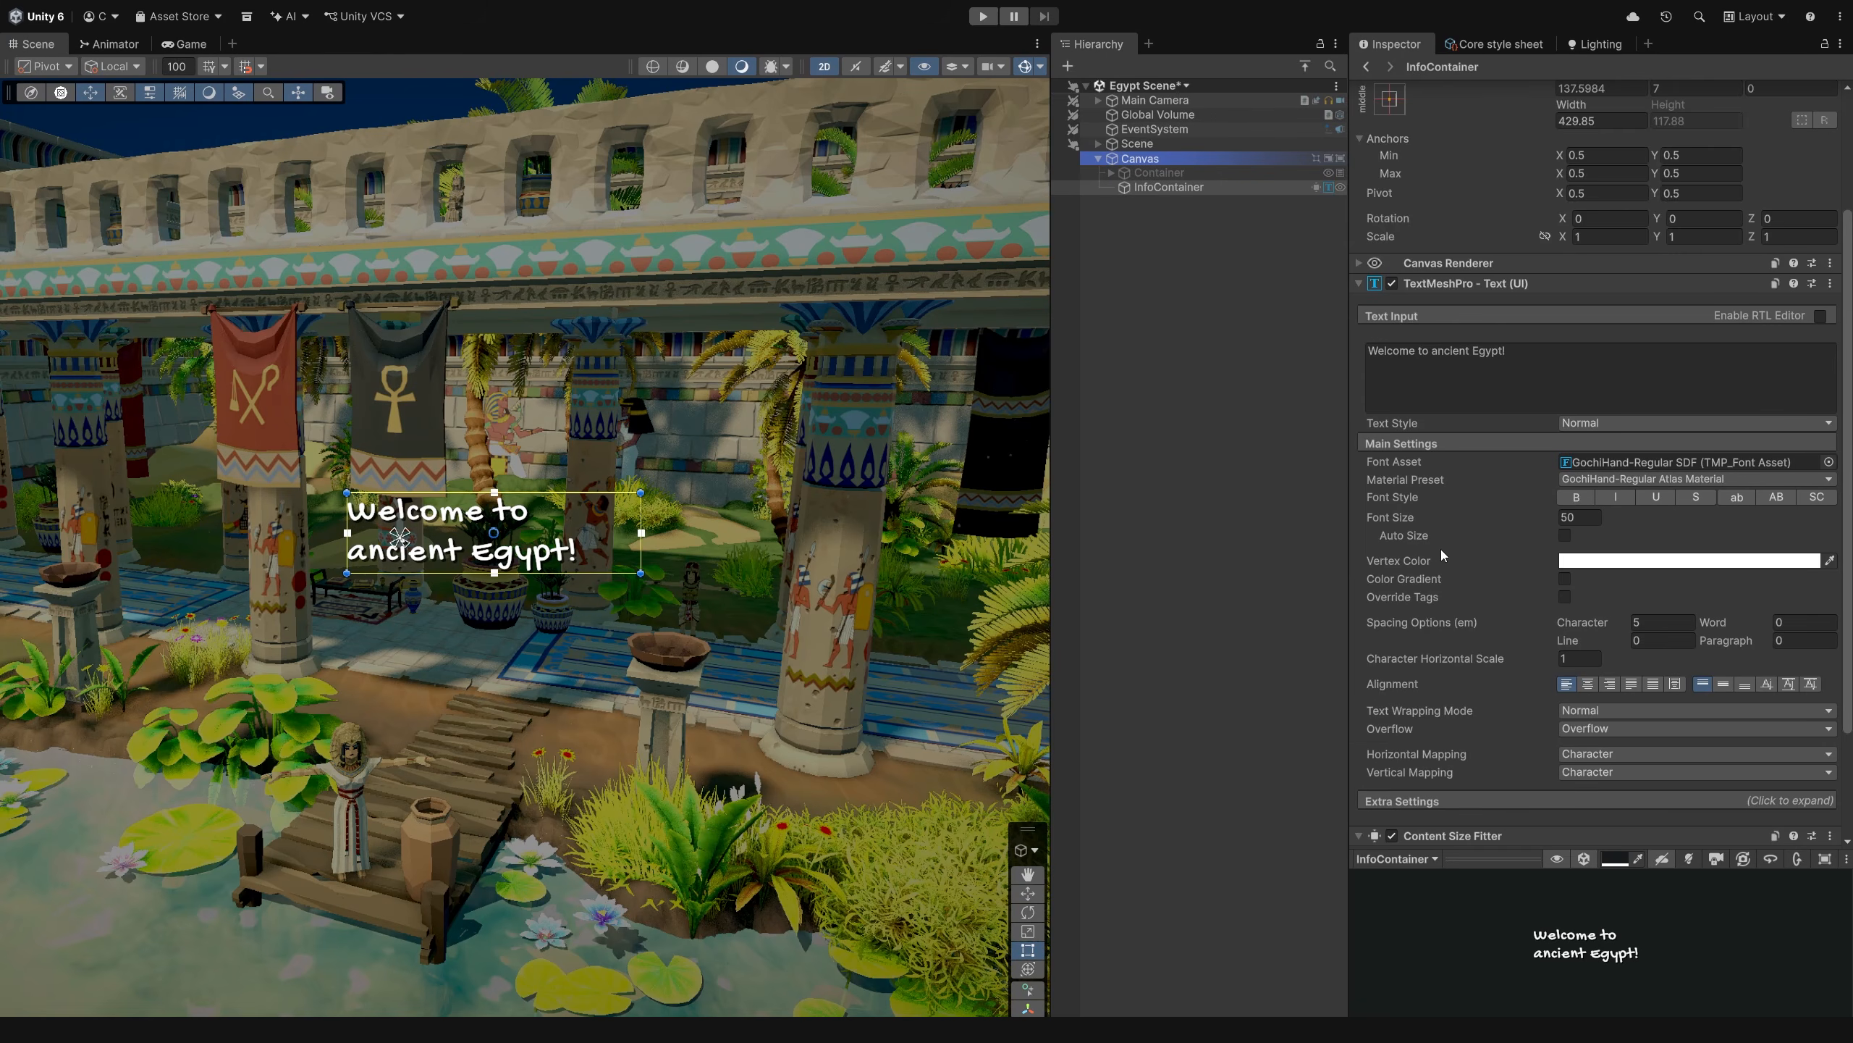
# - Set the Horizontal Fit of InfoContainer's Content Size Fitter to Preferred Size
pyautogui.scroll(-5, 1556, 678)
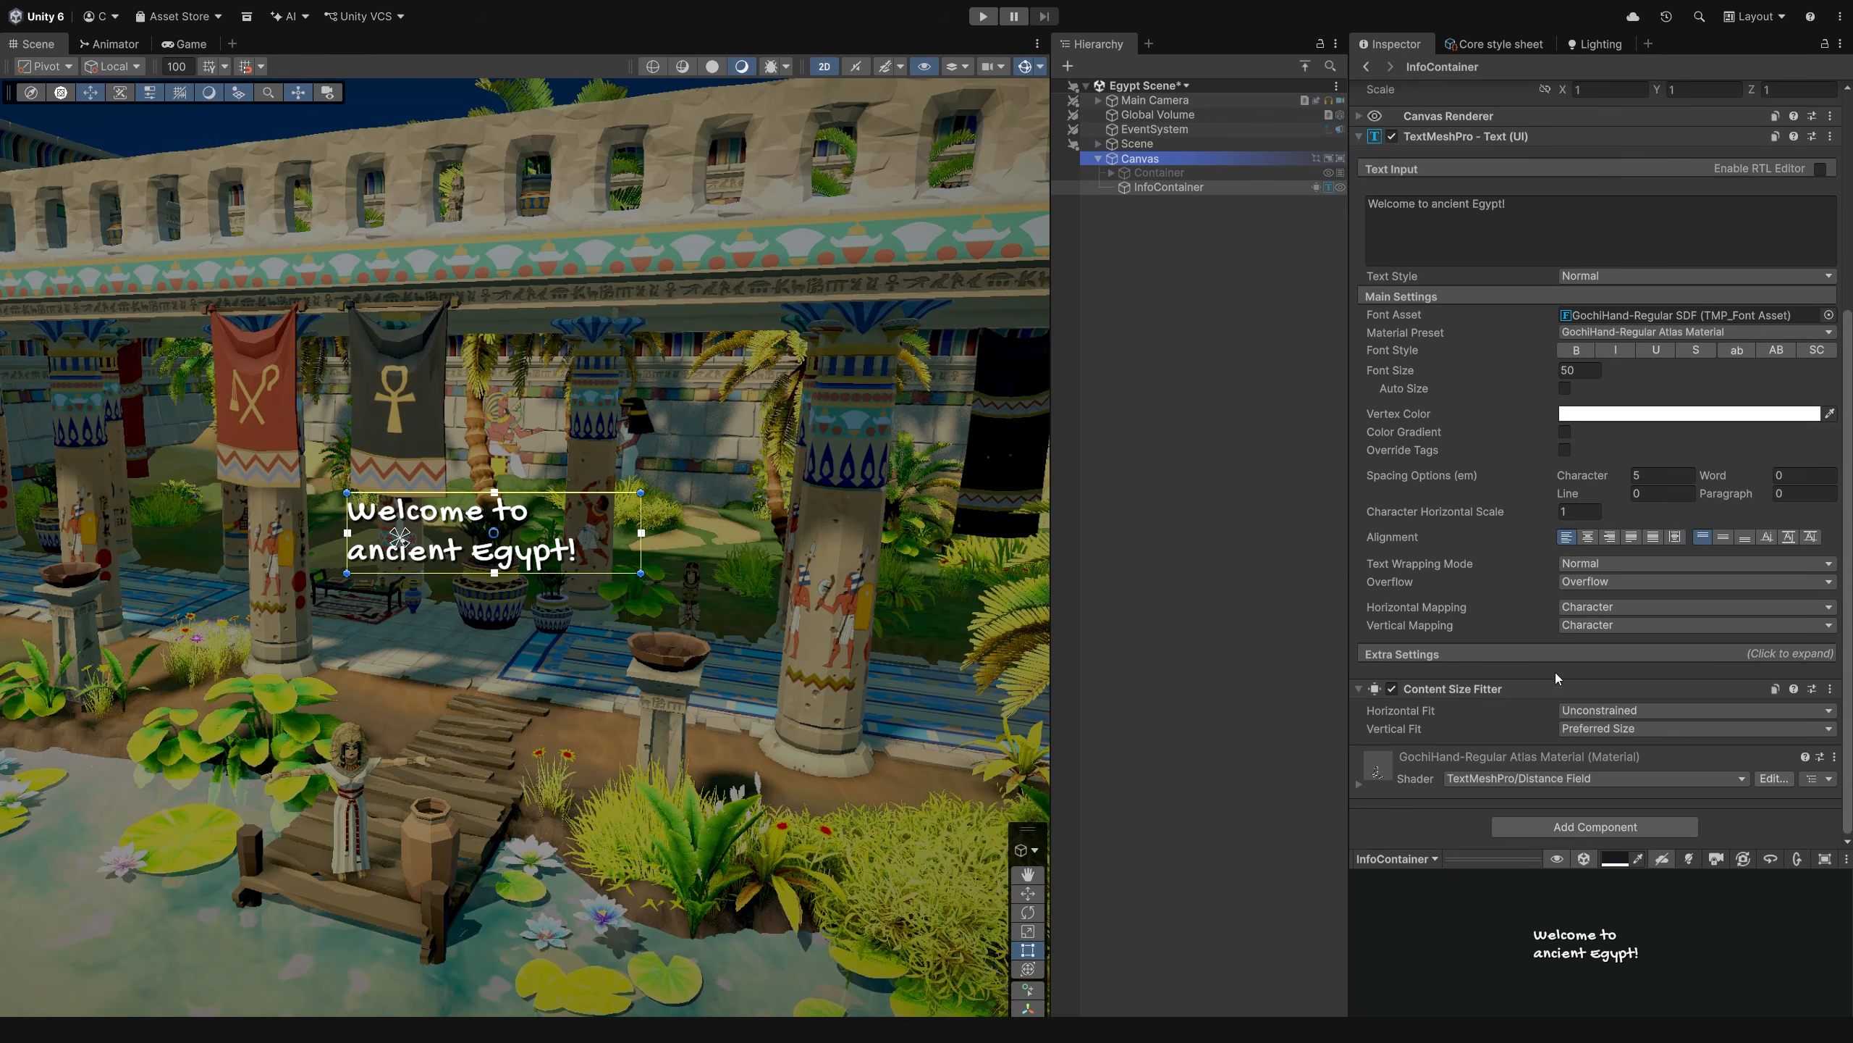
pyautogui.click(1582, 711)
pyautogui.click(1612, 763)
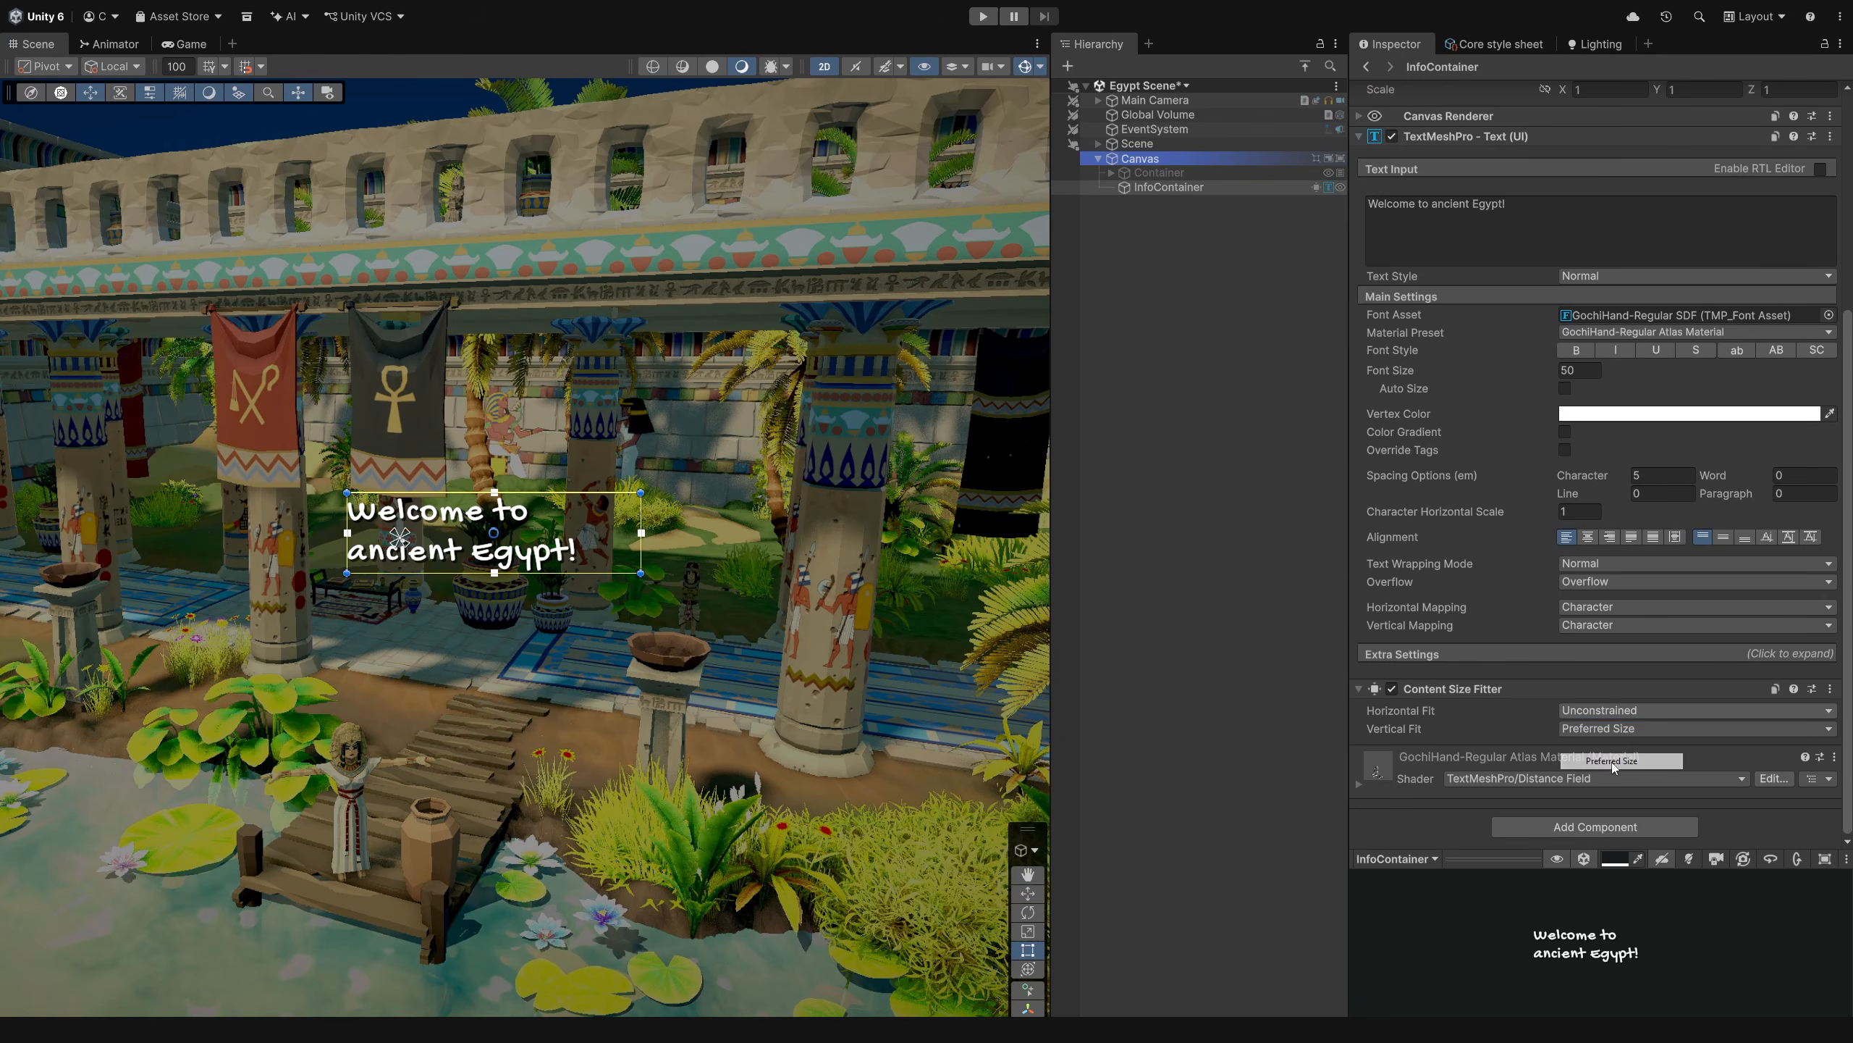
# - Try appending "An amazing adventure awaits!" to the same line of the InfoContainer text, and undo it
pyautogui.click(1566, 206)
pyautogui.click(1566, 205)
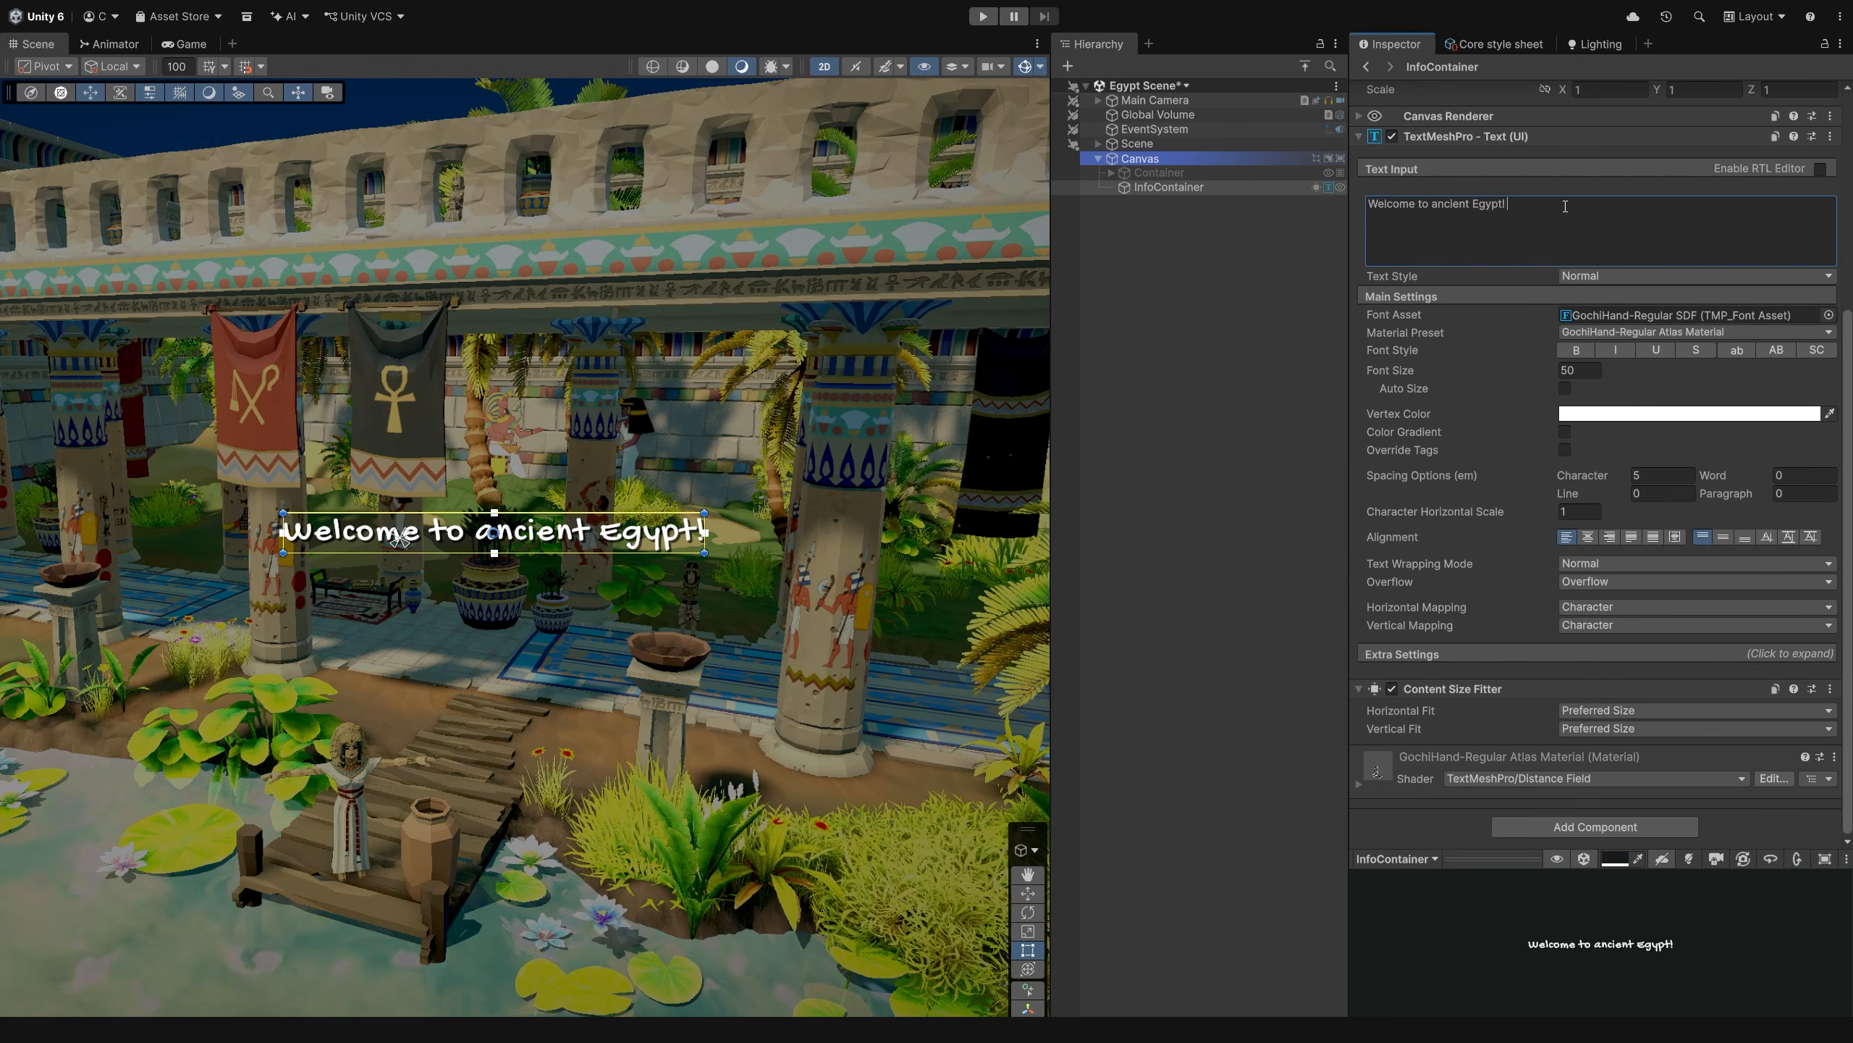
pyautogui.write('An amazing adventure awaits!')
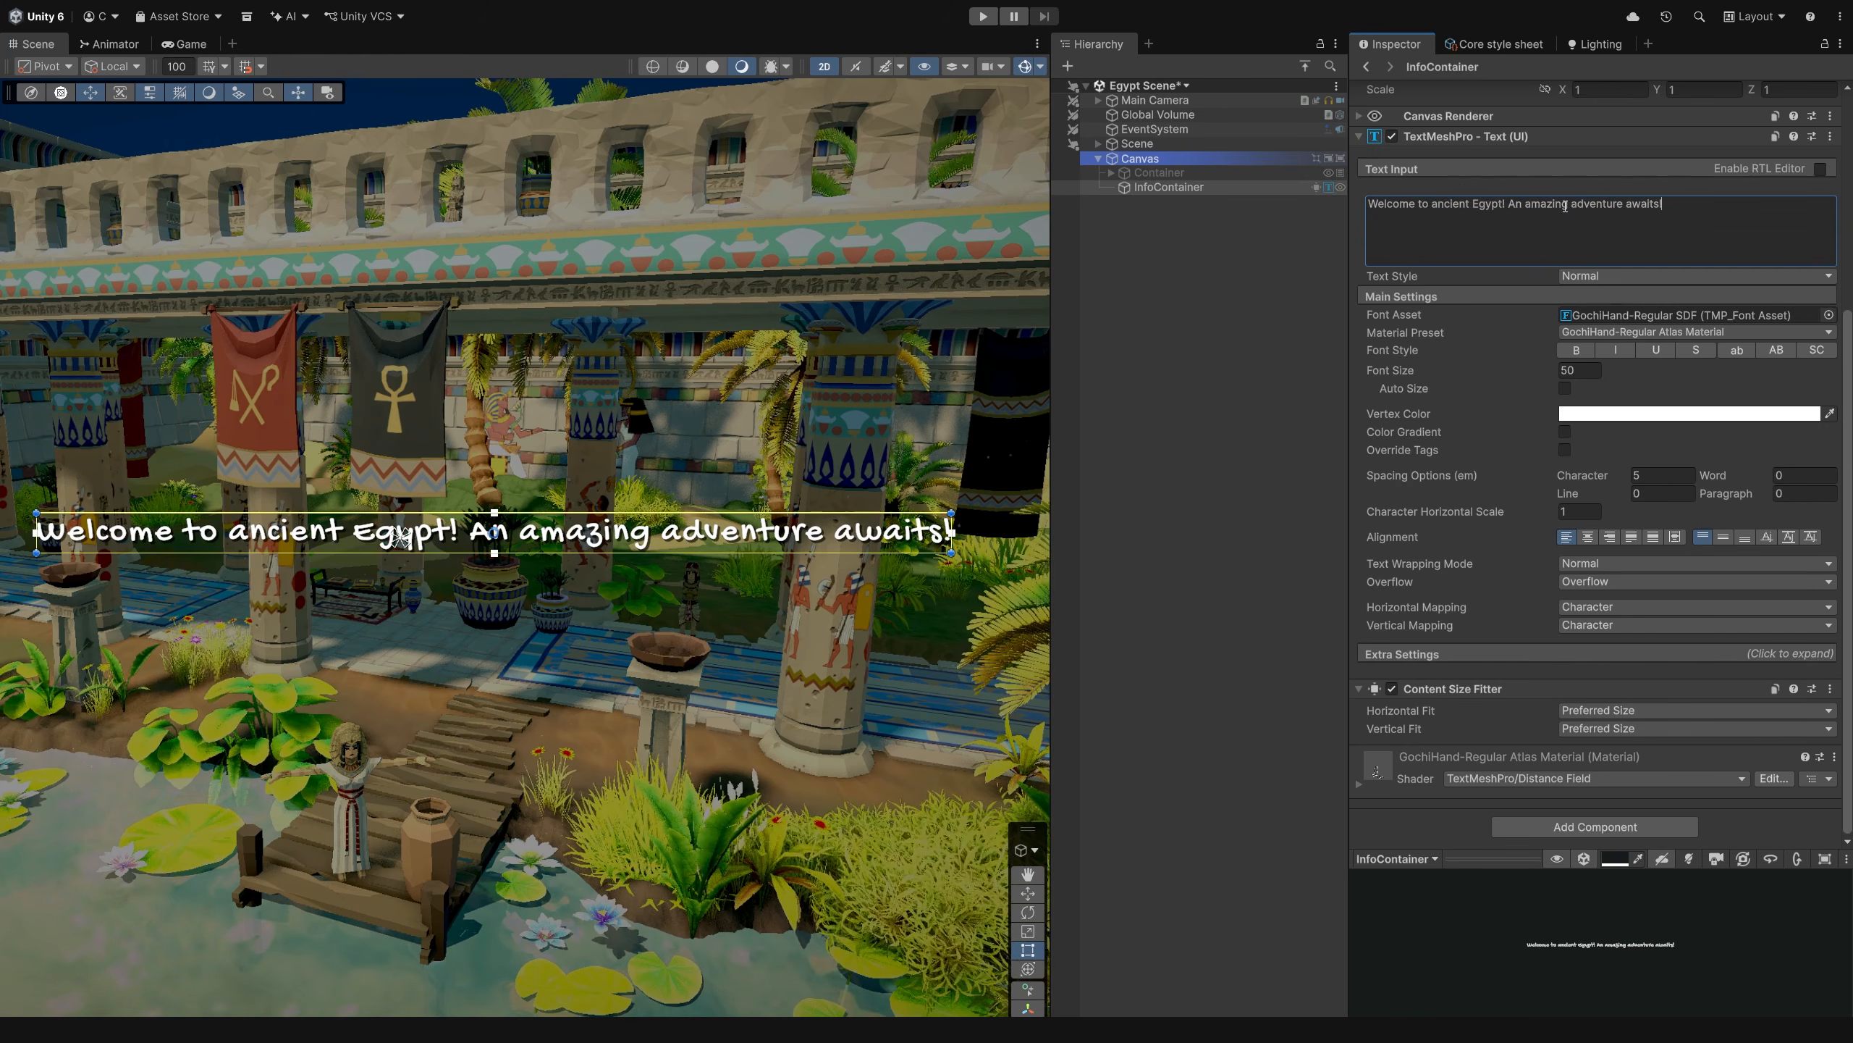
pyautogui.hotkey('ctrl', 'z')
# - Move InfoContainer's pivot to its left edge, try appending "An amazing adventure awaits!" on the same line, and undo the text change
pyautogui.moveTo(493, 534); pyautogui.dragTo(419, 518)
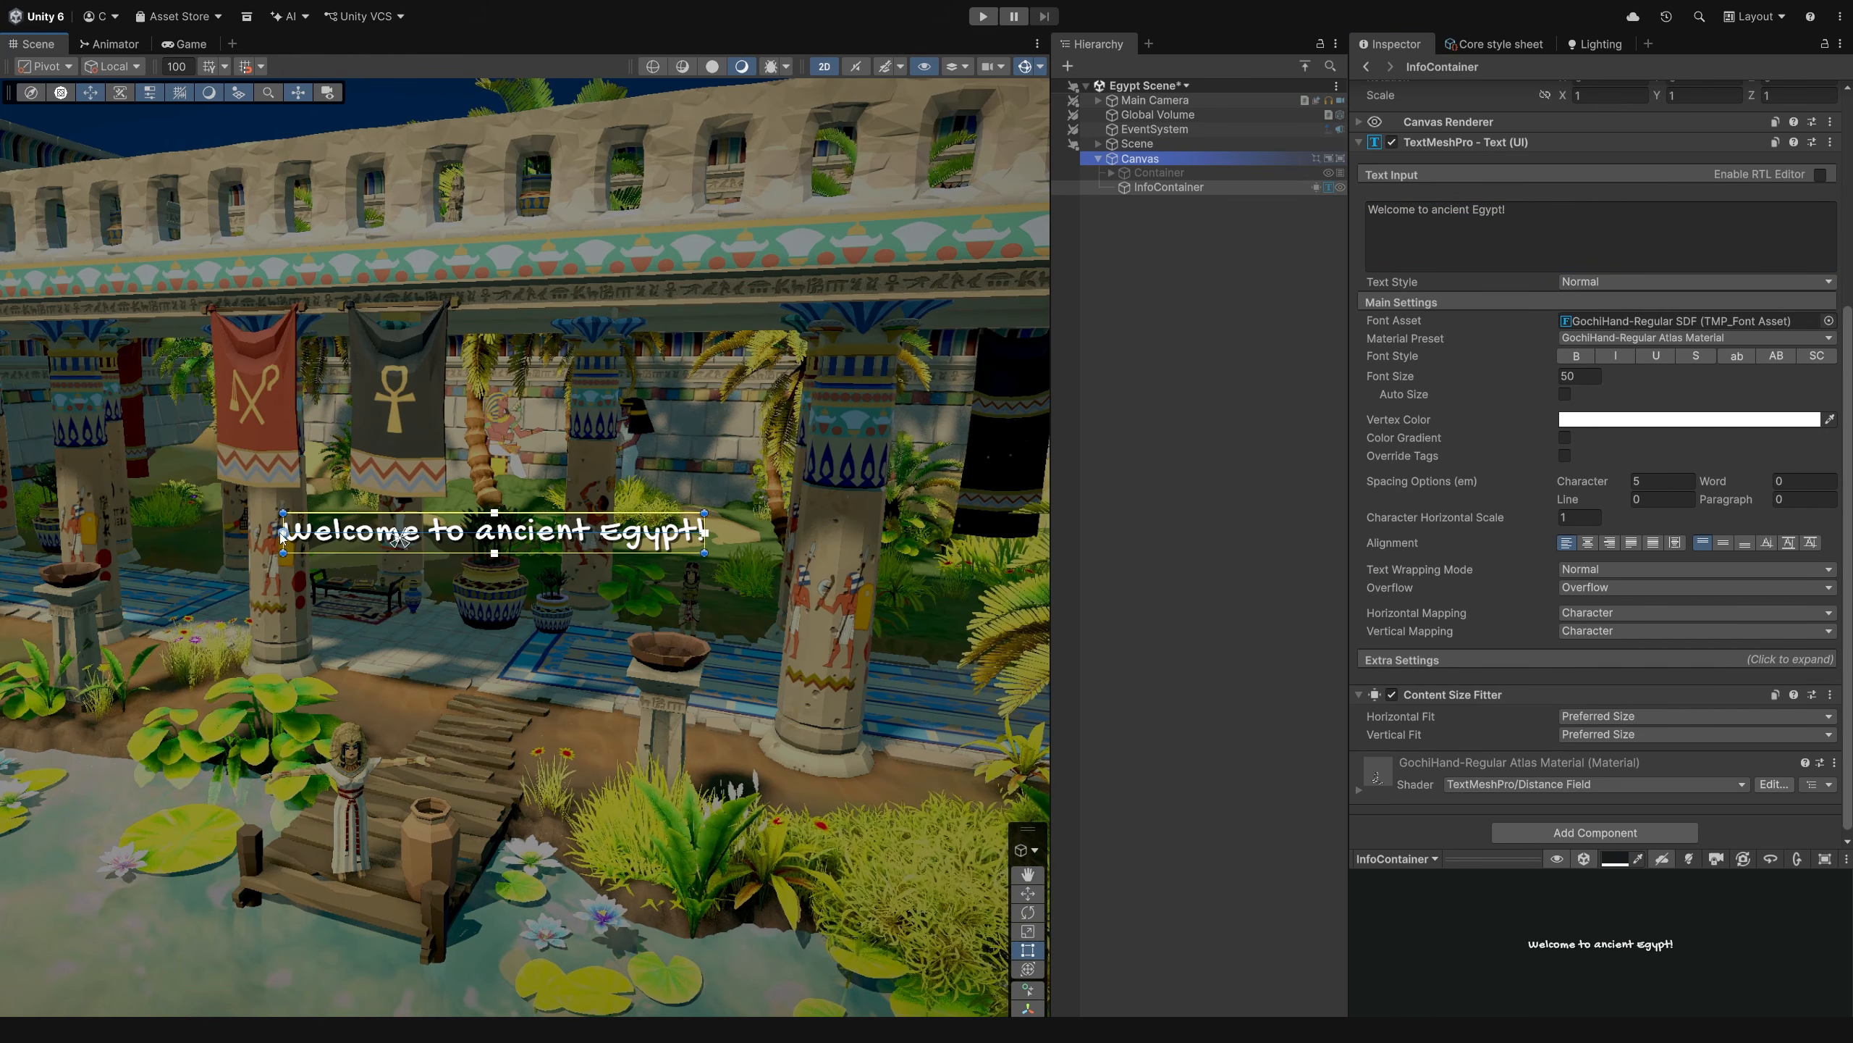
pyautogui.click(1587, 212)
pyautogui.write('An amazing adventure awaits!')
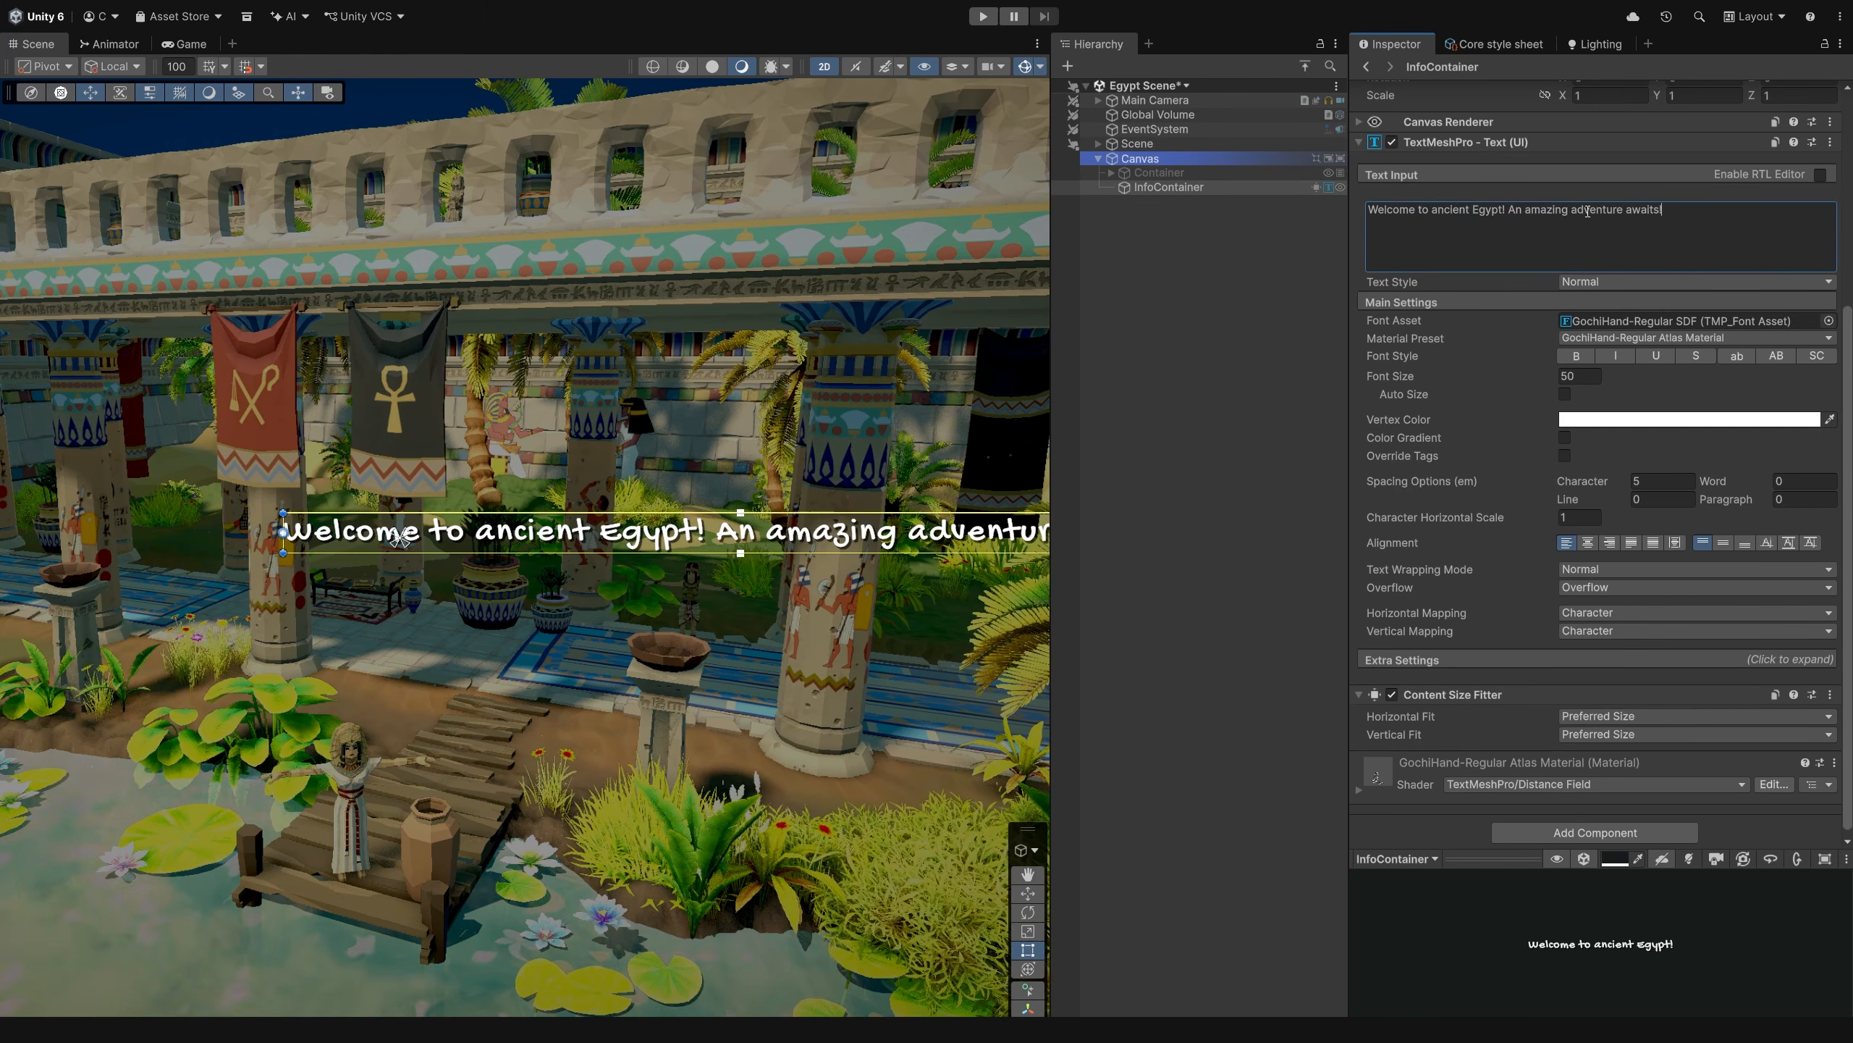
pyautogui.hotkey('ctrl', 'z')
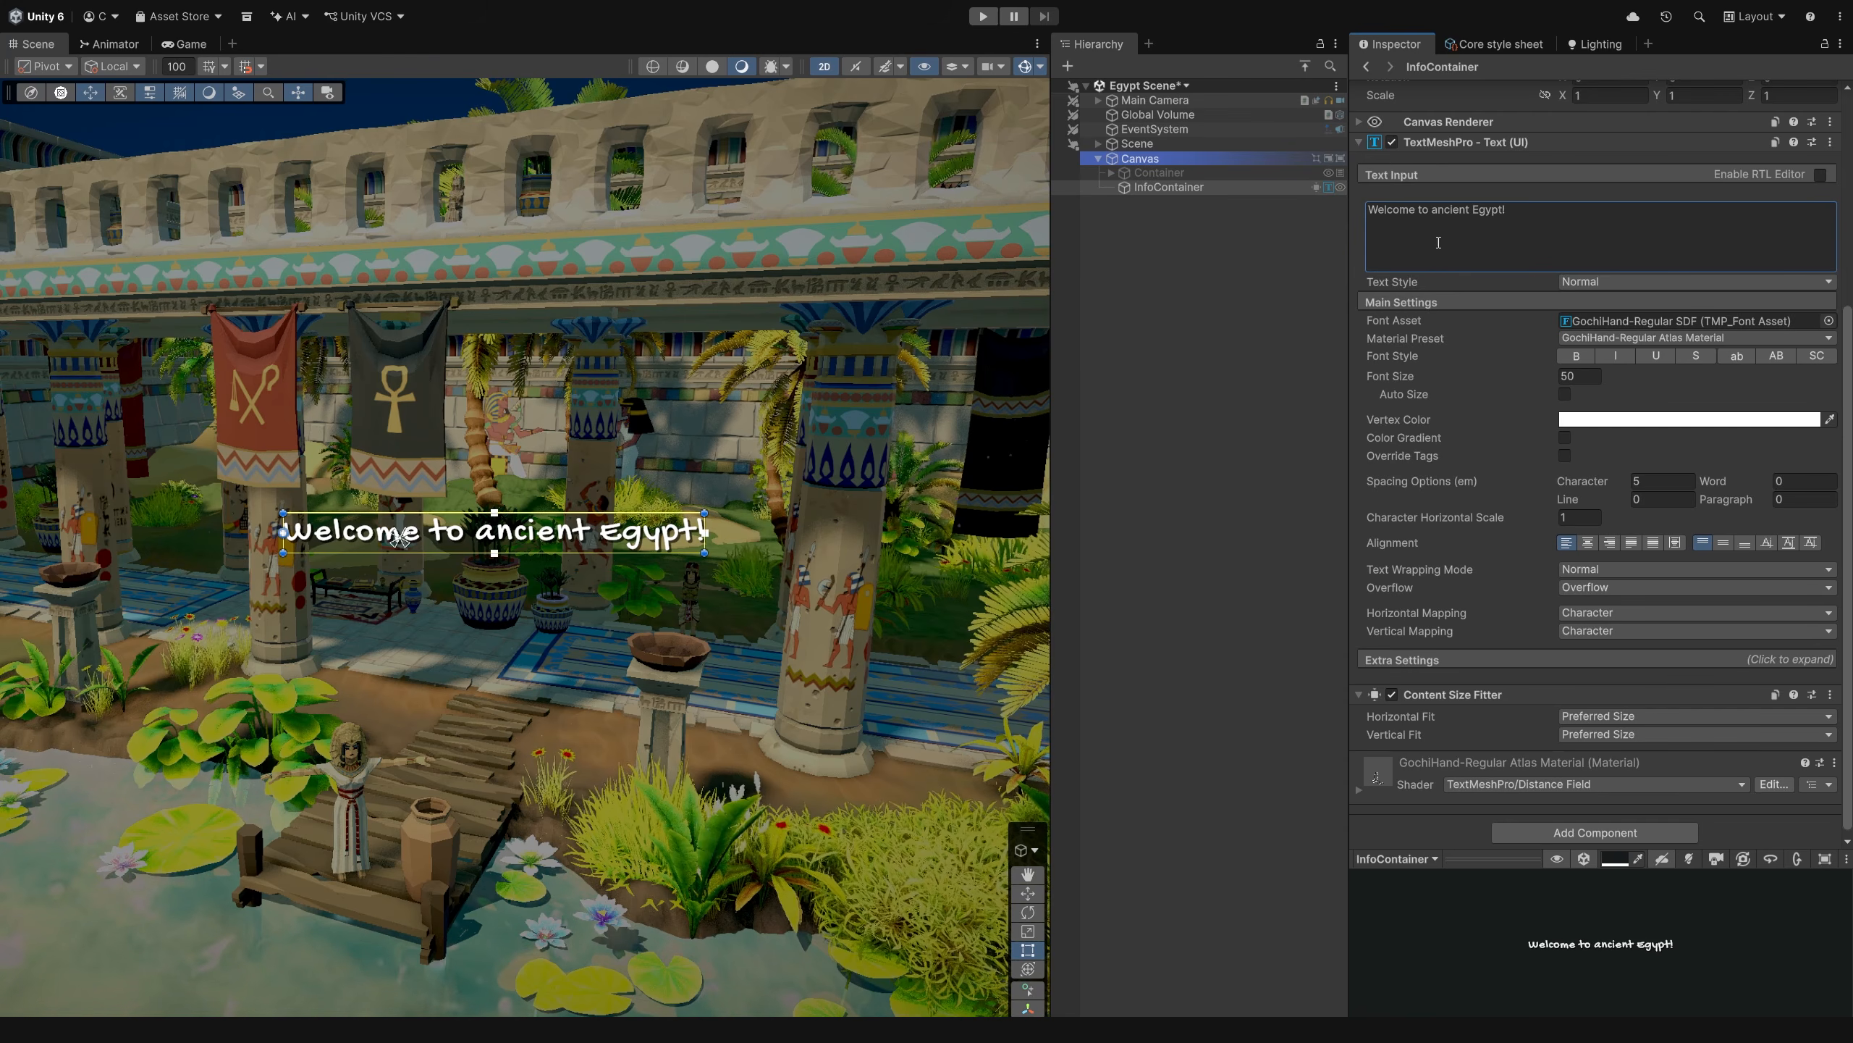
# - Move InfoContainer's pivot to its right edge, try appending "An amazing adventure awaits!" on the same line, and undo the text change
pyautogui.click(286, 538)
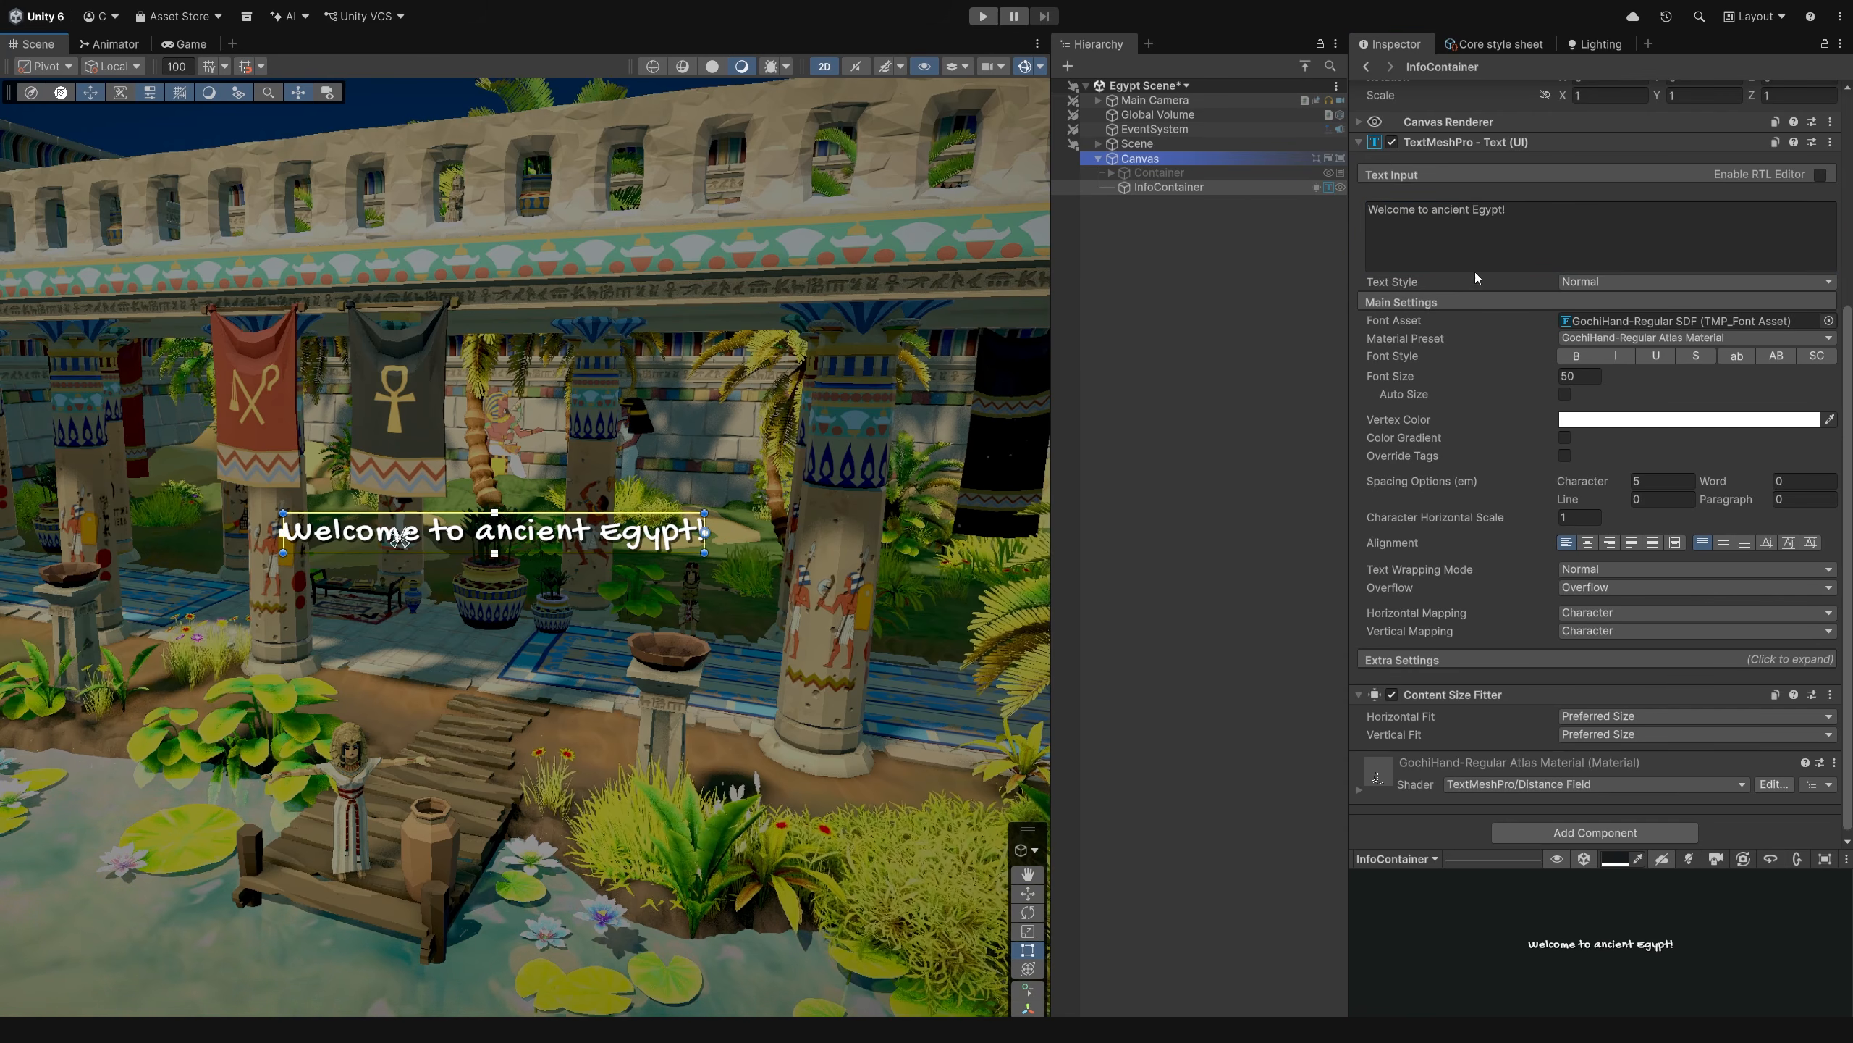
pyautogui.click(1591, 209)
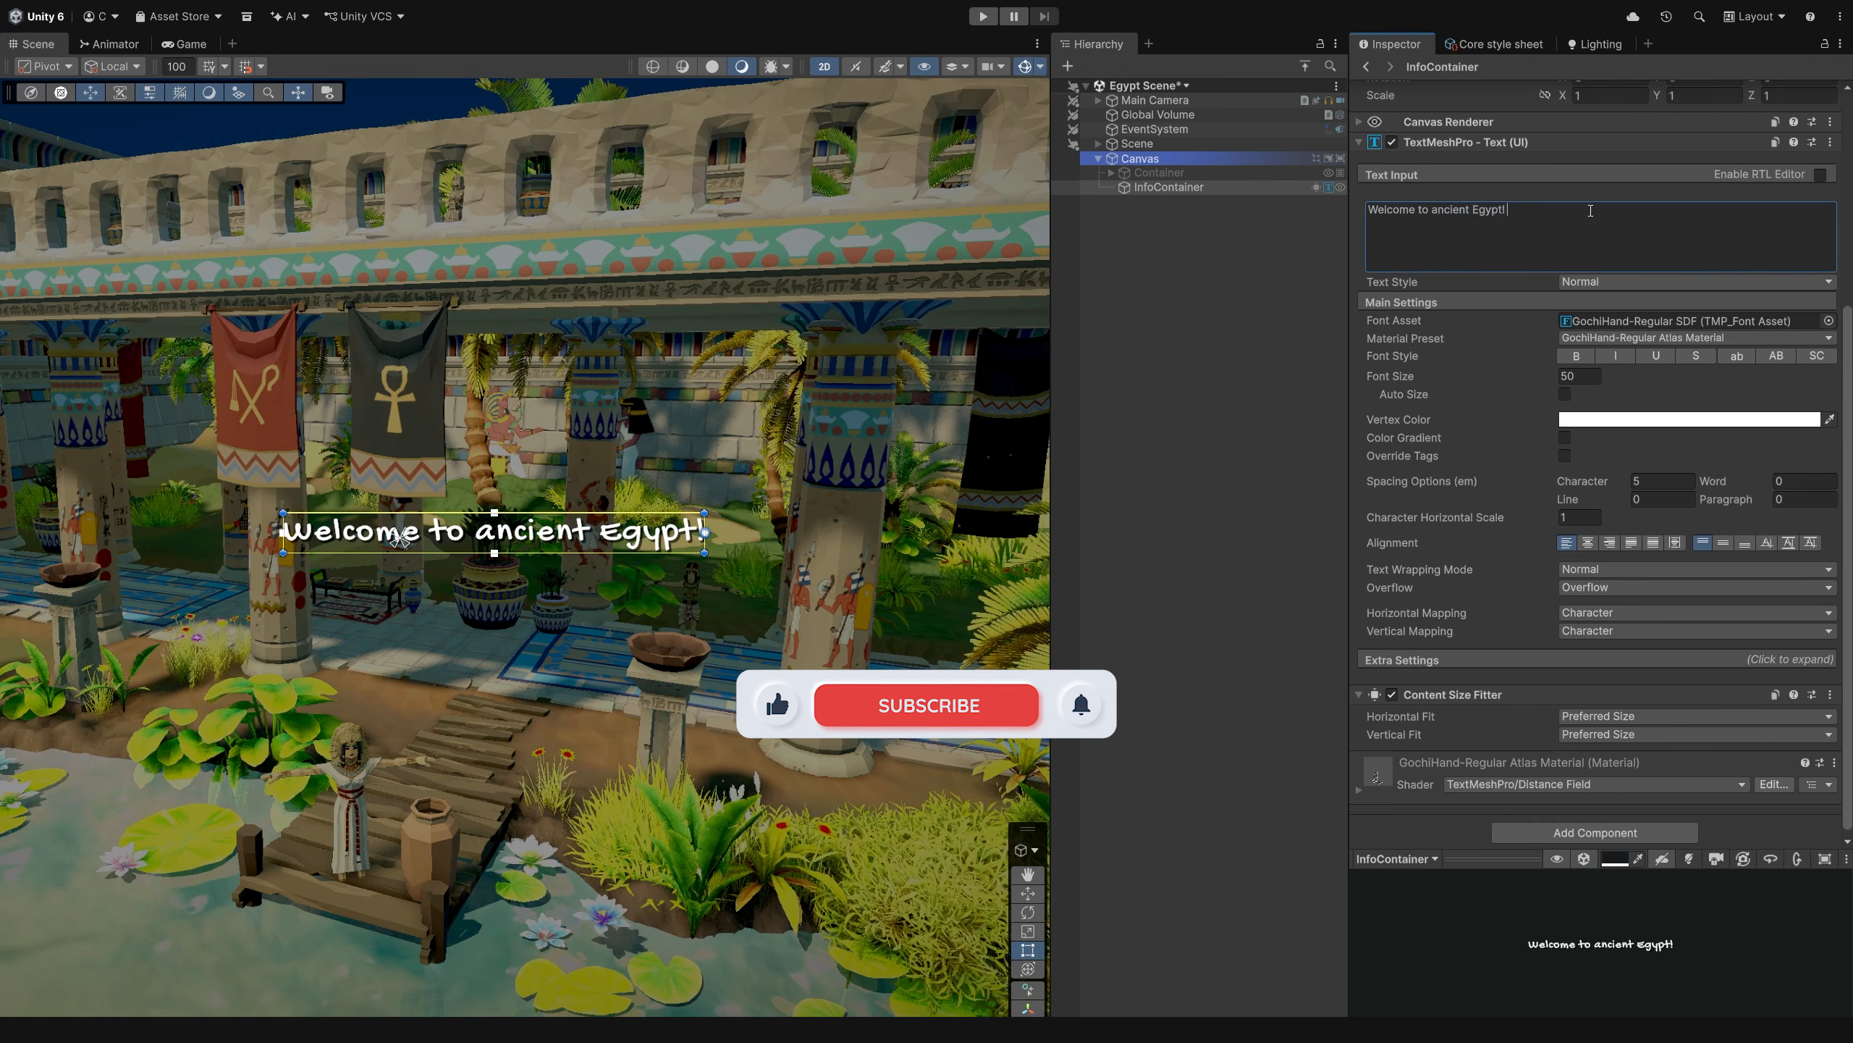
pyautogui.write('An amazing adventure awaits!')
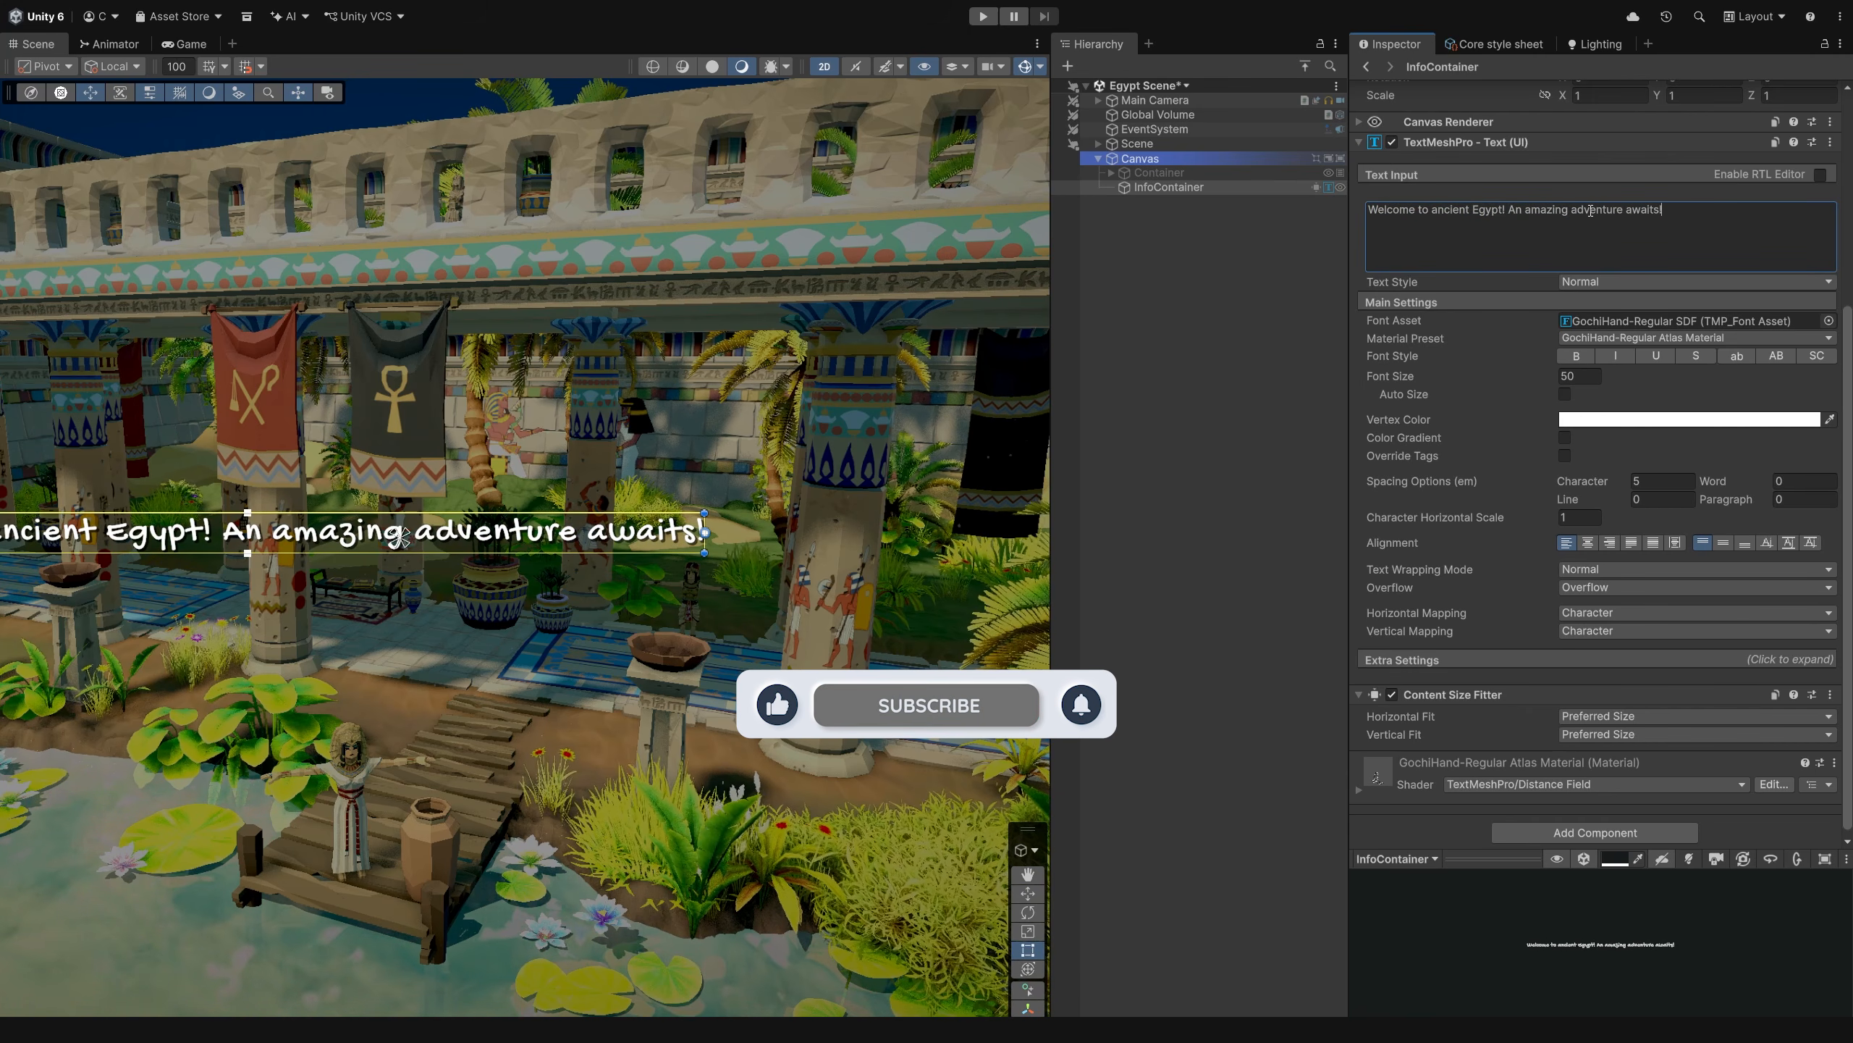
pyautogui.hotkey('ctrl', 'z')
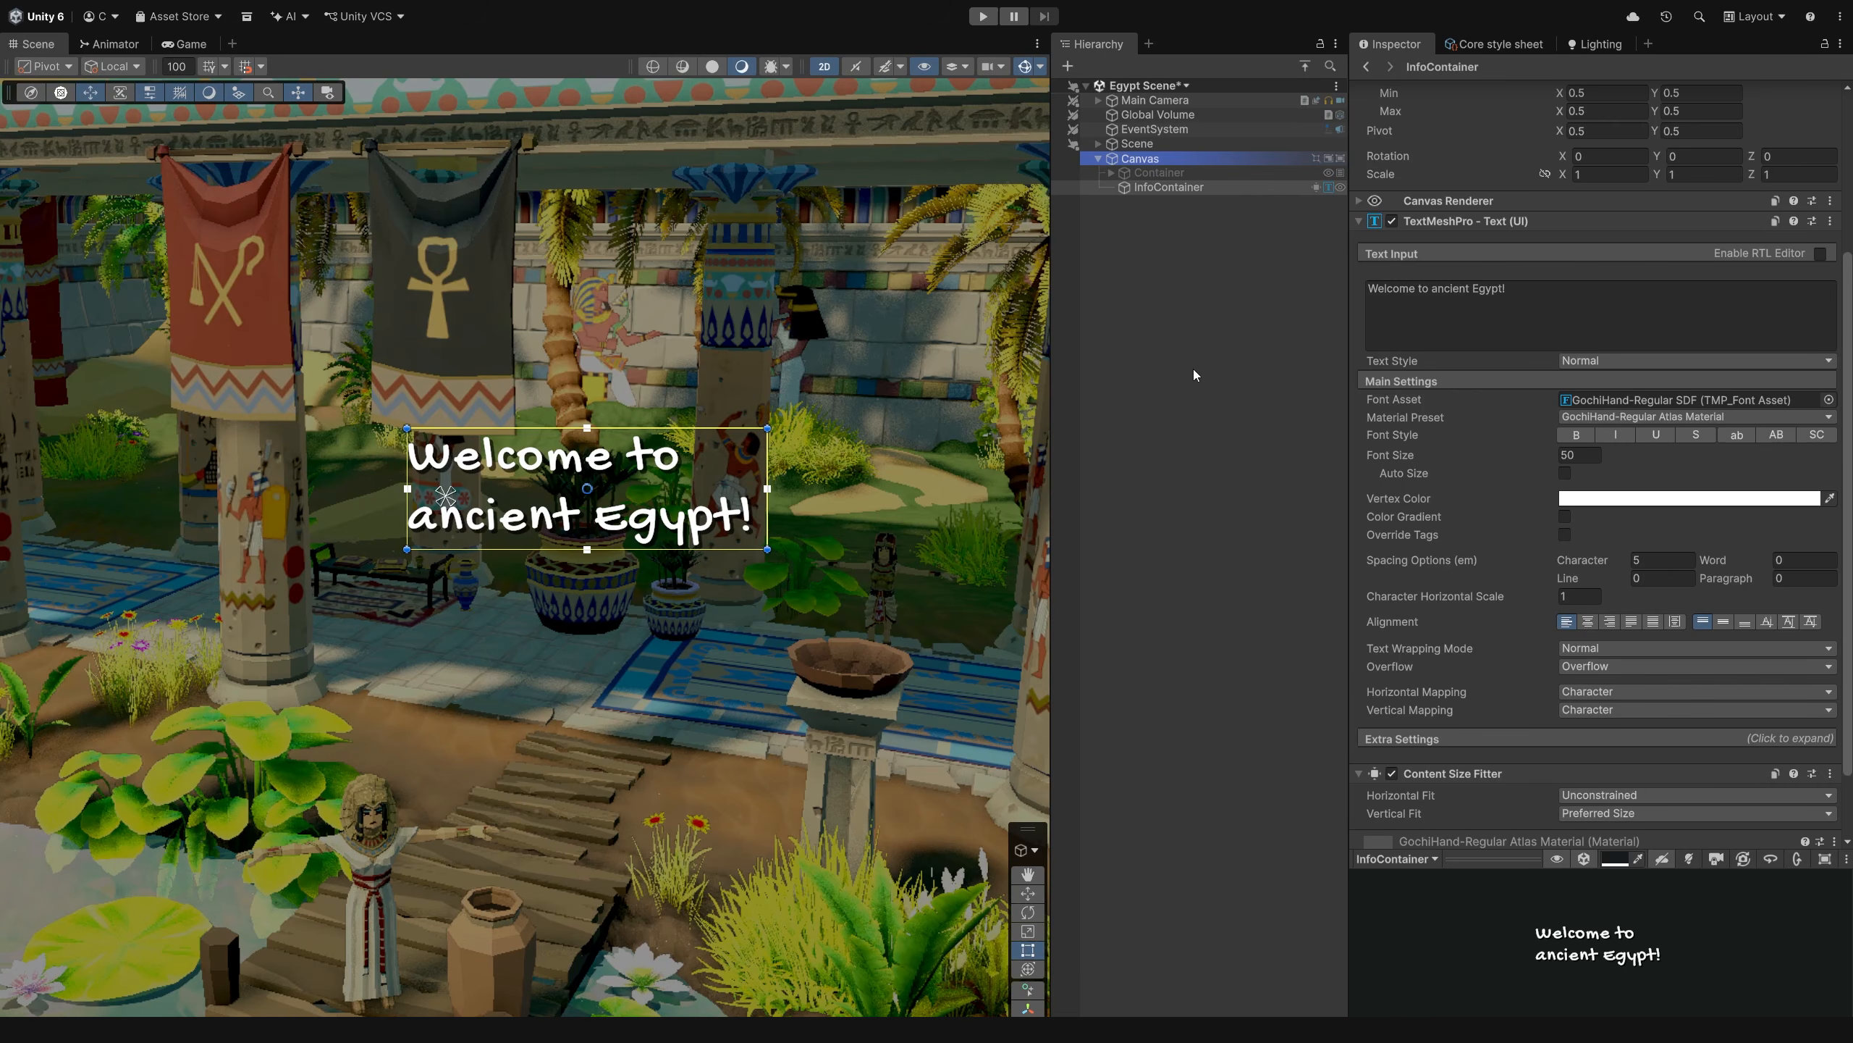
# - Remove the Content Size Fitter component from InfoContainer and set the text box height to 25
pyautogui.click(1830, 773)
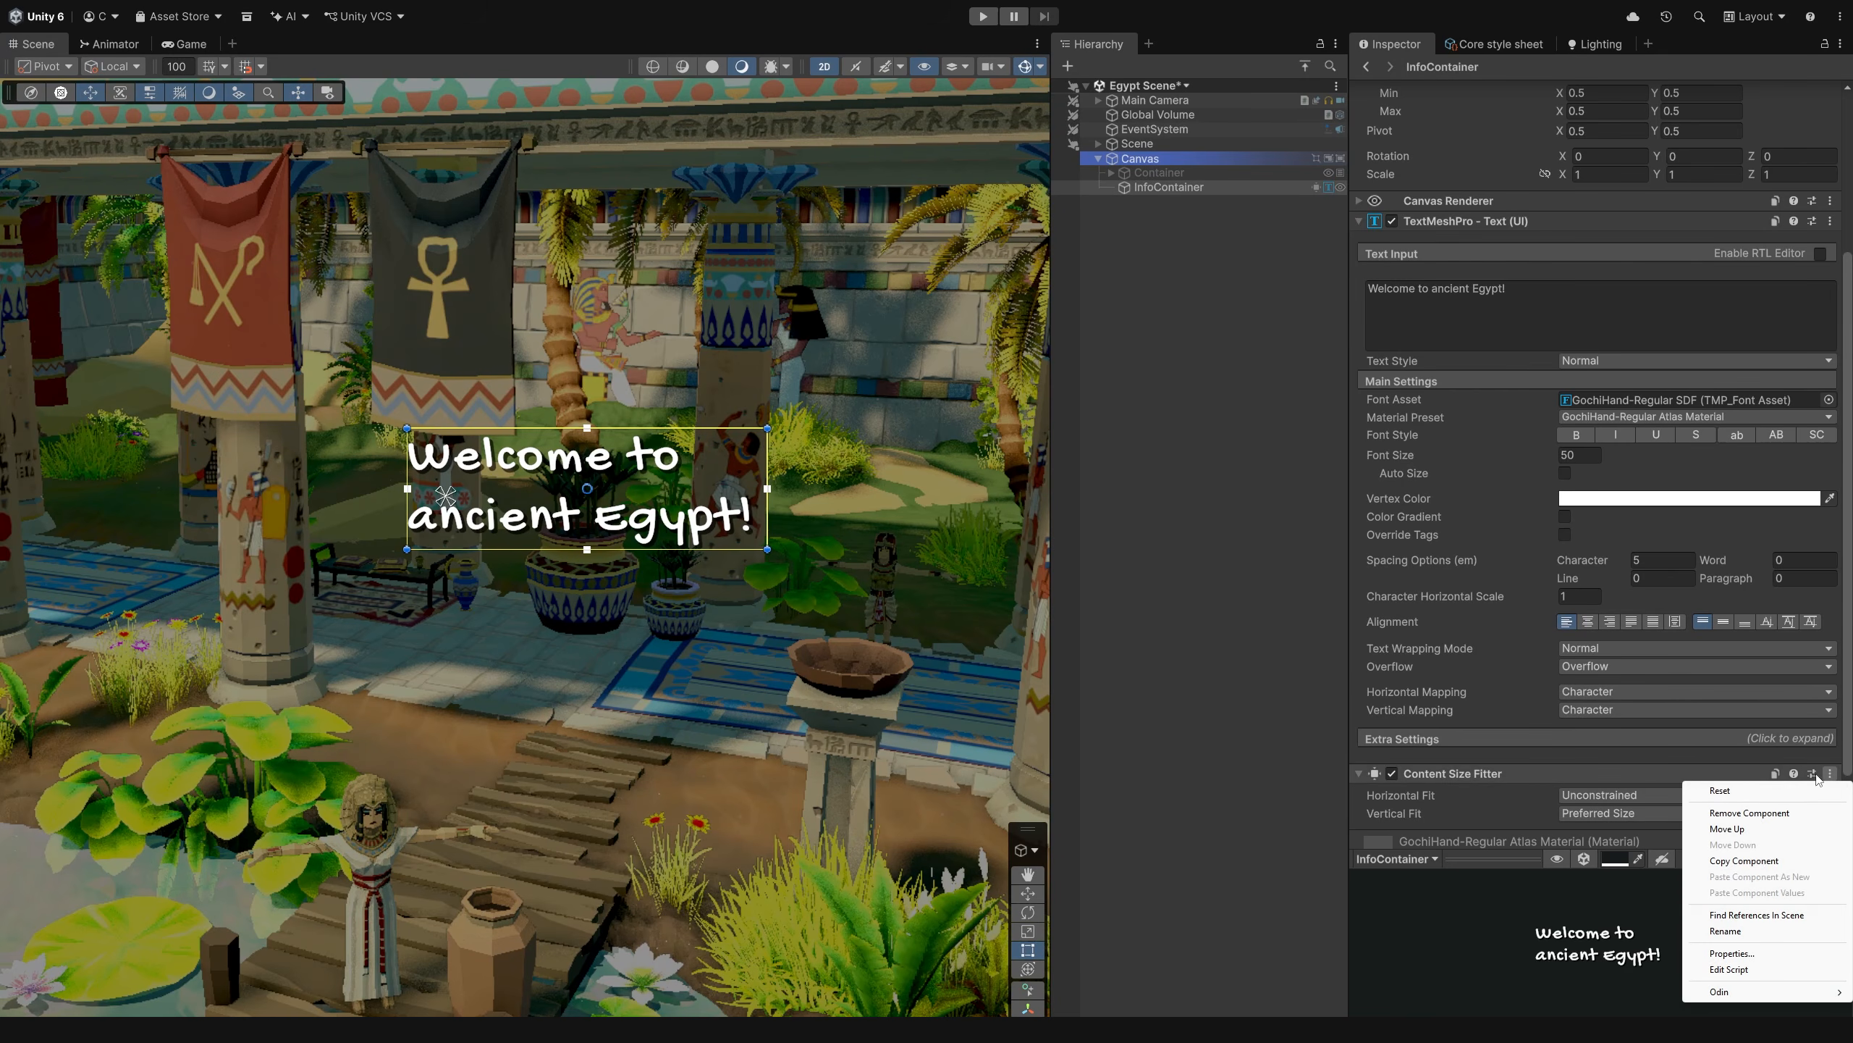
pyautogui.click(1765, 814)
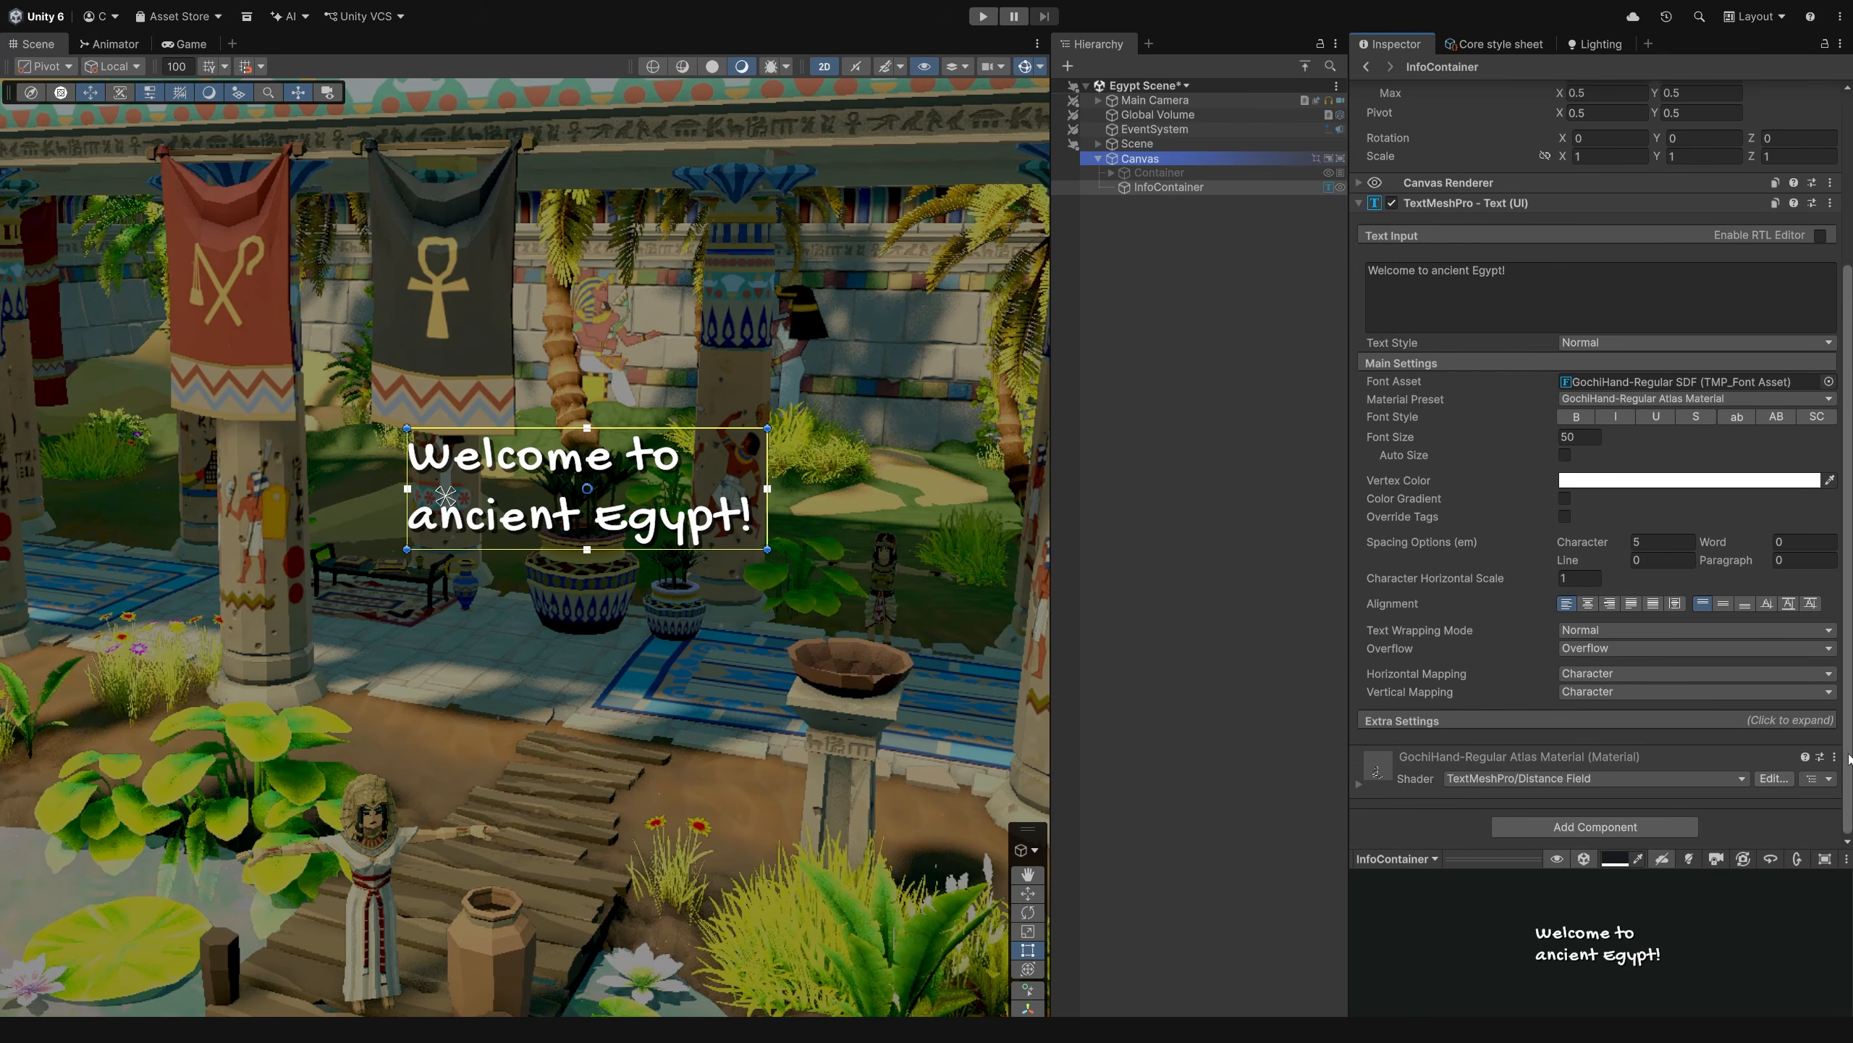
pyautogui.scroll(5, 1687, 254)
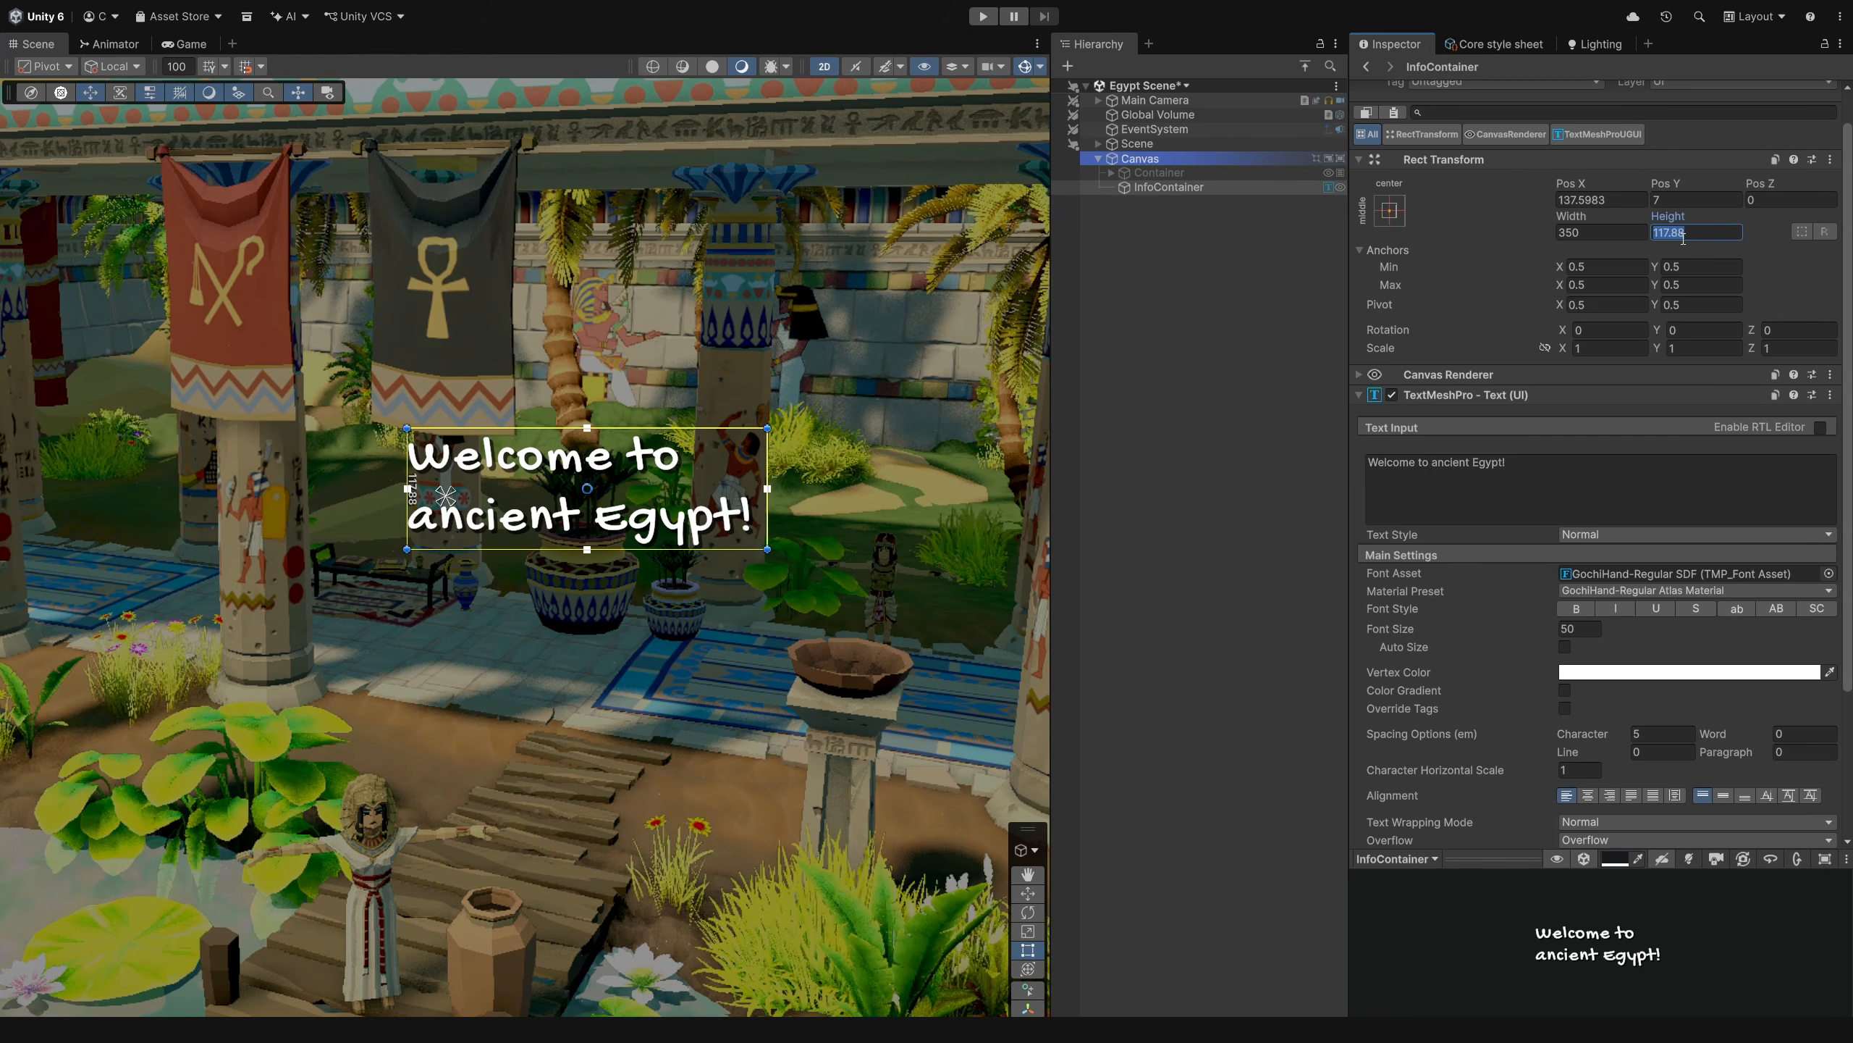
pyautogui.write('25')
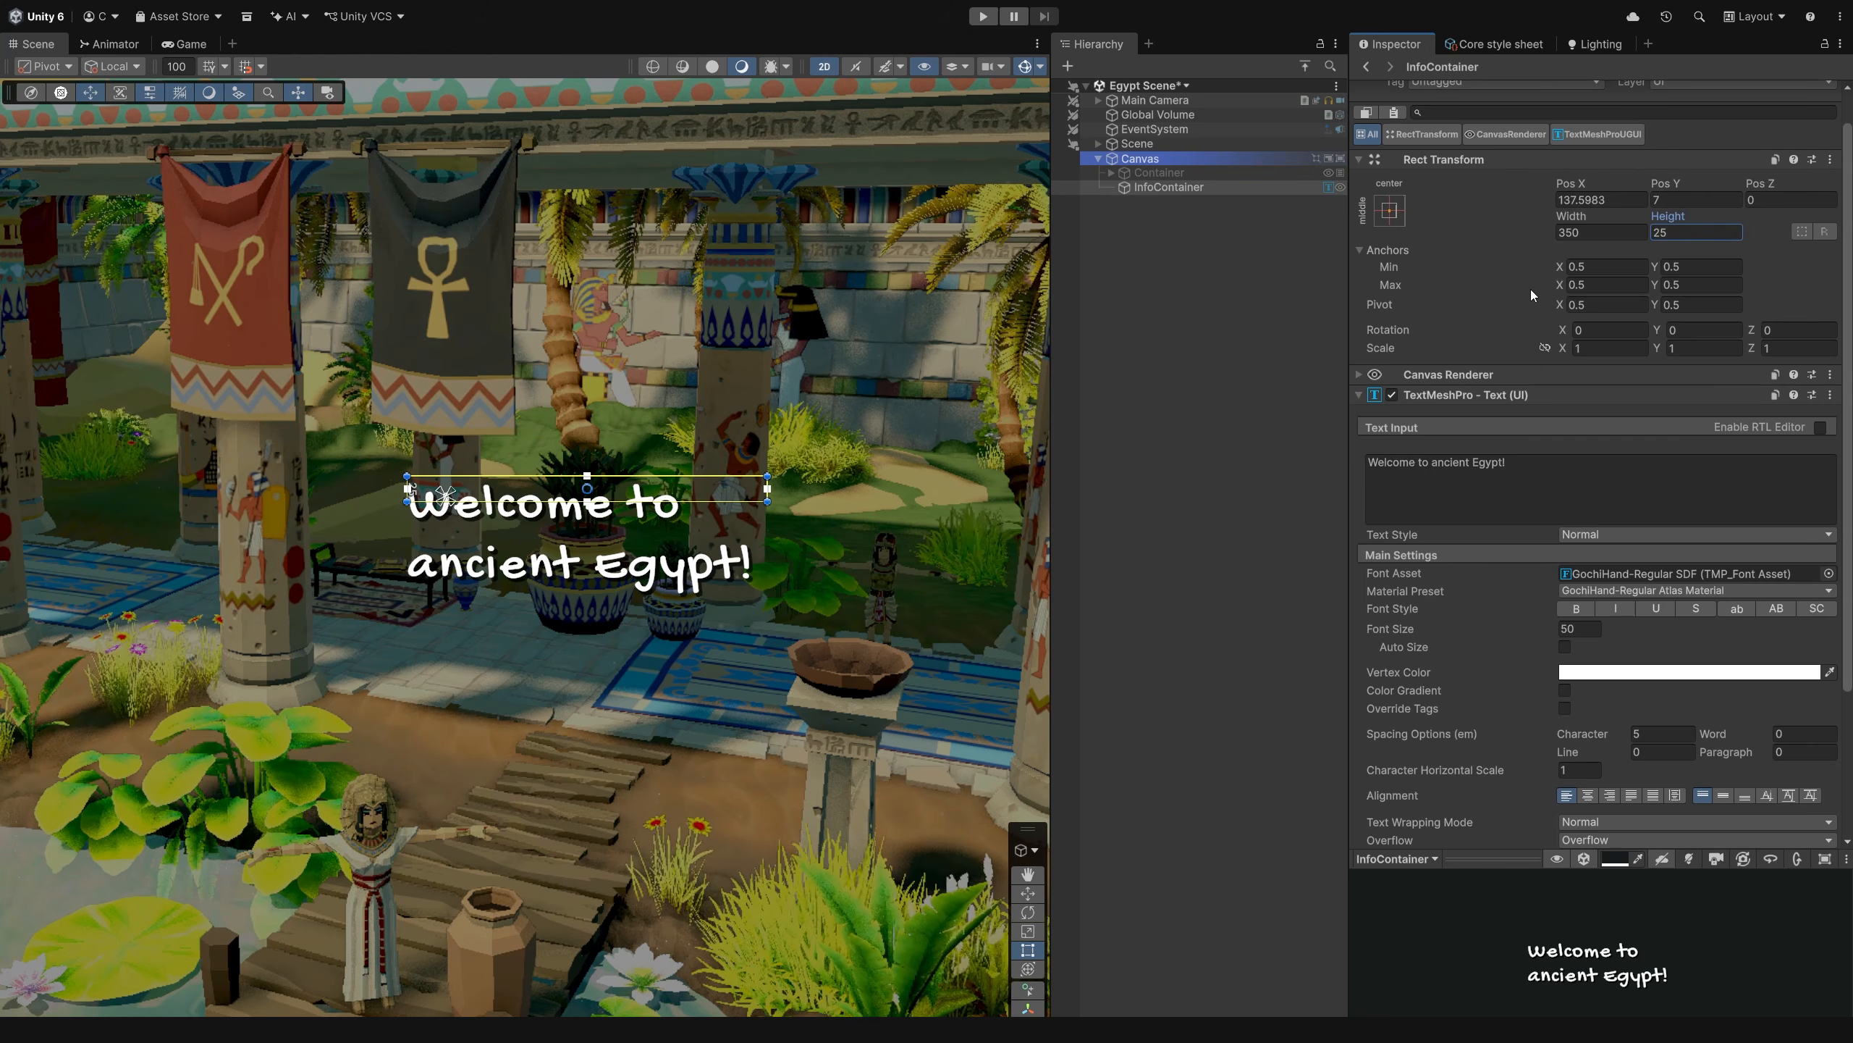
# - Widen InfoContainer to about 379 and switch its preview to Layout Properties
pyautogui.moveTo(1553, 216); pyautogui.dragTo(1611, 268)
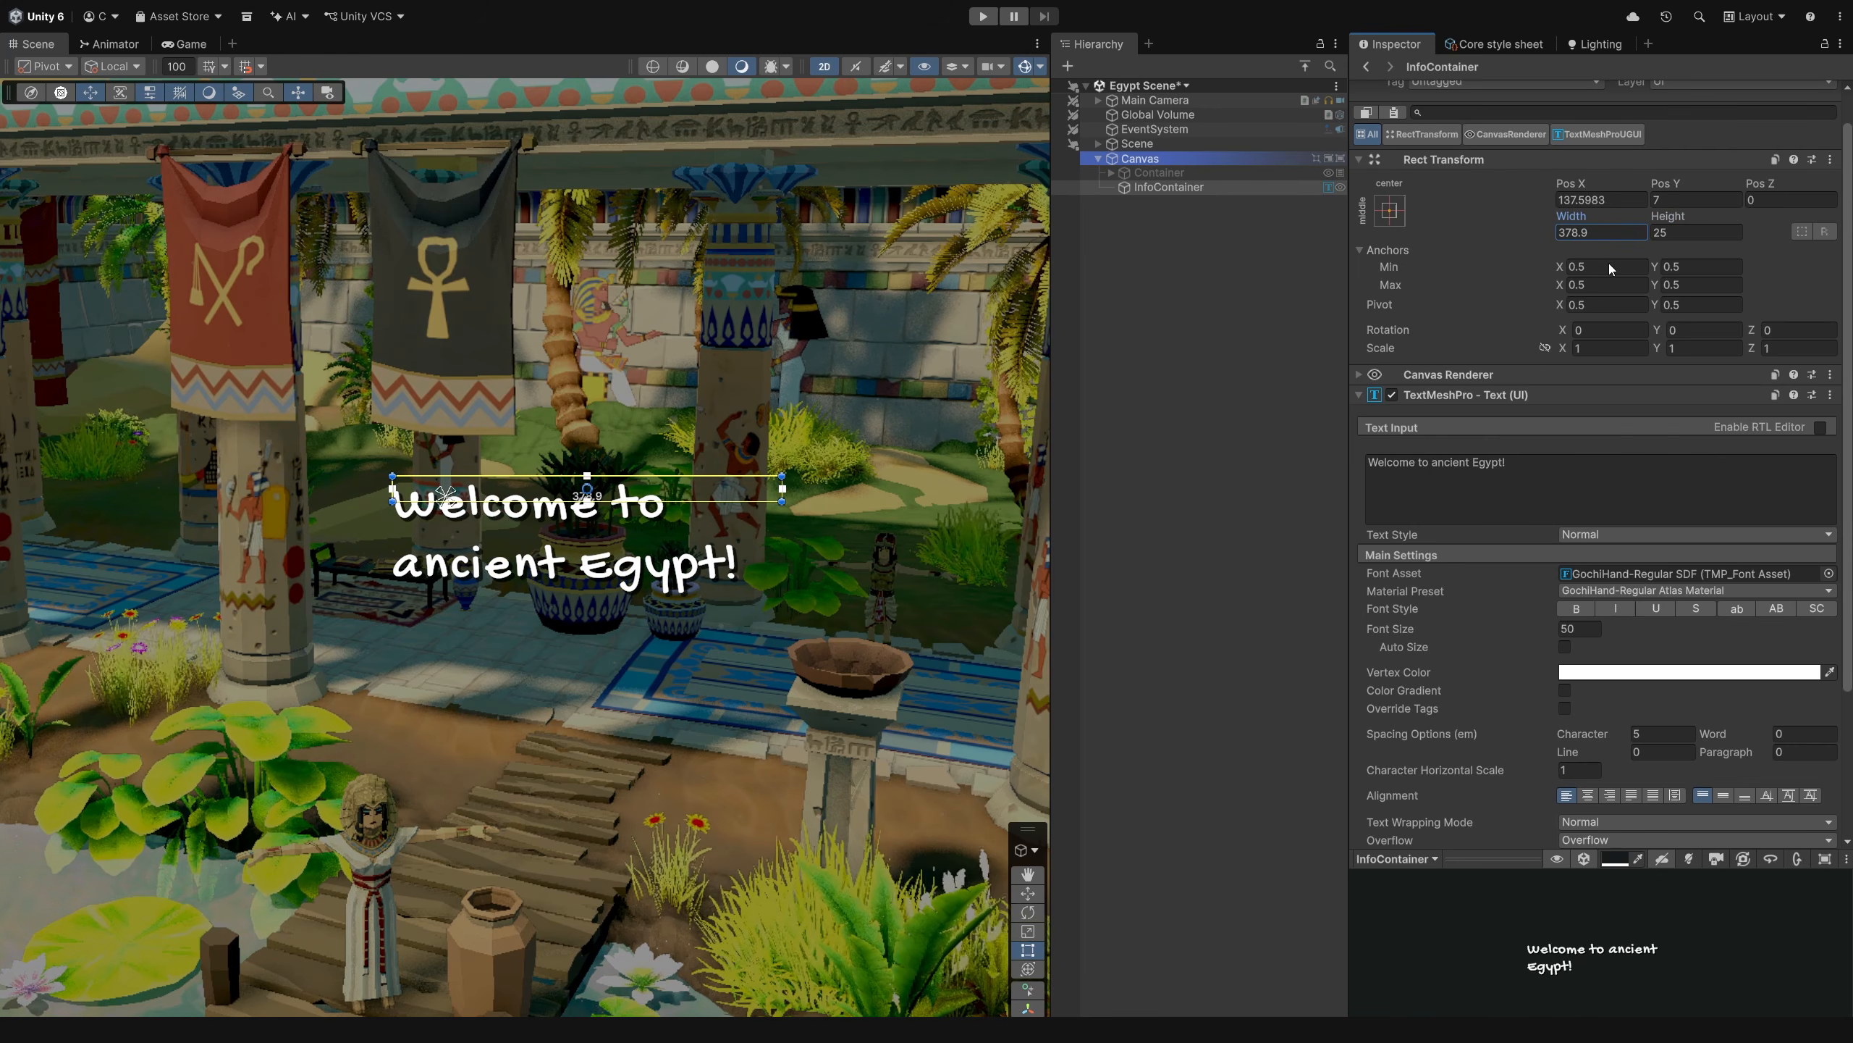
pyautogui.click(1408, 858)
pyautogui.click(1399, 901)
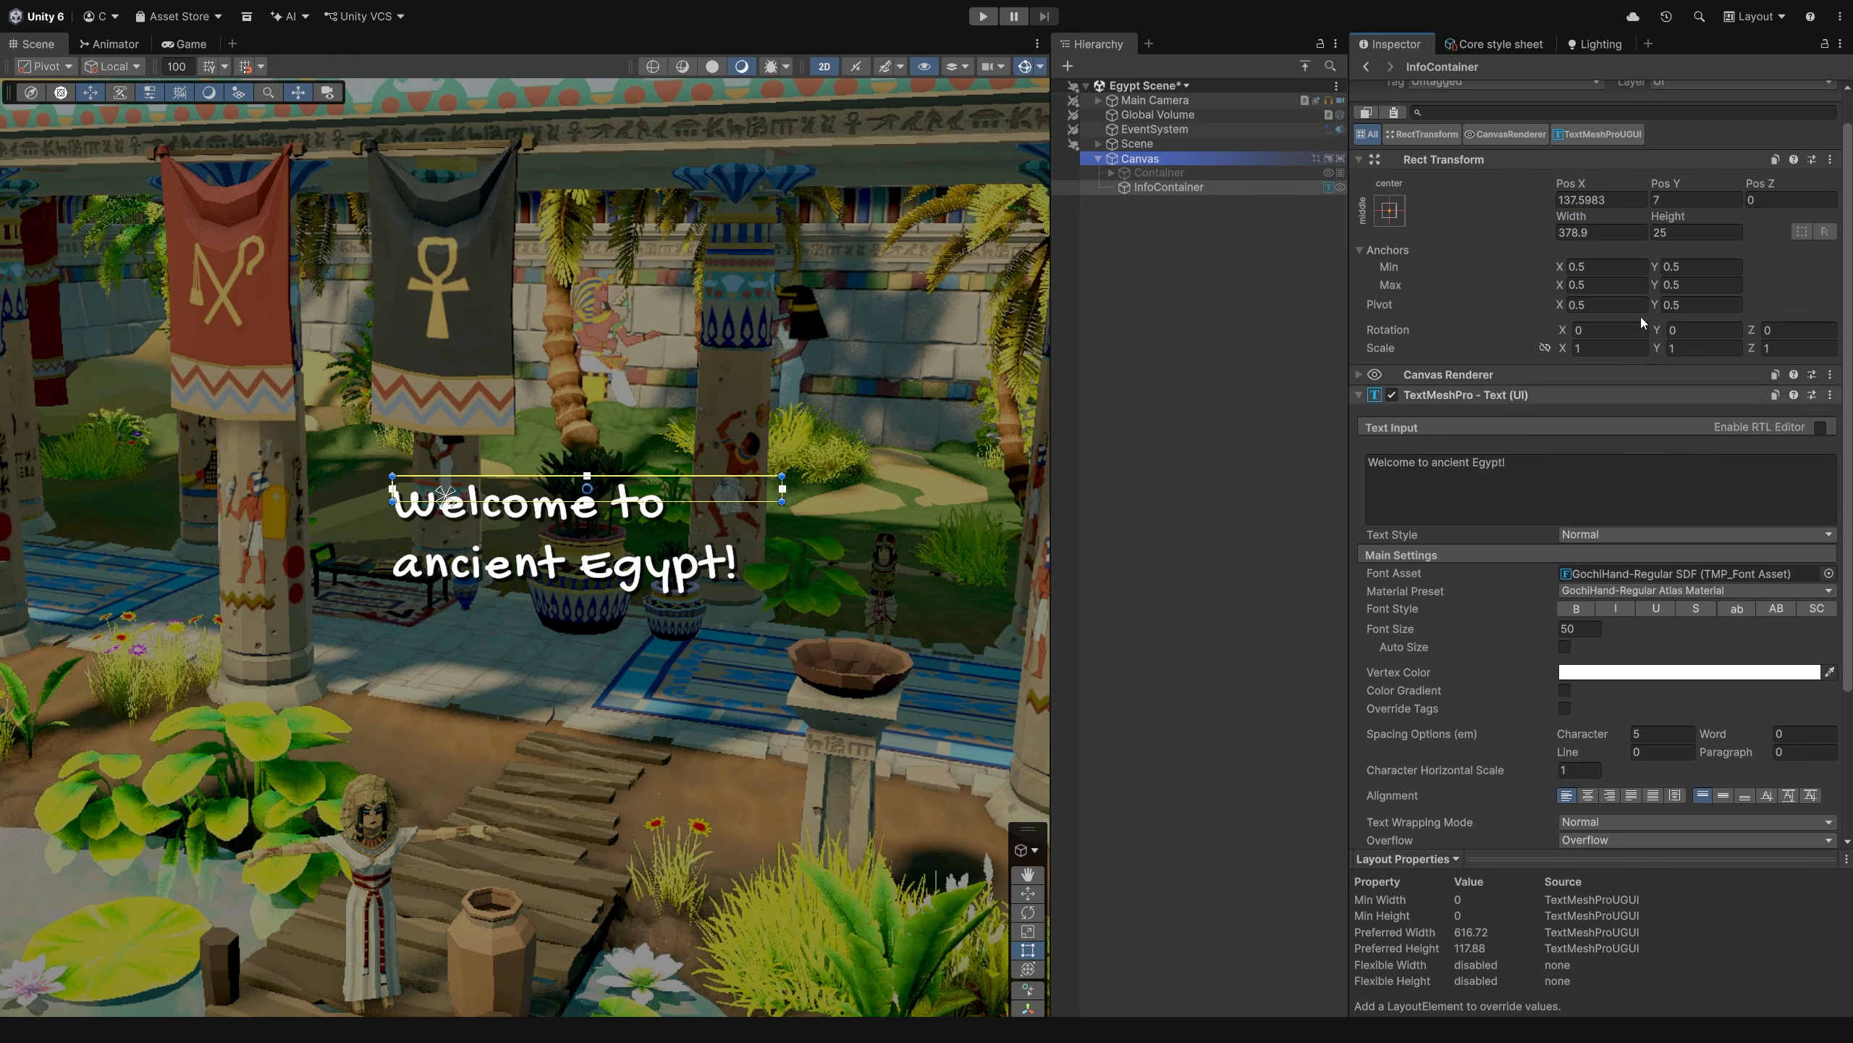
# - Set InfoContainer's width to 616.72 and its height to 58.94 to match its preferred size
pyautogui.click(1609, 232)
pyautogui.write('616,72')
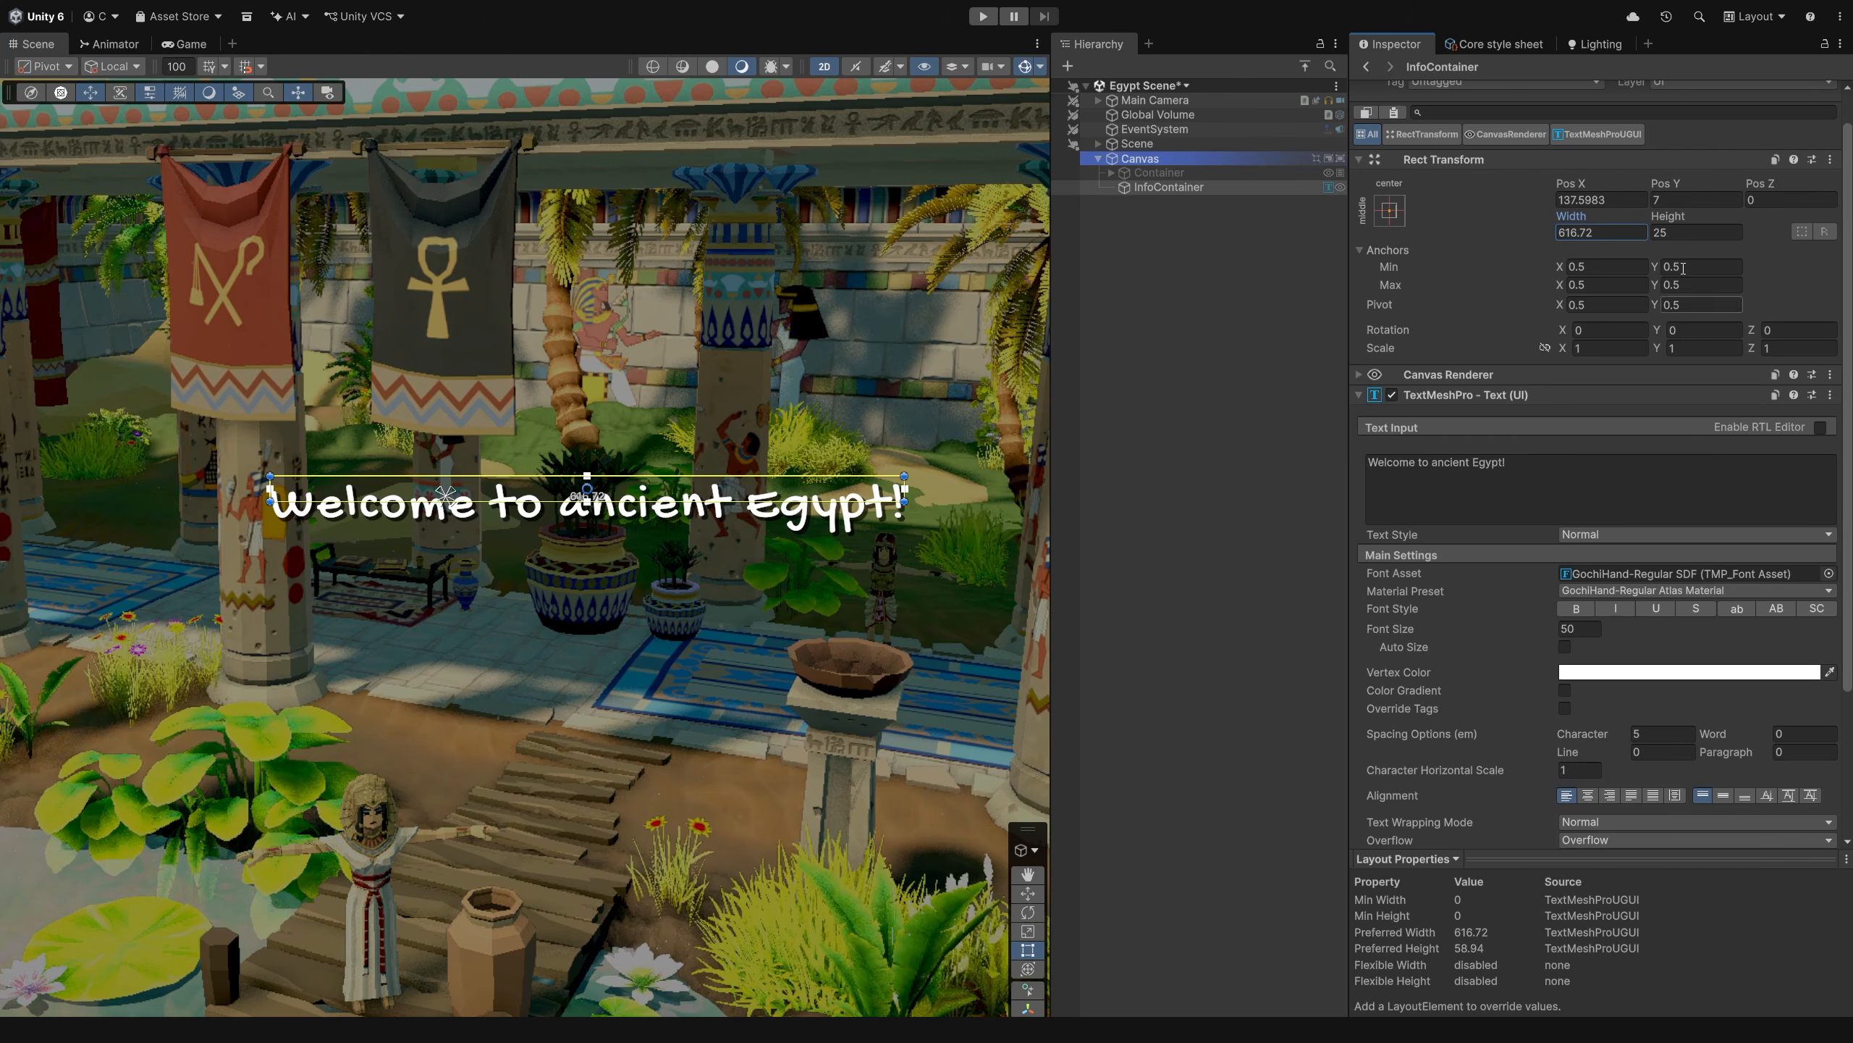
pyautogui.click(1687, 231)
pyautogui.write('58.94')
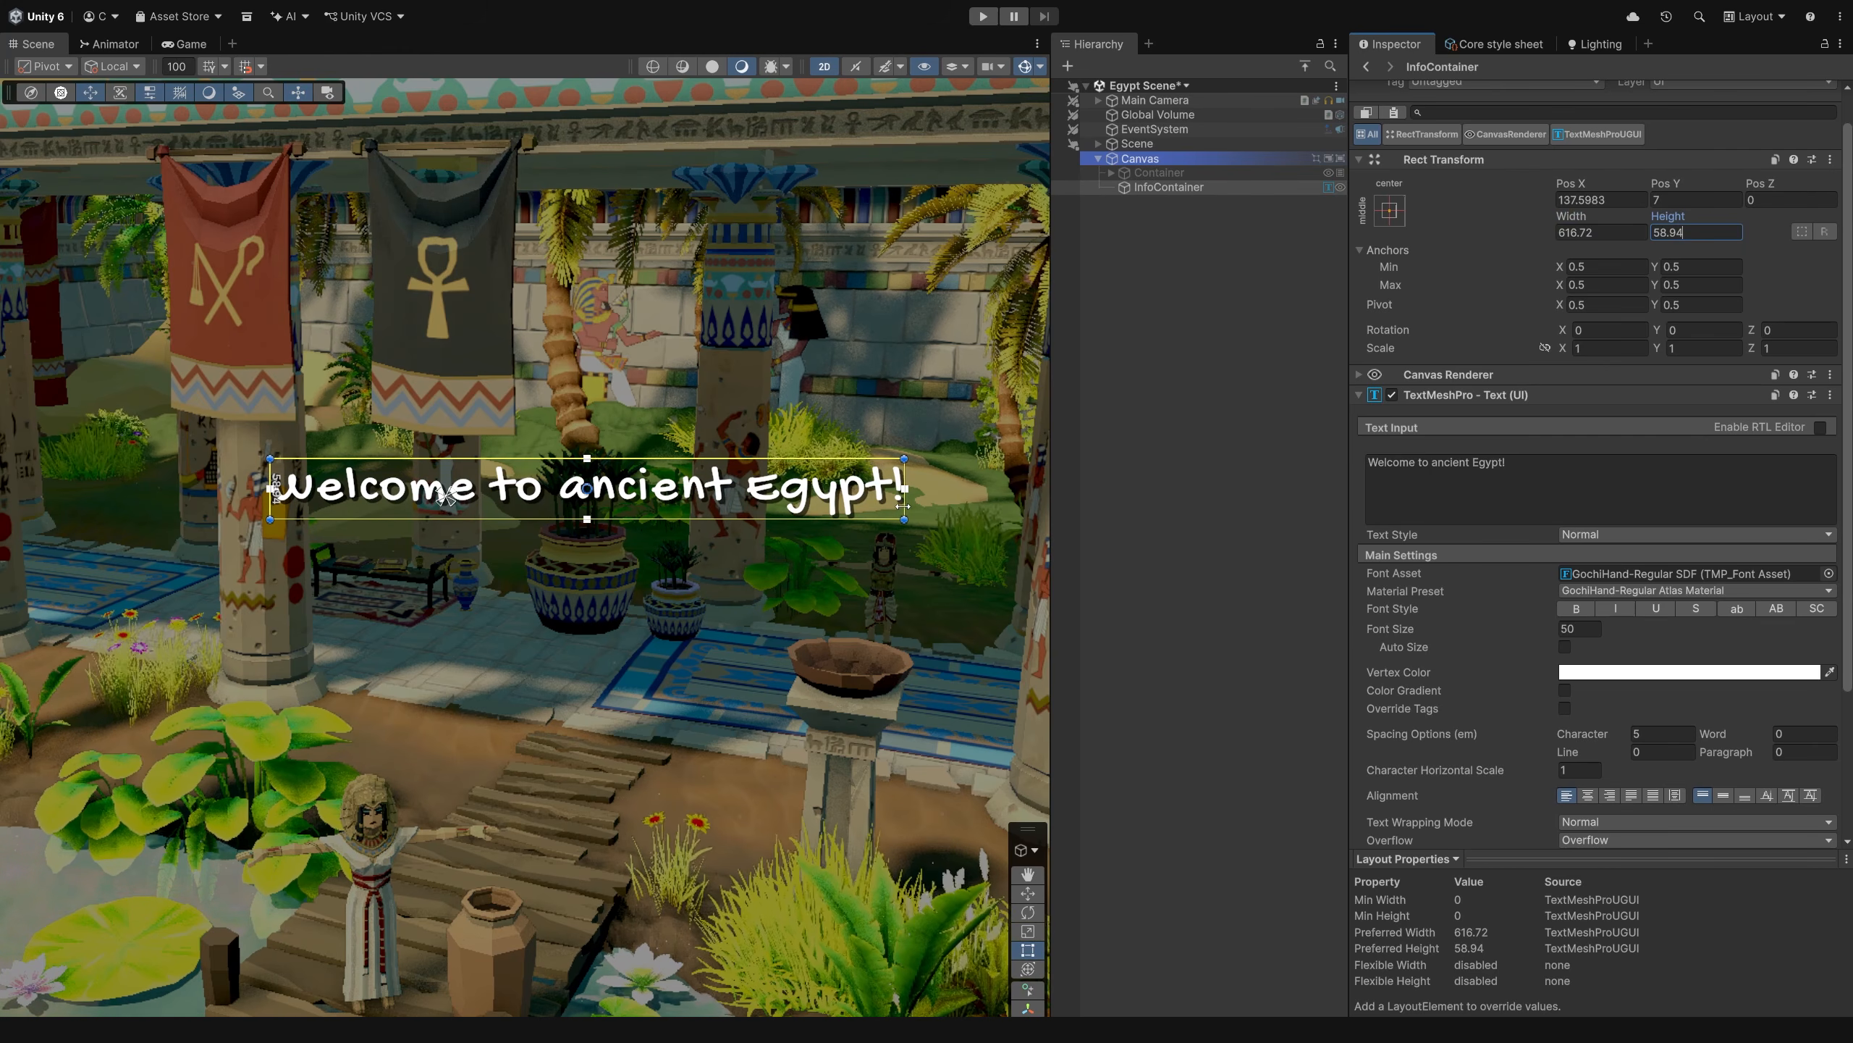
# - Narrow InfoContainer to a width of about 339 in the scene and set its height to the preferred 117.88
pyautogui.moveTo(903, 506); pyautogui.dragTo(759, 518)
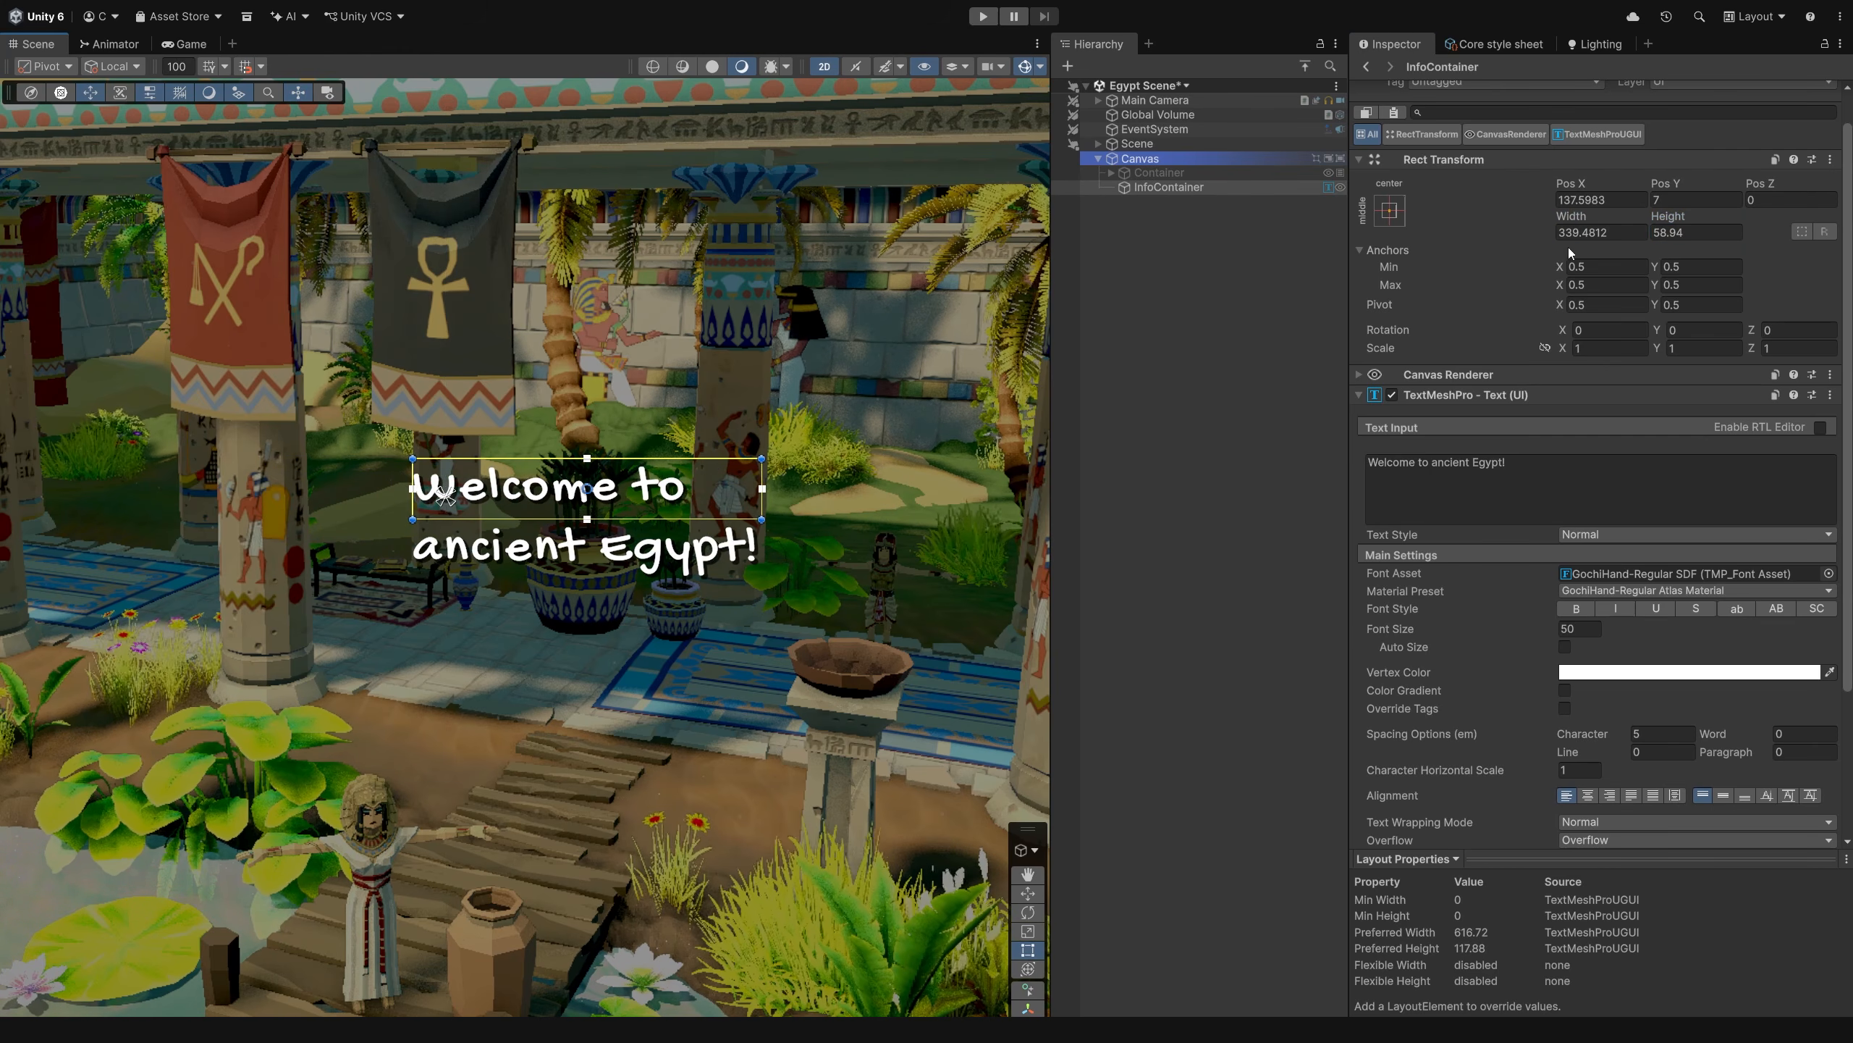
pyautogui.click(1716, 235)
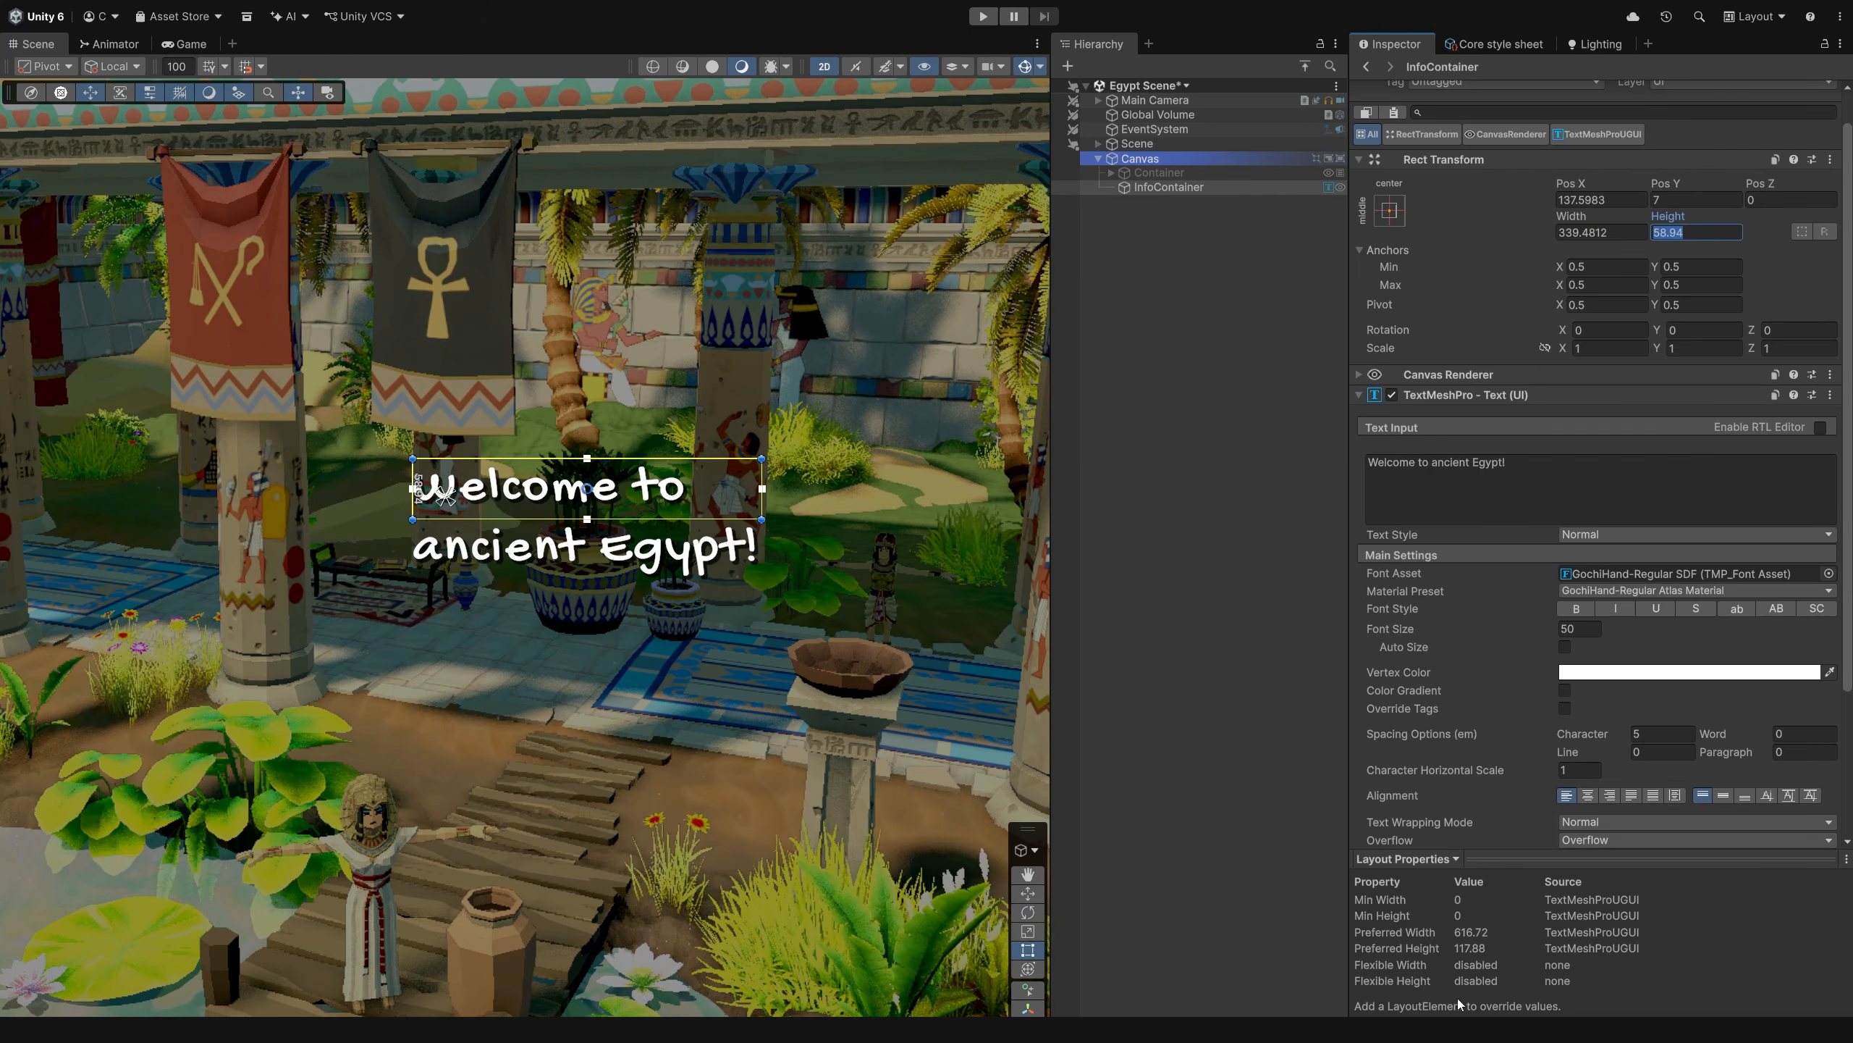
pyautogui.write('11')
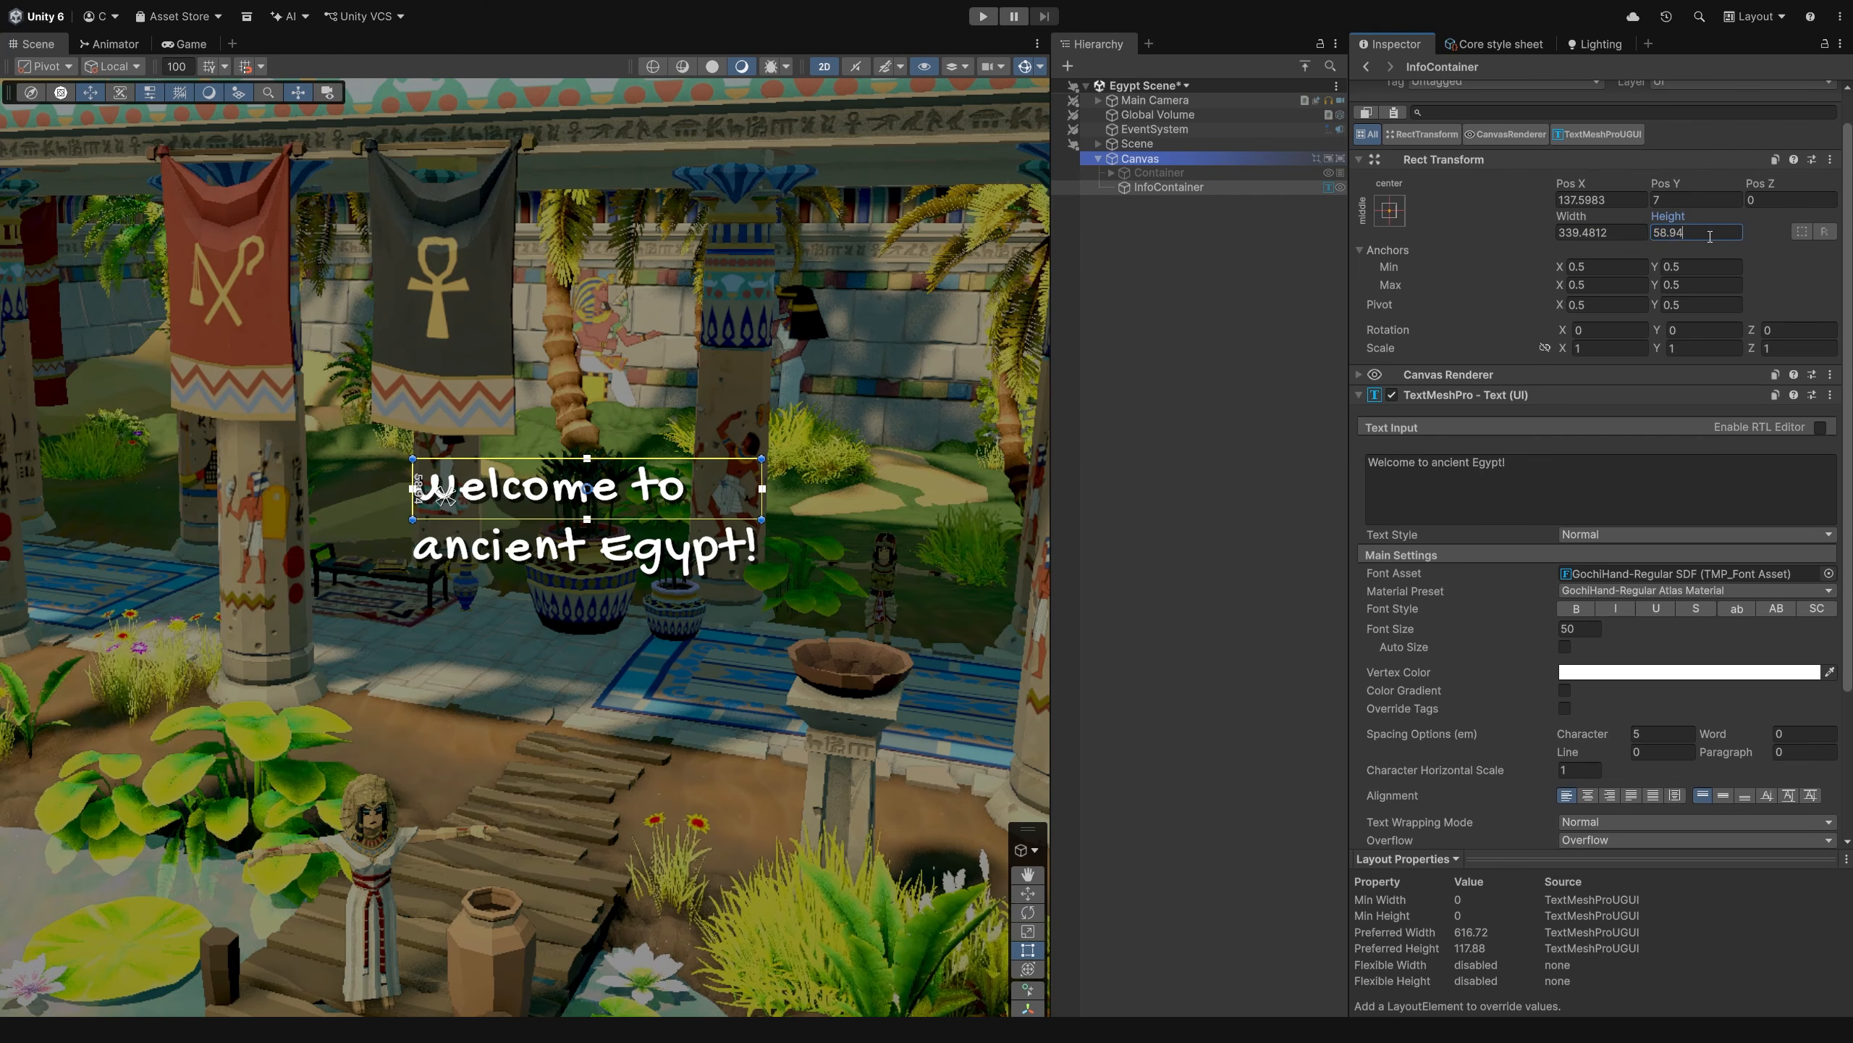
pyautogui.write('7.88')
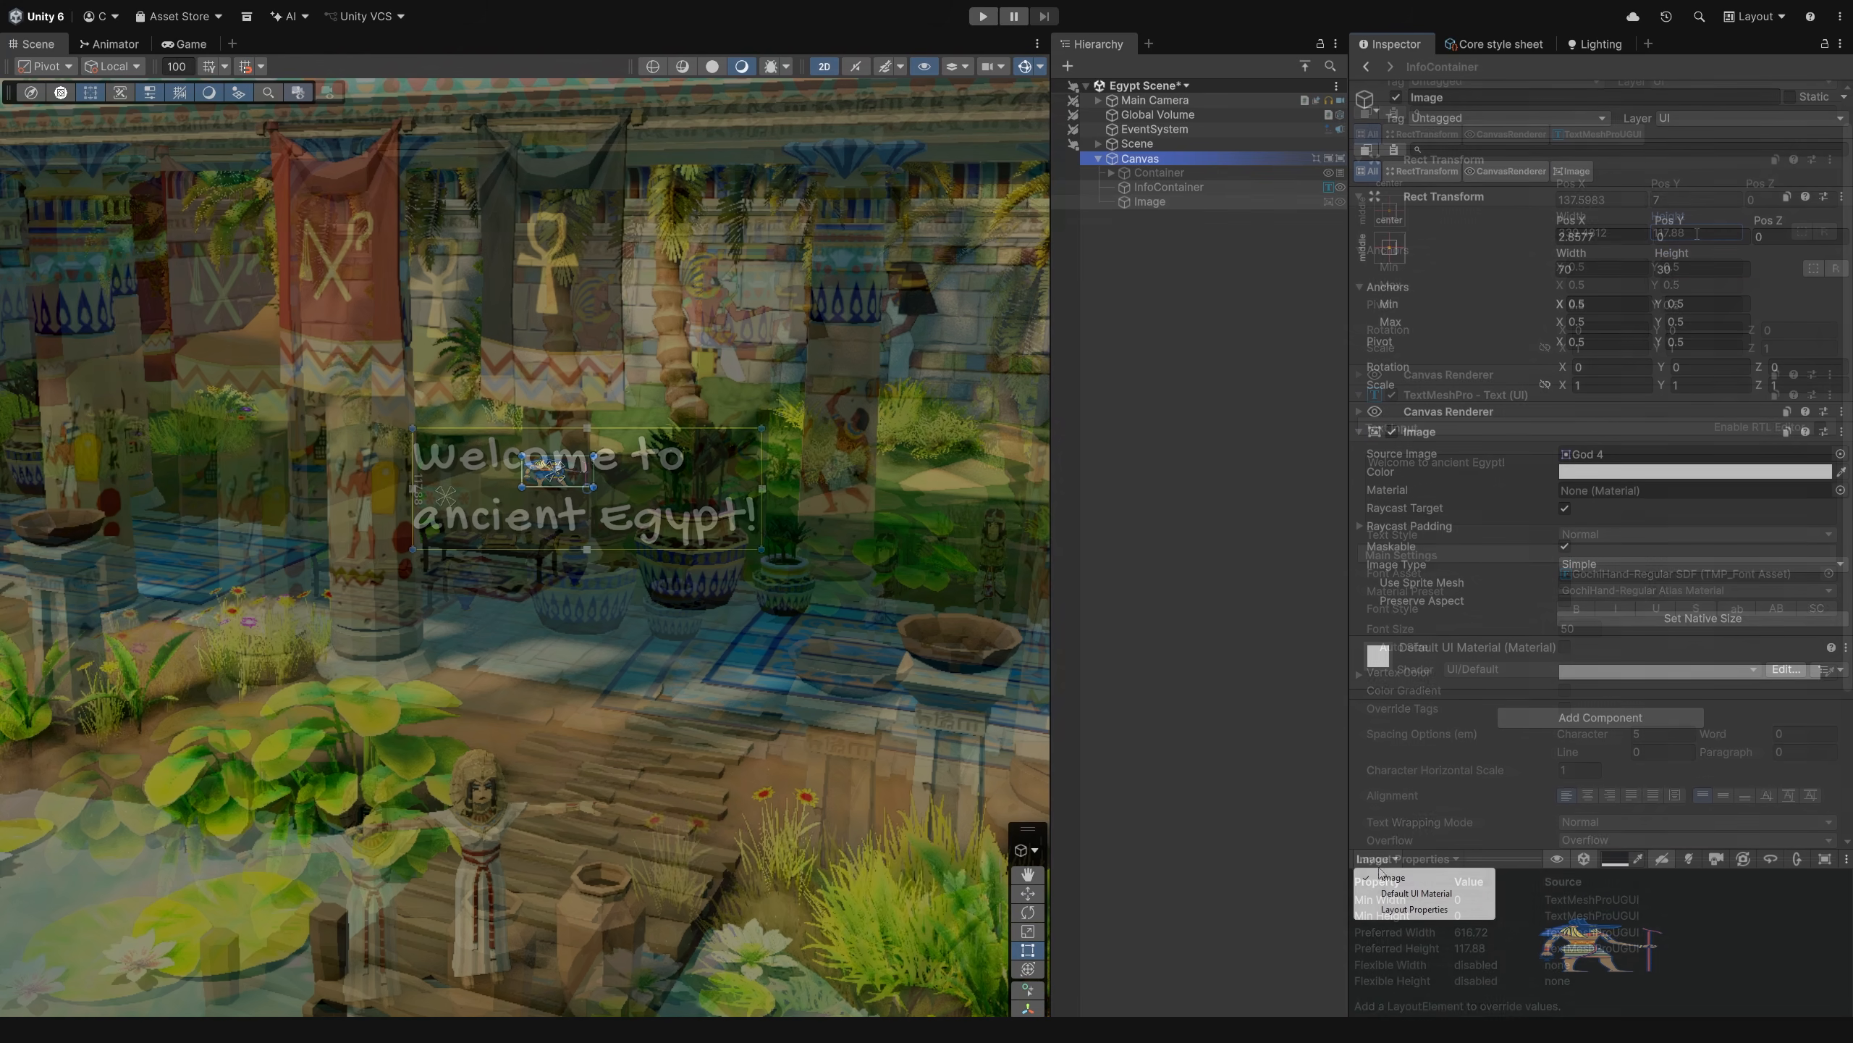
# - Switch the Image object's preview to Layout Properties and set its width to 395 and height to 854
pyautogui.click(1391, 909)
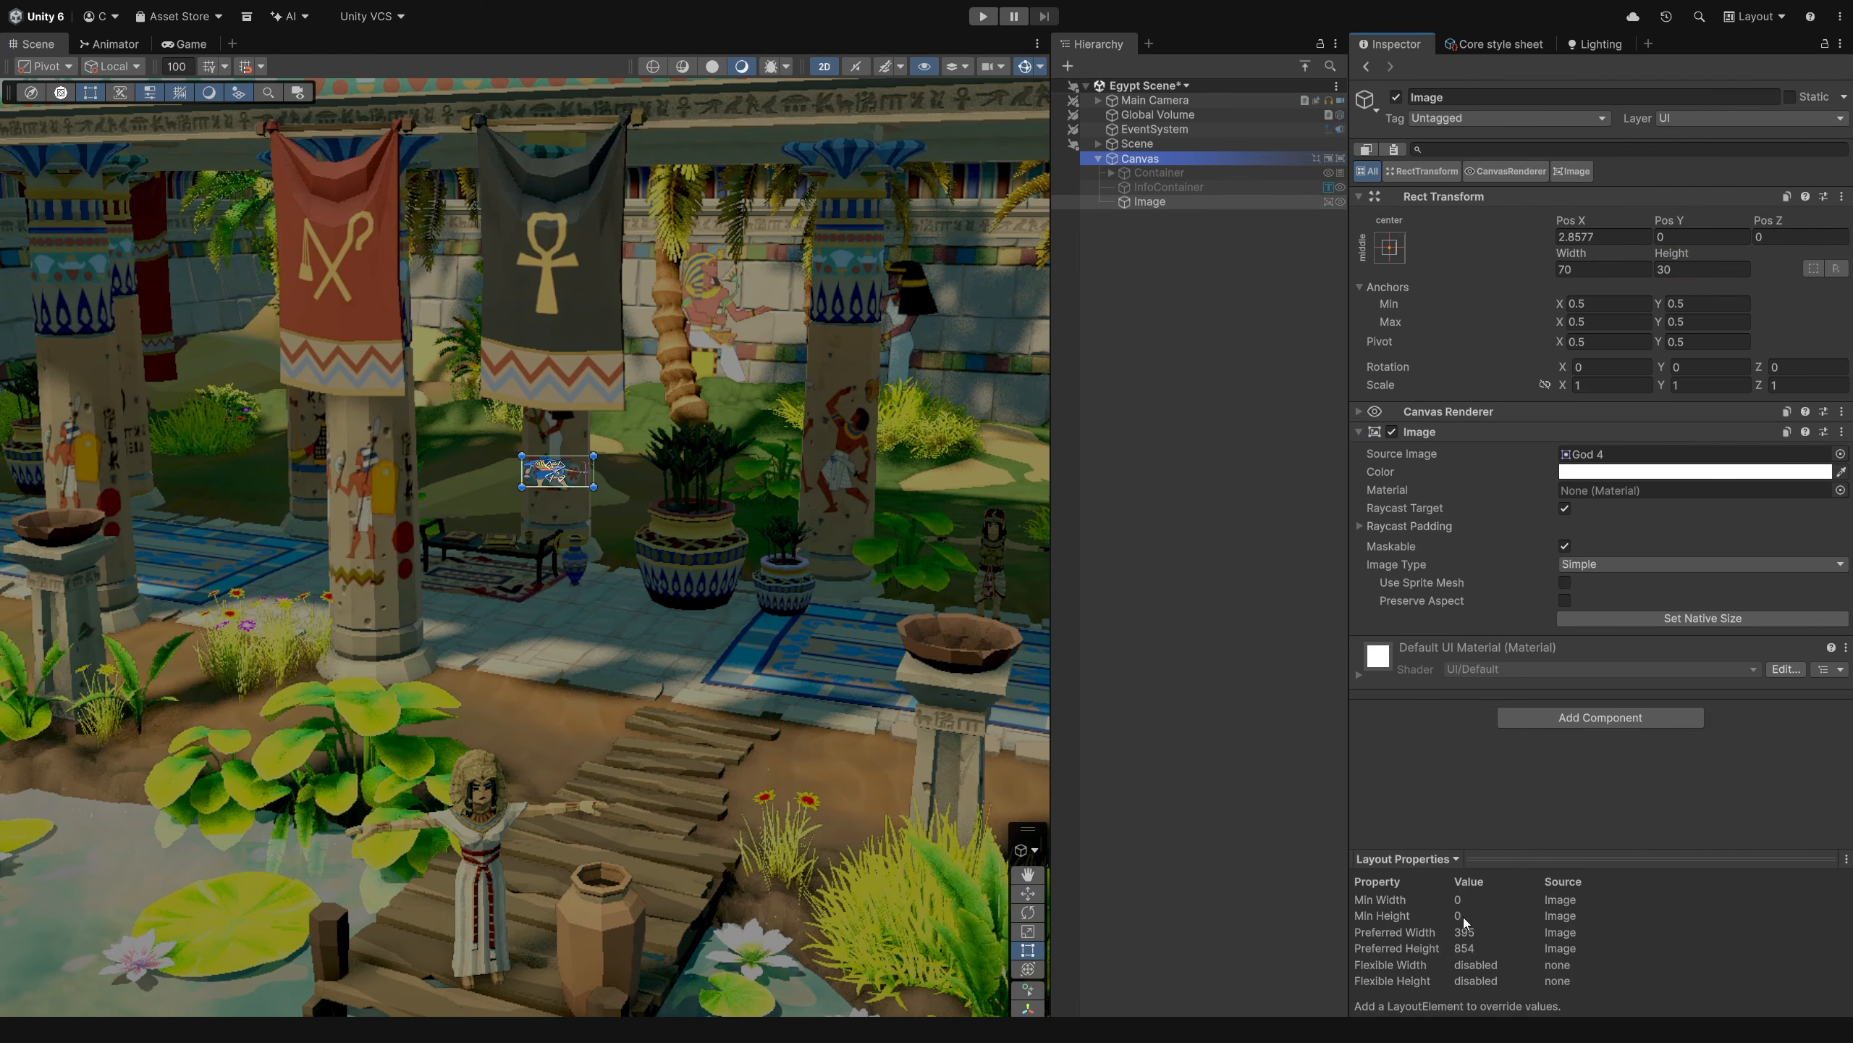
pyautogui.click(1602, 266)
pyautogui.write('395')
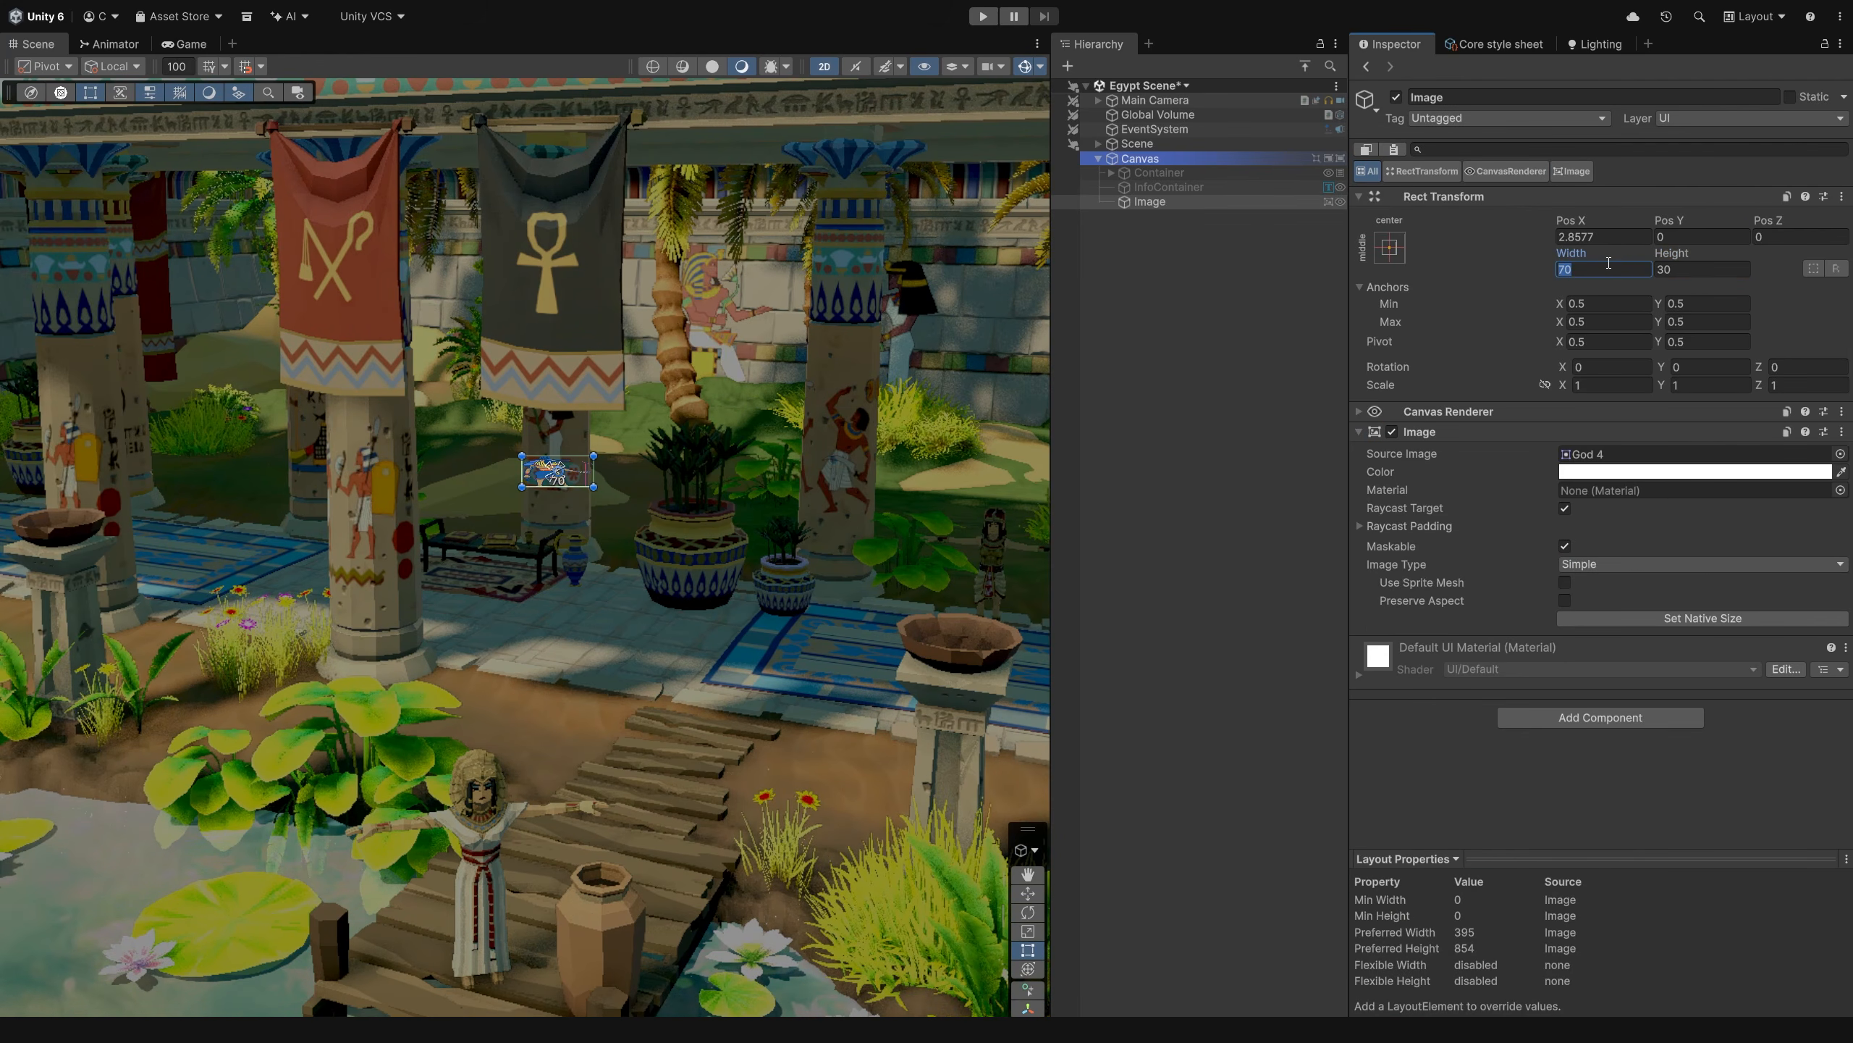
pyautogui.press('Tab')
pyautogui.write('854')
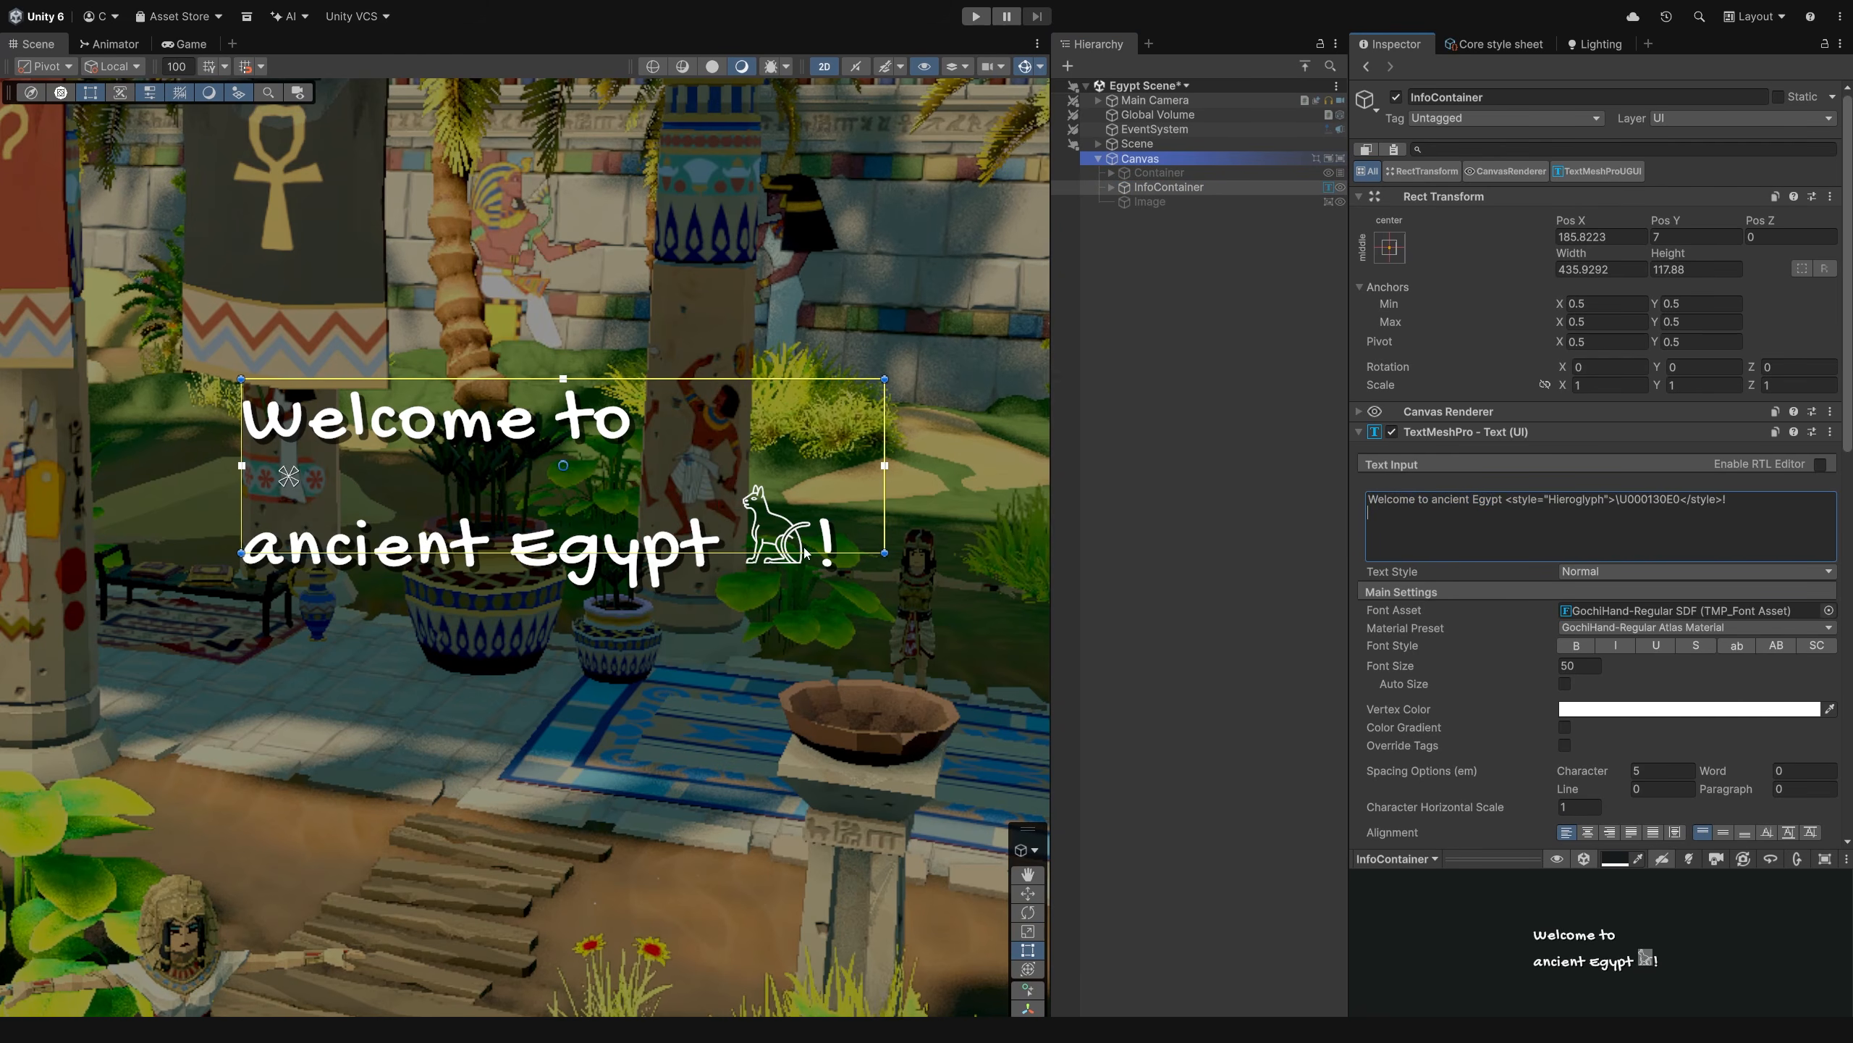
# - Extend the InfoContainer box downward to a height of about 148 and inspect its TMP SubMeshUI child object
pyautogui.moveTo(803, 552); pyautogui.dragTo(803, 596)
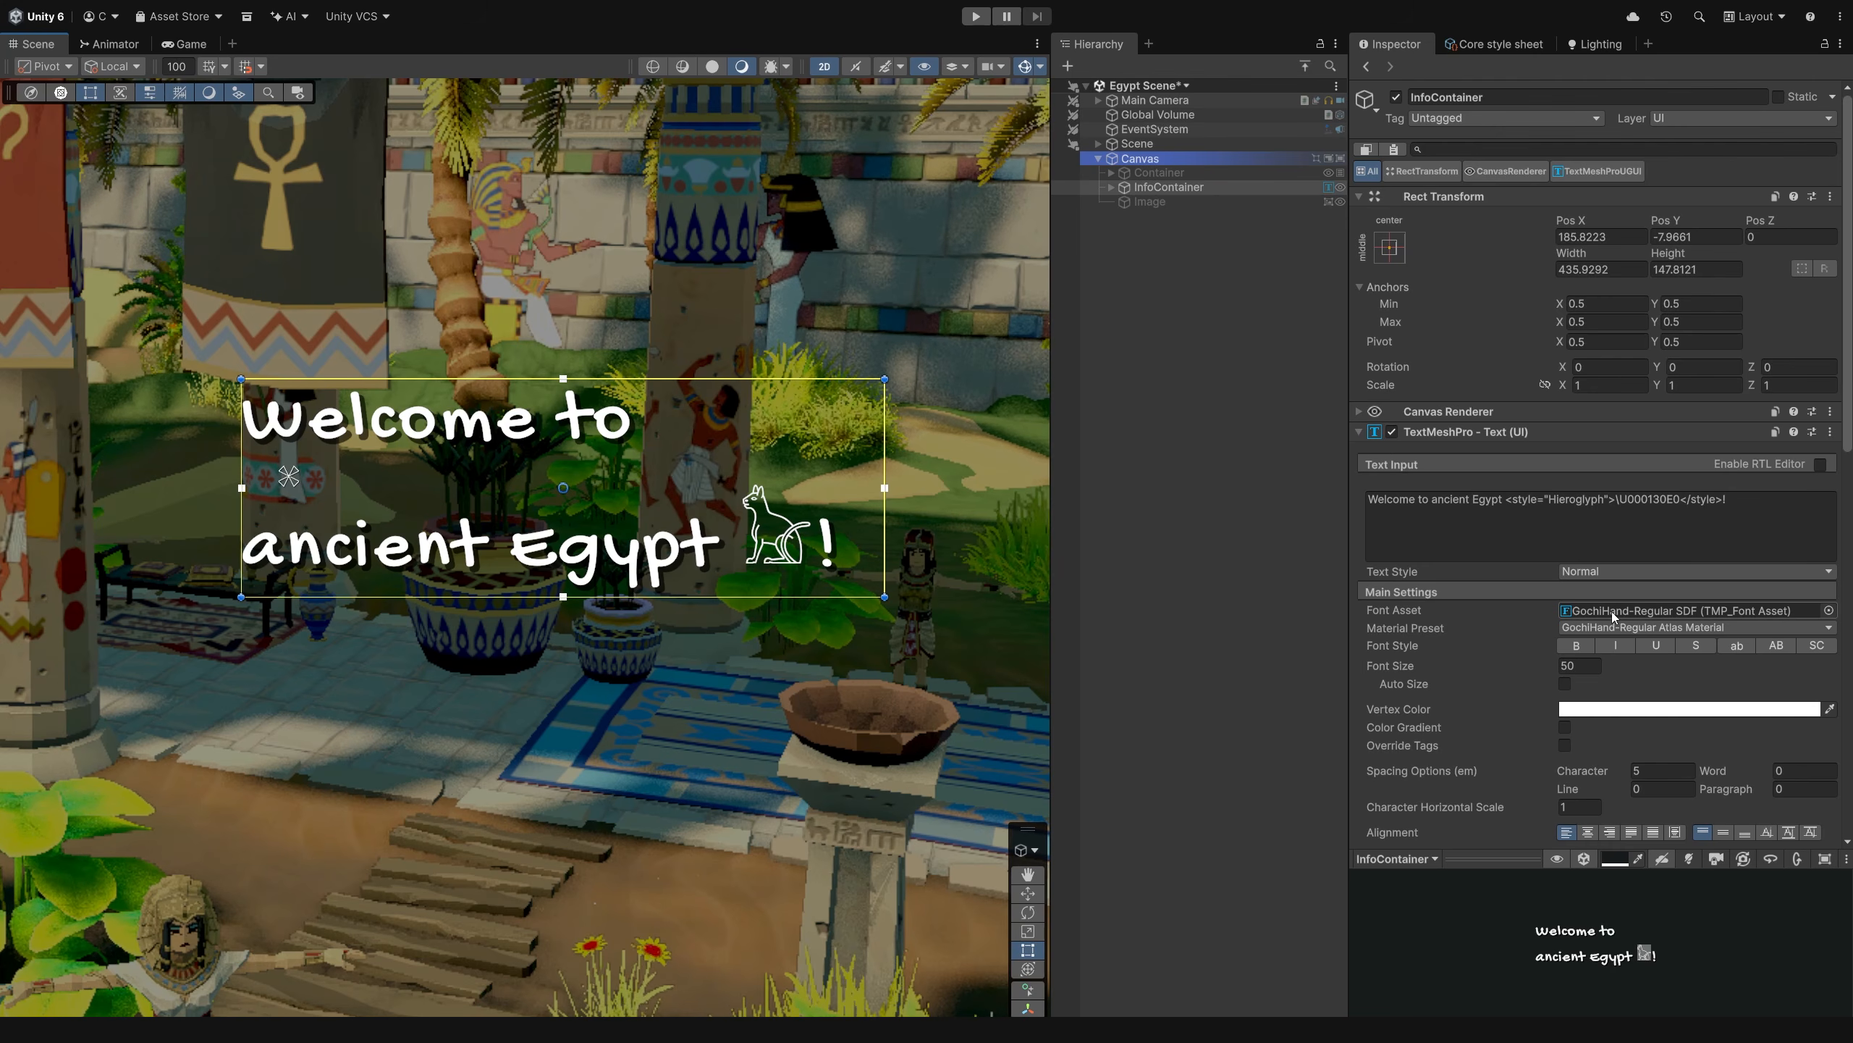
pyautogui.click(1110, 187)
pyautogui.click(1236, 202)
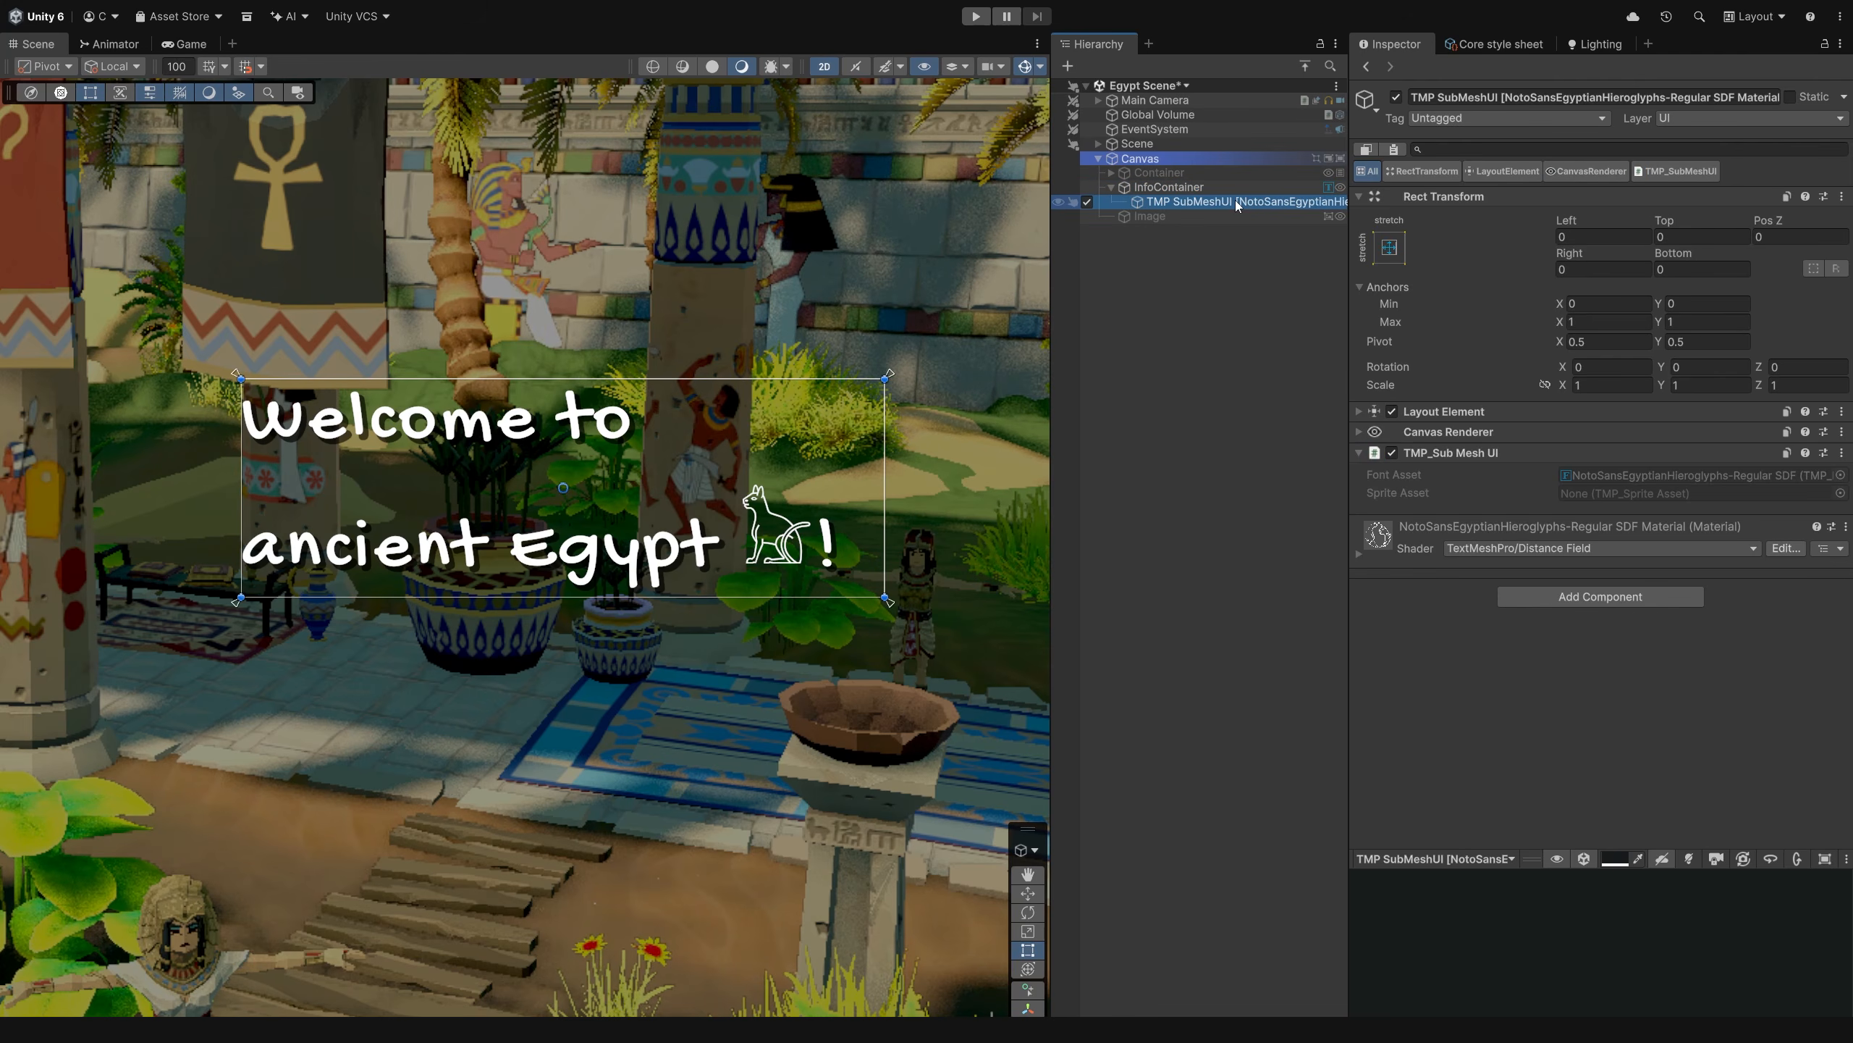
pyautogui.click(1205, 187)
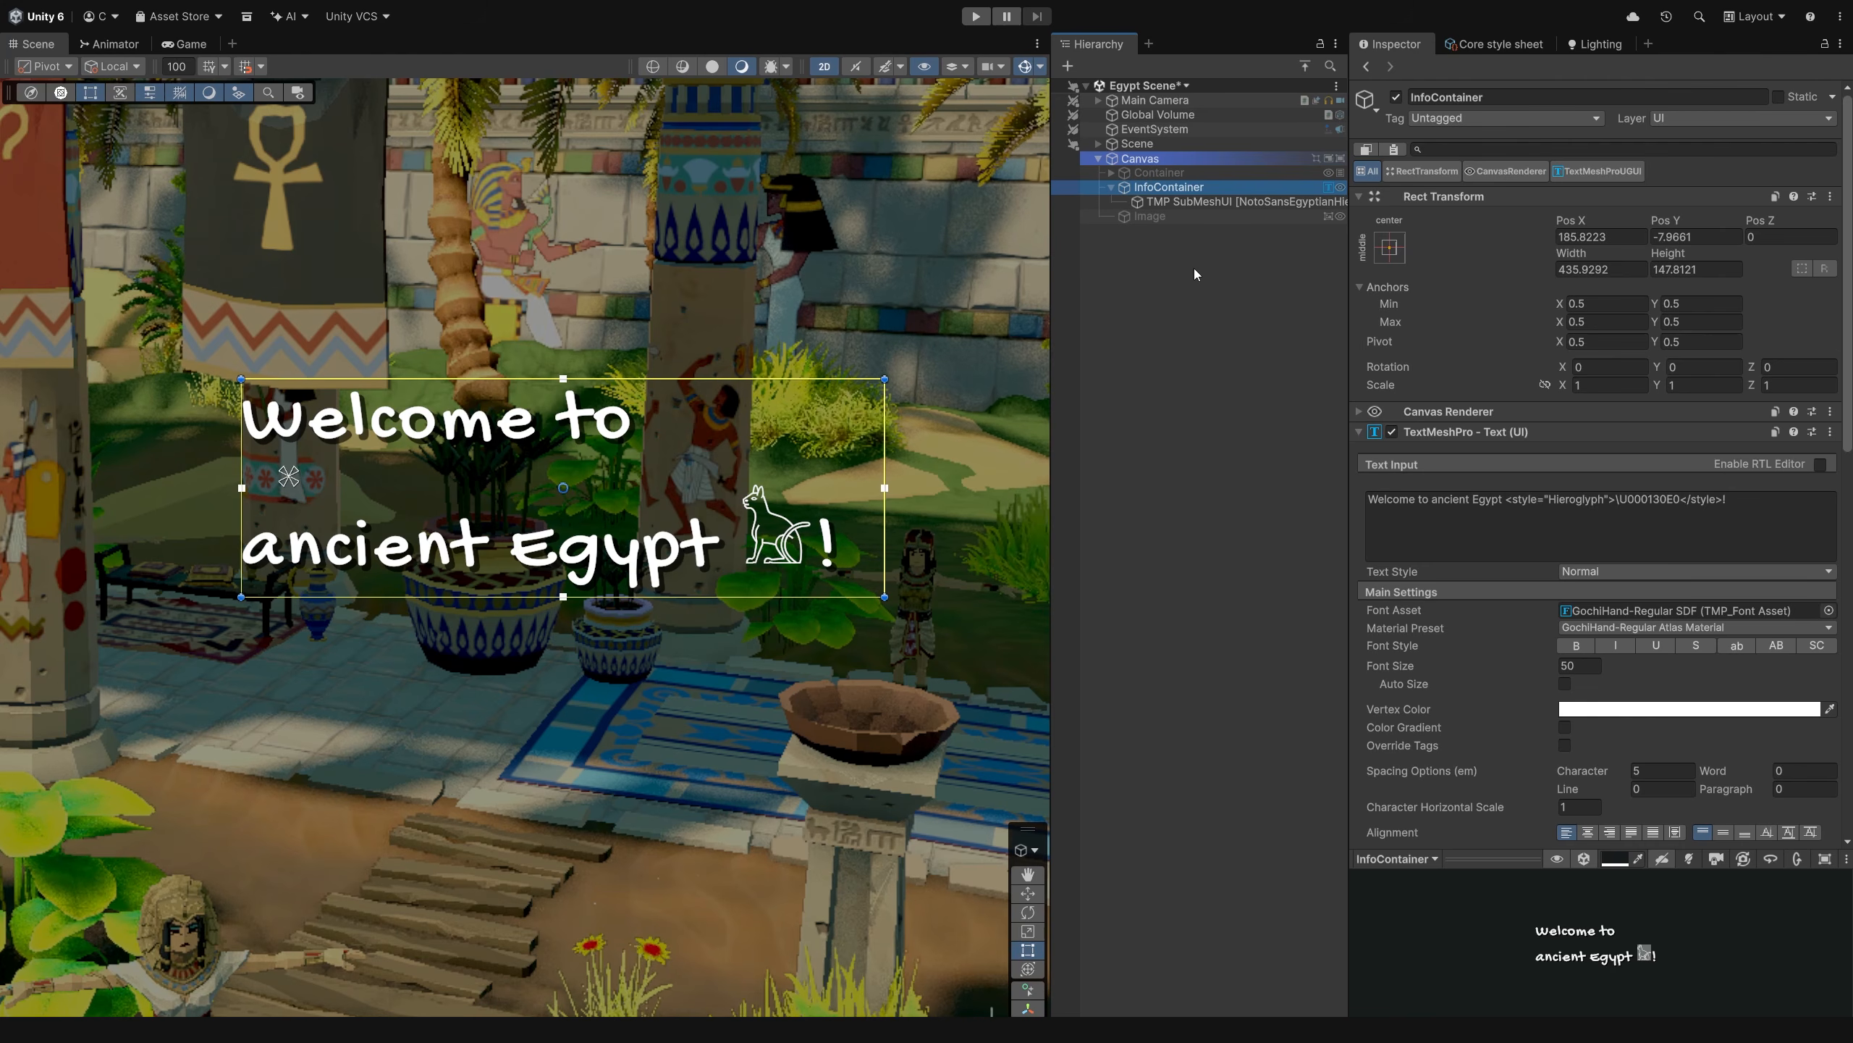
# - Enable Hide Sub Text Objects in the project's TextMesh Pro settings
pyautogui.press('F12')
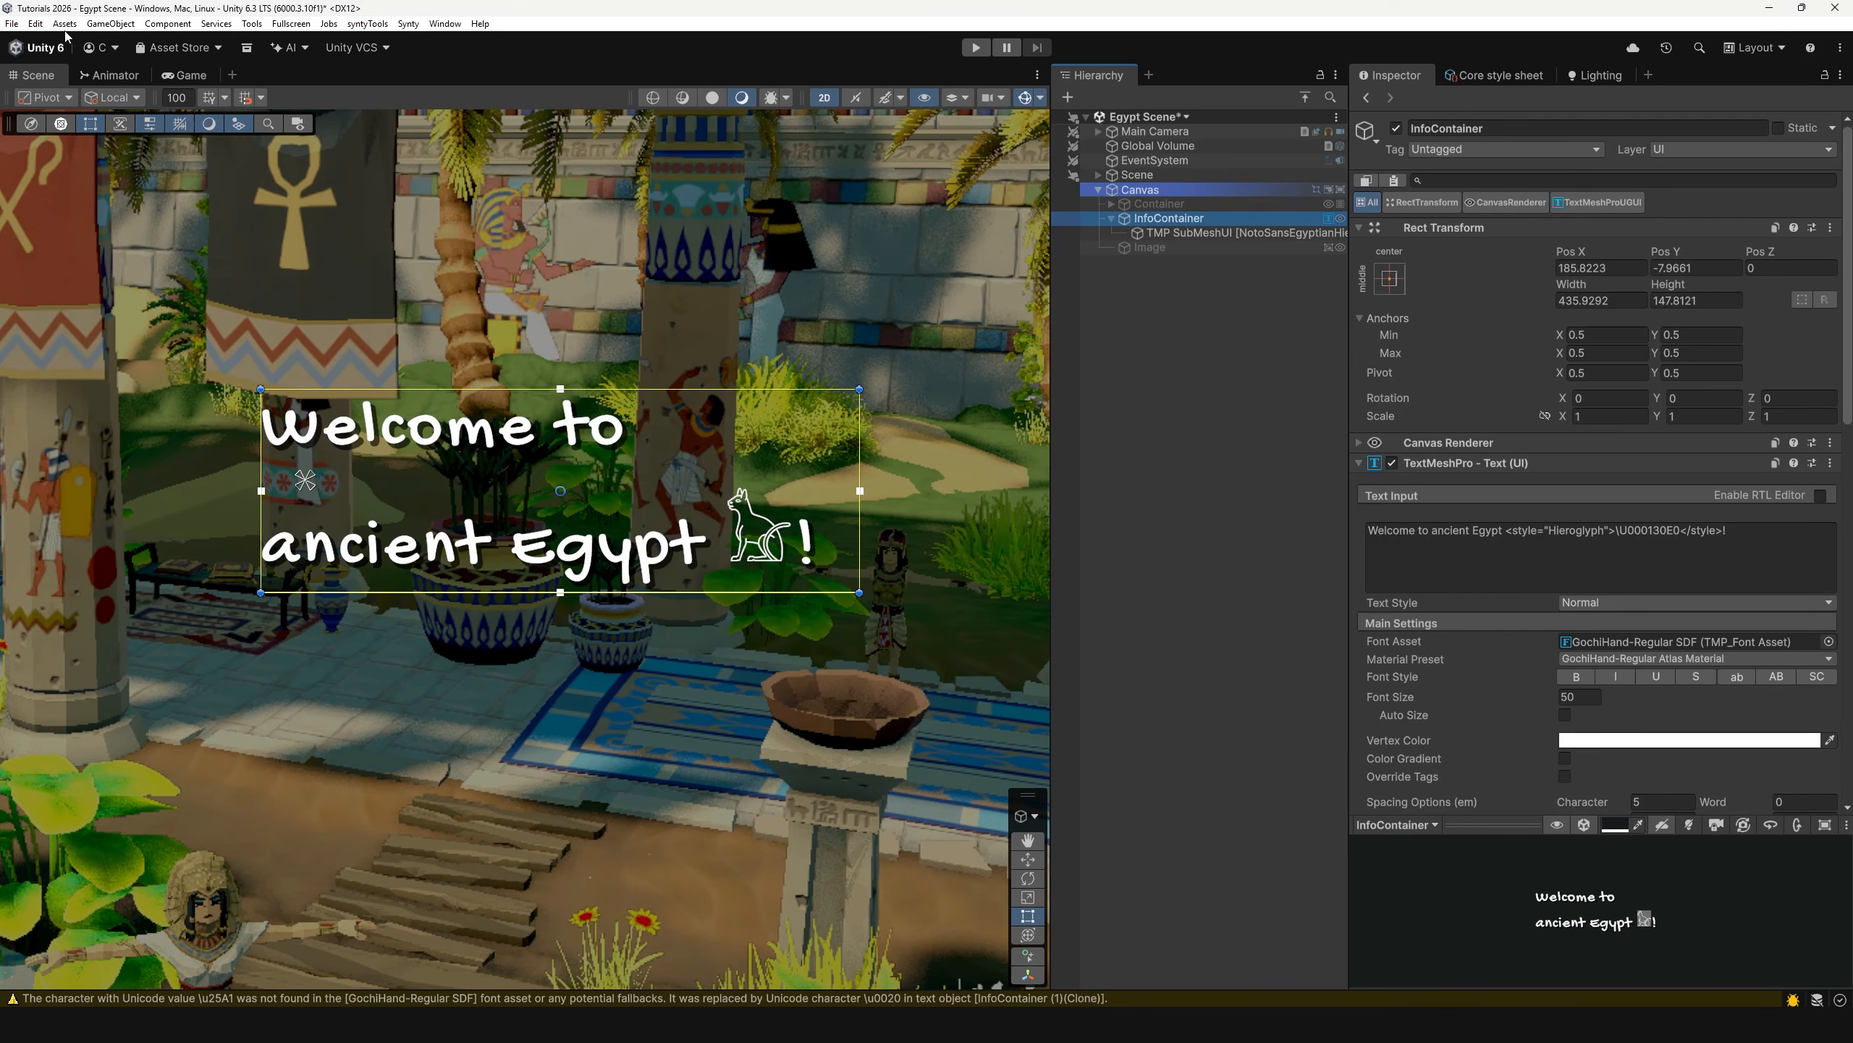
pyautogui.click(35, 23)
pyautogui.click(83, 477)
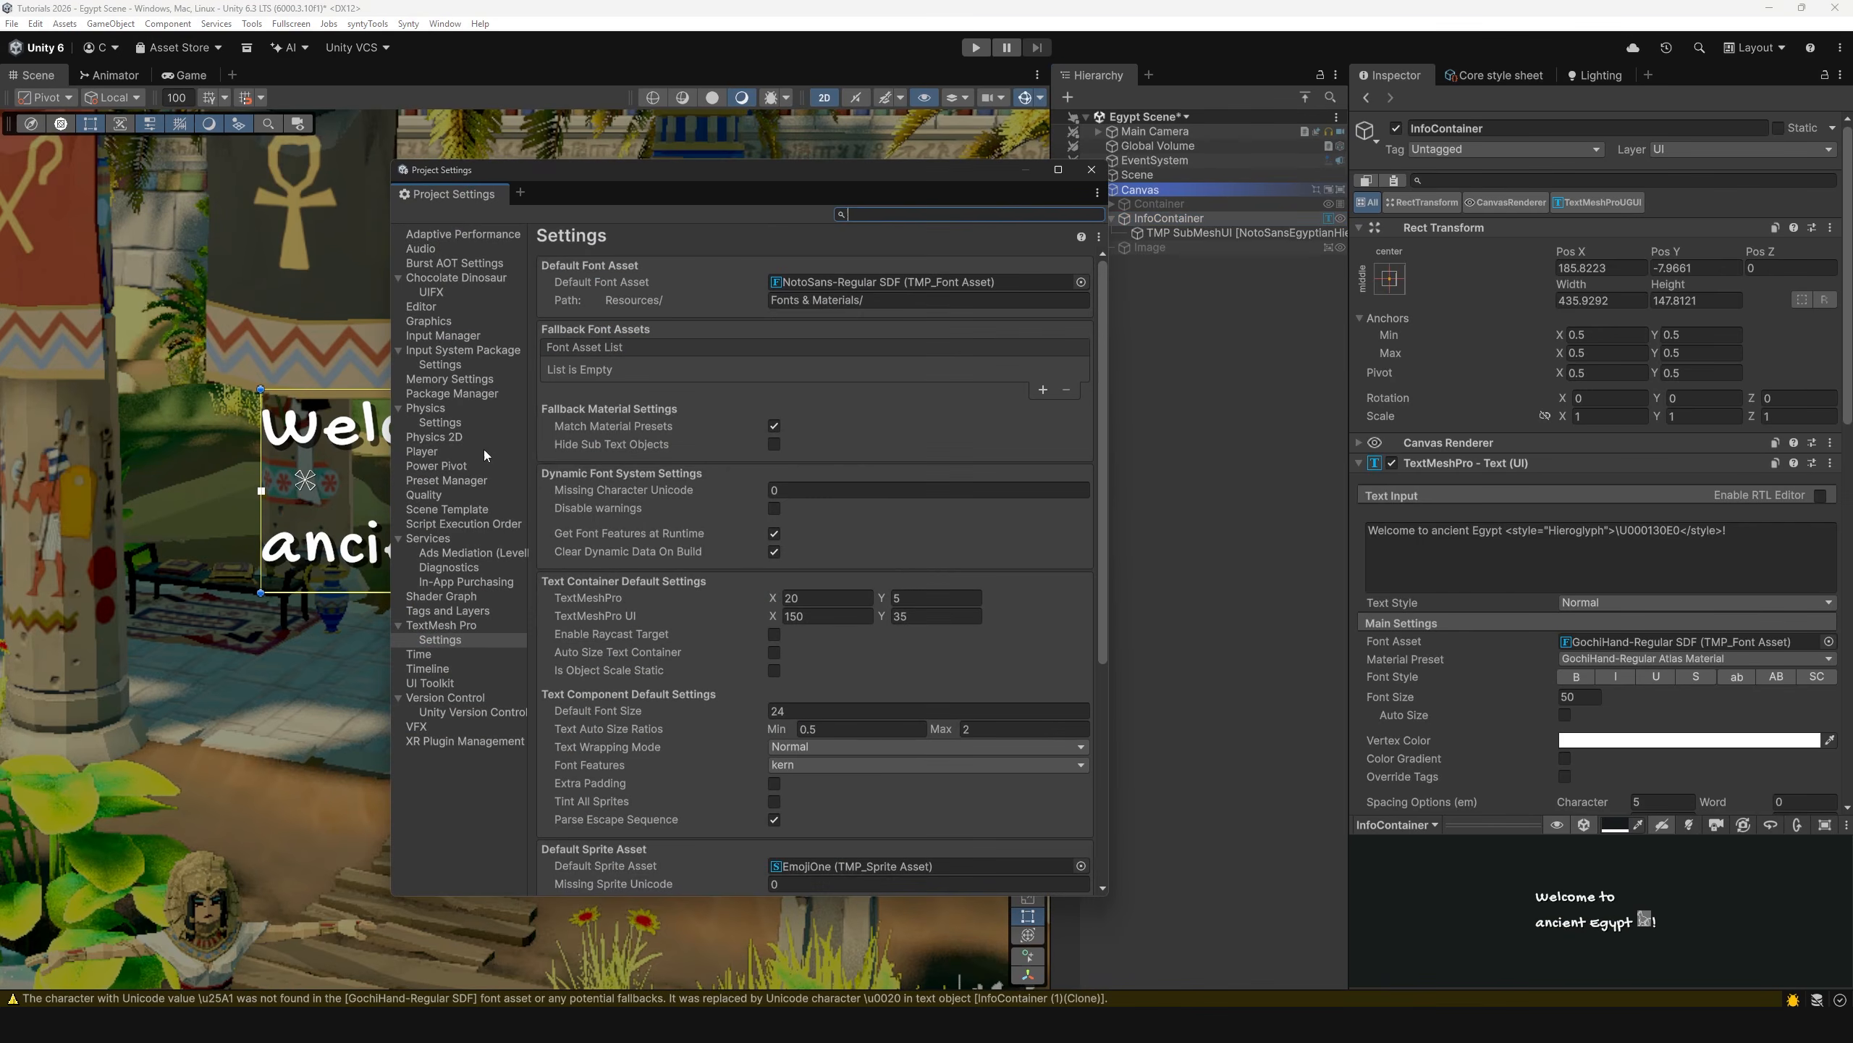
pyautogui.click(419, 627)
pyautogui.click(438, 641)
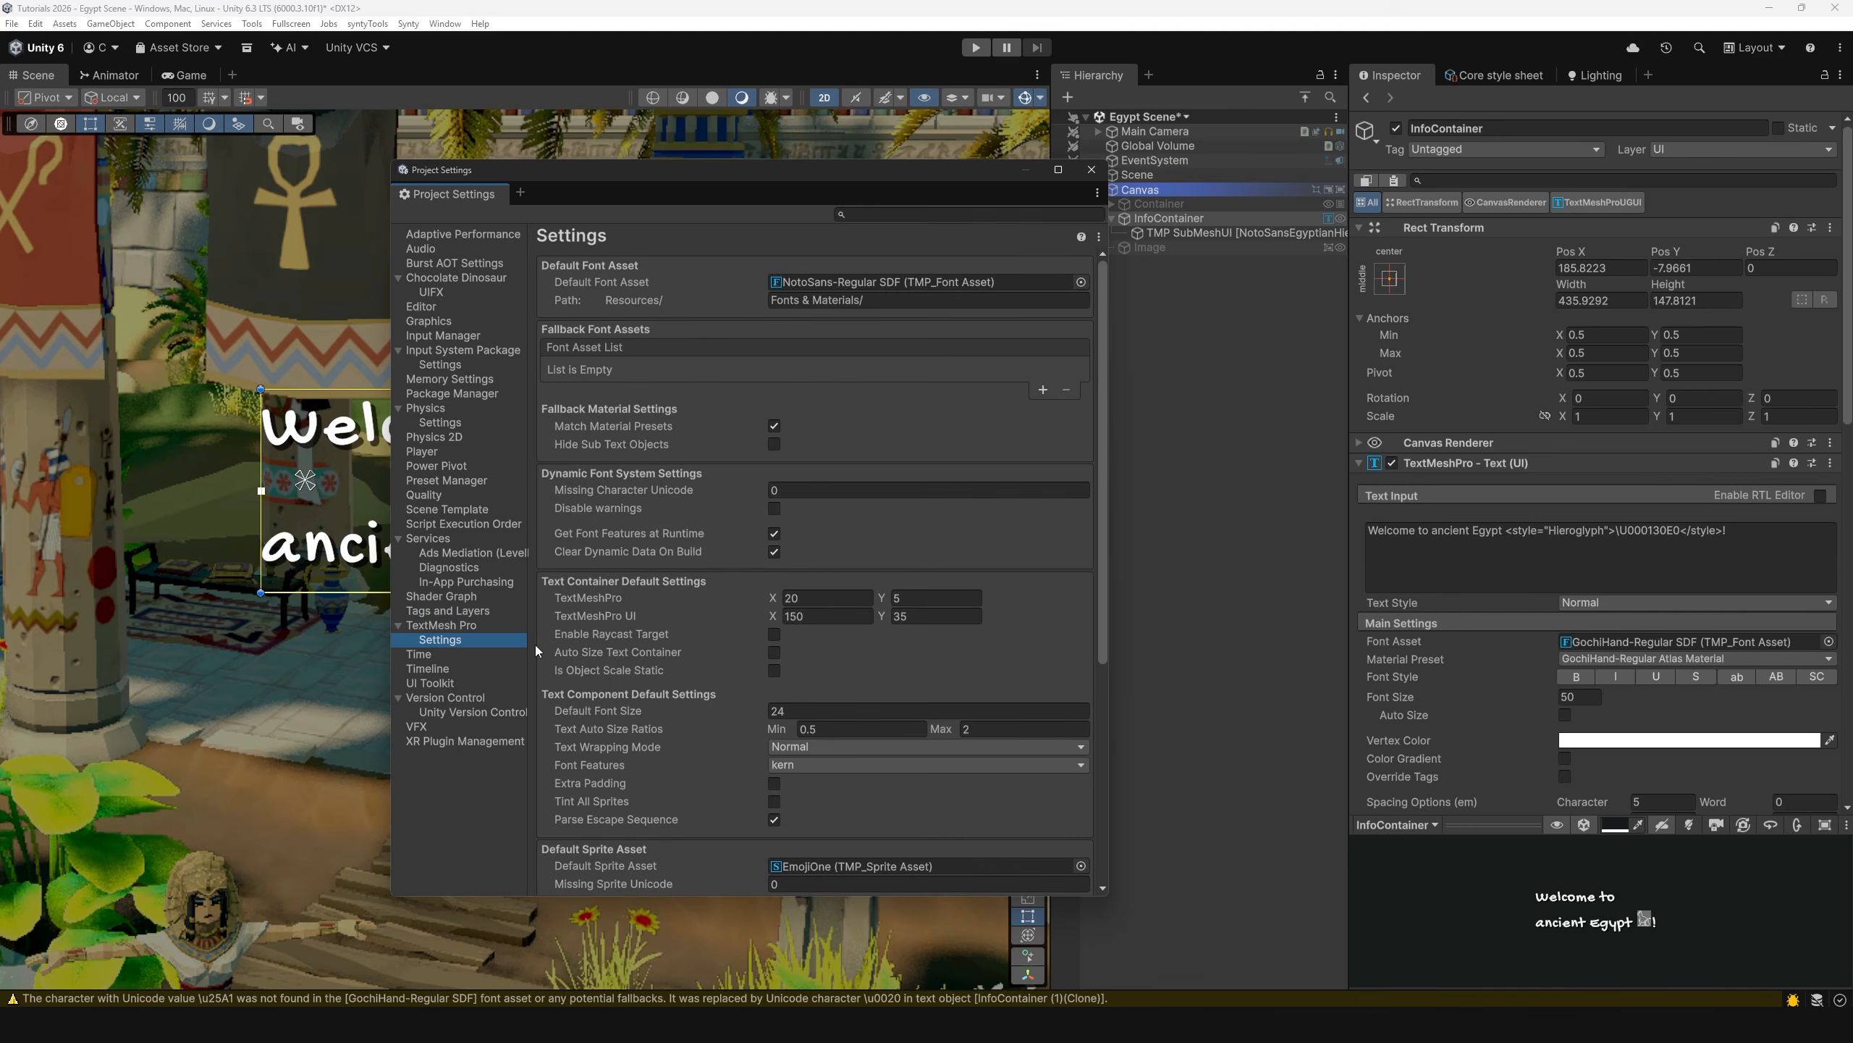
pyautogui.click(774, 444)
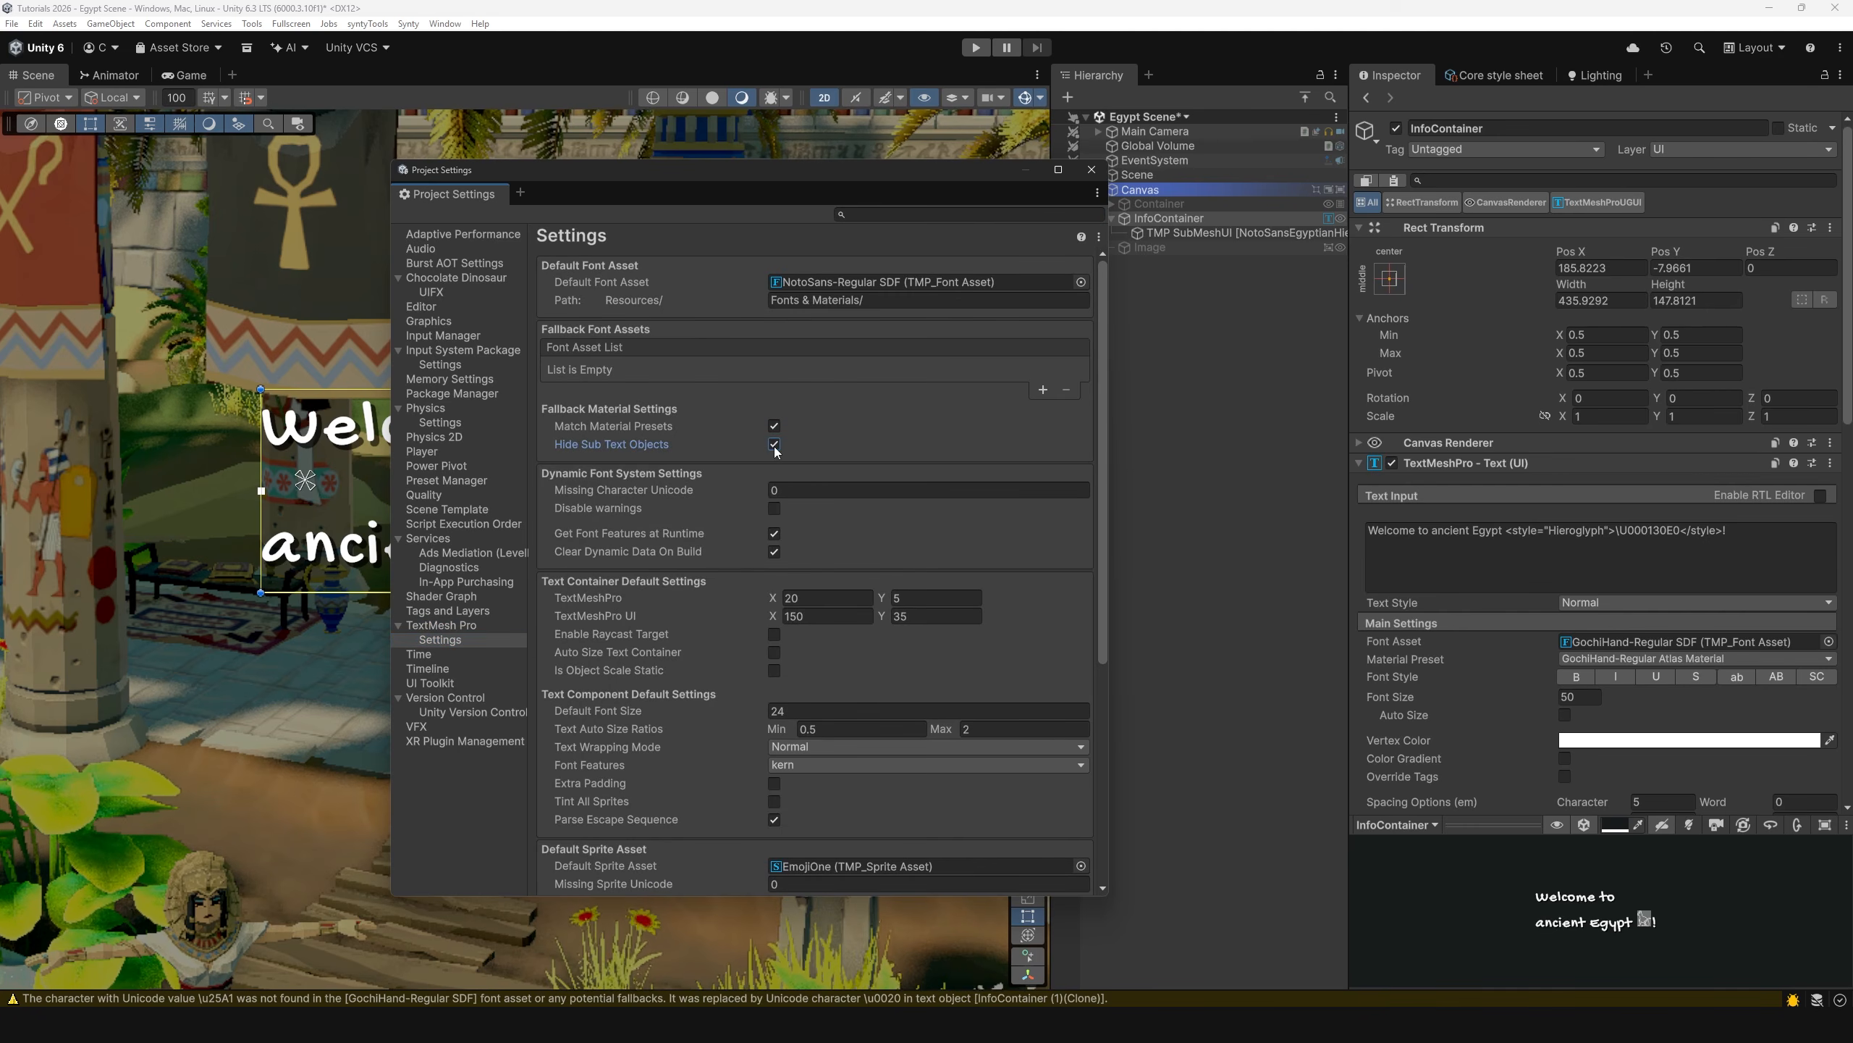
pyautogui.click(1091, 169)
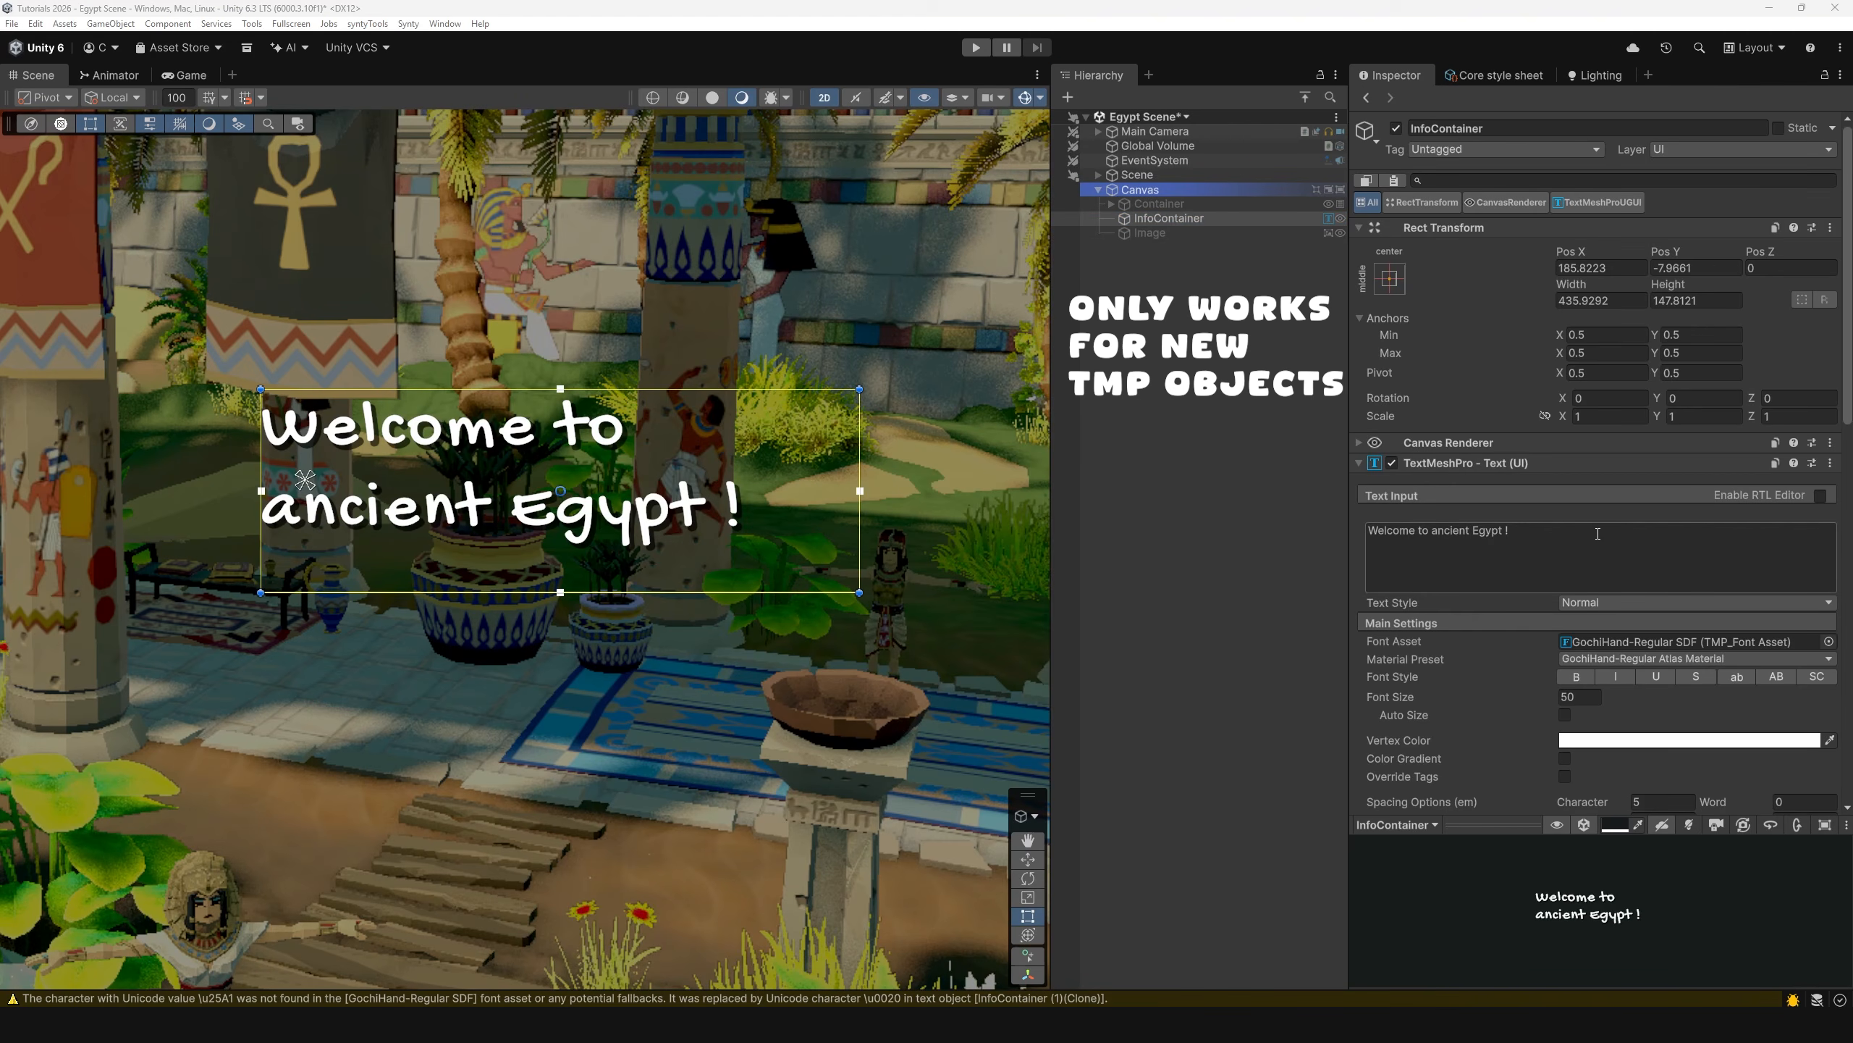
# - Replace InfoContainer's text with: Welcome to ancient Egypt <style="Hieroglyph">\U000130E0</style>!
pyautogui.click(1598, 533)
pyautogui.write('Welcome to ancient Egypt <style="Hieroglyph">\\U000130E0</style>!')
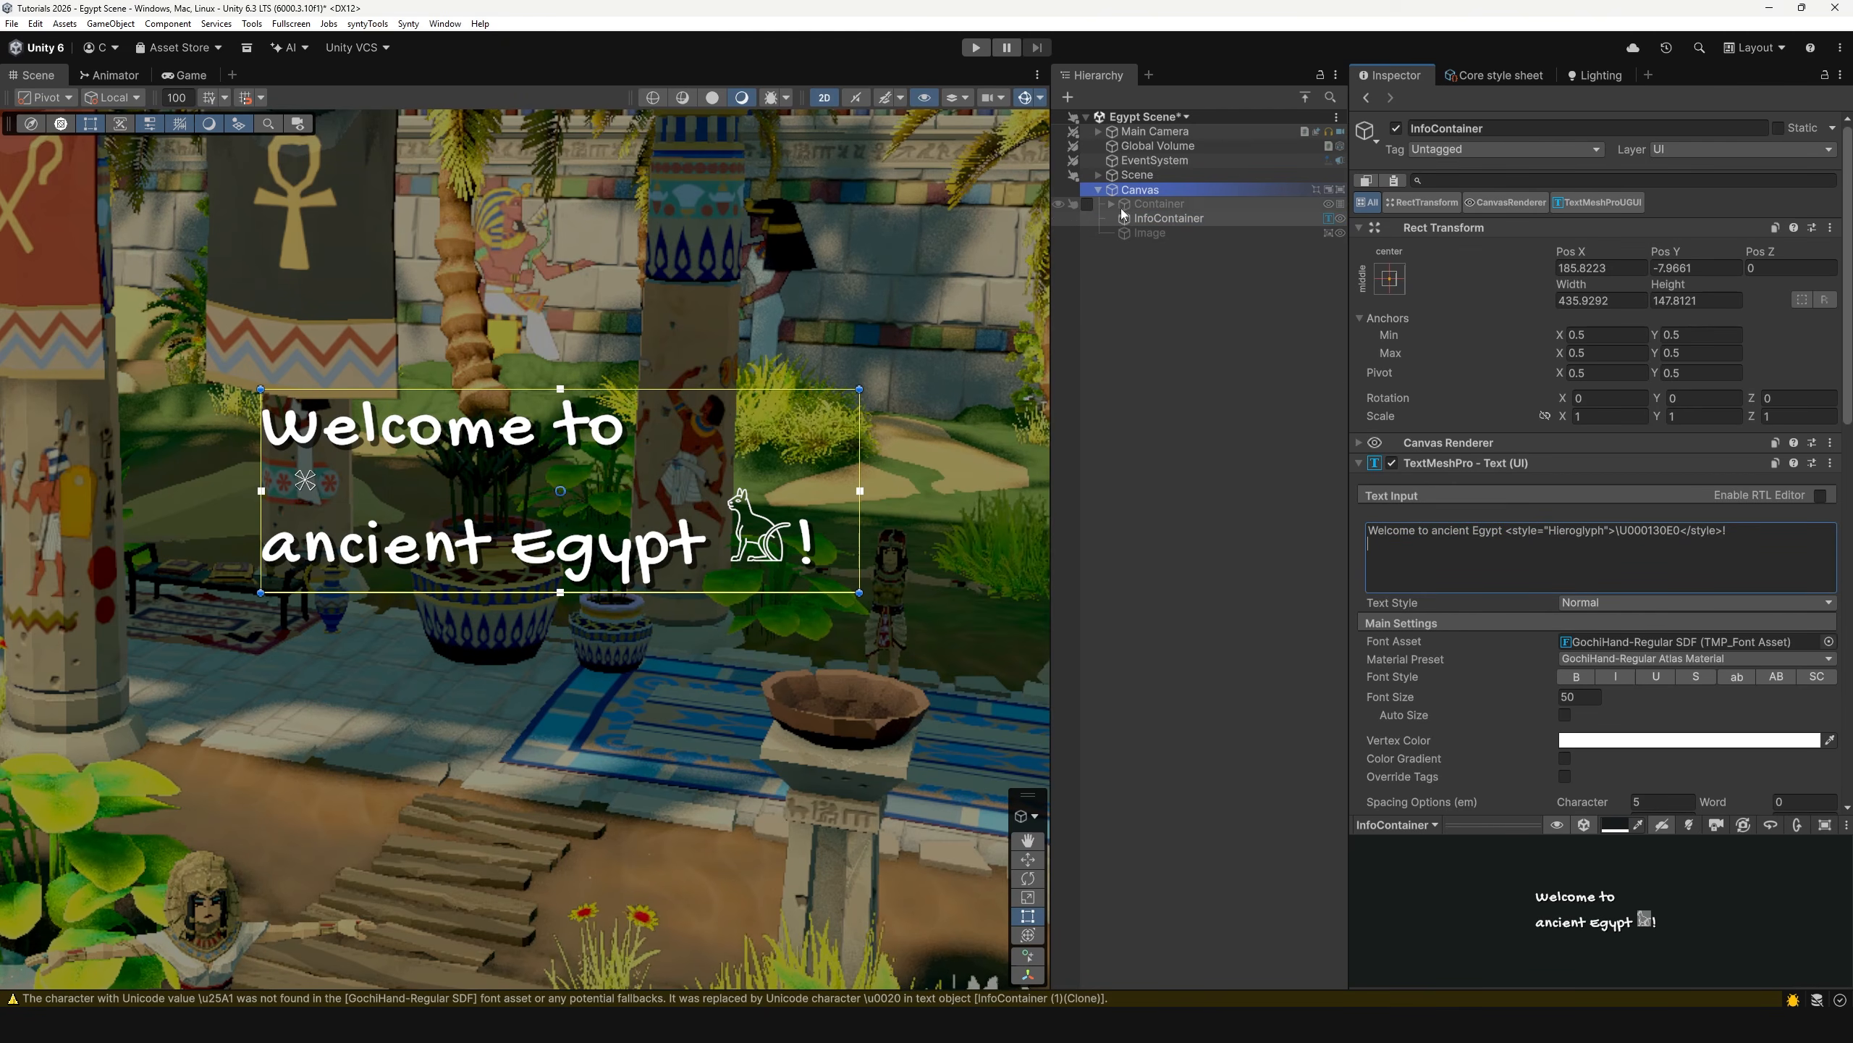
# - Add a TextMeshPro text object to the Canvas to check its default font, and delete it again
pyautogui.click(1137, 191)
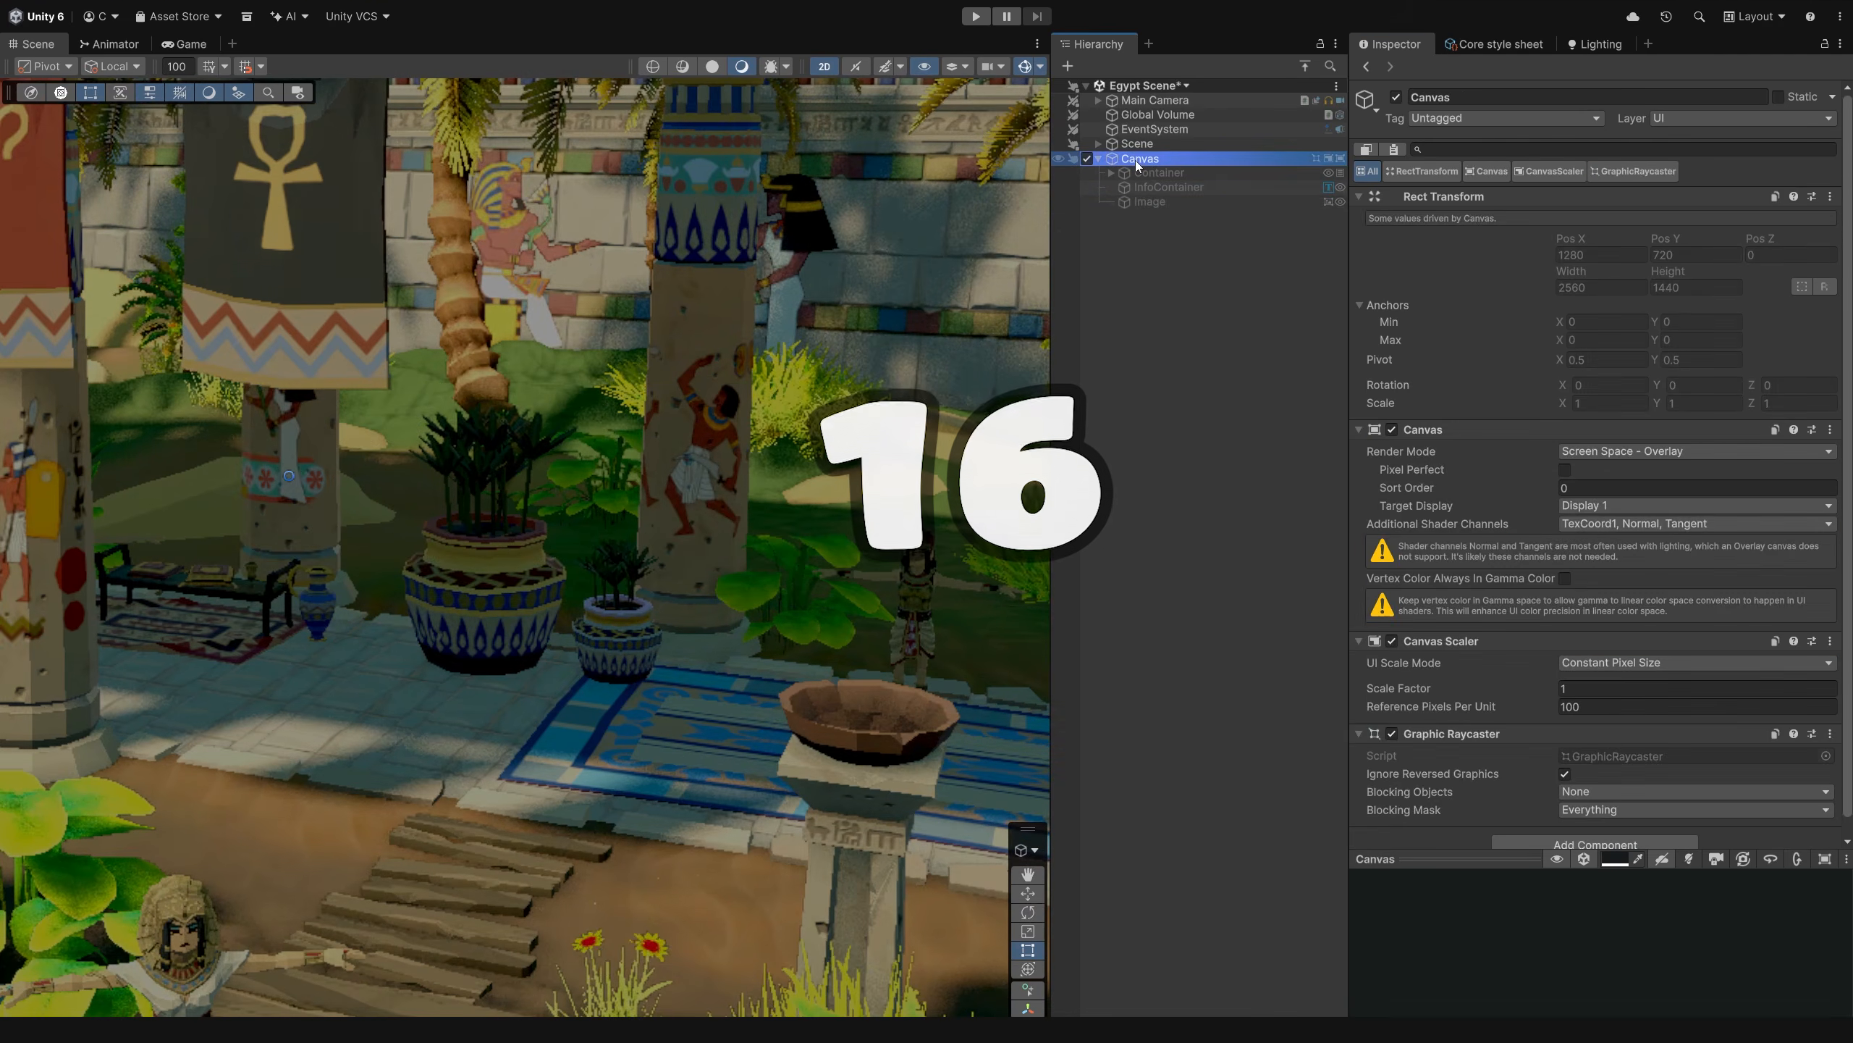
pyautogui.rightClick(1137, 165)
pyautogui.moveTo(1240, 569)
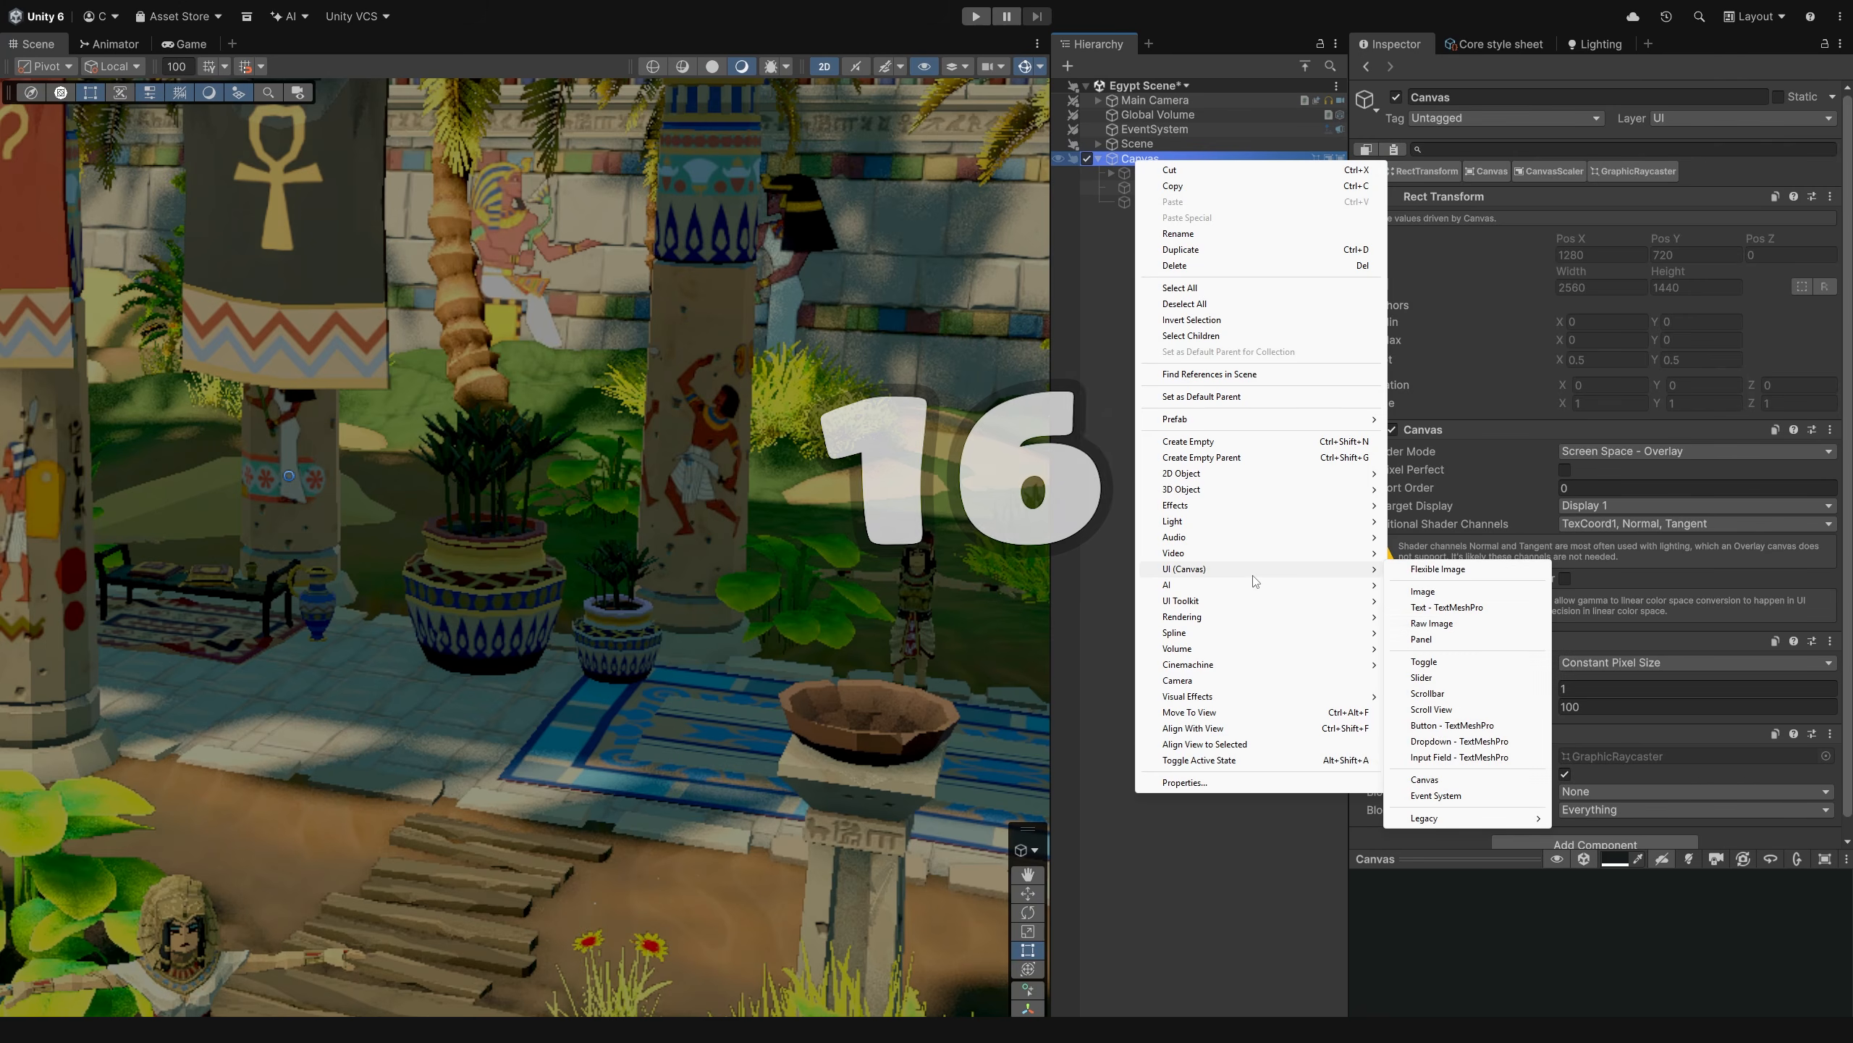
pyautogui.click(1447, 608)
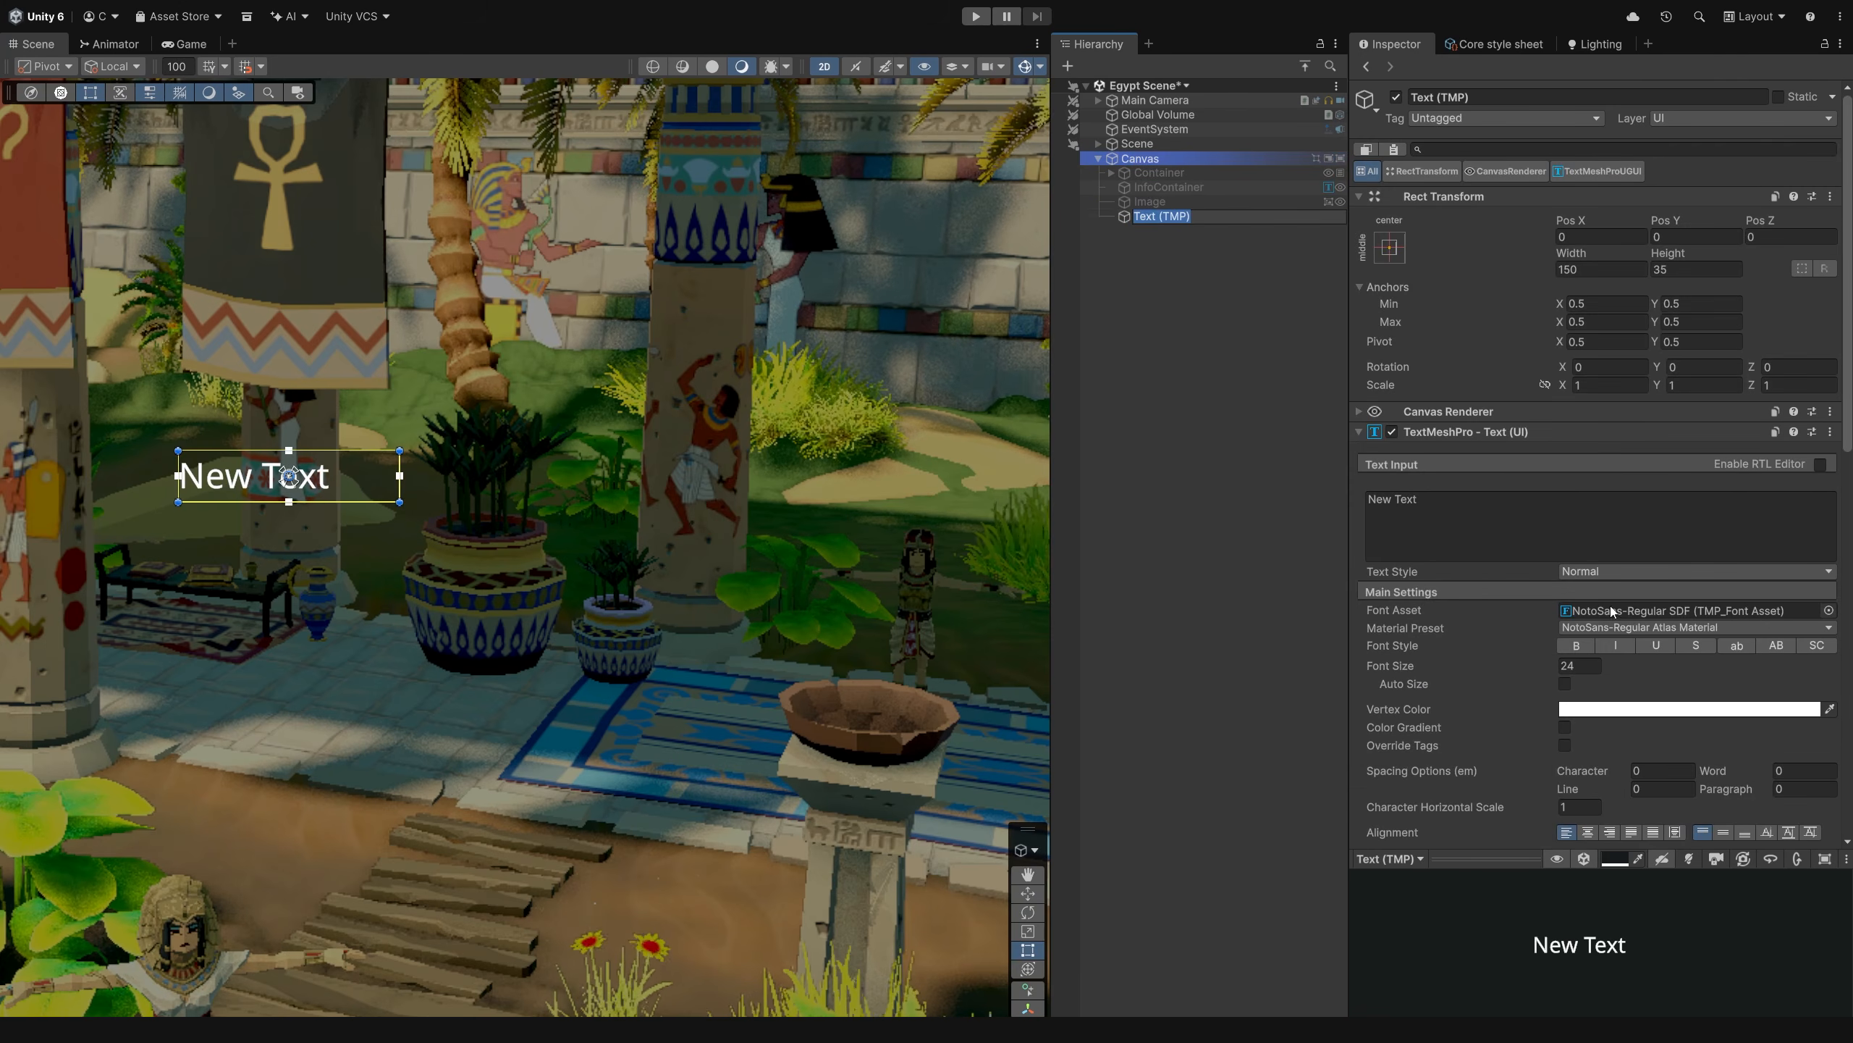
pyautogui.click(1159, 255)
pyautogui.click(1157, 218)
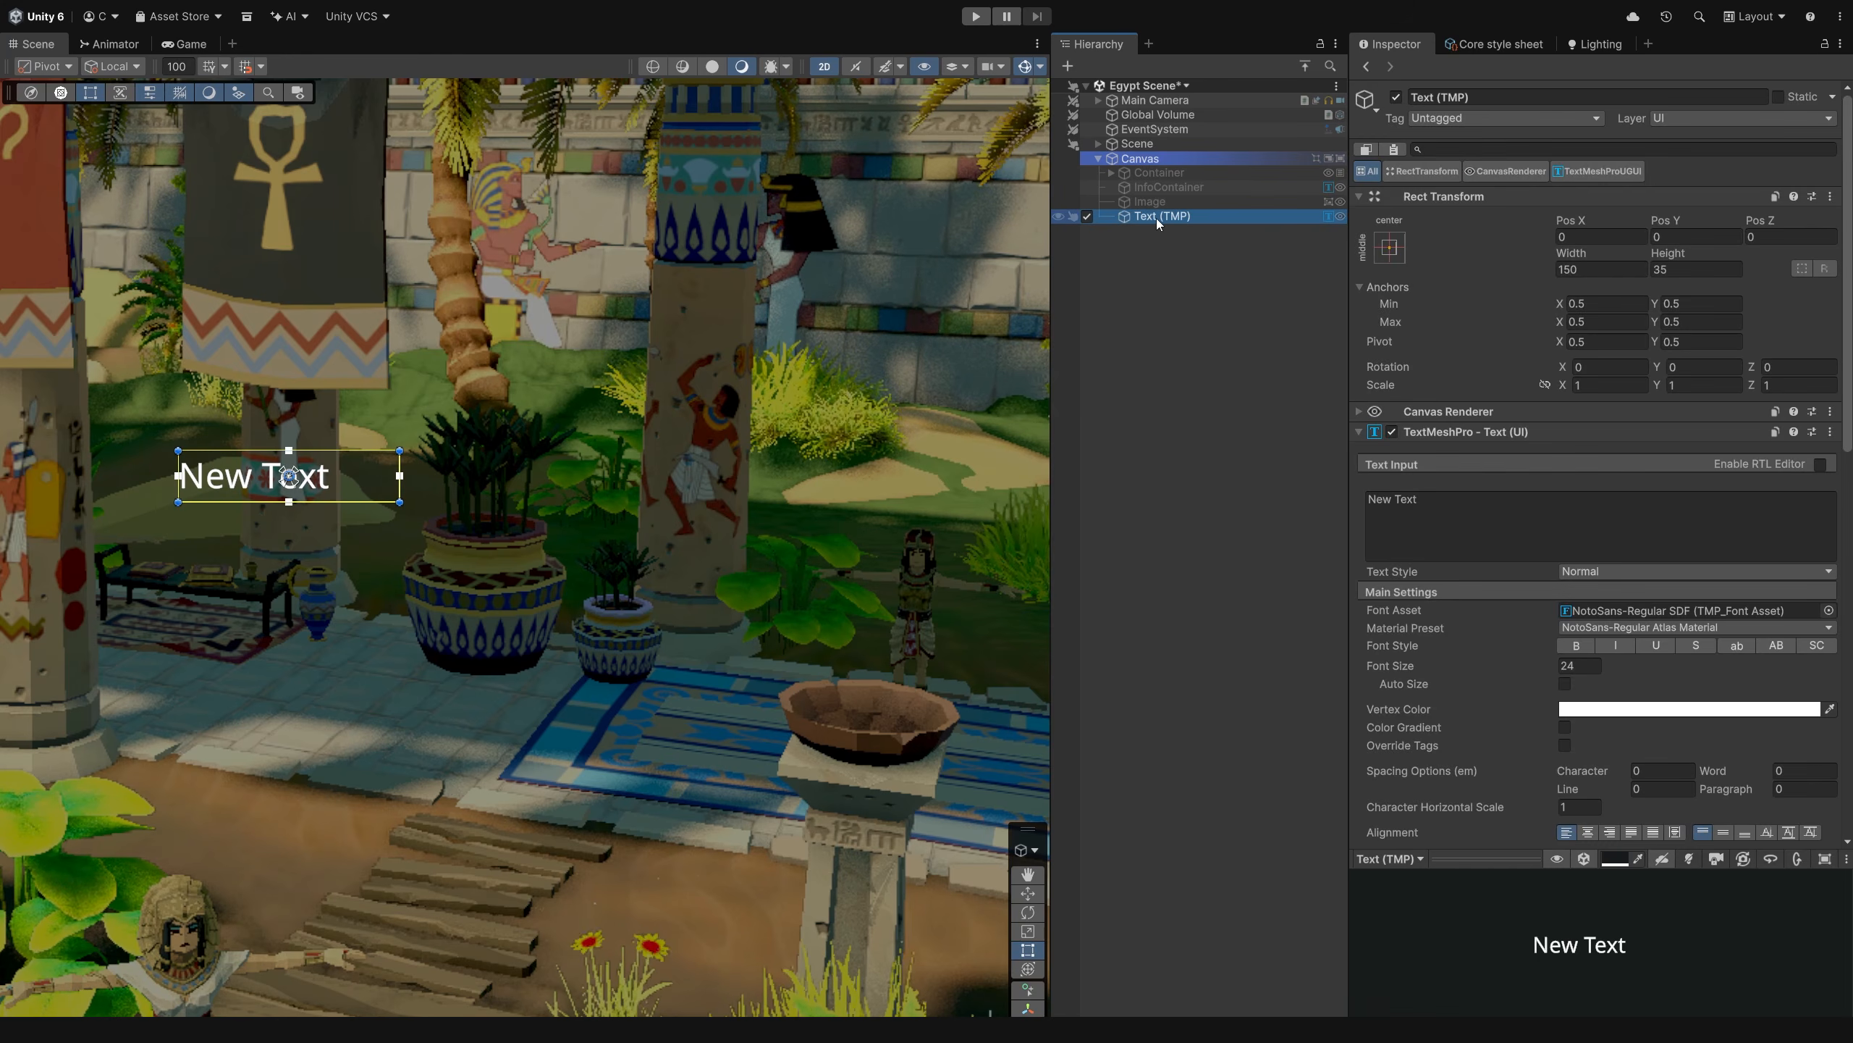
pyautogui.press('Delete')
# - Set the Default Font Asset to GochiHand-Regular SDF in the project's TextMesh Pro settings
pyautogui.press('F12')
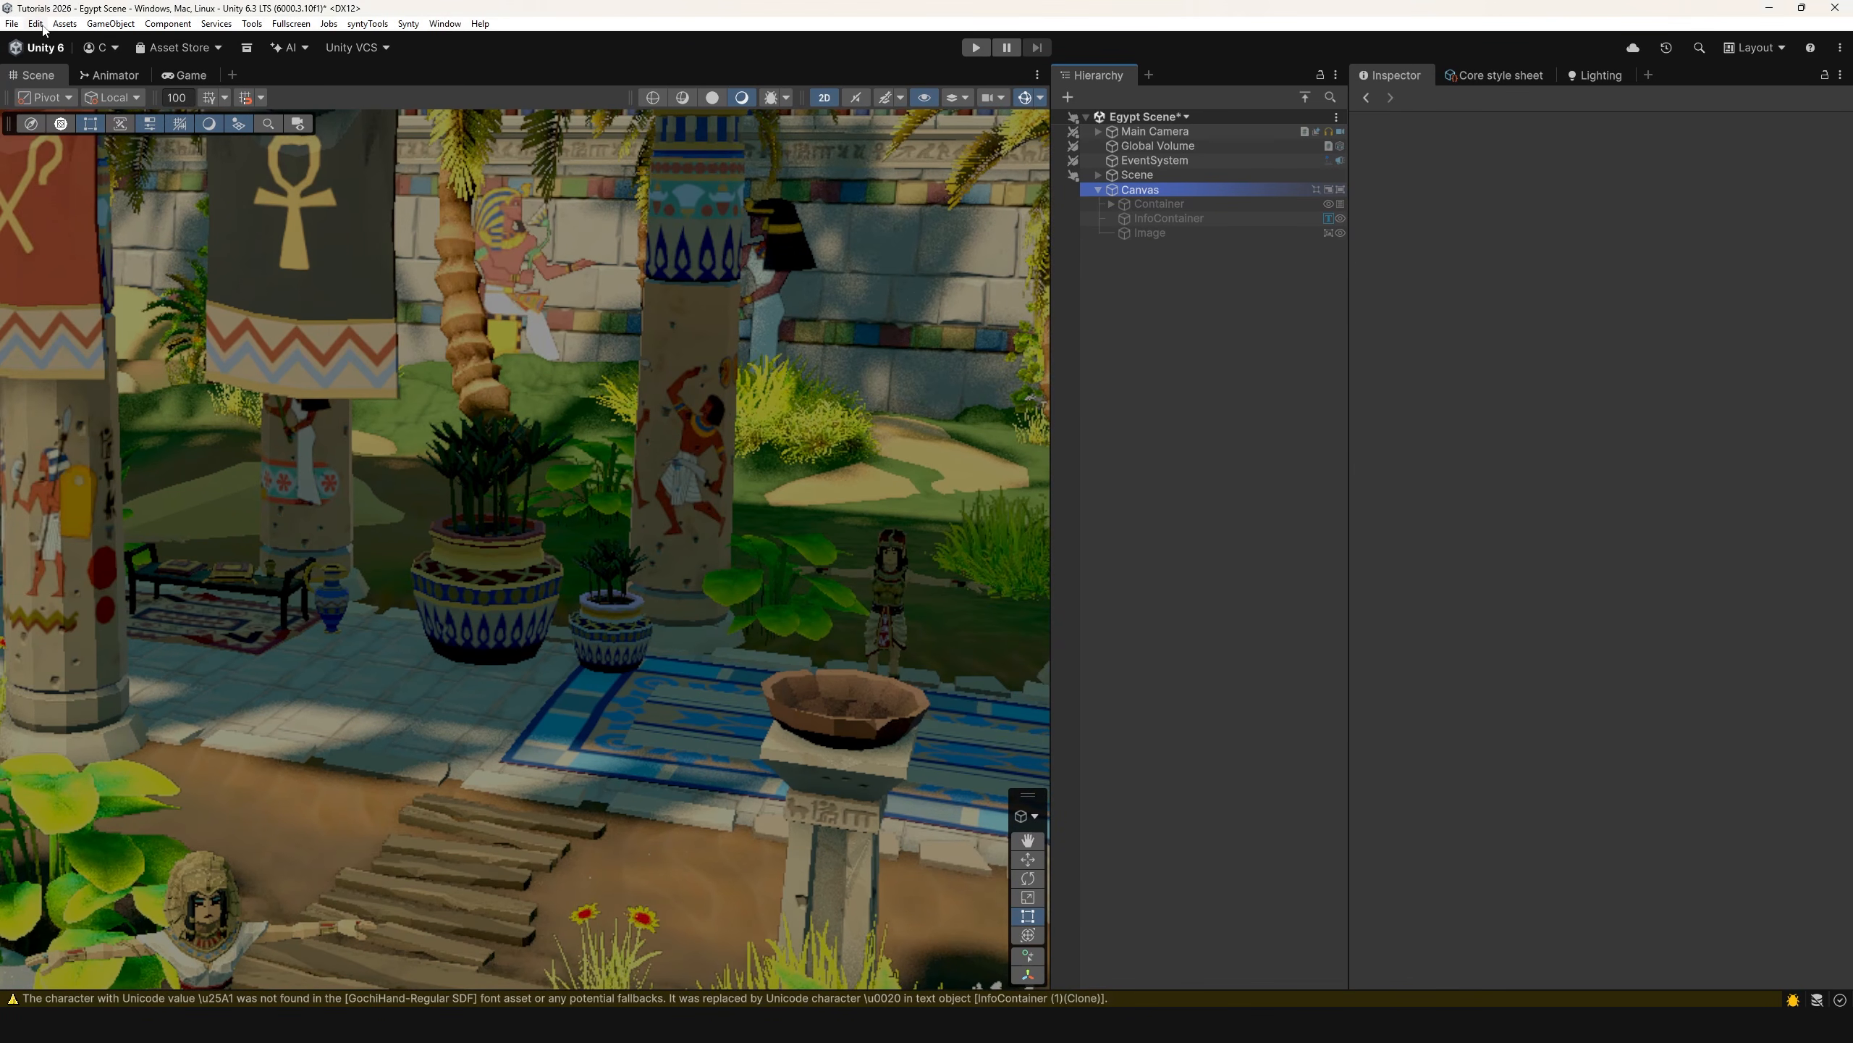
pyautogui.click(35, 24)
pyautogui.click(127, 477)
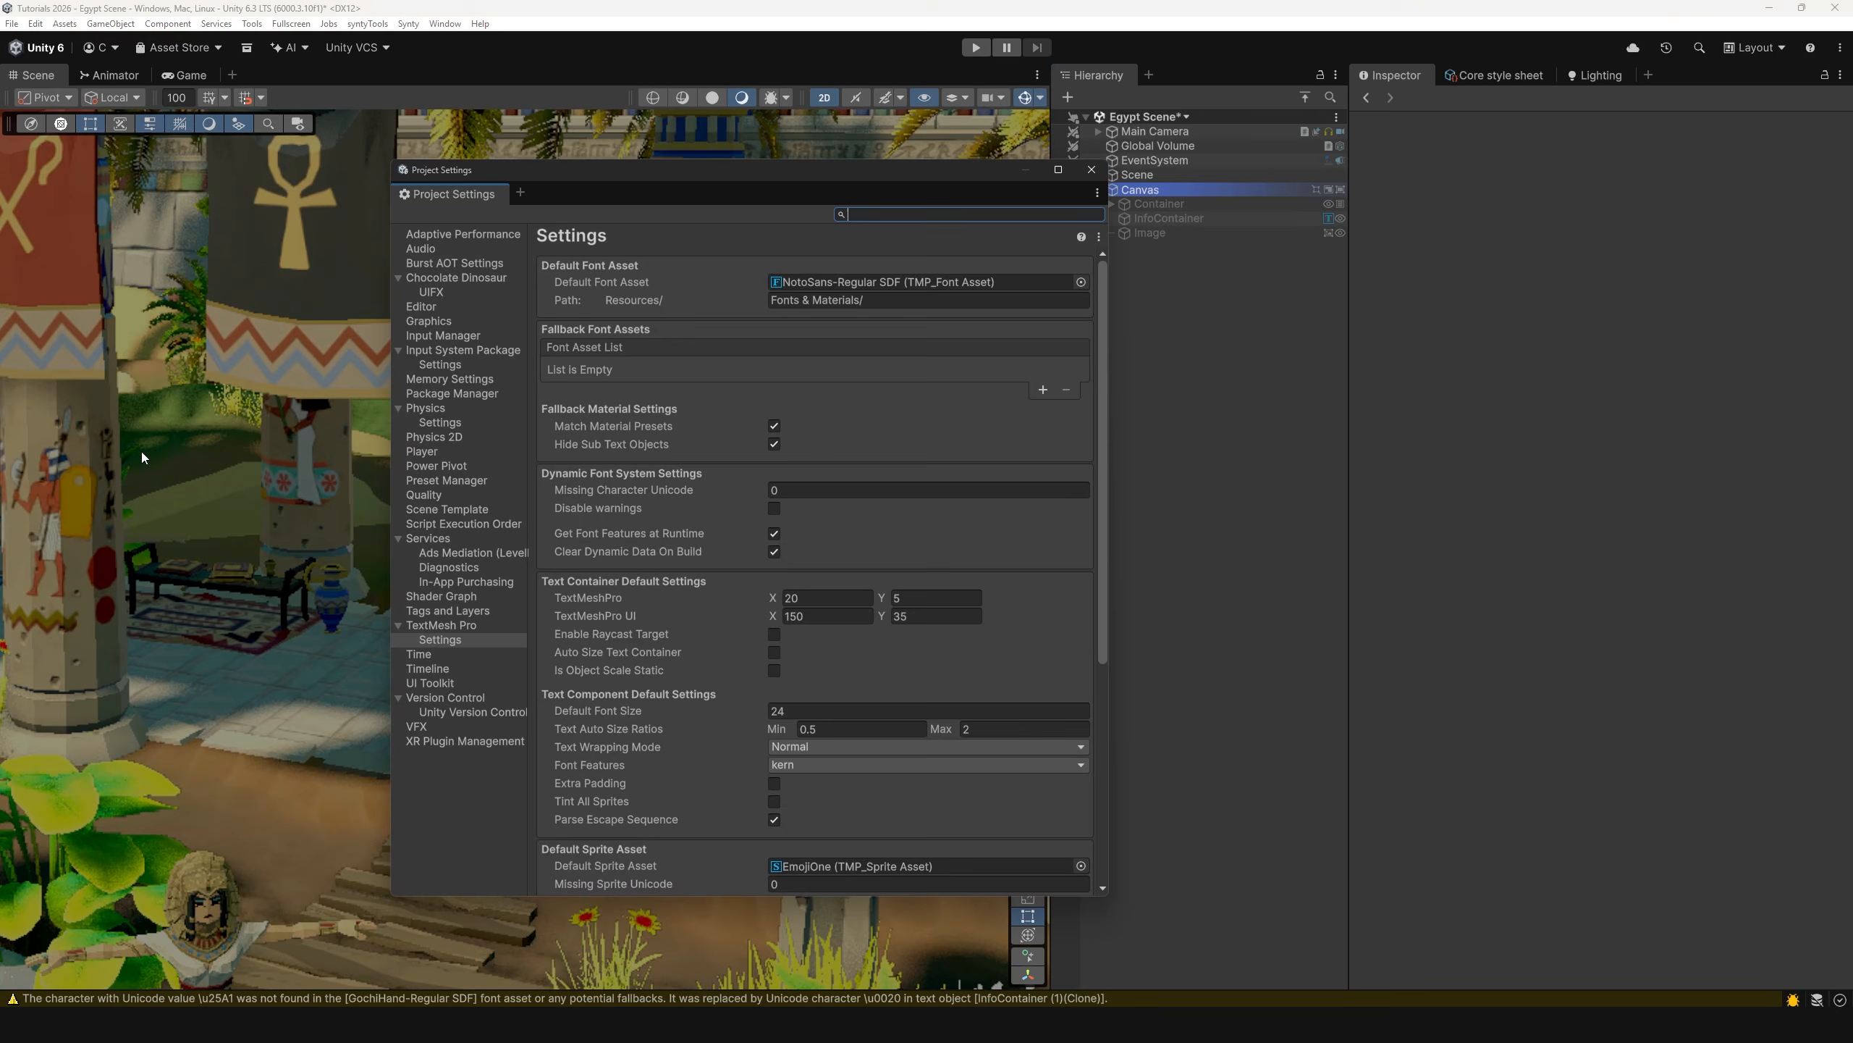
pyautogui.click(1081, 281)
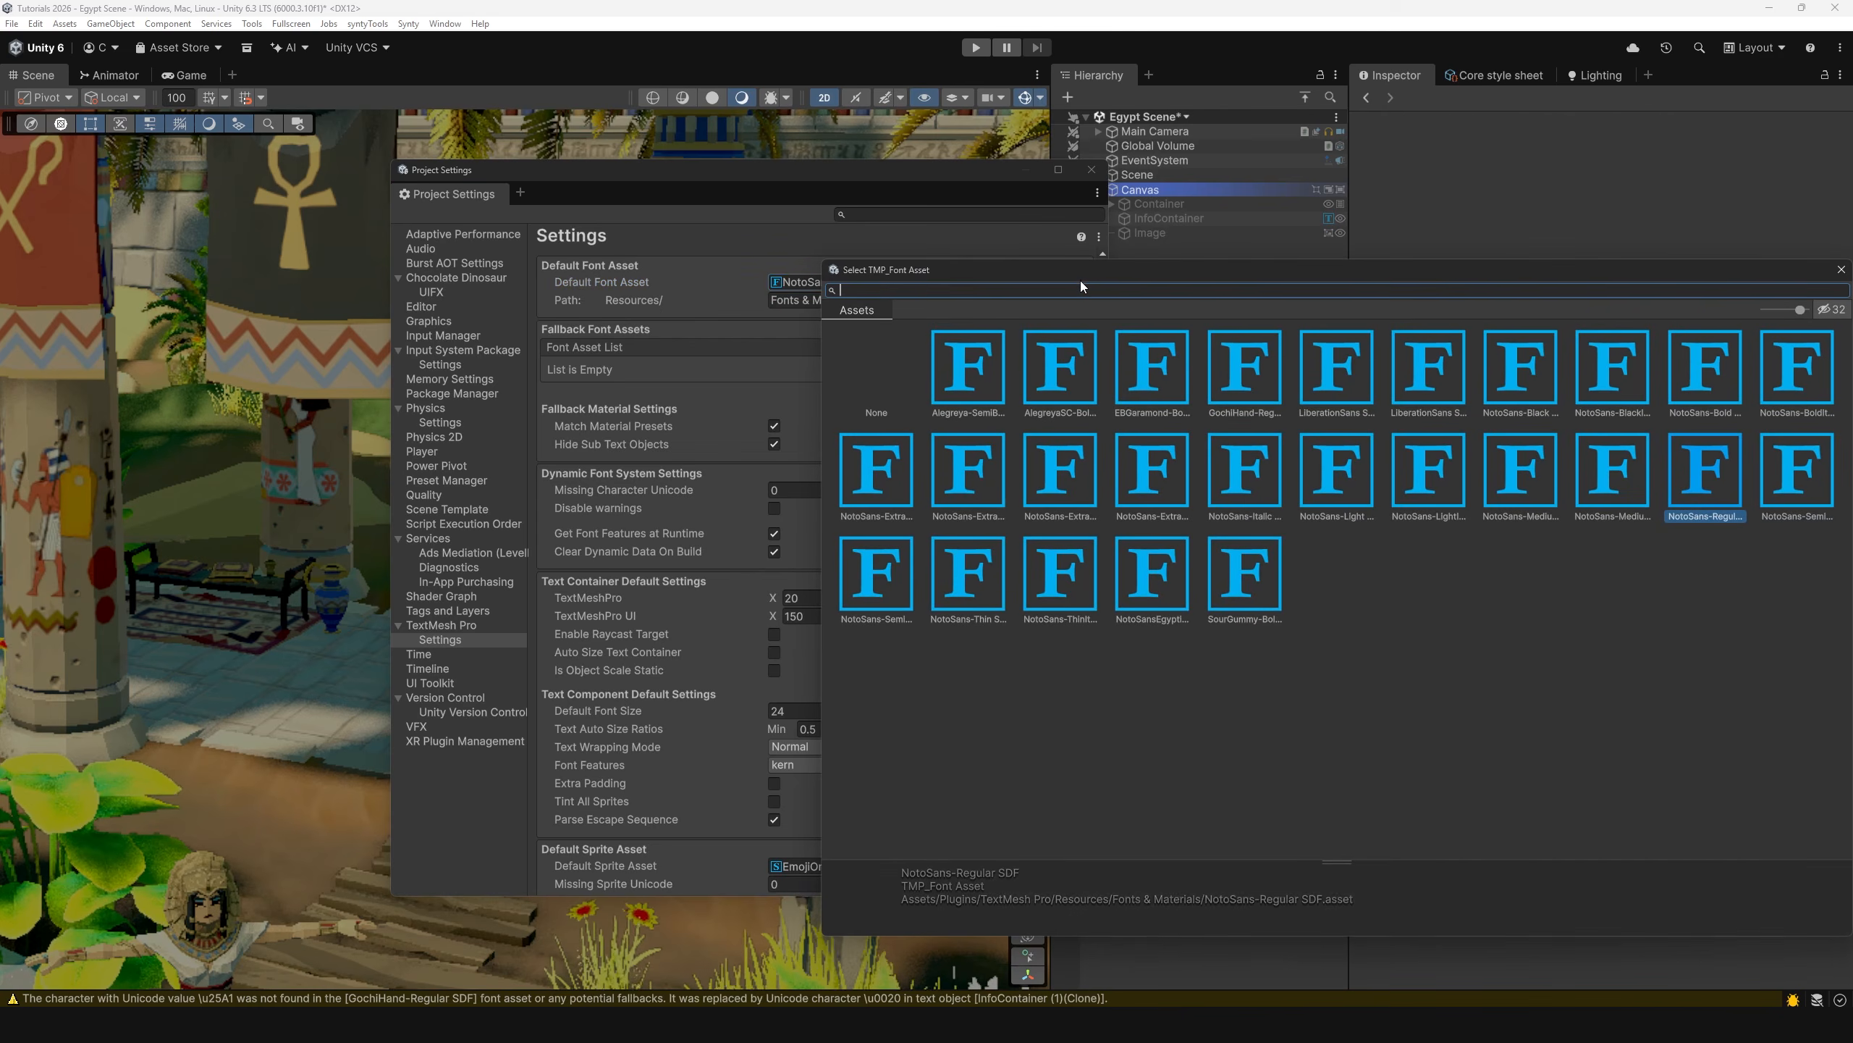
pyautogui.click(1240, 376)
pyautogui.doubleClick(1240, 376)
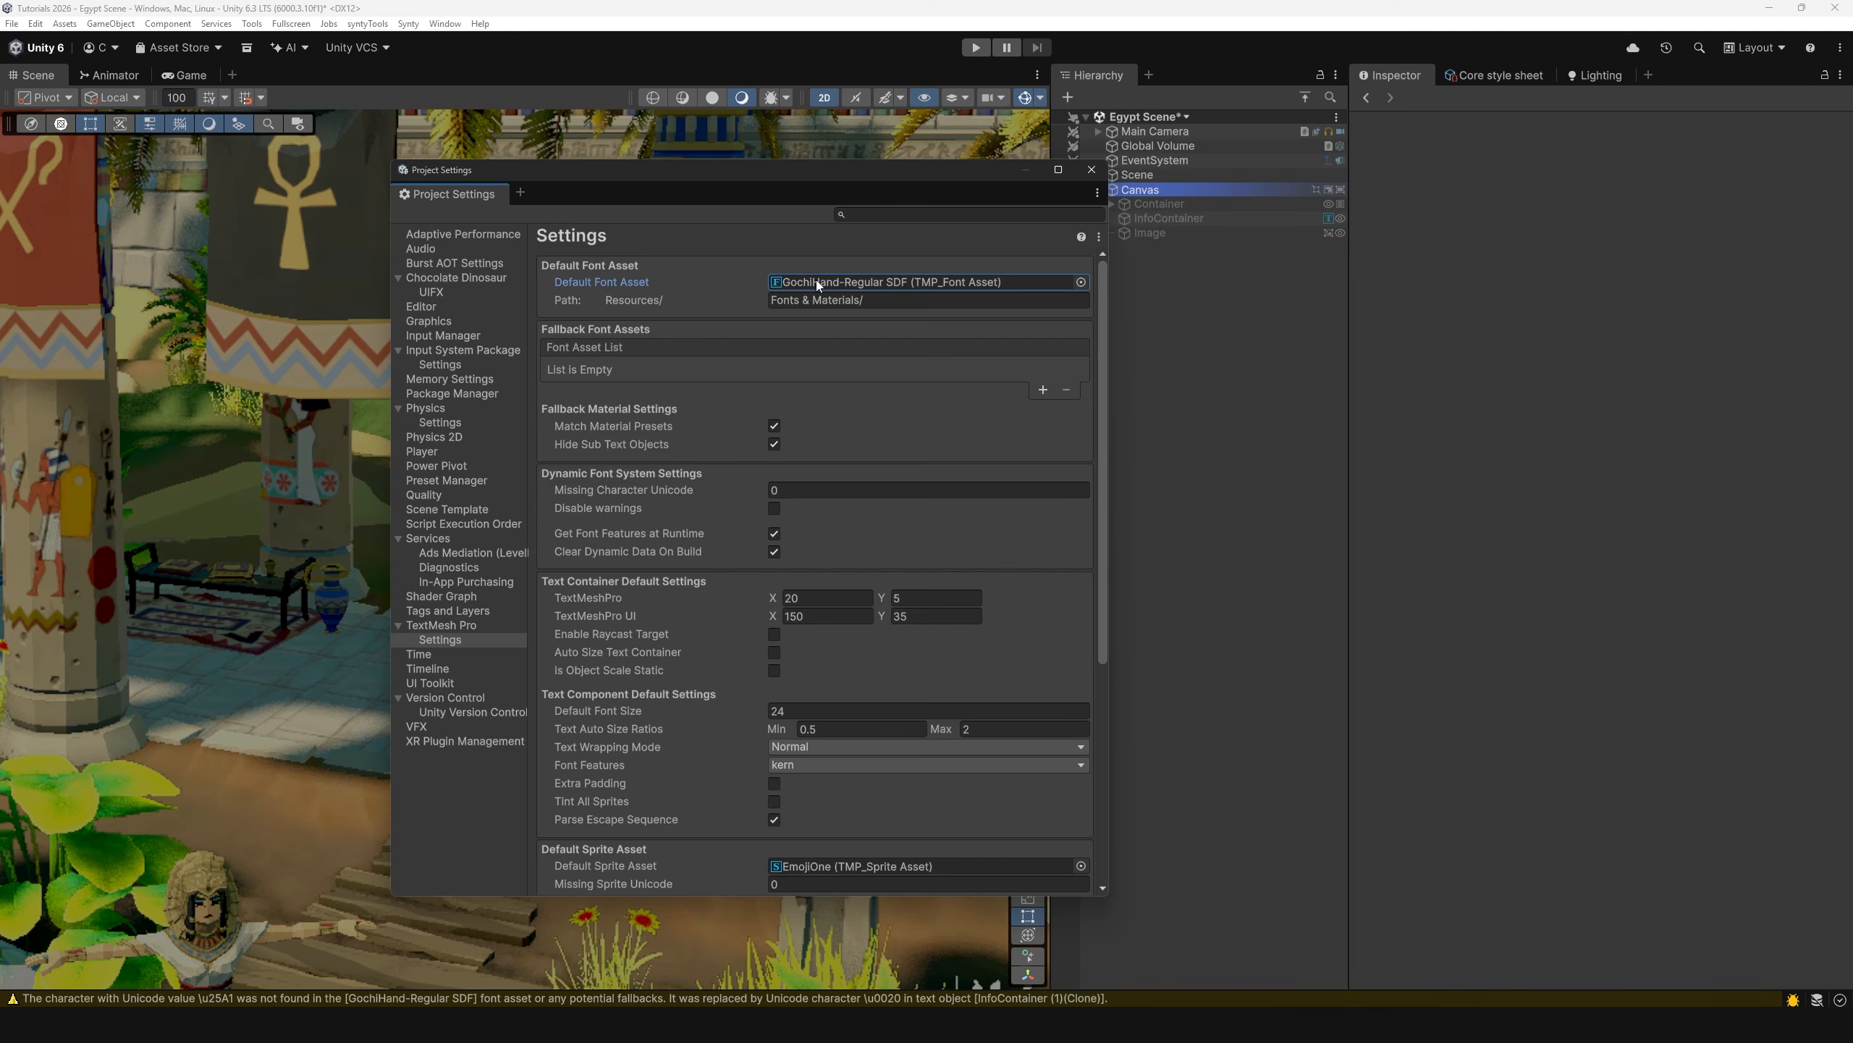
pyautogui.click(1092, 170)
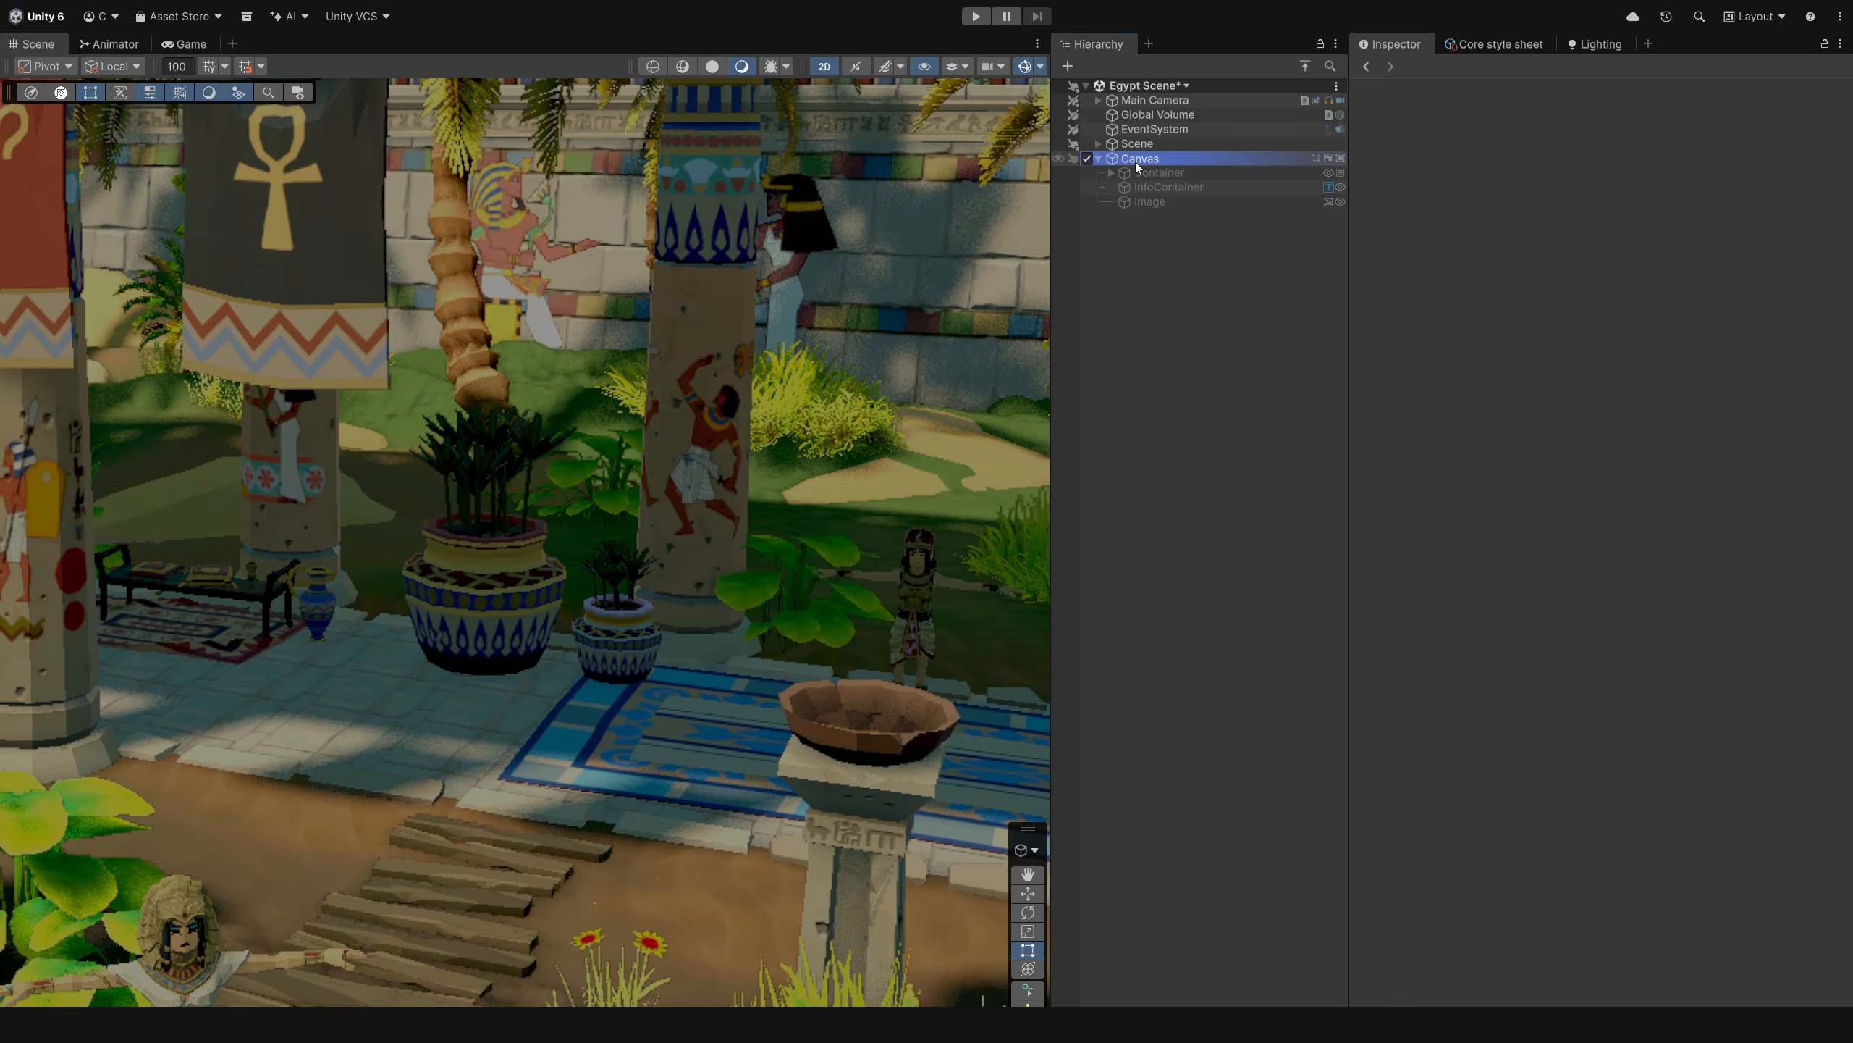
# - Add a TextMeshPro text object to the Canvas to test the new default font
pyautogui.rightClick(1136, 161)
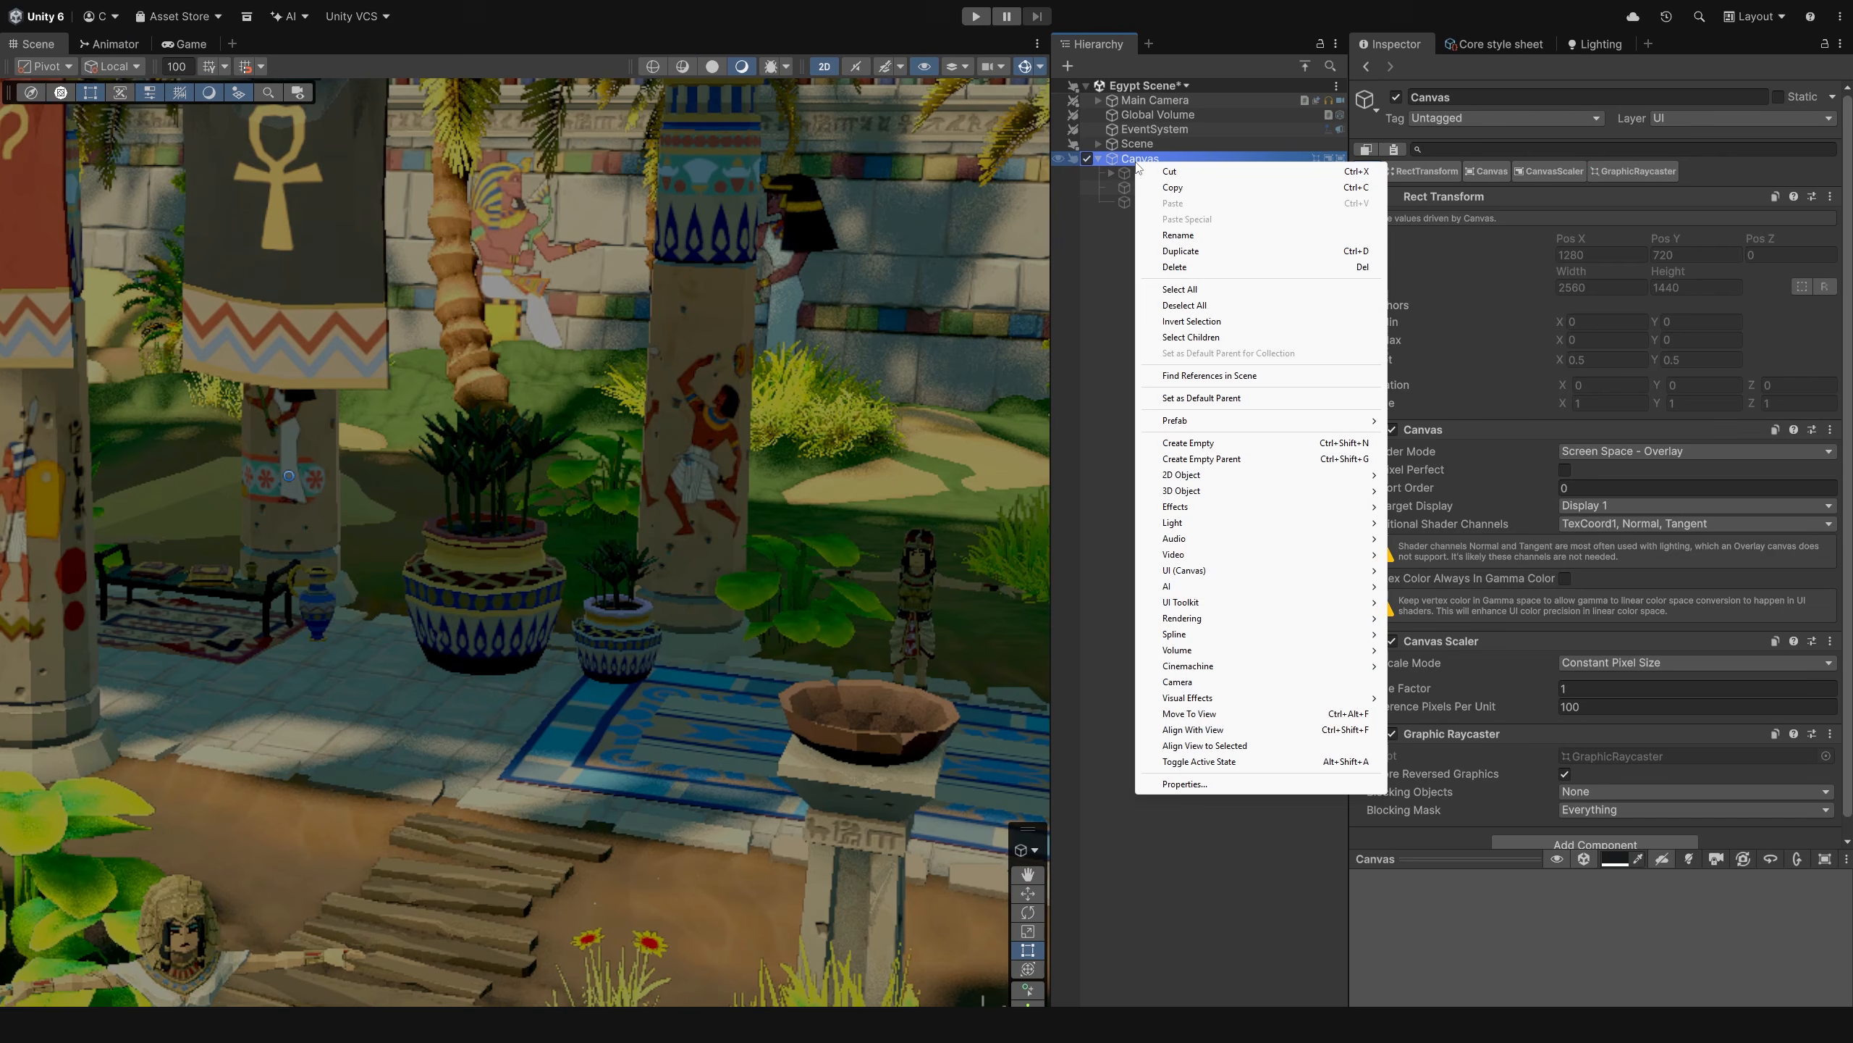
pyautogui.moveTo(1298, 574)
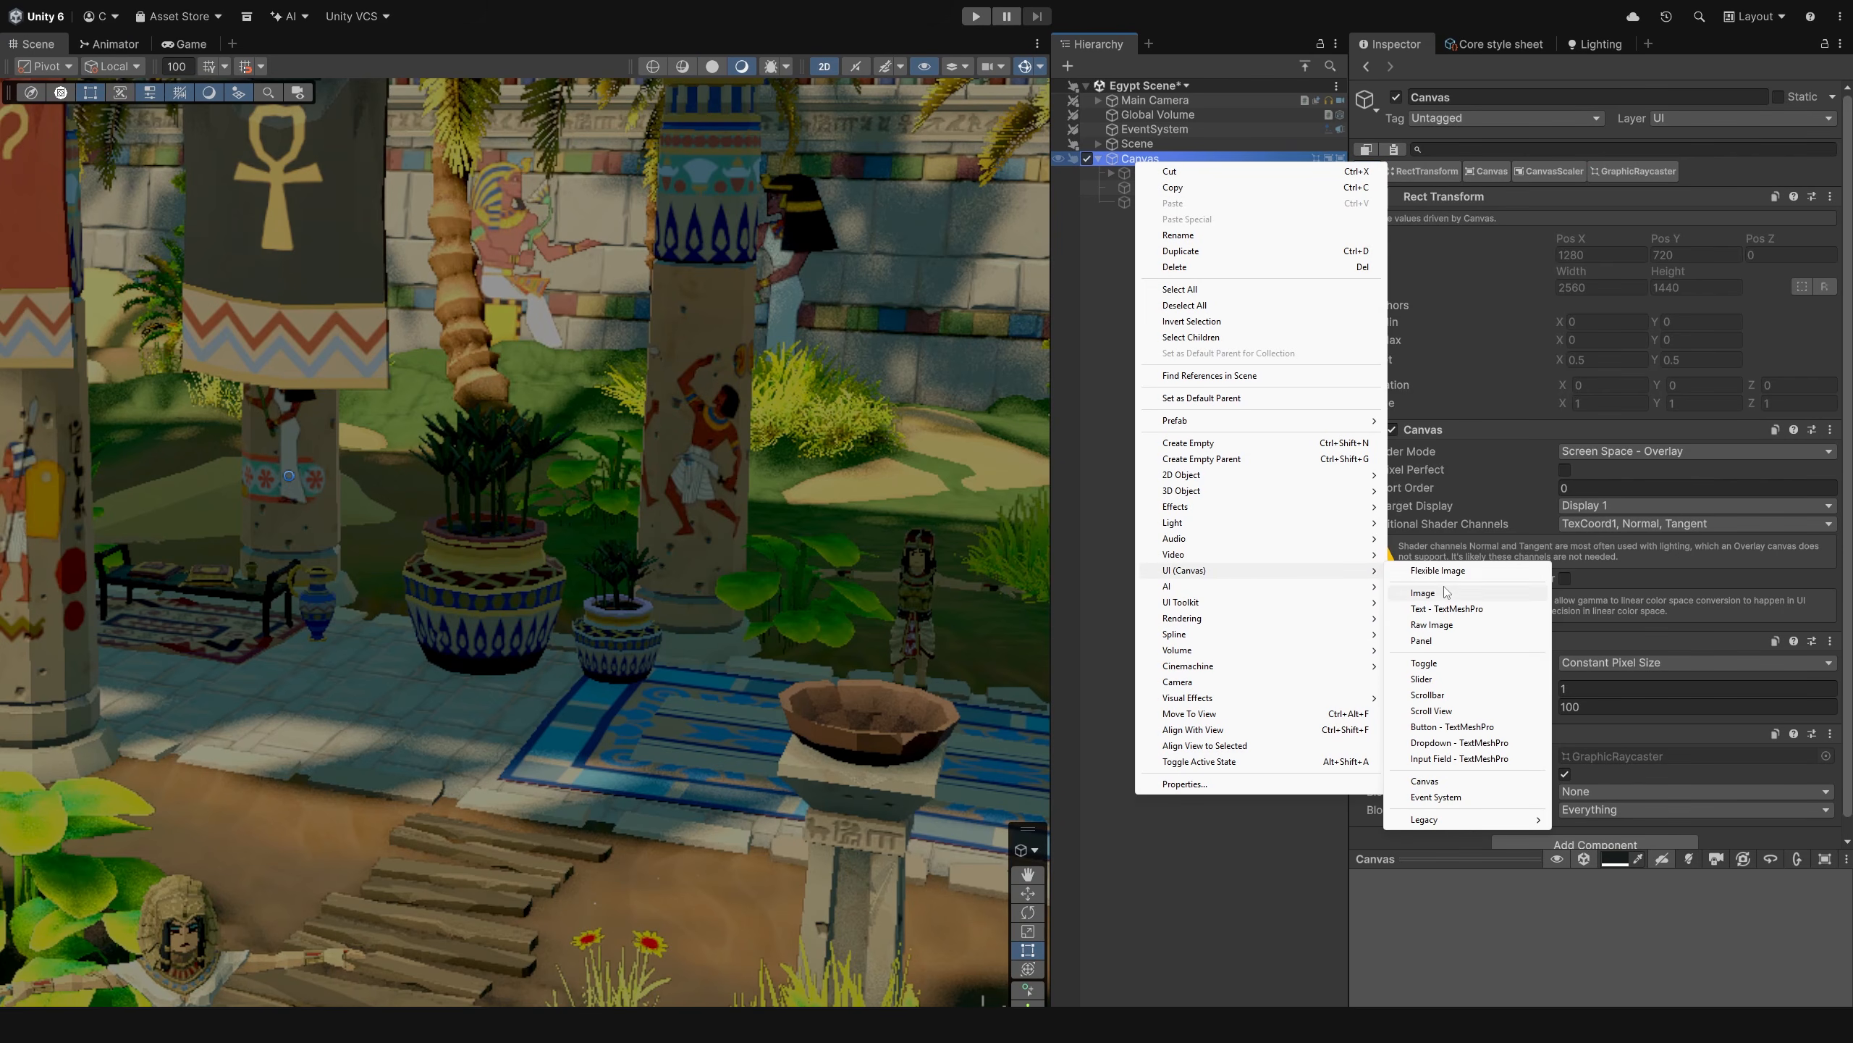
pyautogui.click(1451, 608)
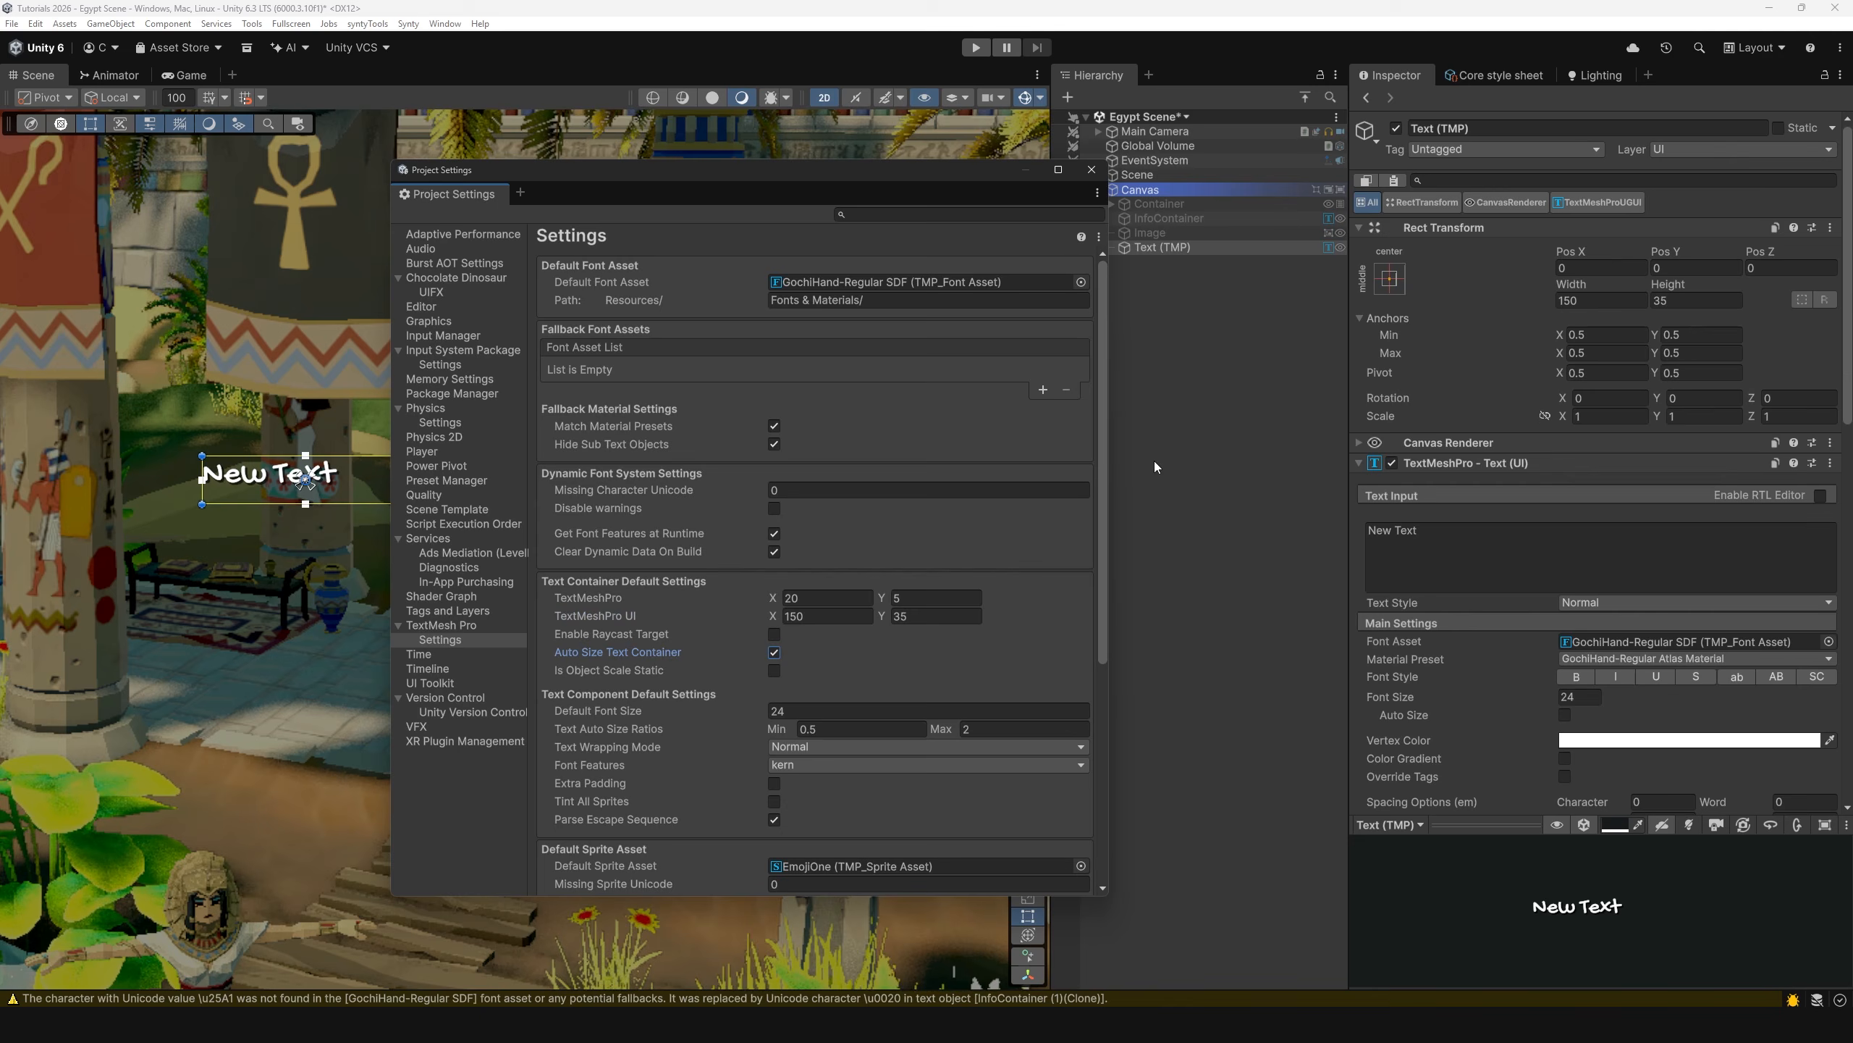
# - Enable Auto Size Text Container in the TextMesh Pro settings and delete the test Text (TMP) object from the Canvas
pyautogui.click(1093, 170)
pyautogui.click(1152, 233)
pyautogui.click(1161, 247)
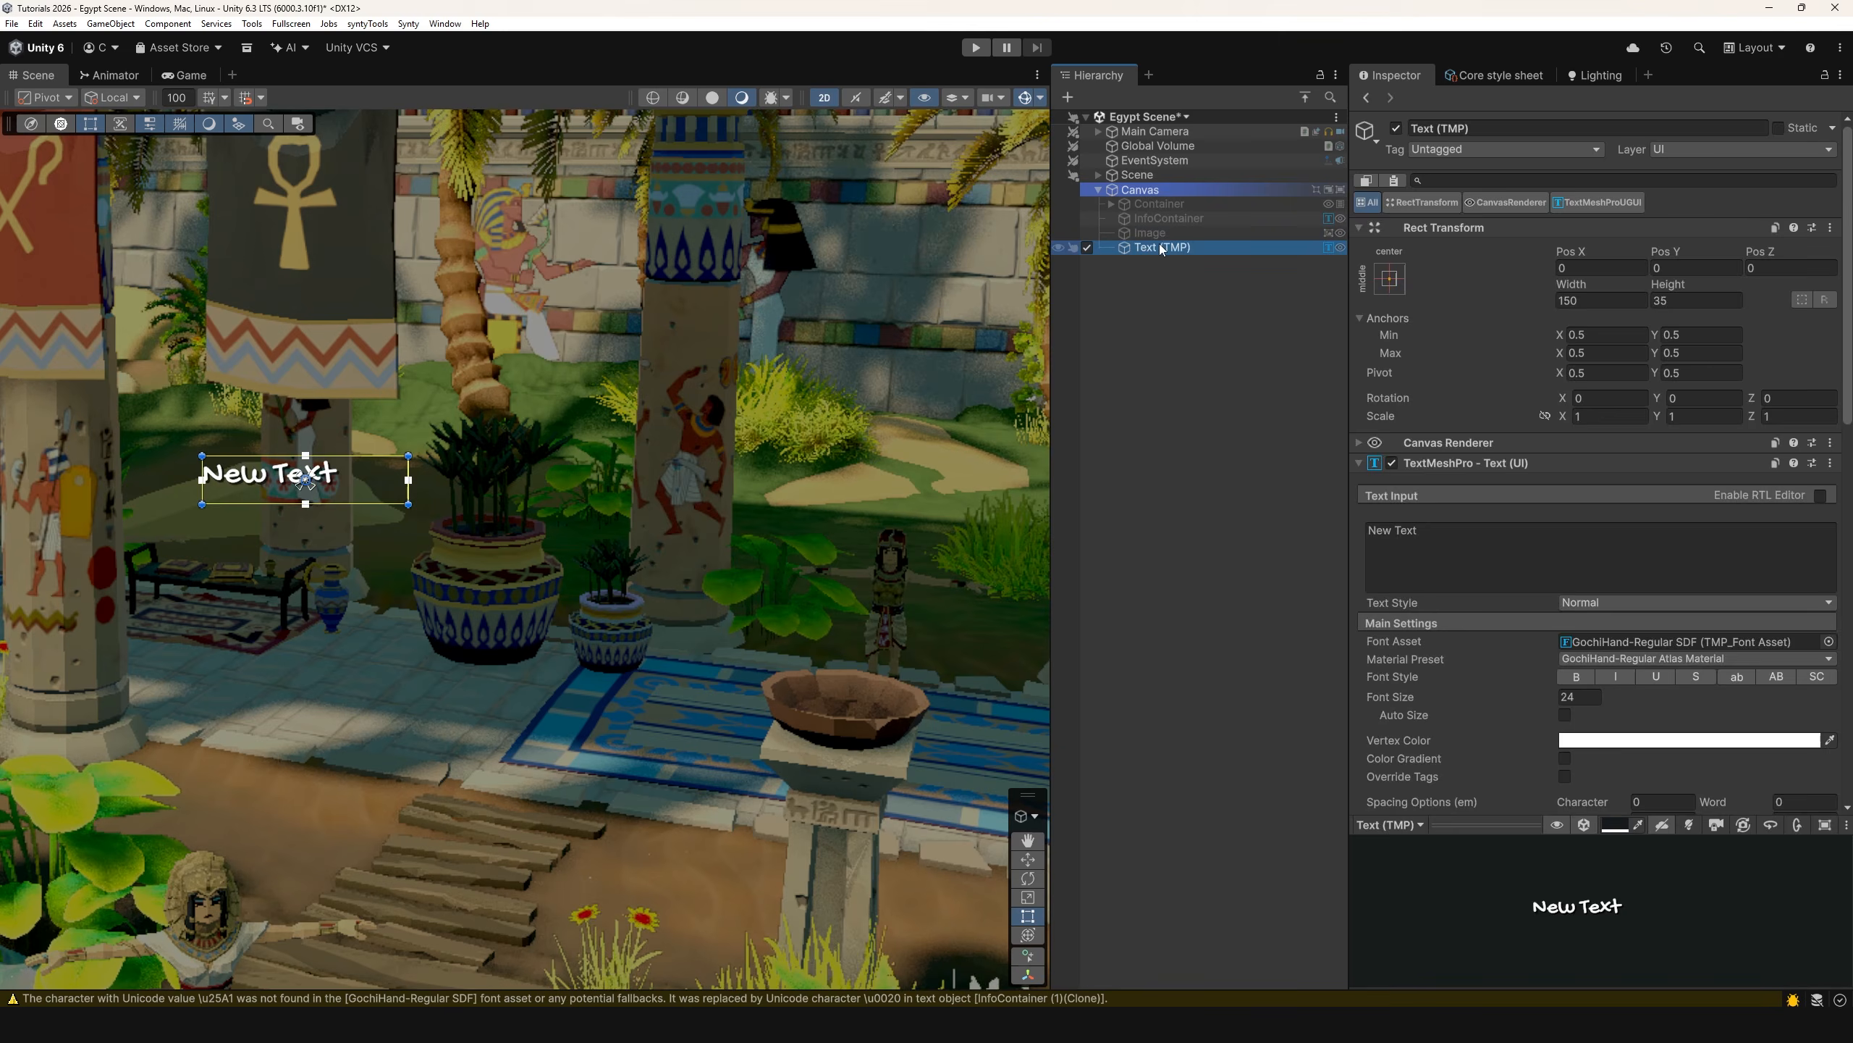
pyautogui.press('Delete')
# - Add a fresh TextMeshPro text object to the Canvas and append filler letters to its default text
pyautogui.rightClick(1151, 191)
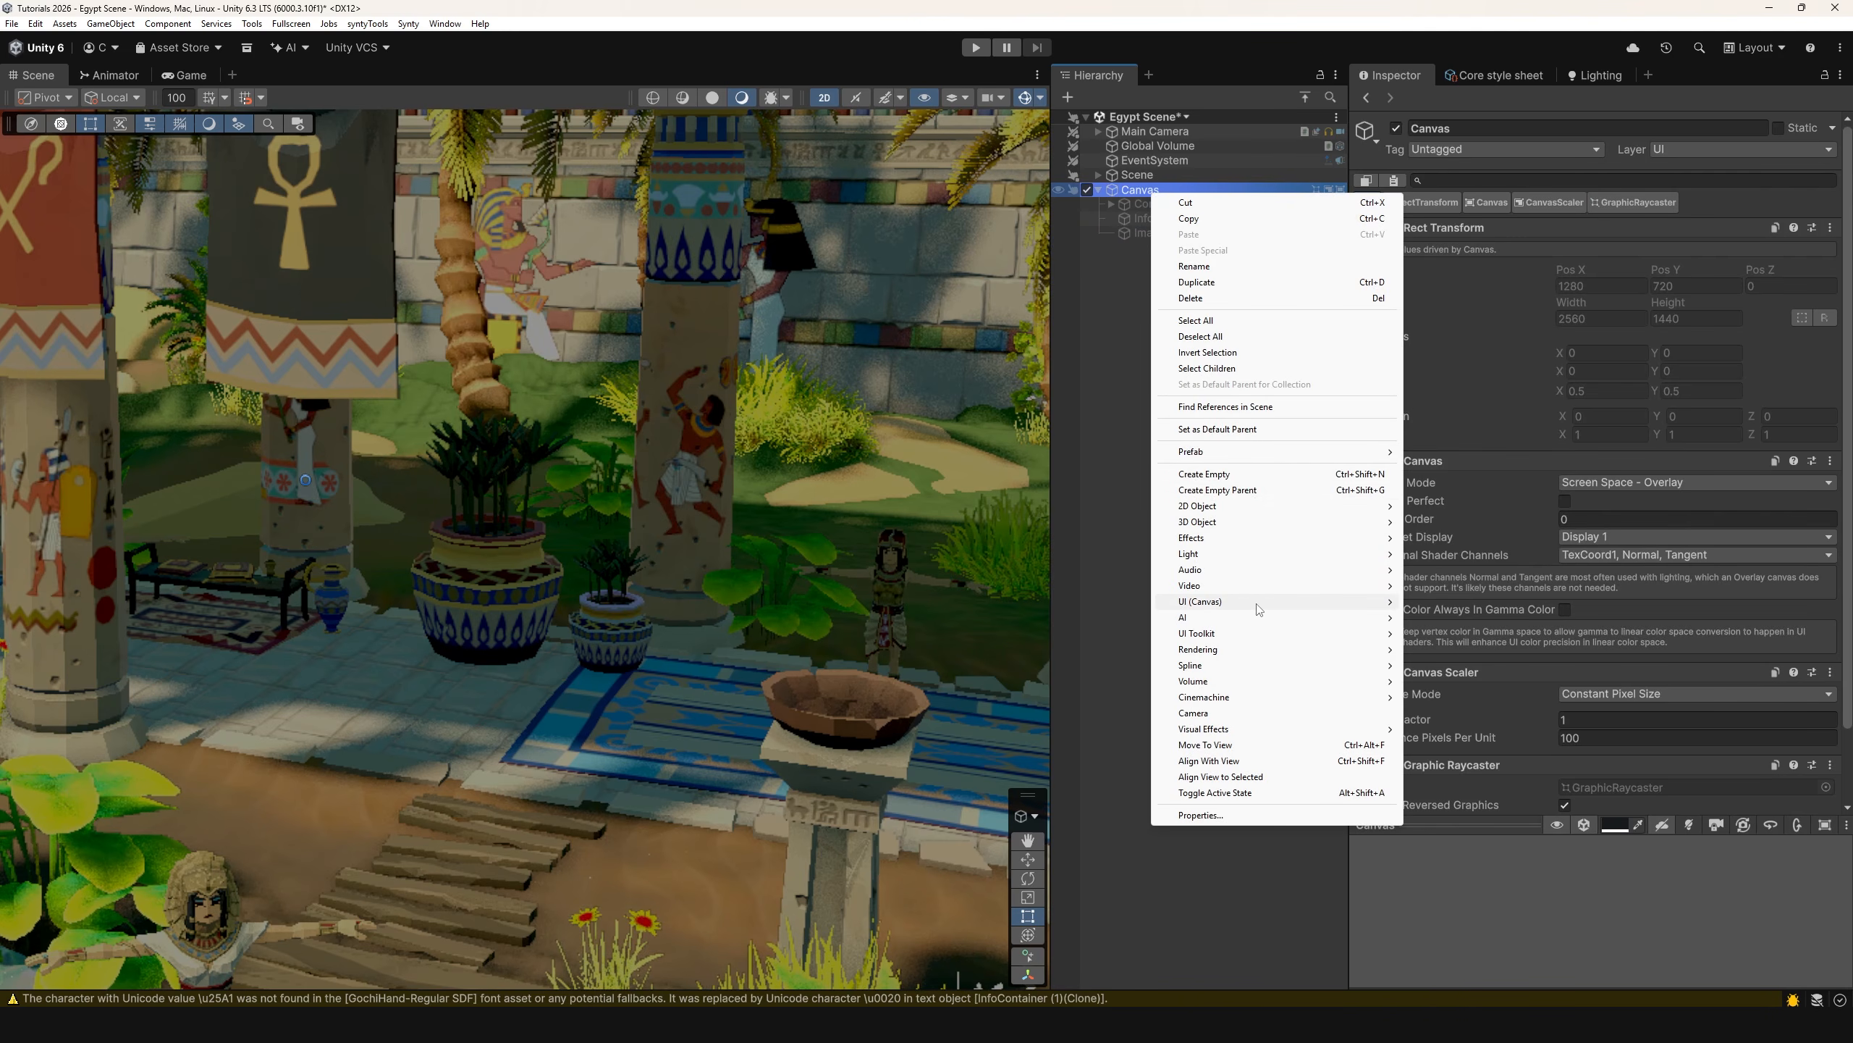
pyautogui.moveTo(1258, 608)
pyautogui.click(1453, 640)
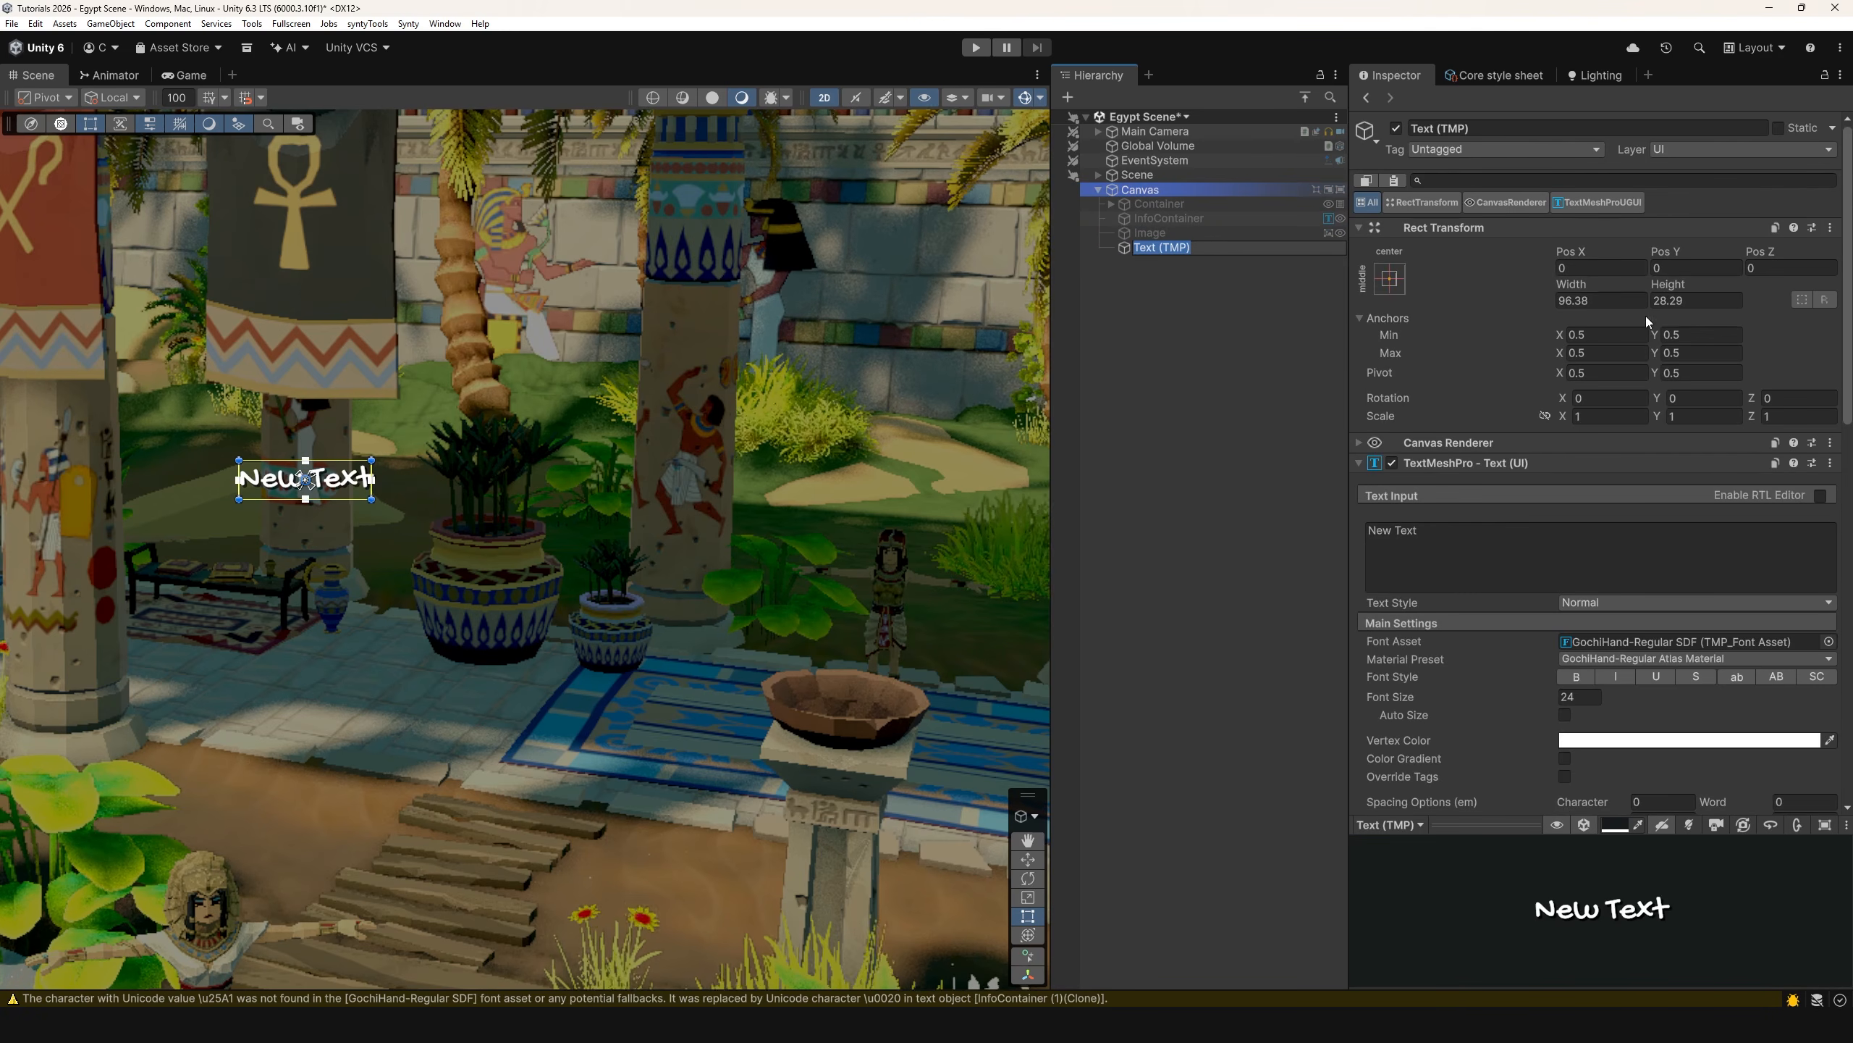
pyautogui.click(1499, 539)
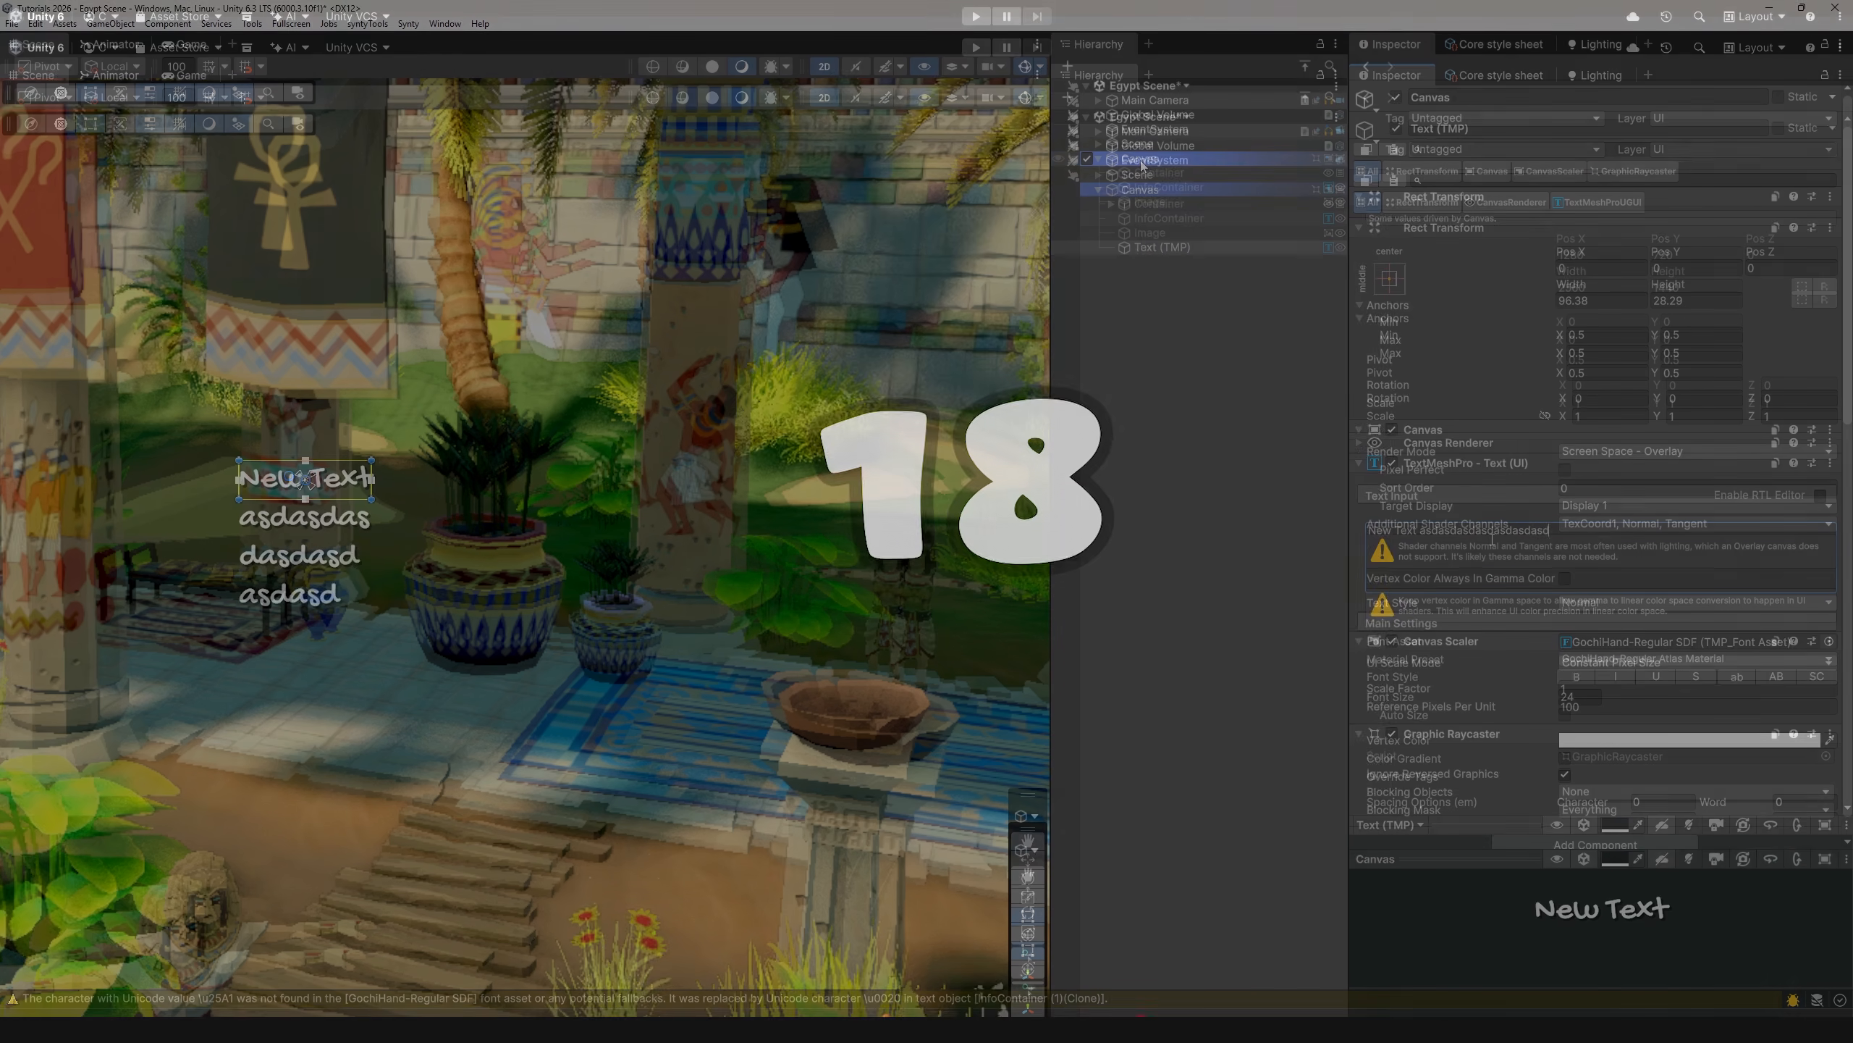
# - Add a Flexible Image to the Canvas
pyautogui.rightClick(1142, 194)
pyautogui.moveTo(1260, 574)
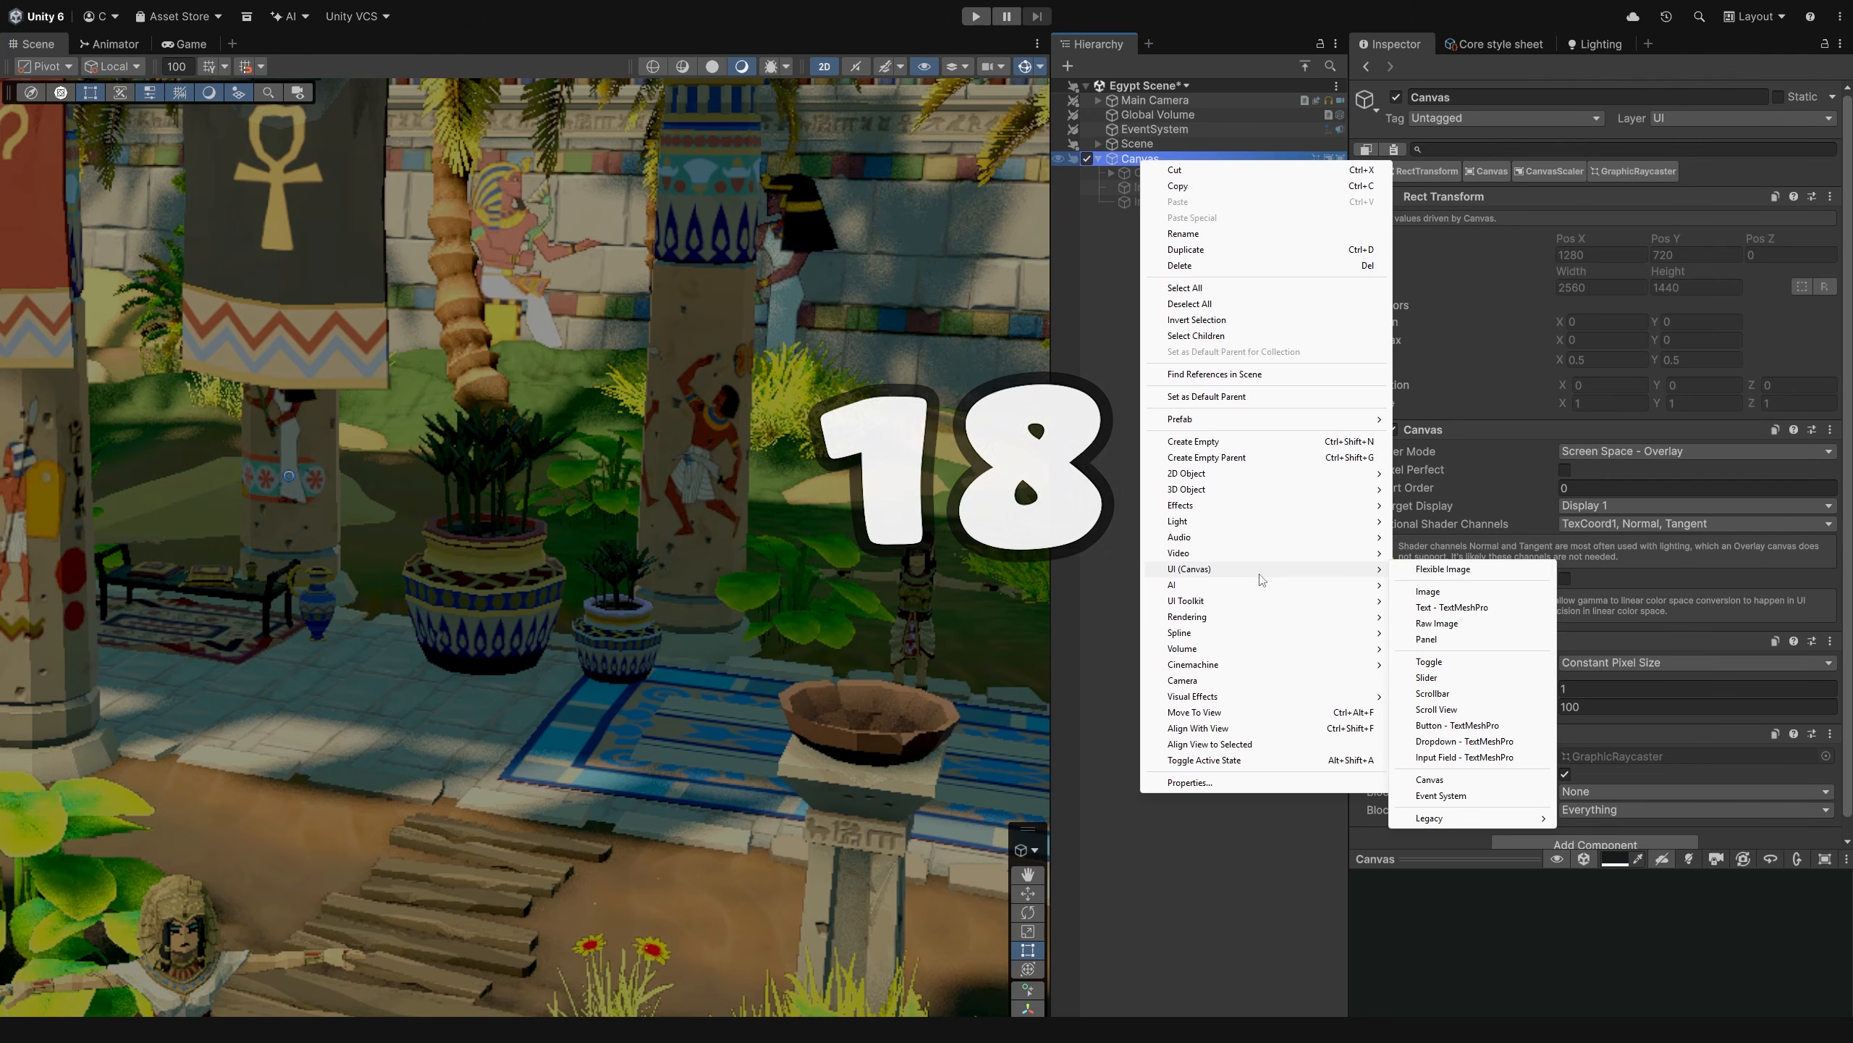
pyautogui.click(1463, 569)
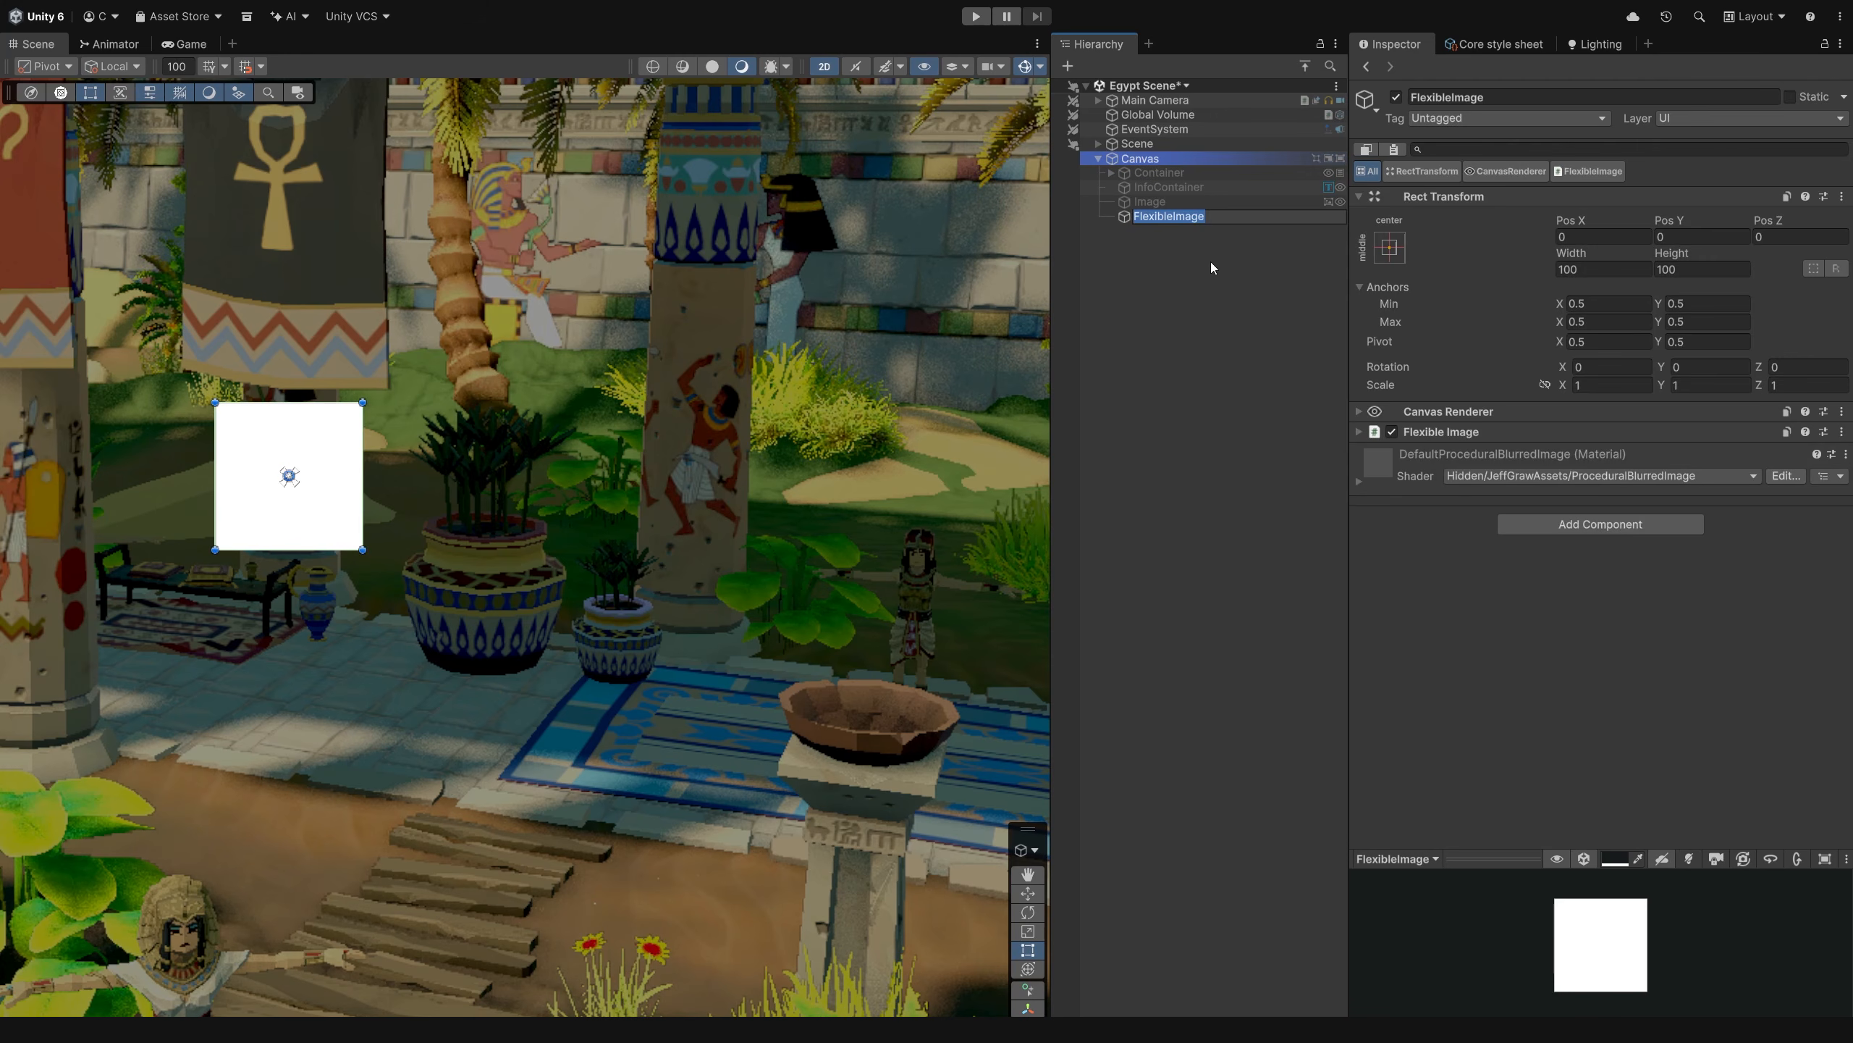
# - Set all four corner chamfers of the Flexible Image's shape to 40 and enable Squircle
pyautogui.click(1359, 431)
pyautogui.click(1359, 619)
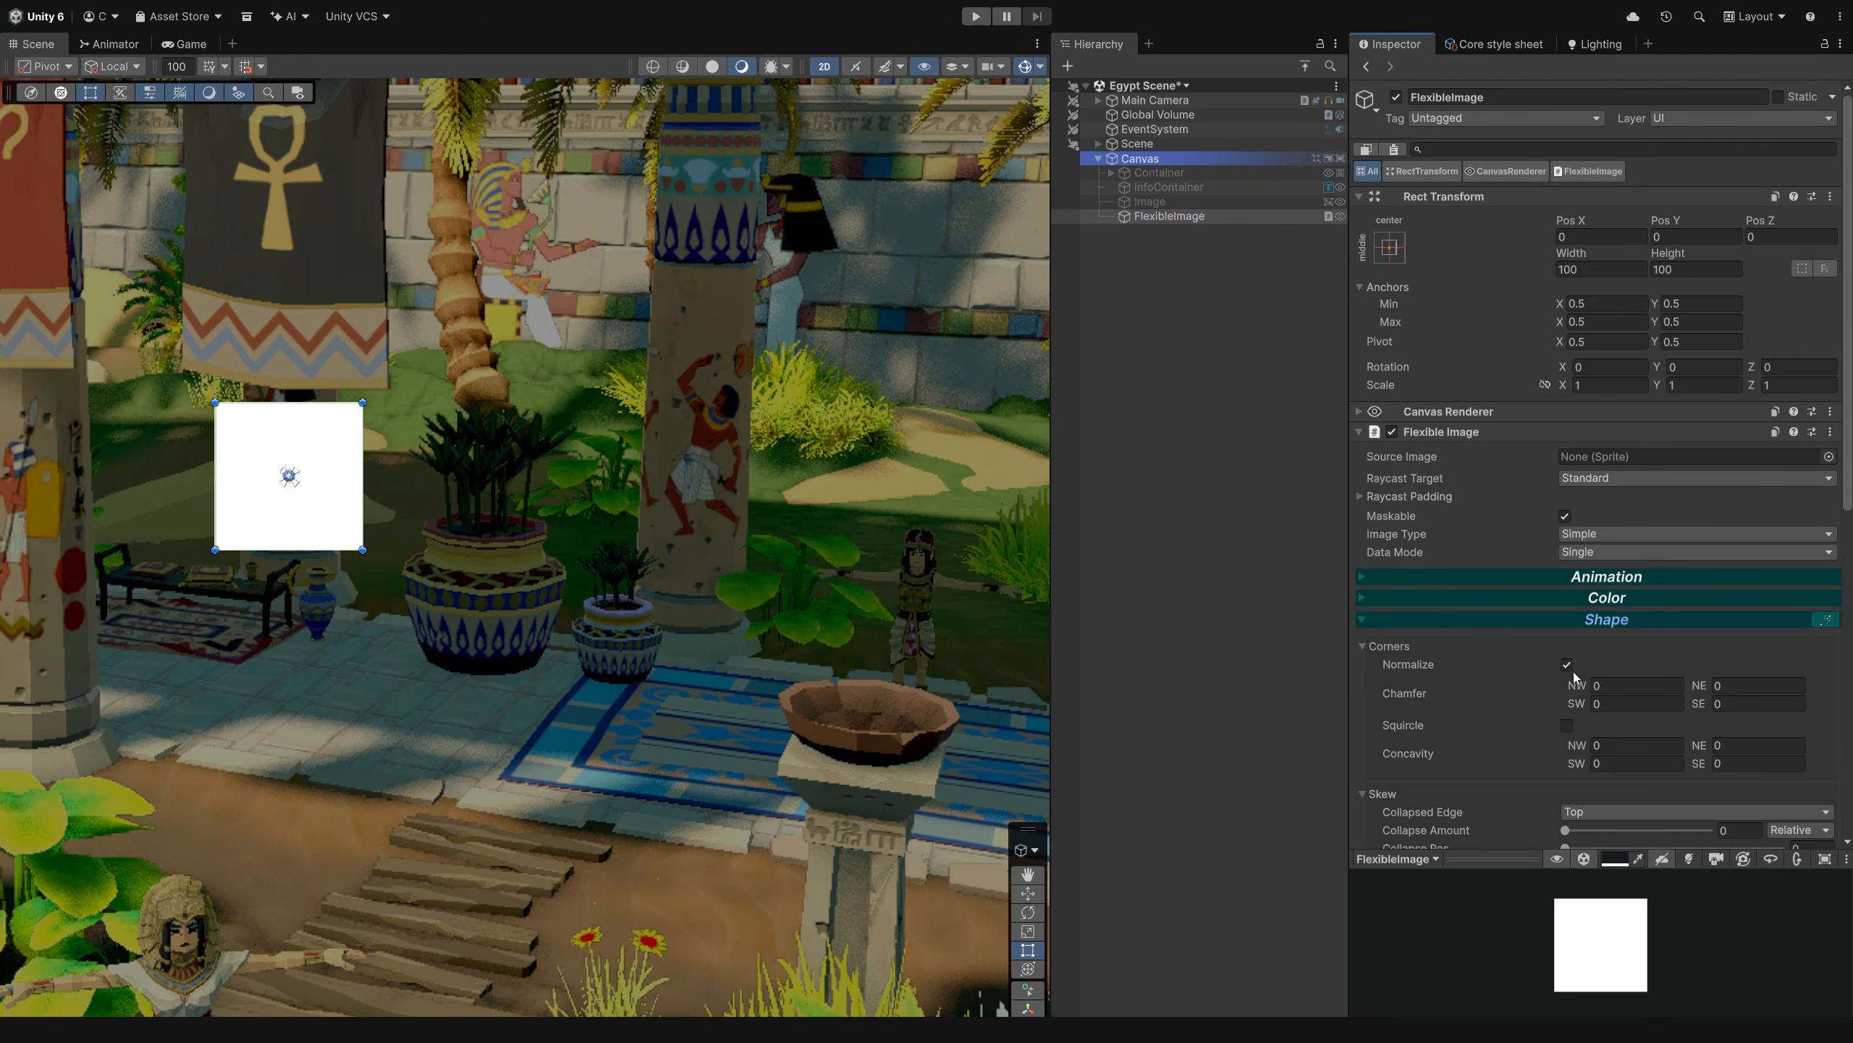
pyautogui.click(1613, 686)
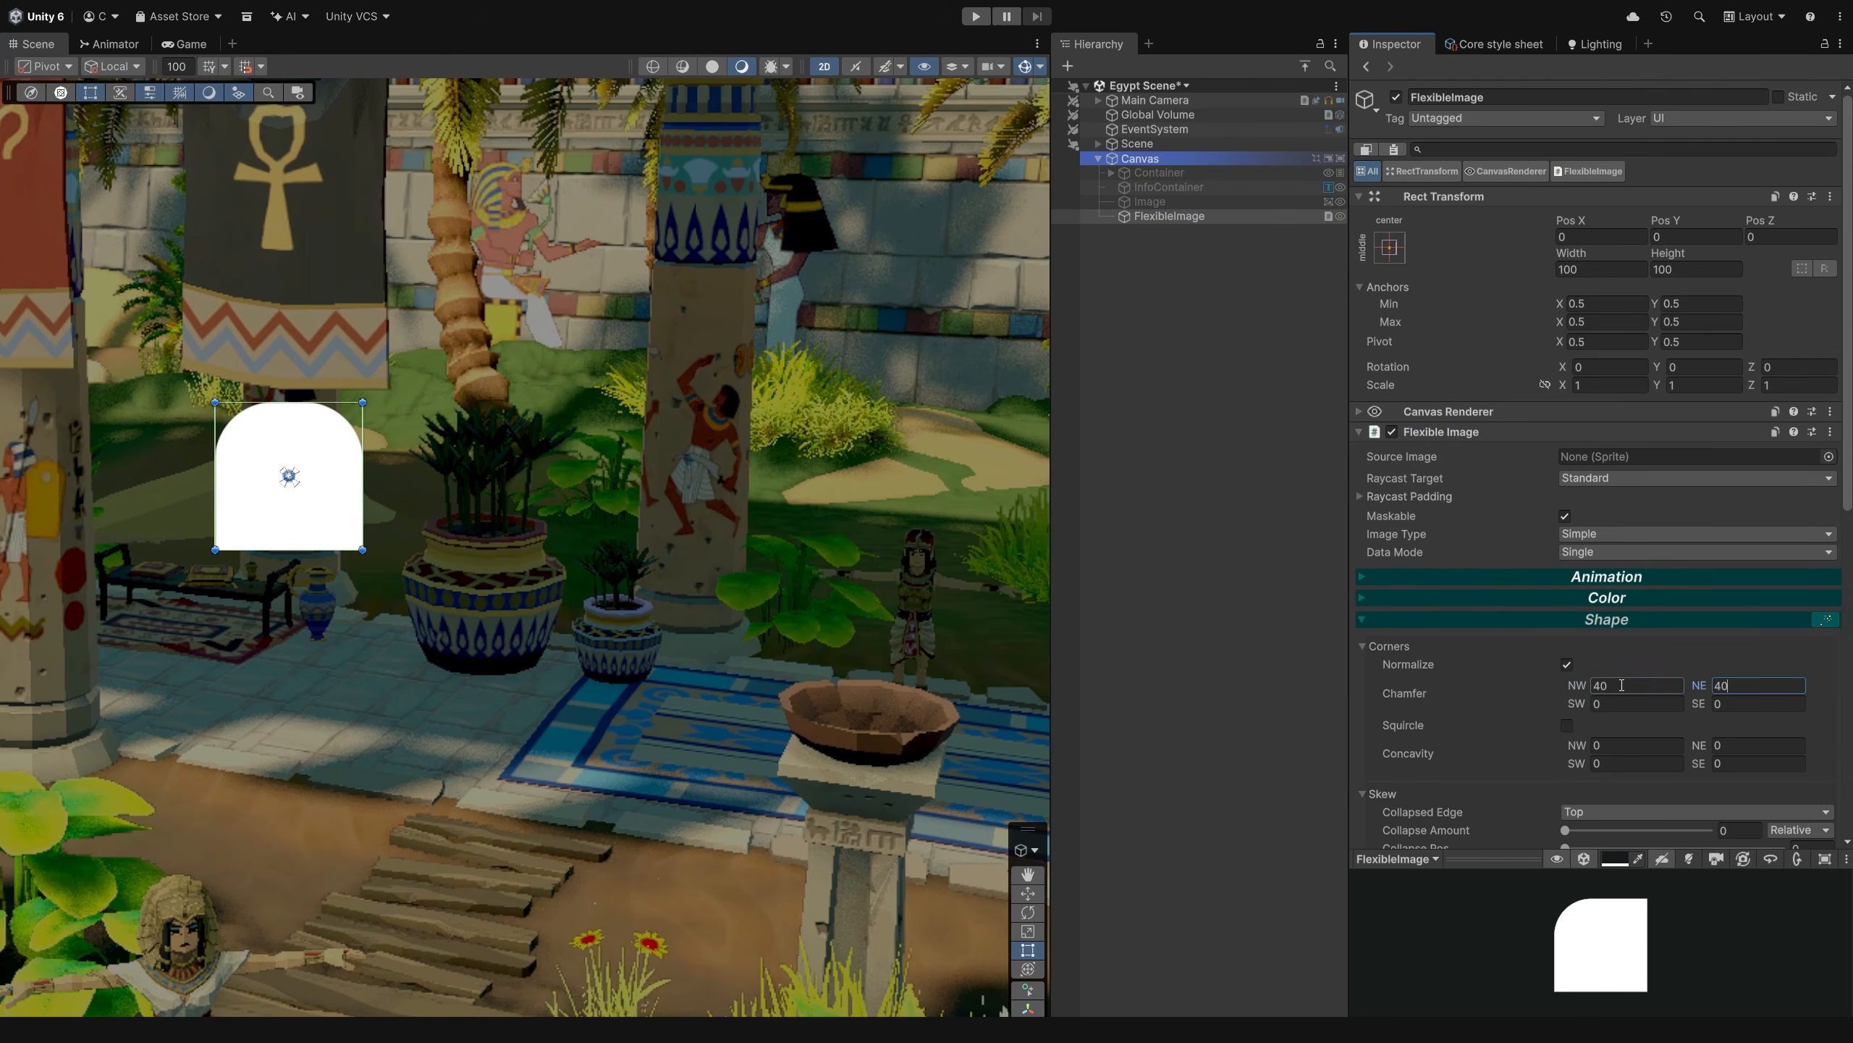
pyautogui.press('Tab')
pyautogui.write('40')
pyautogui.press('Tab')
pyautogui.write('40')
pyautogui.press('Tab')
pyautogui.press('space')
pyautogui.press('Tab')
# - Set the Y dimension of the Flexible Image's primary color to 2 to create a vertical gradient
pyautogui.click(1363, 599)
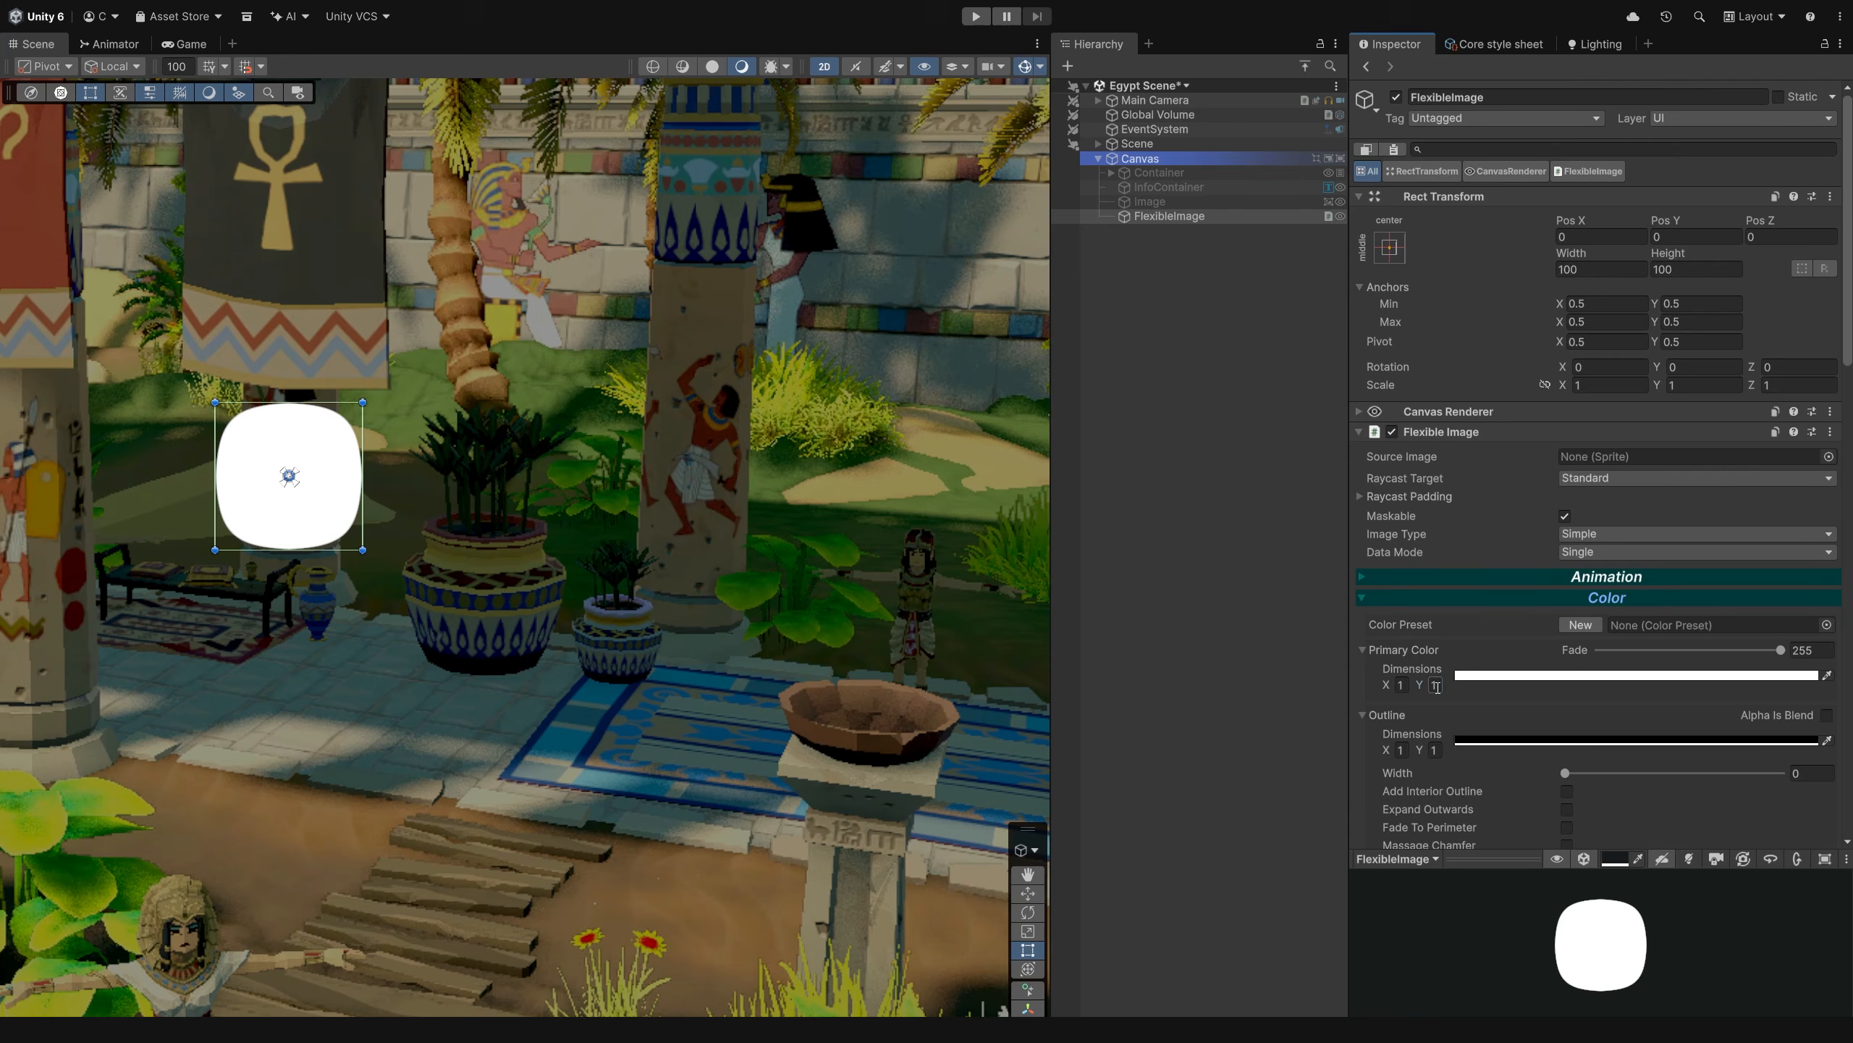
pyautogui.click(1435, 685)
pyautogui.write('2')
pyautogui.press('Return')
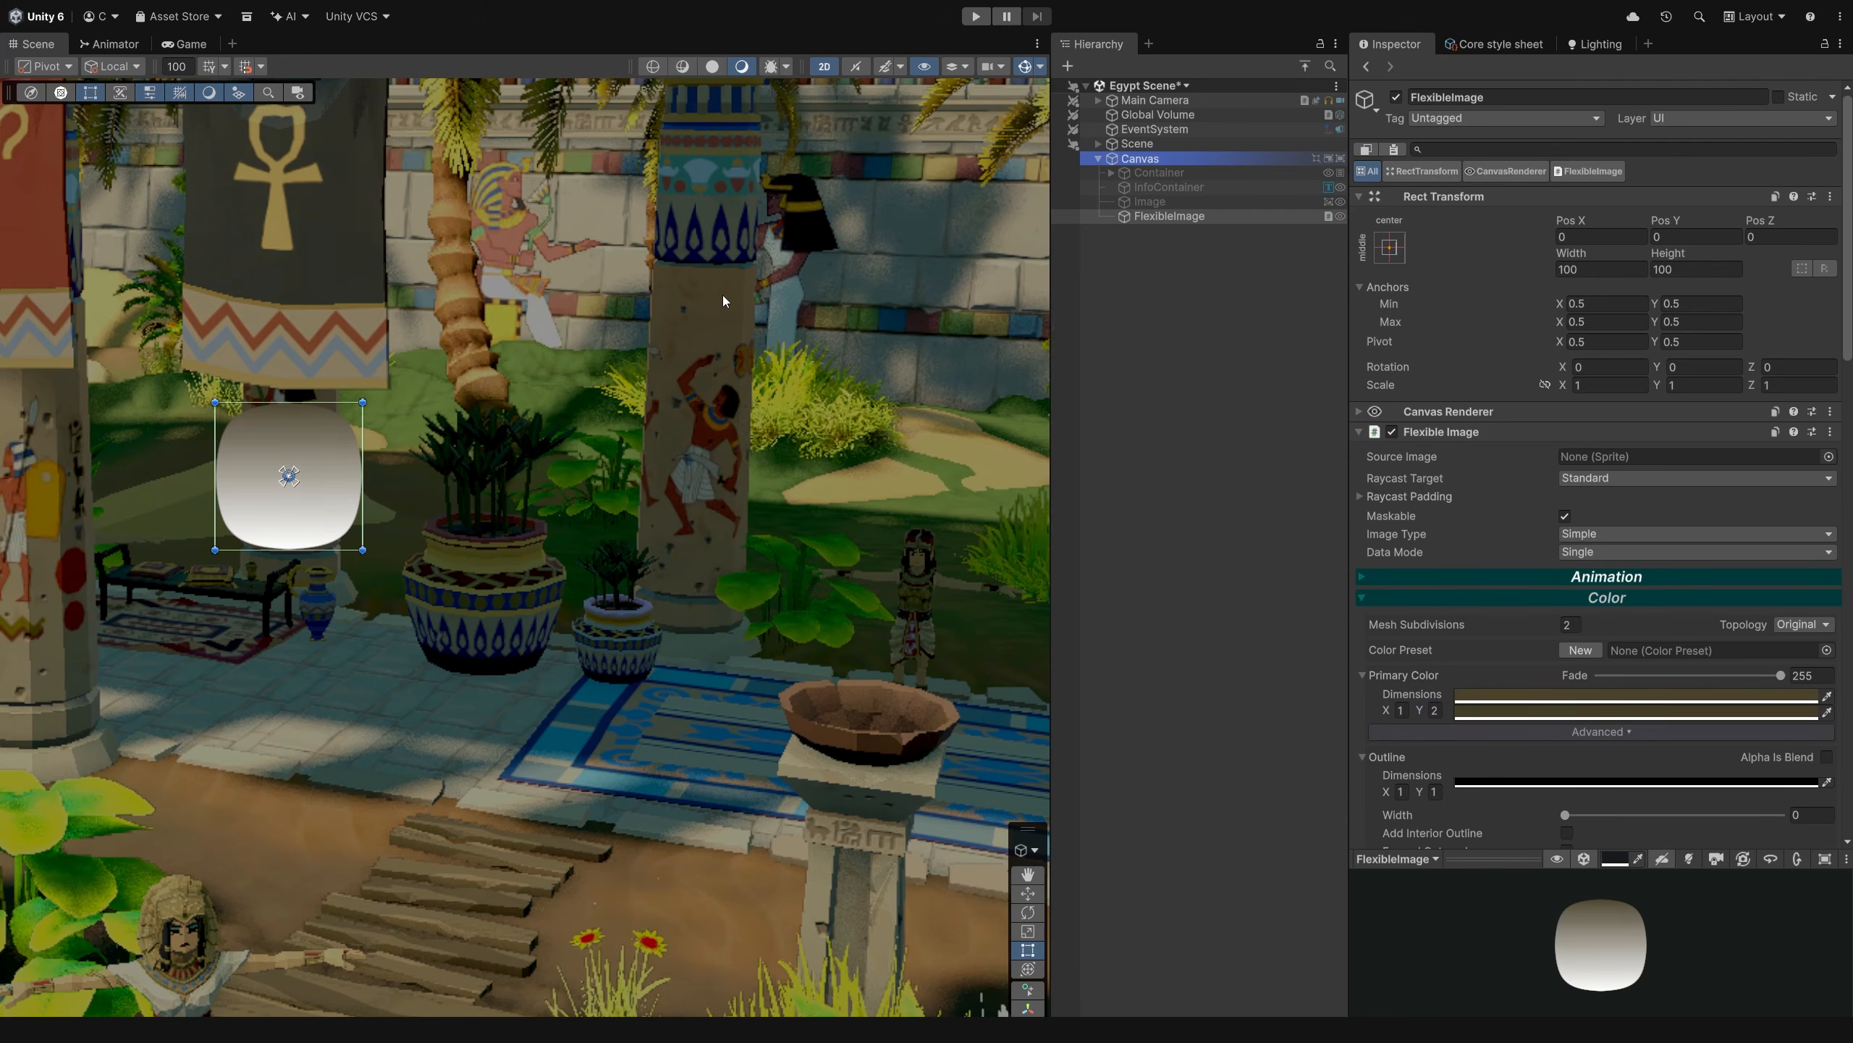
# - Color the Flexible Image's primary gradient with a dark olive brown and a darker brown
pyautogui.click(722, 296)
pyautogui.click(1576, 710)
pyautogui.moveTo(1566, 637); pyautogui.dragTo(1551, 637)
pyautogui.click(1701, 296)
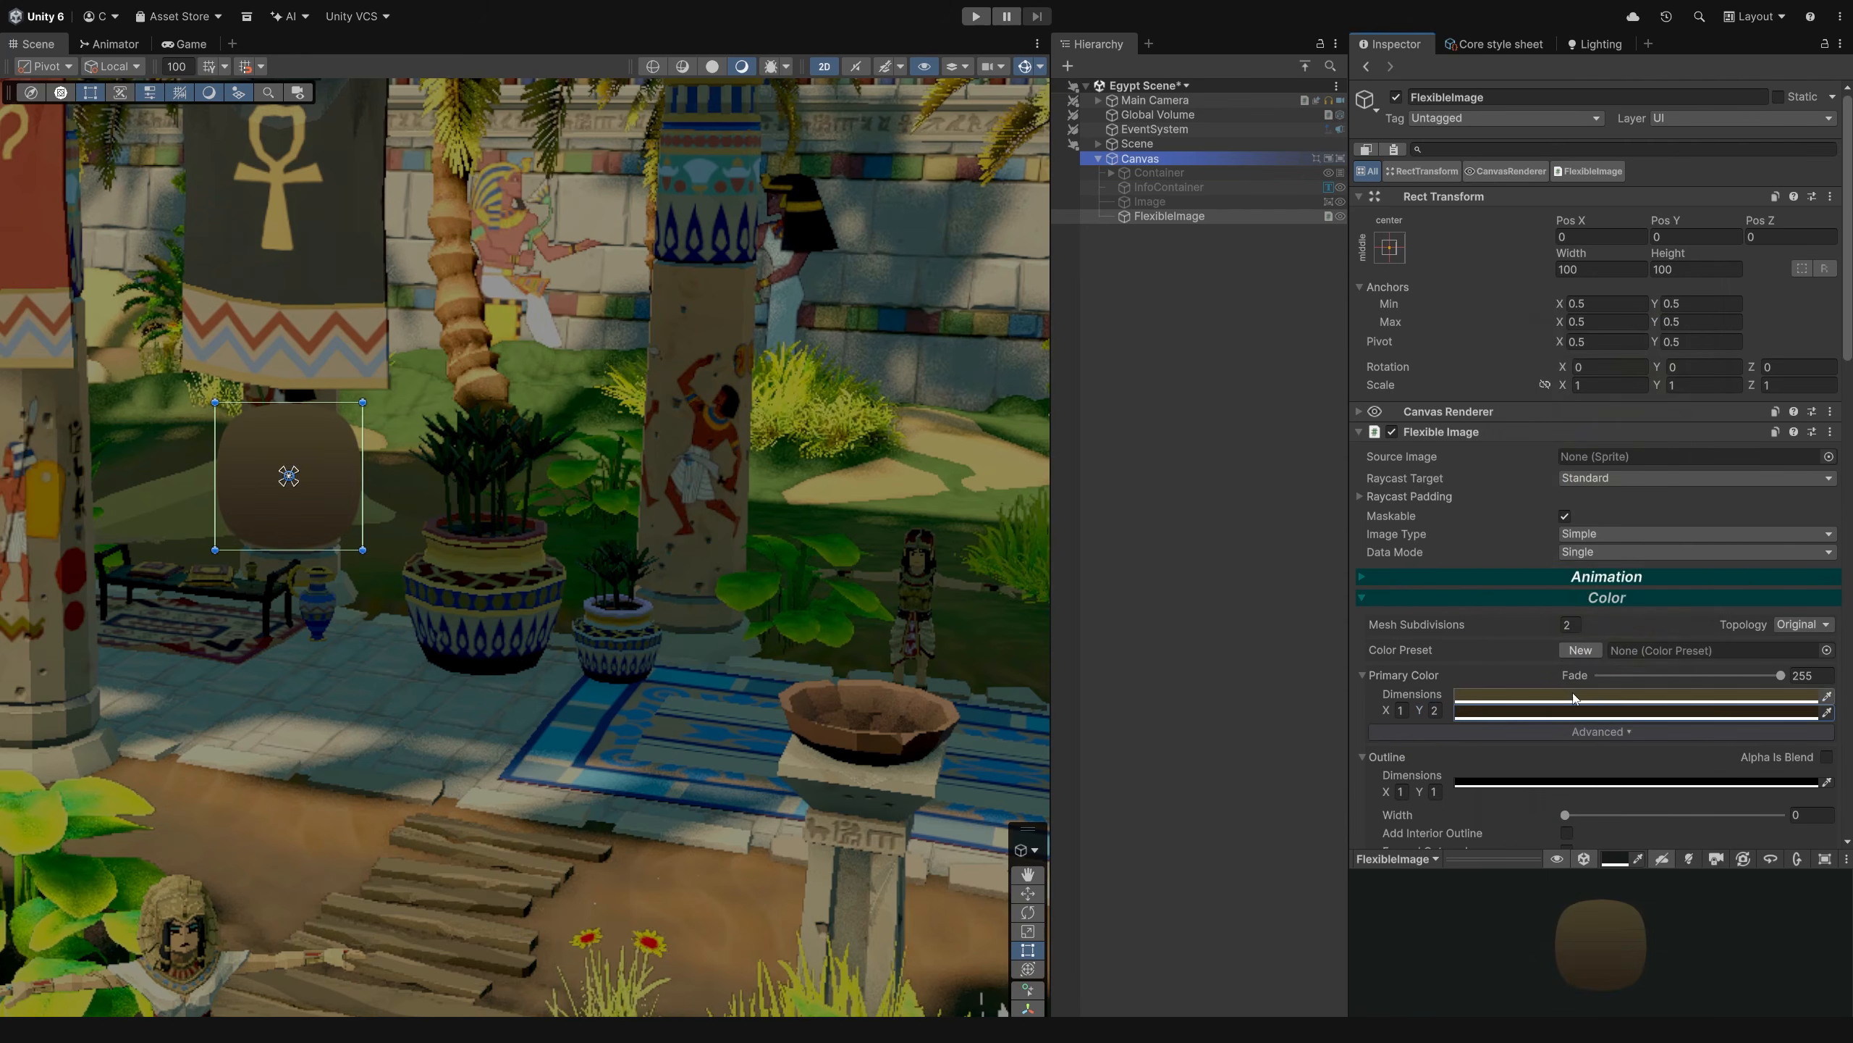
# - Lighten the upper color of the Flexible Image's primary gradient to a golden khaki
pyautogui.click(1575, 695)
pyautogui.click(1674, 519)
pyautogui.click(1784, 353)
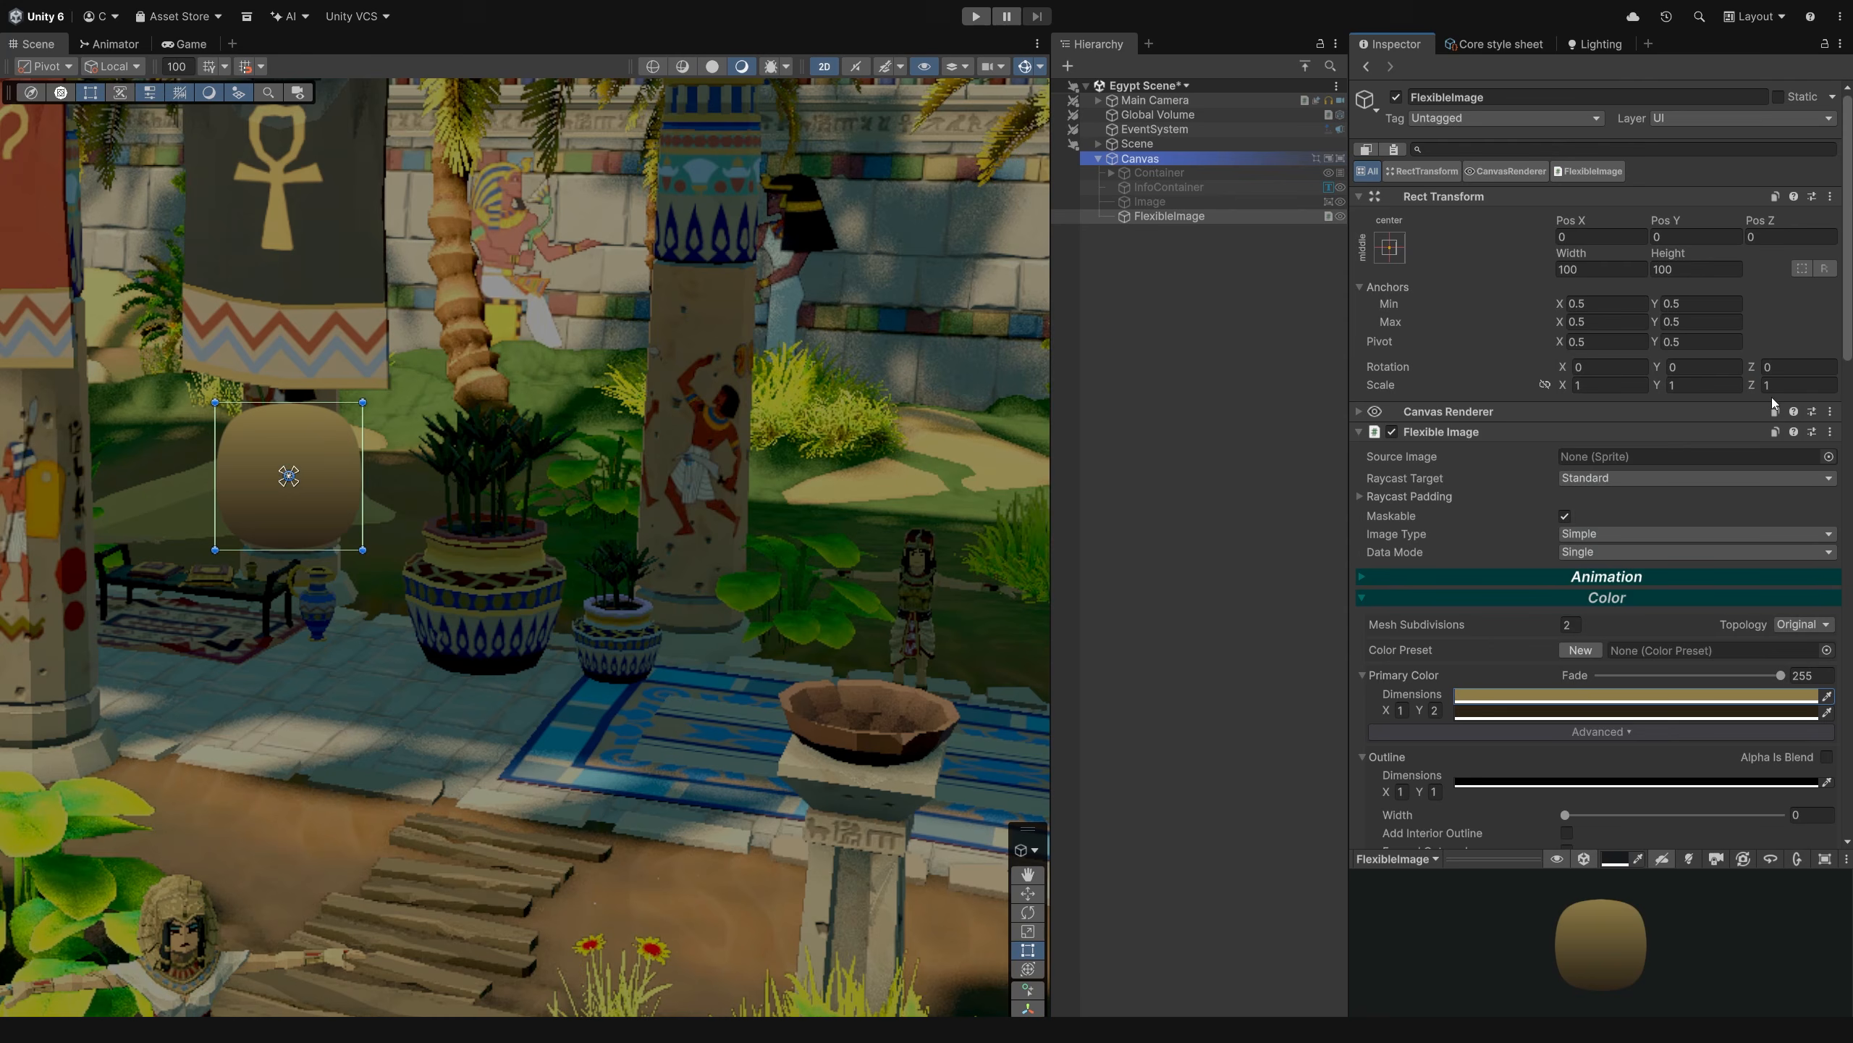
# - Save the Flexible Image component's current settings as a new preset
pyautogui.click(1813, 432)
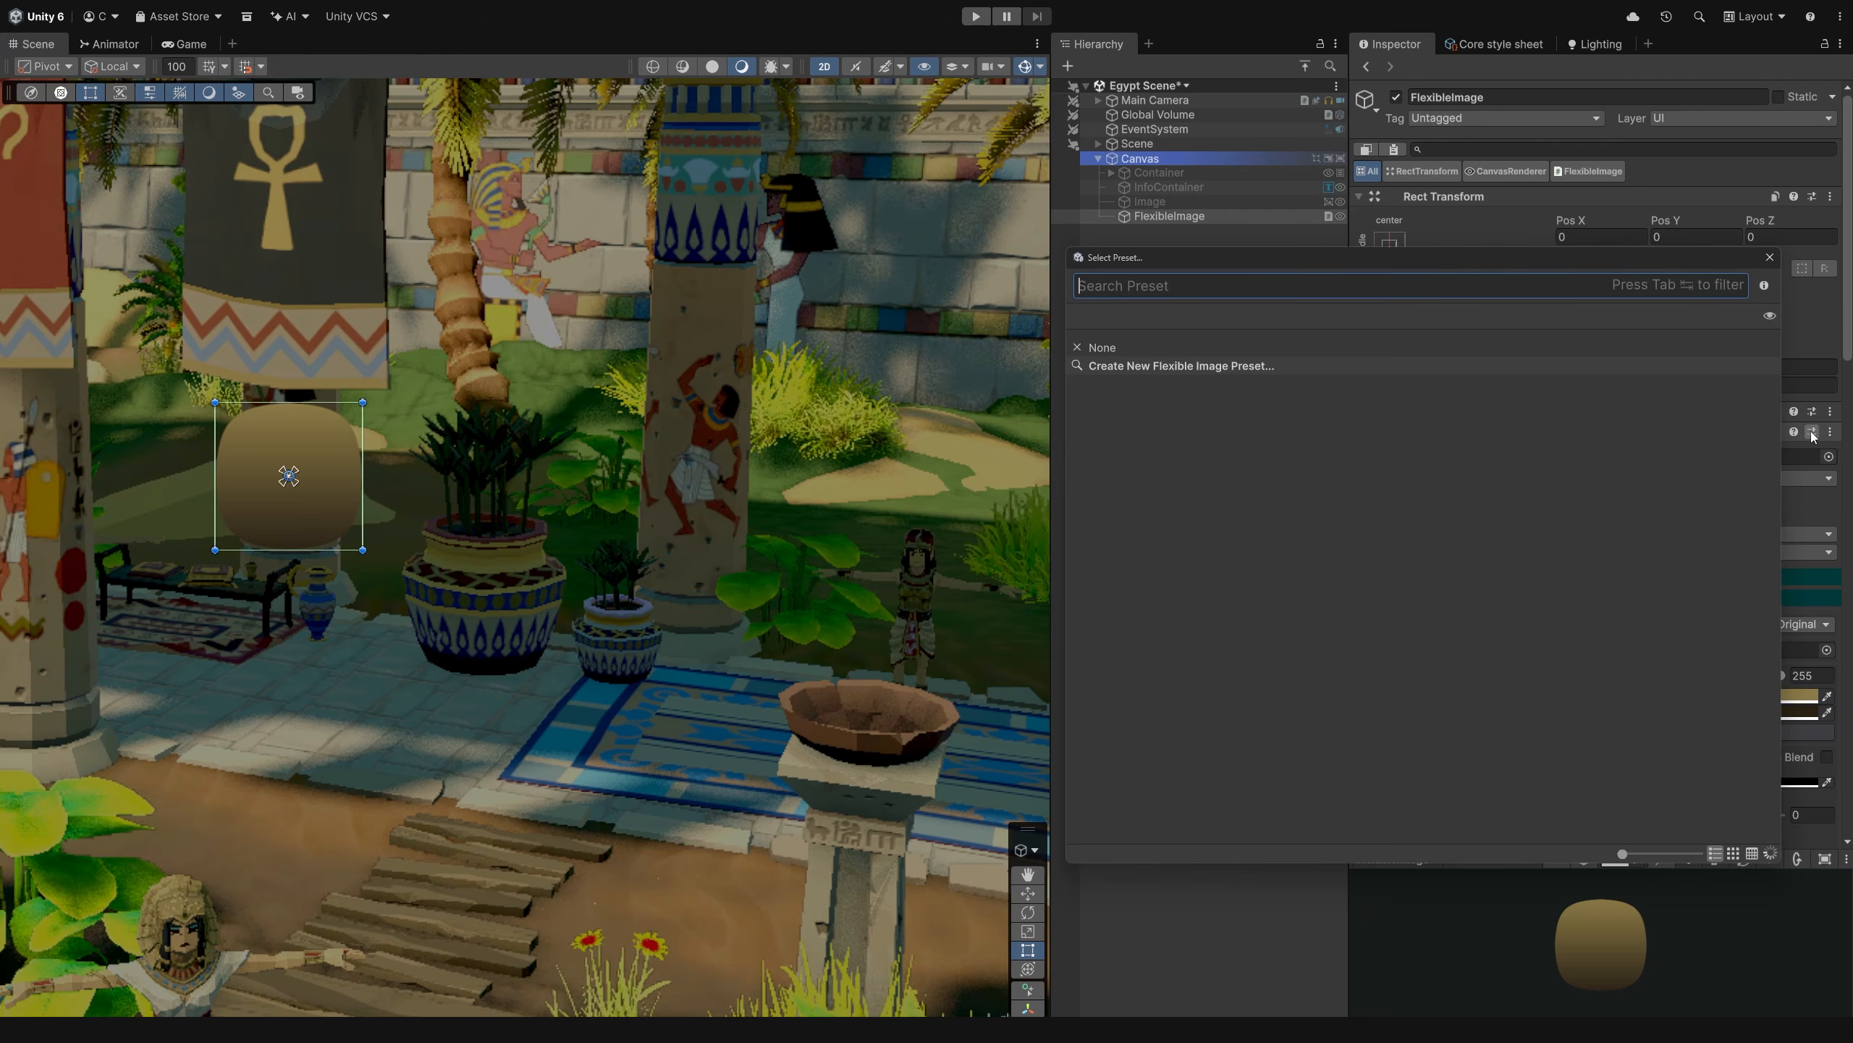
pyautogui.click(1118, 367)
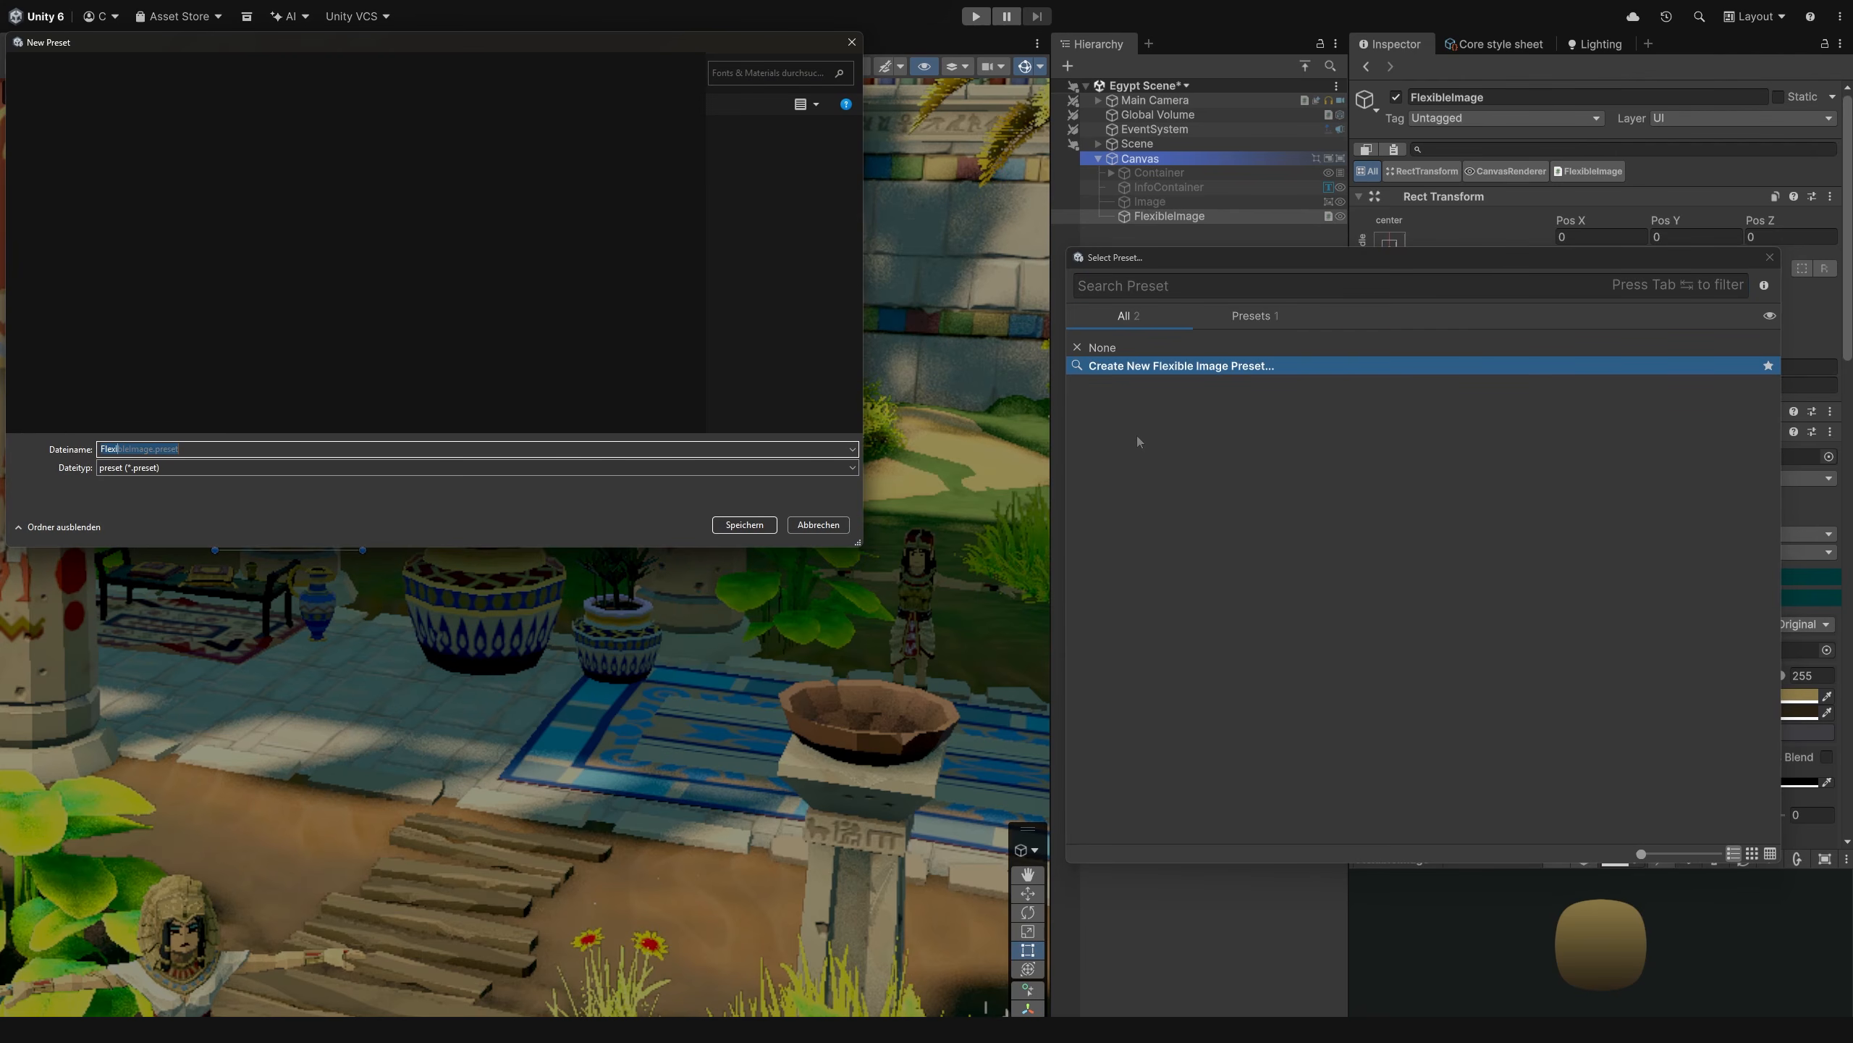
pyautogui.press('Return')
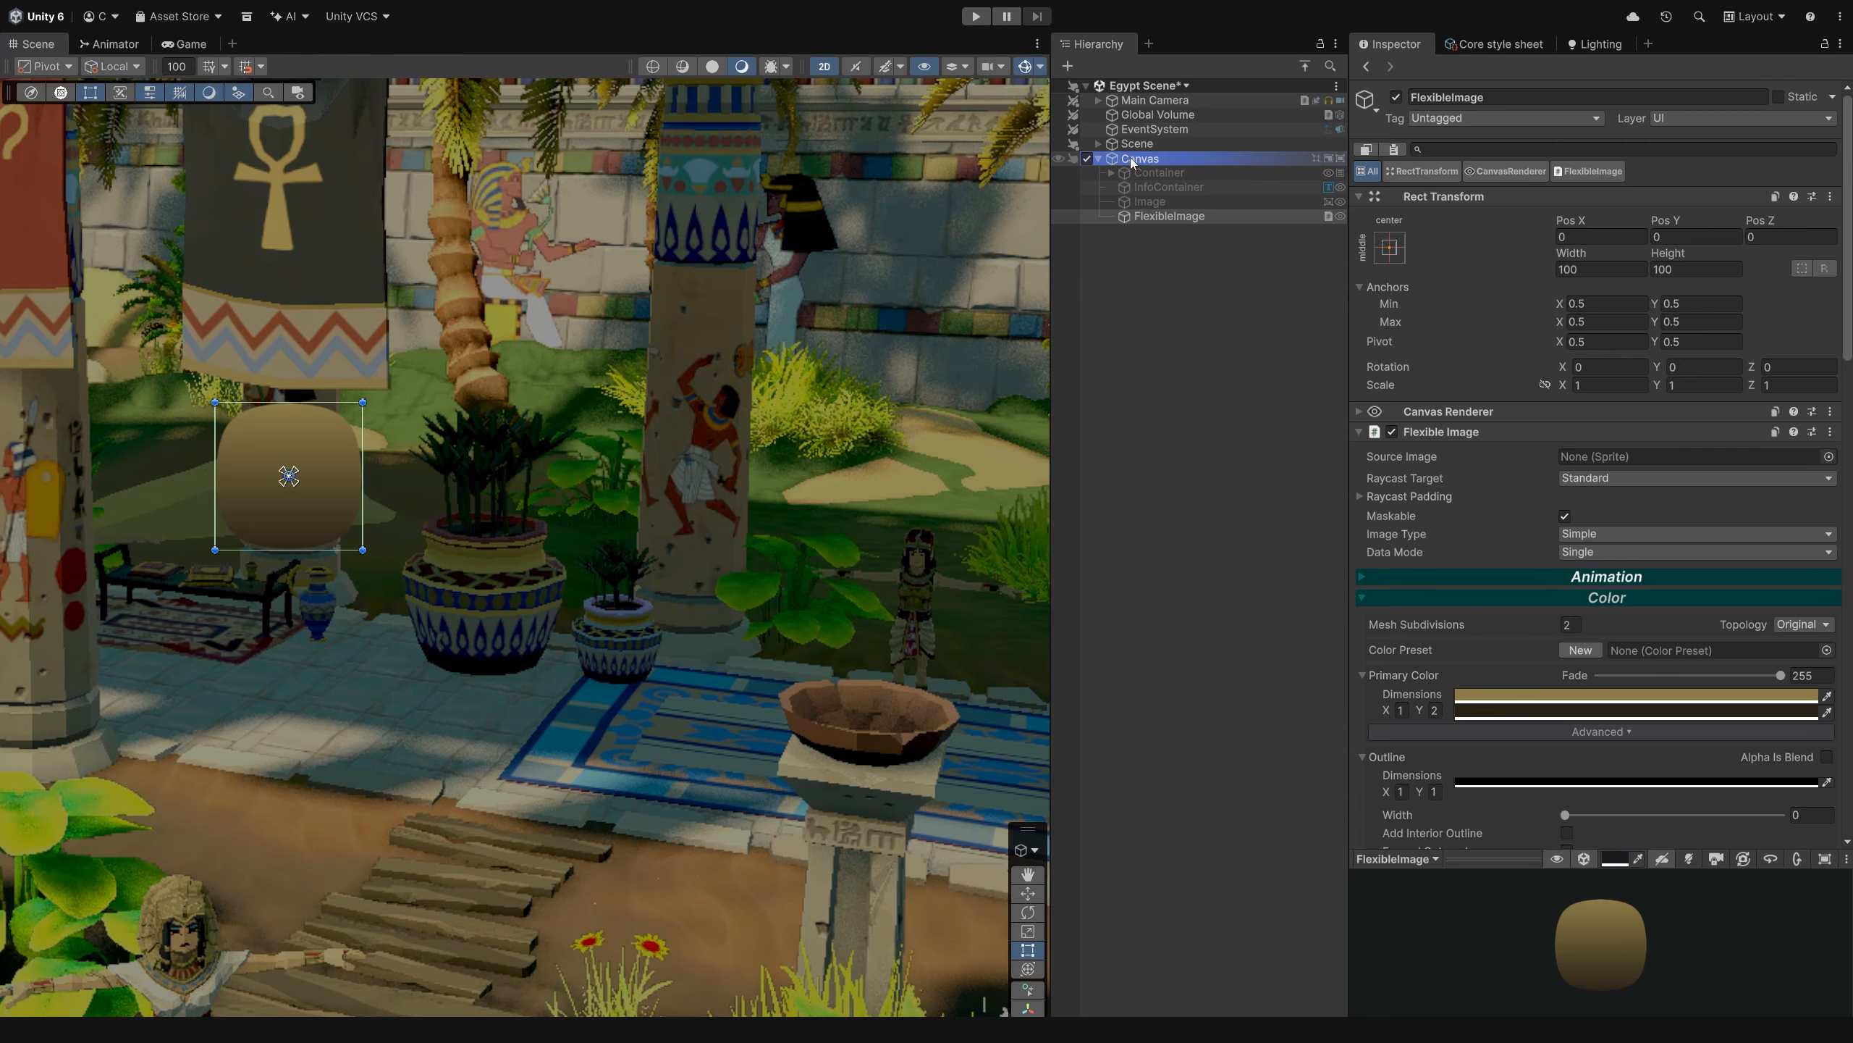
# - Add a second Flexible Image to the Canvas at about X 242 and apply the saved Flexible Image preset to it
pyautogui.rightClick(1132, 159)
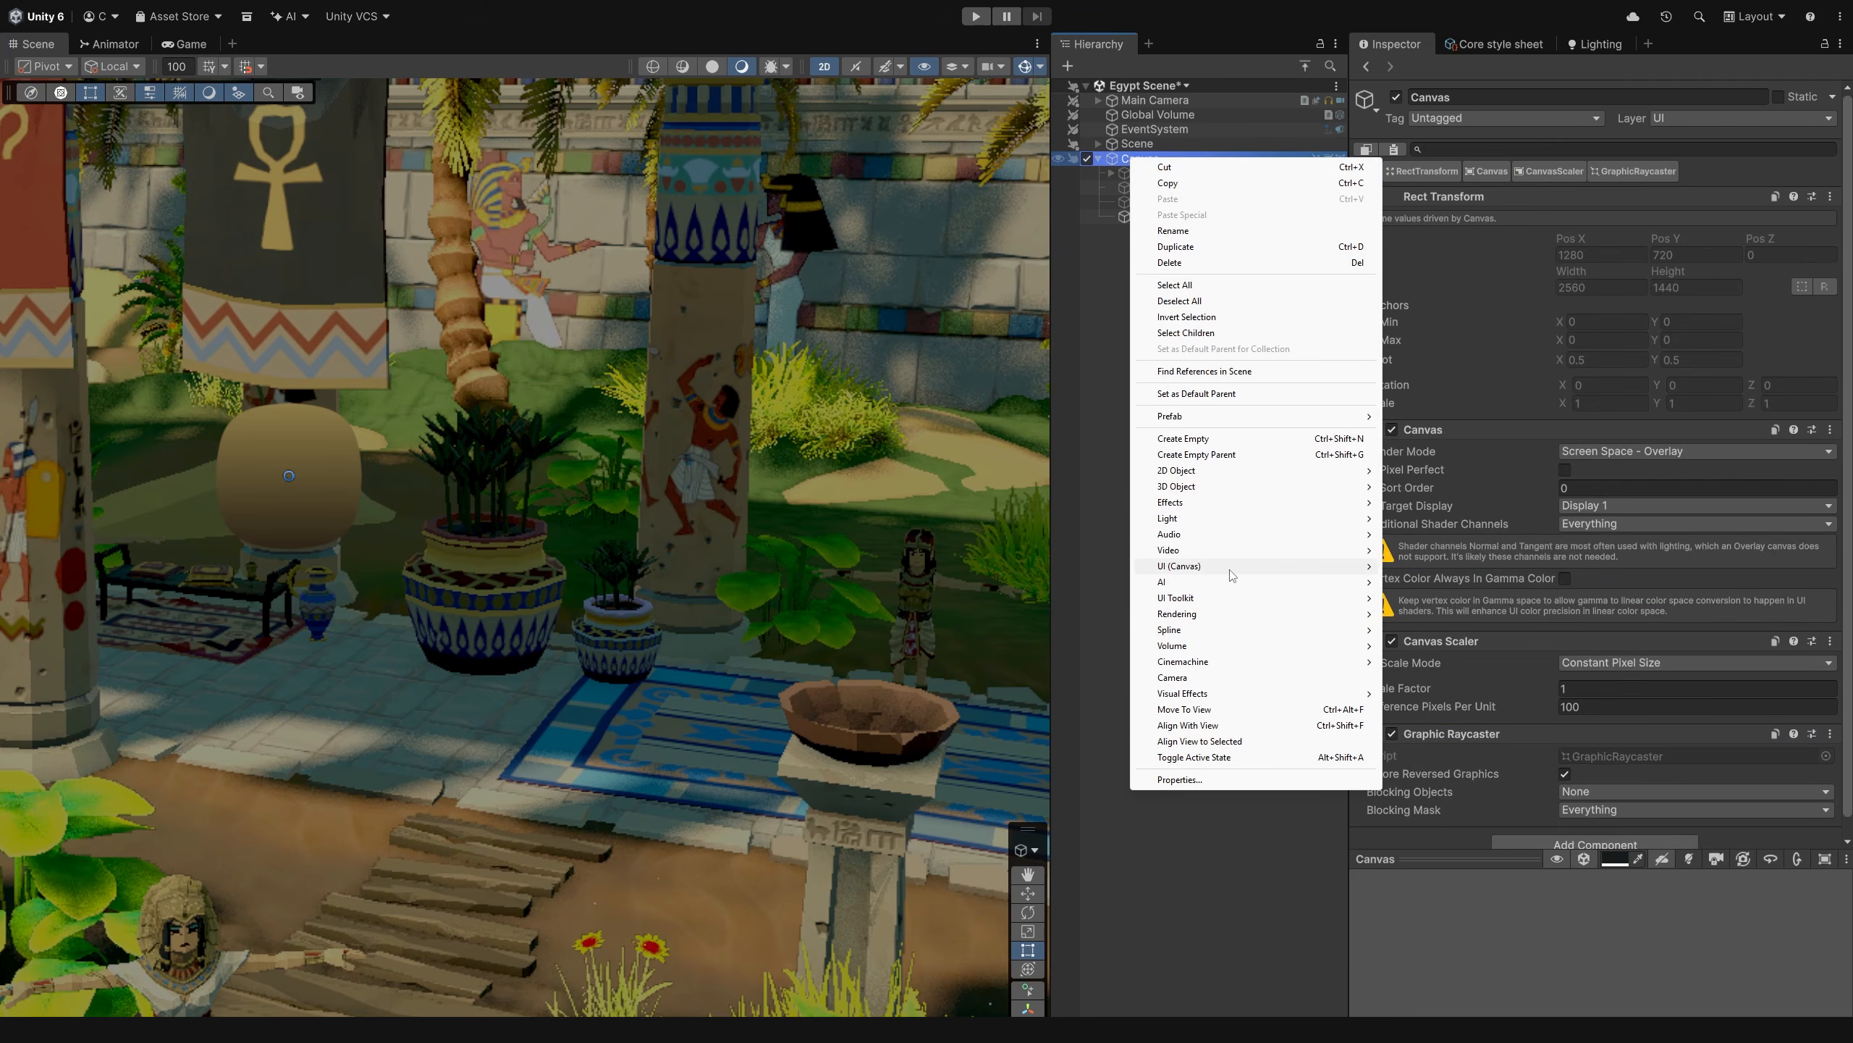
pyautogui.moveTo(1177, 566)
pyautogui.click(1423, 566)
pyautogui.moveTo(325, 503); pyautogui.dragTo(683, 503)
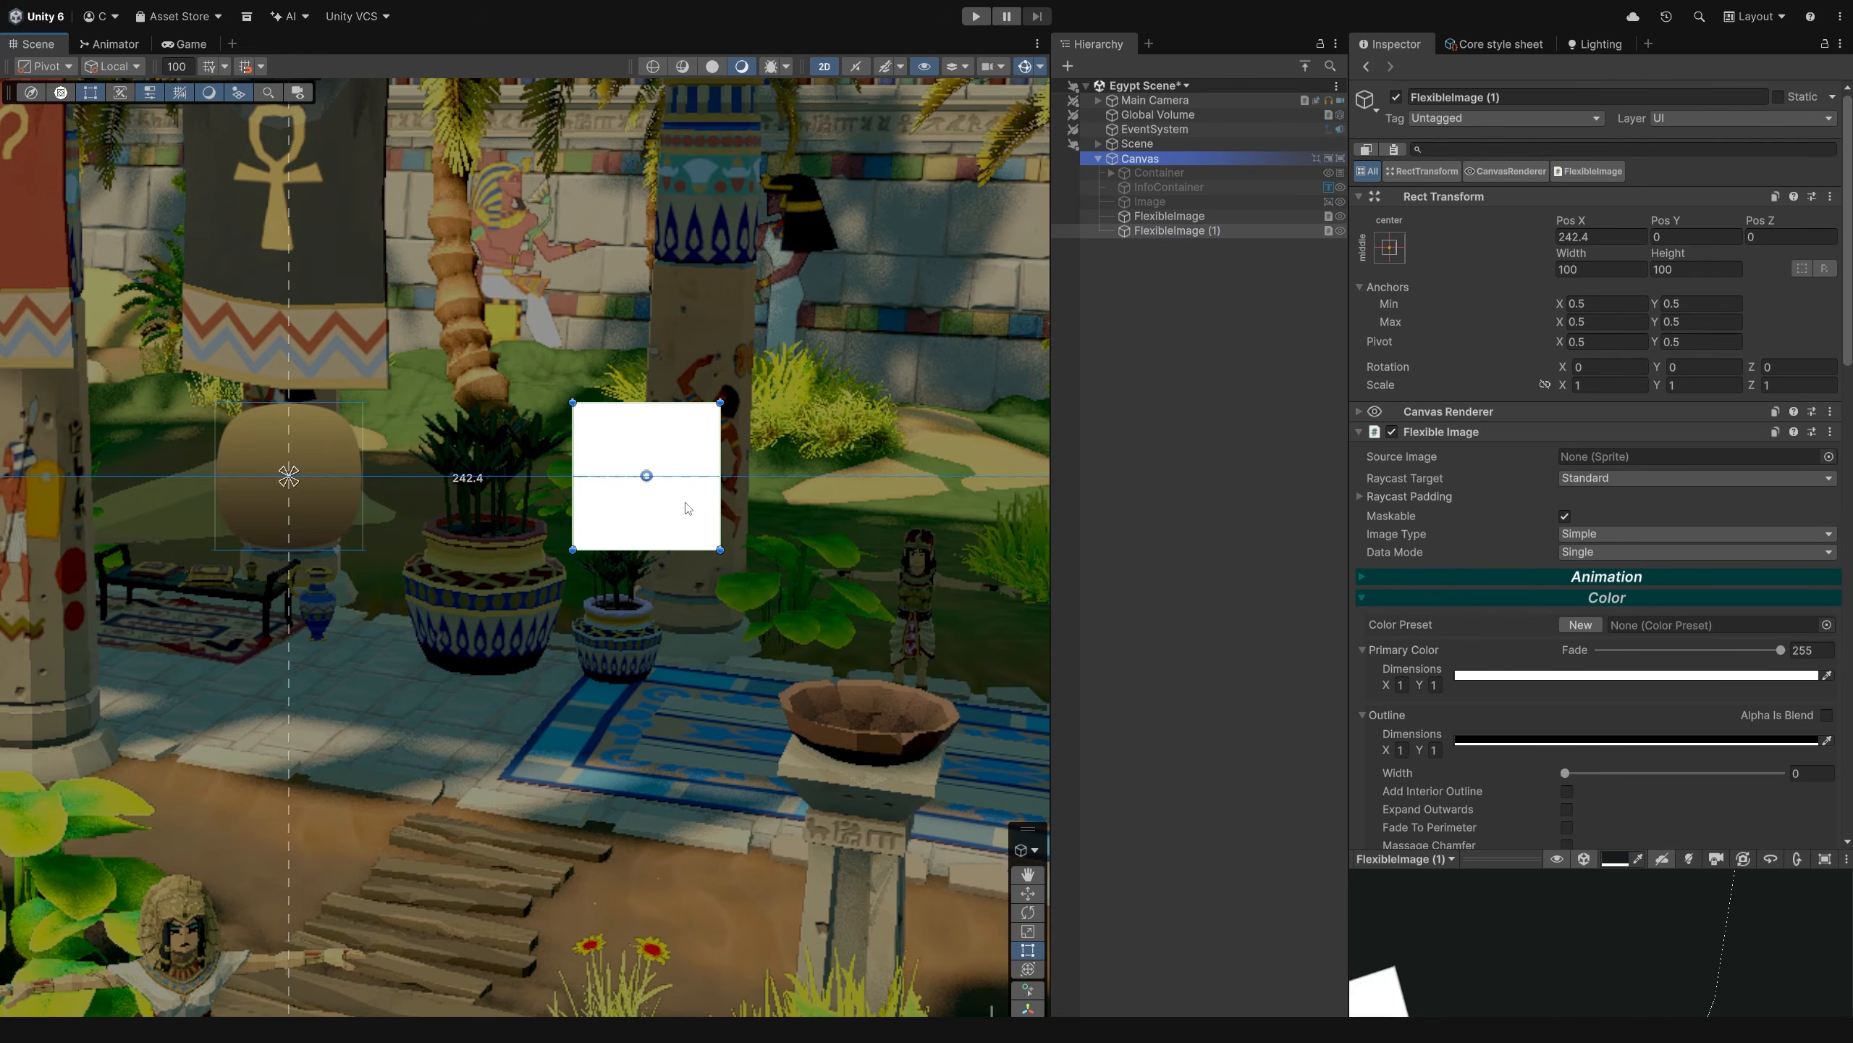
pyautogui.click(1812, 431)
pyautogui.doubleClick(1179, 384)
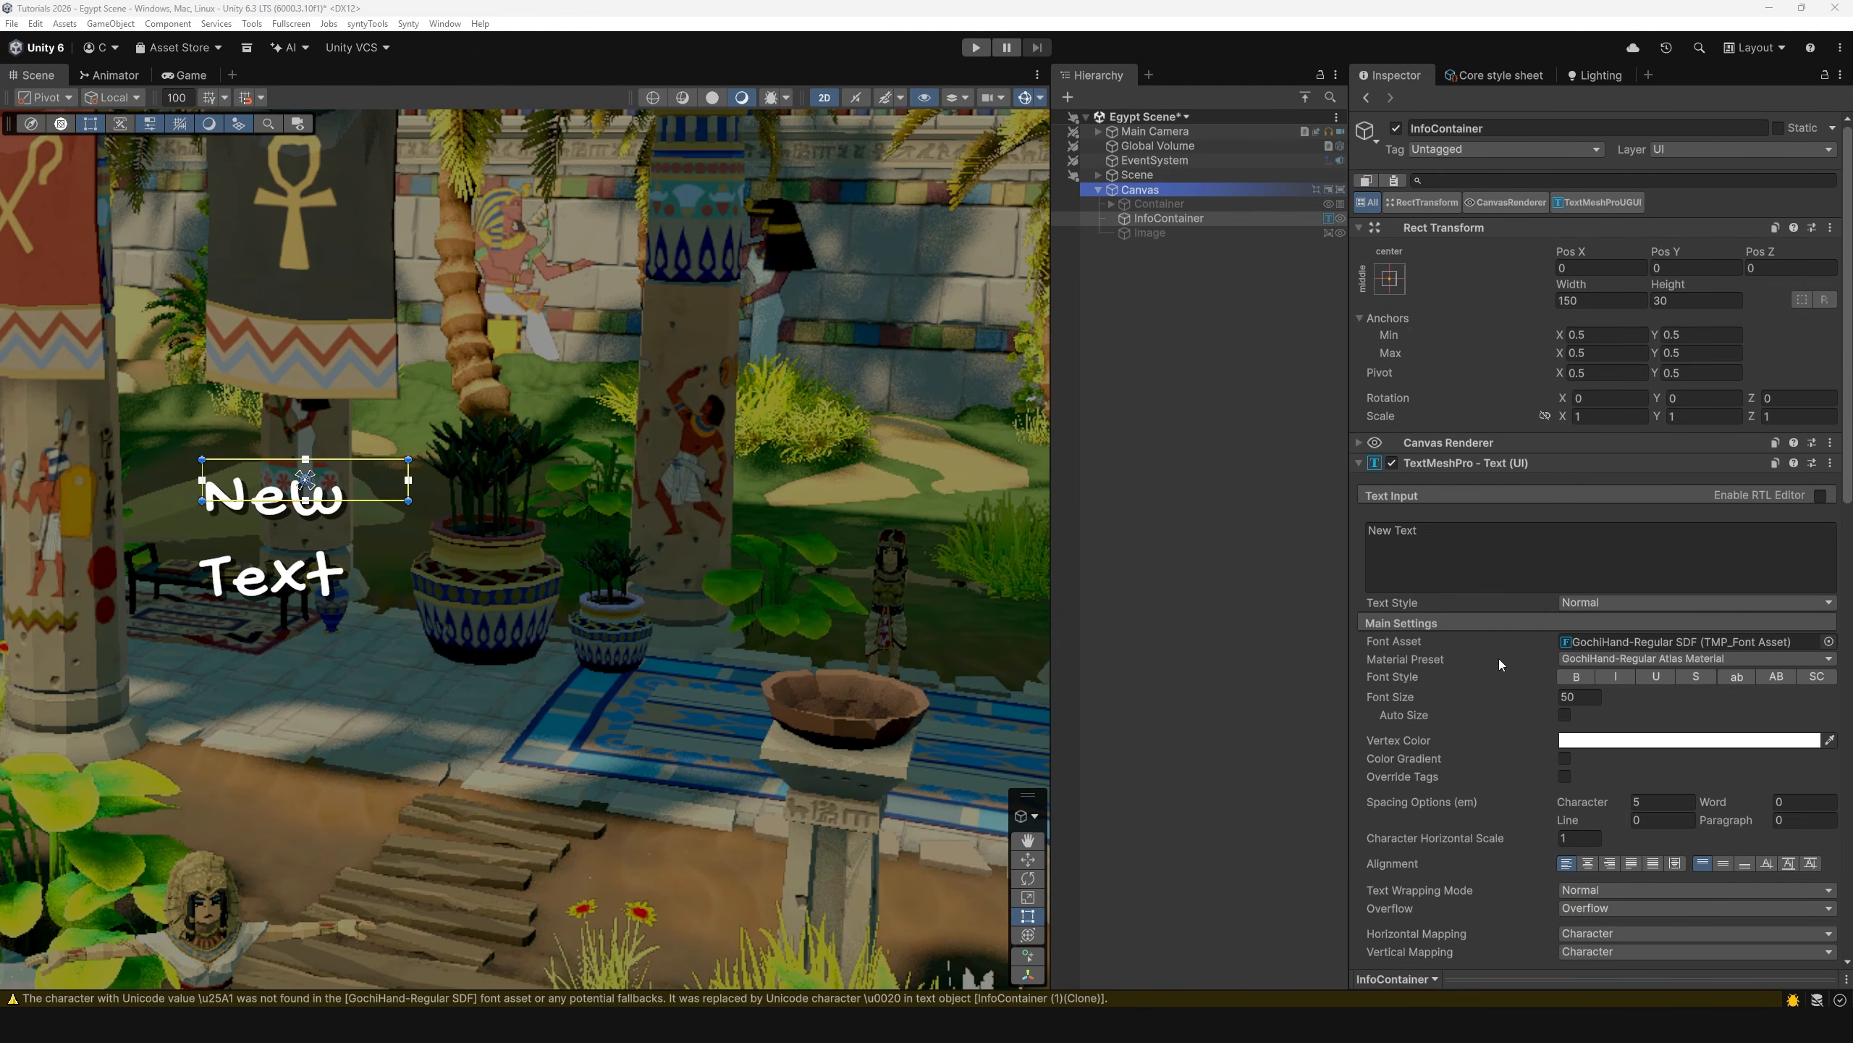
# - Disable Raycast Target in the extra settings of the InfoContainer text
pyautogui.scroll(-10, 1496, 665)
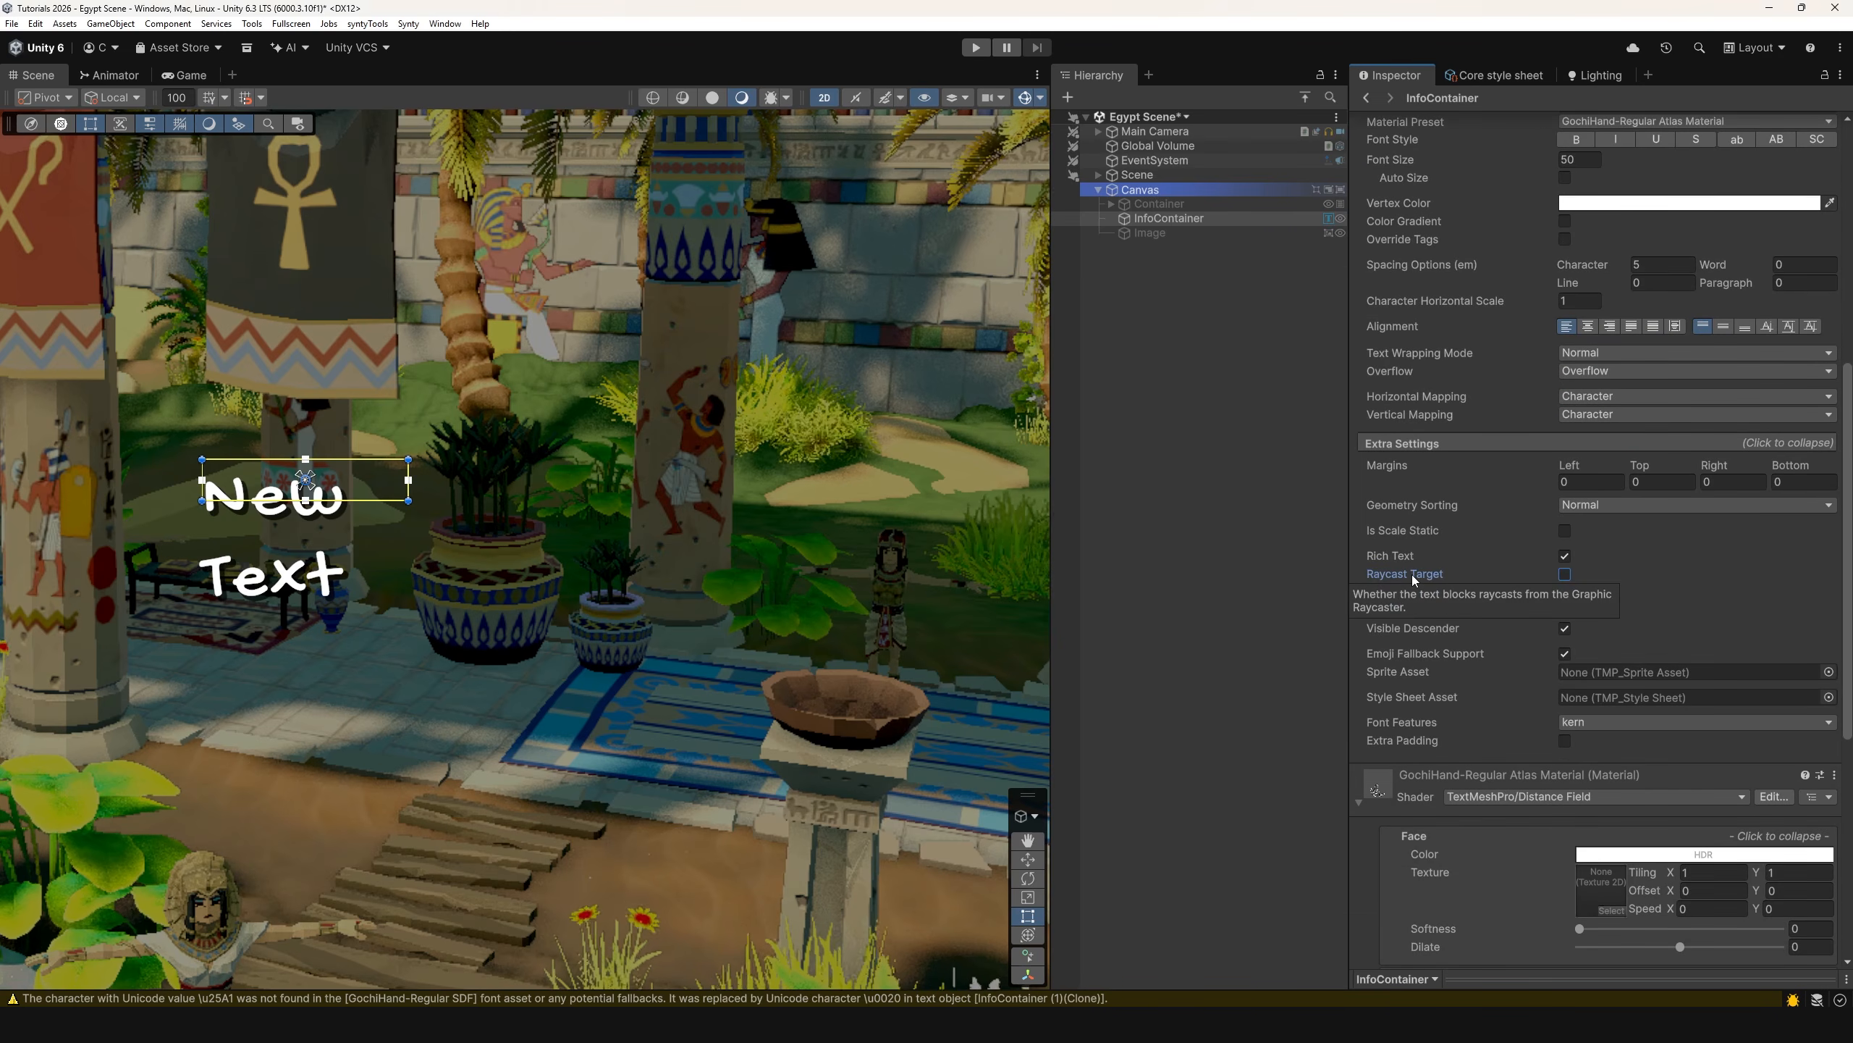
pyautogui.click(1560, 576)
pyautogui.scroll(10, 1555, 583)
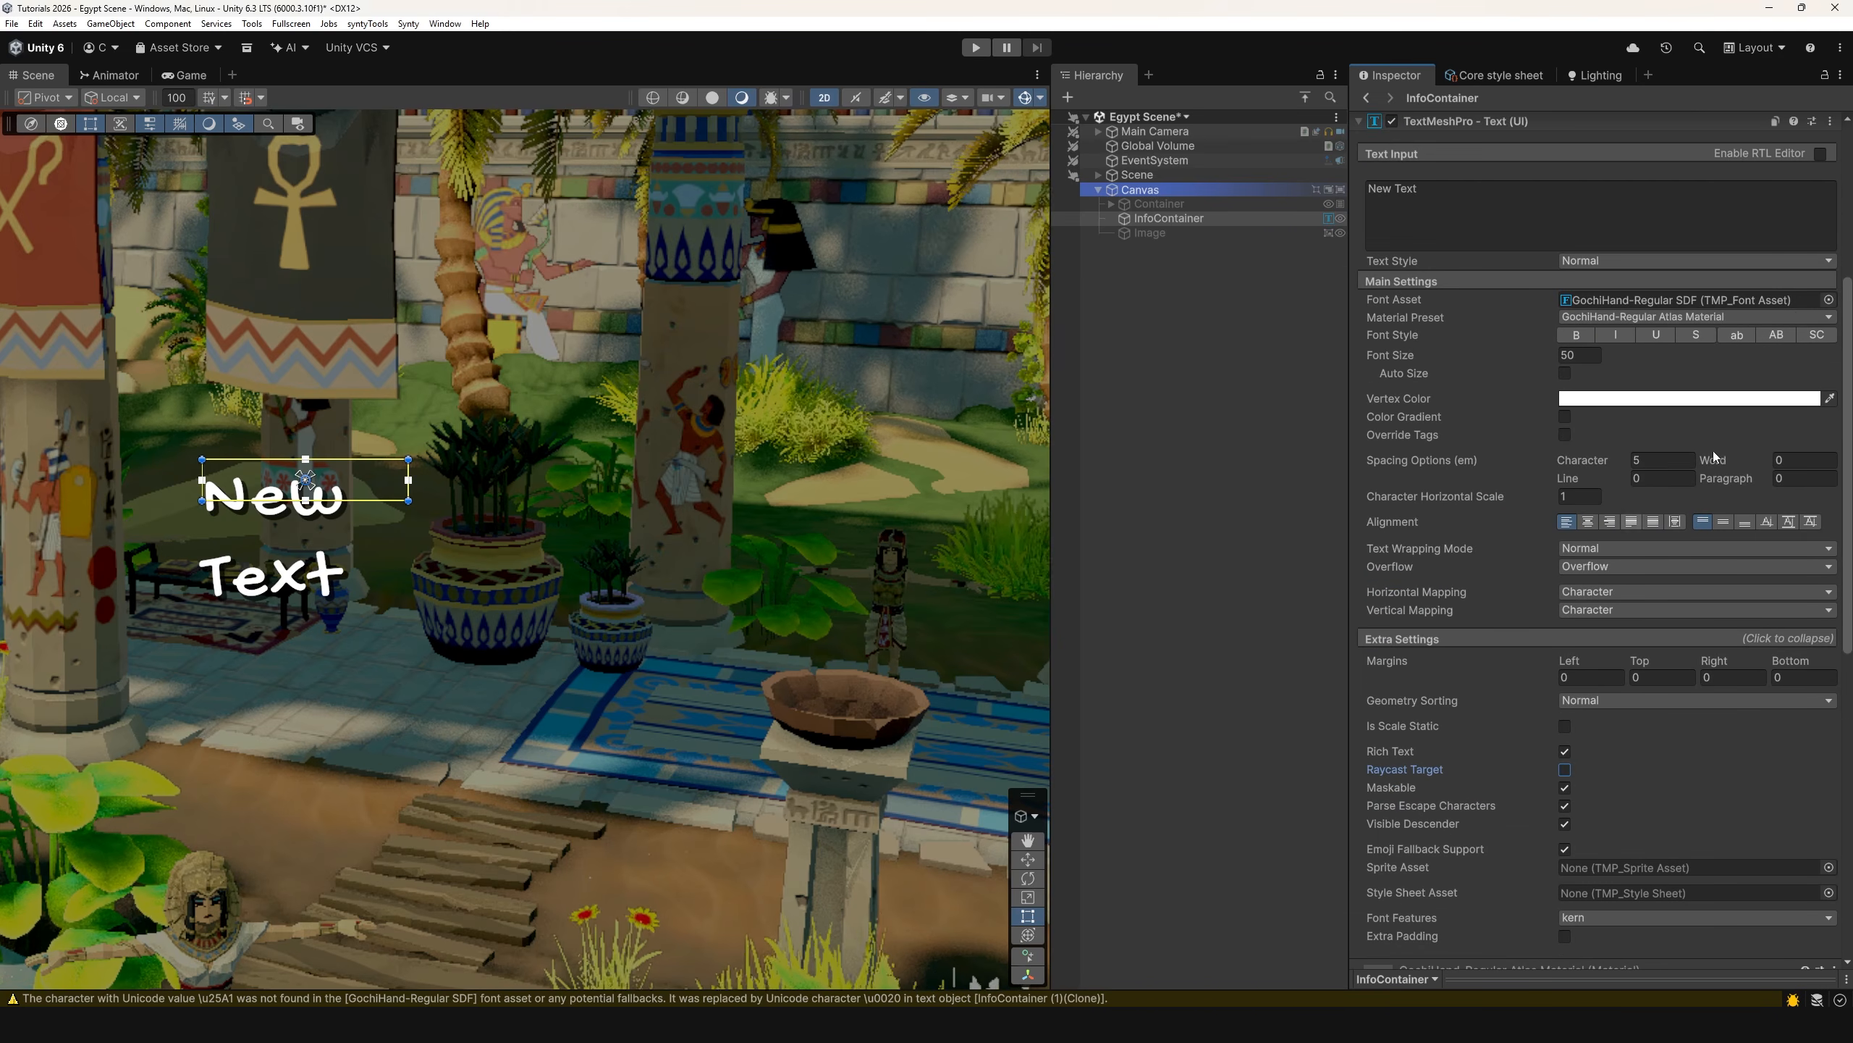
# - Save the InfoContainer's TextMeshPro - Text (UI) settings as a new preset
pyautogui.click(1812, 121)
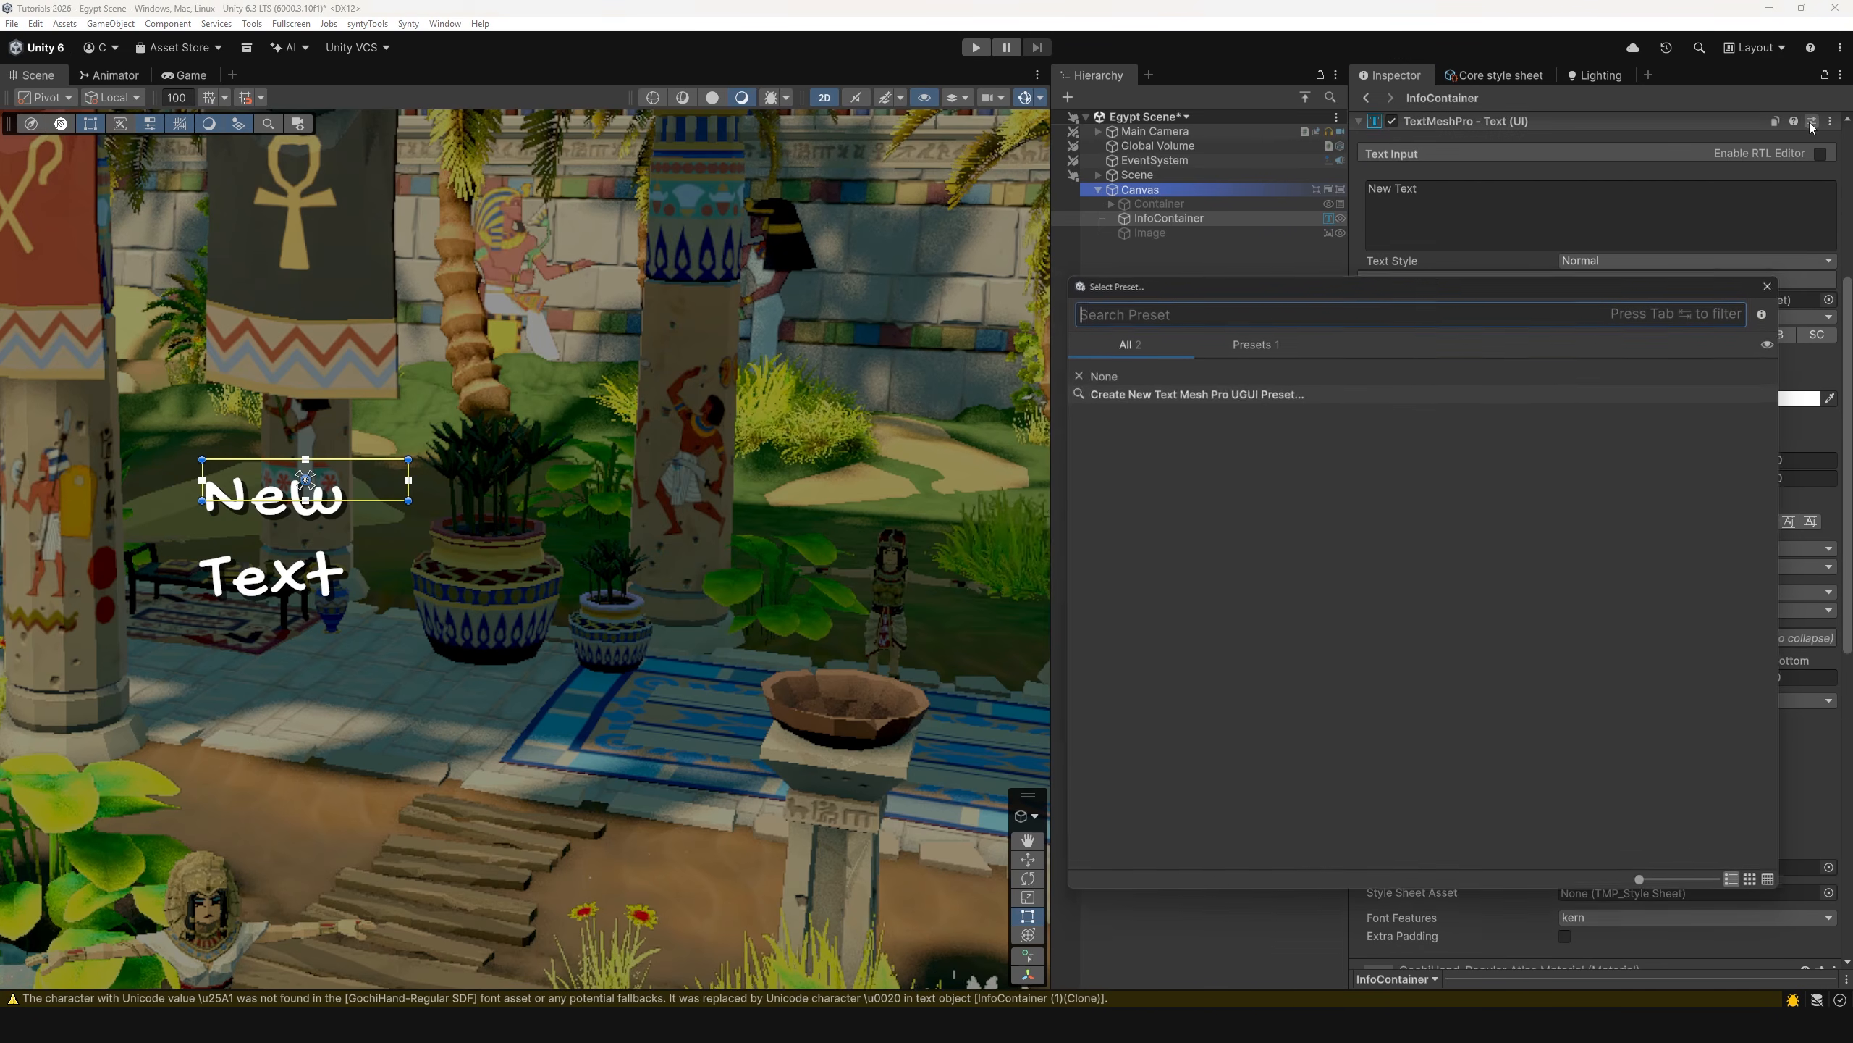
pyautogui.click(1190, 395)
pyautogui.click(744, 525)
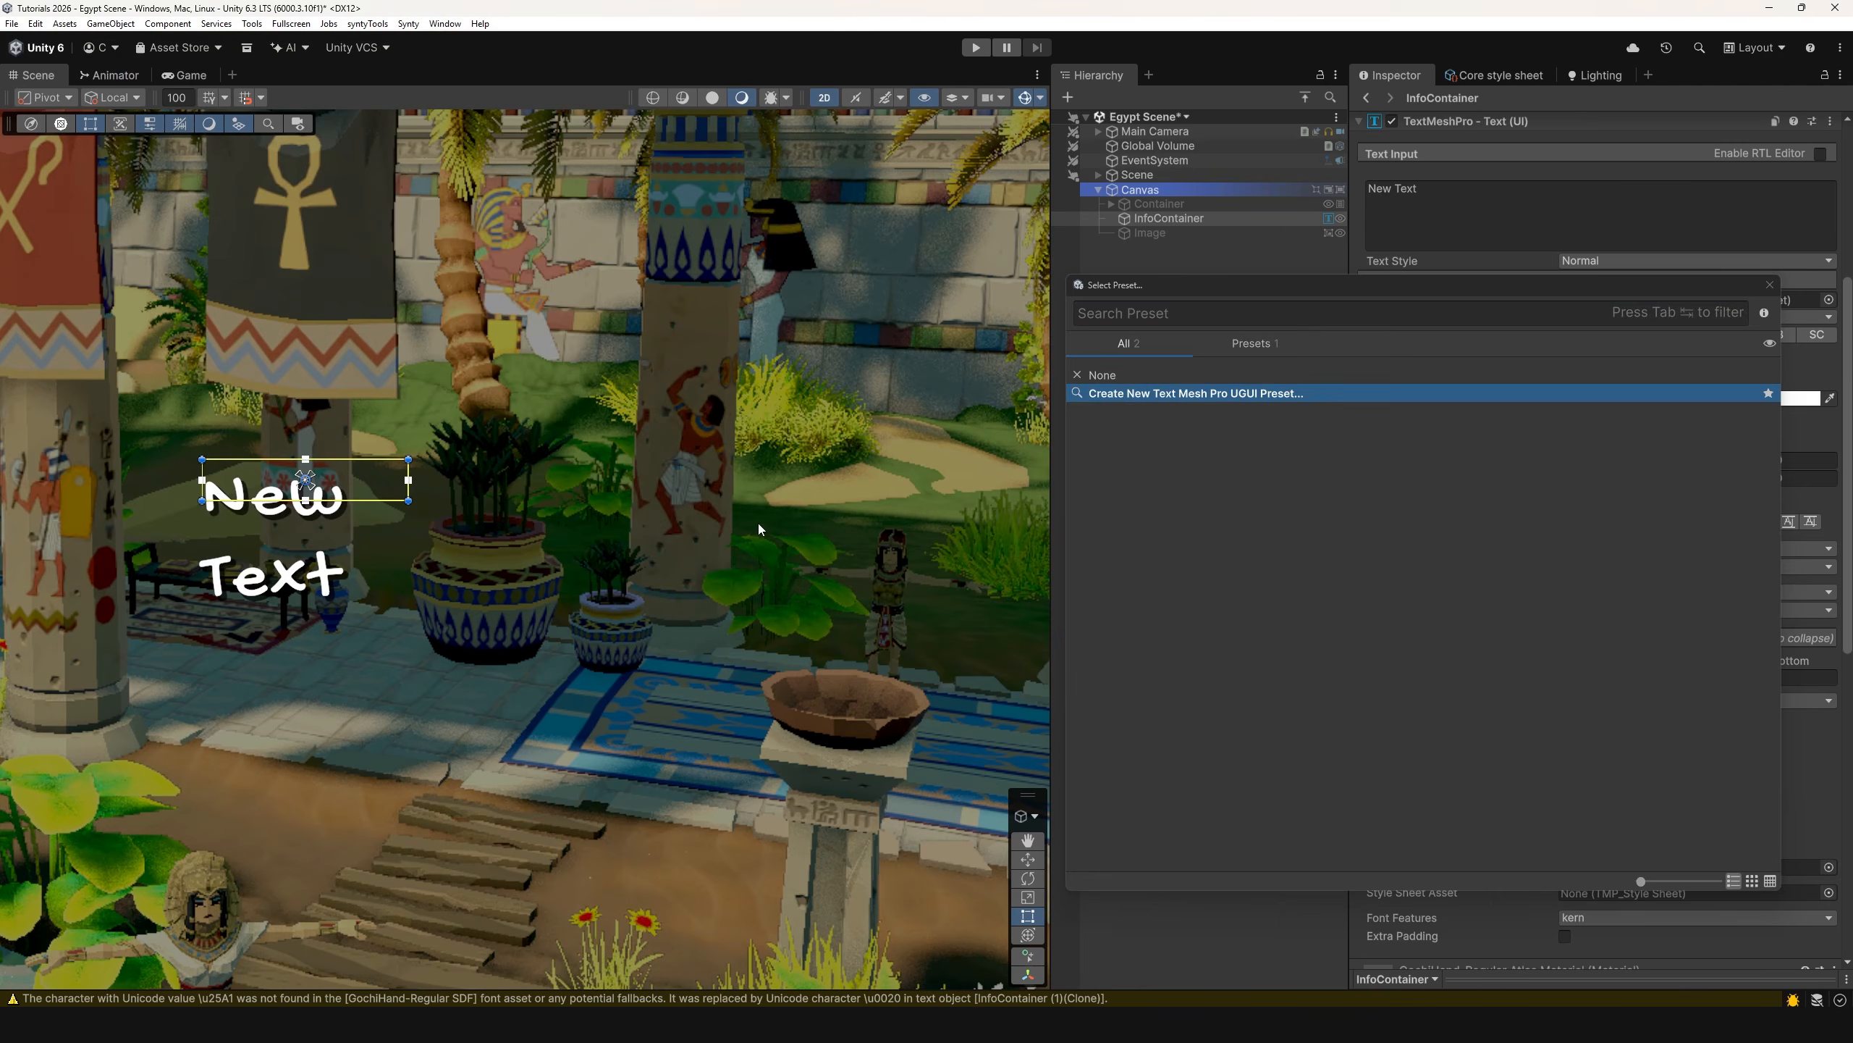
# - Add a default preset for TextMeshPro - Text (UI) in the project's Preset Manager and assign the TextMeshProUGUI preset to it
pyautogui.click(35, 23)
pyautogui.click(87, 467)
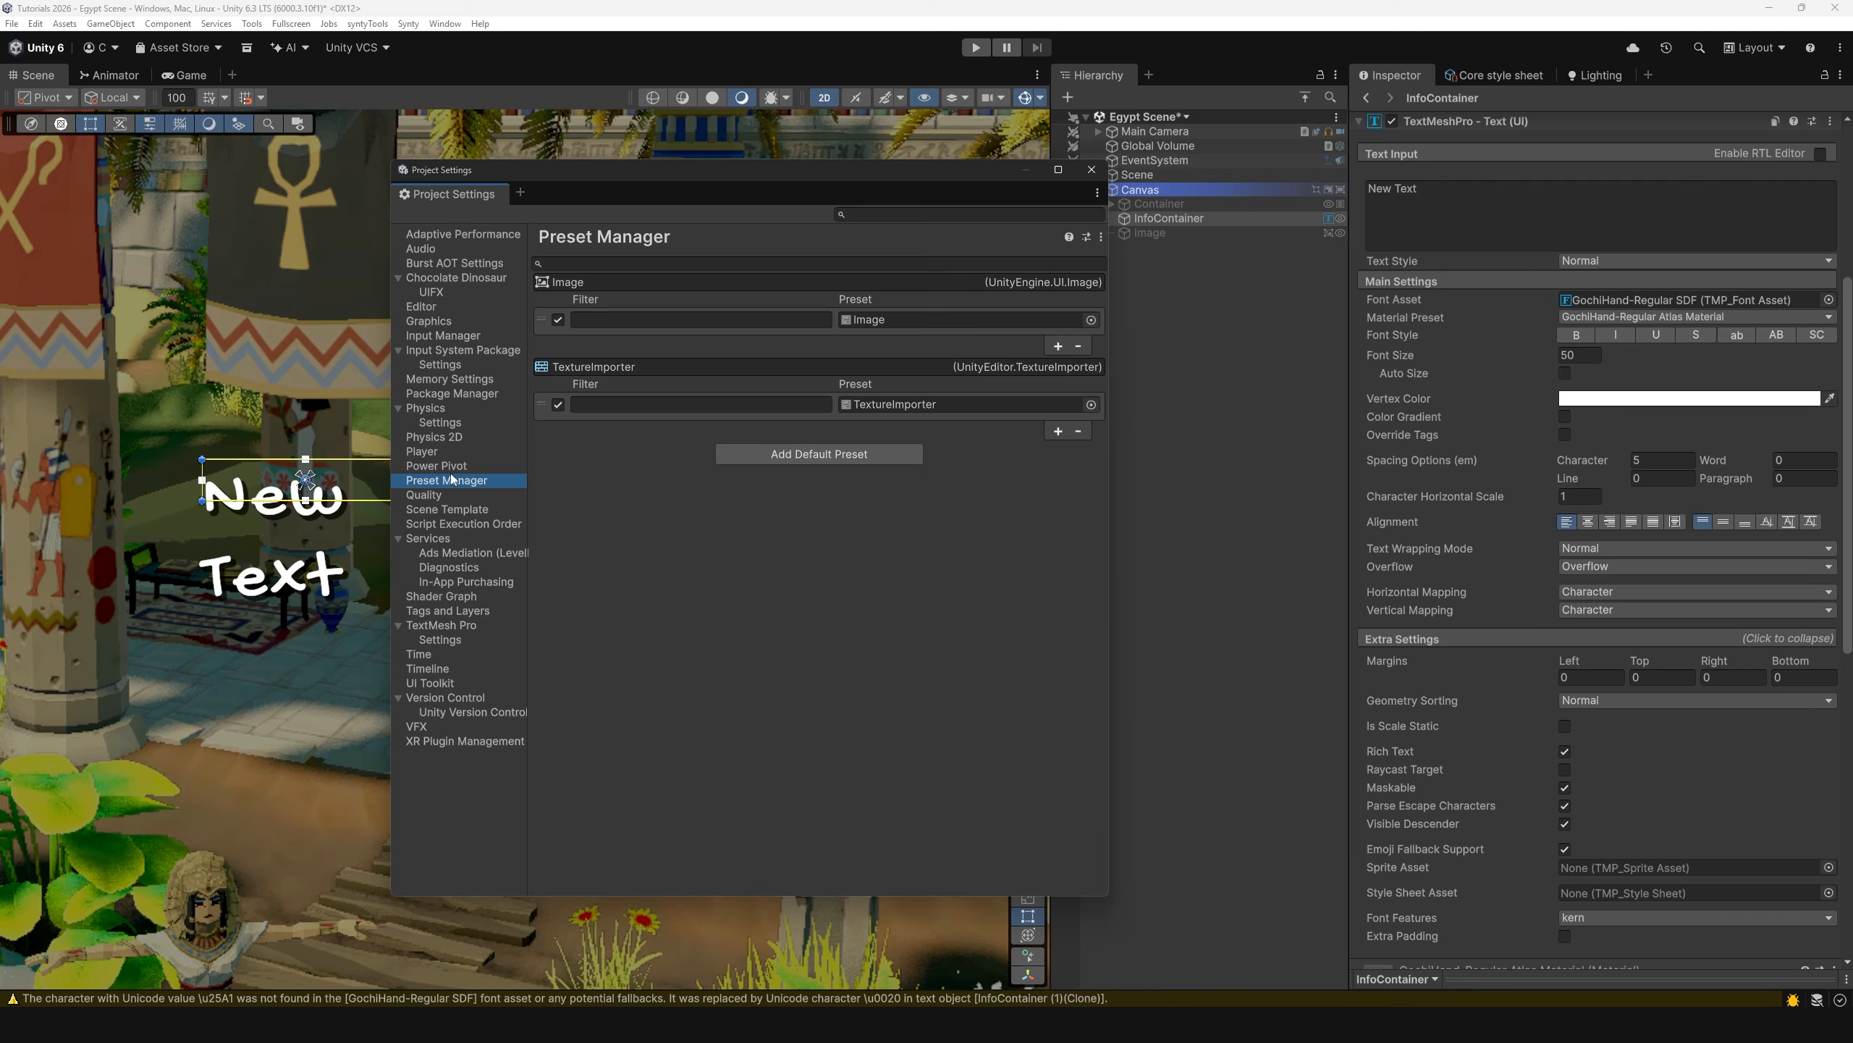
pyautogui.click(809, 455)
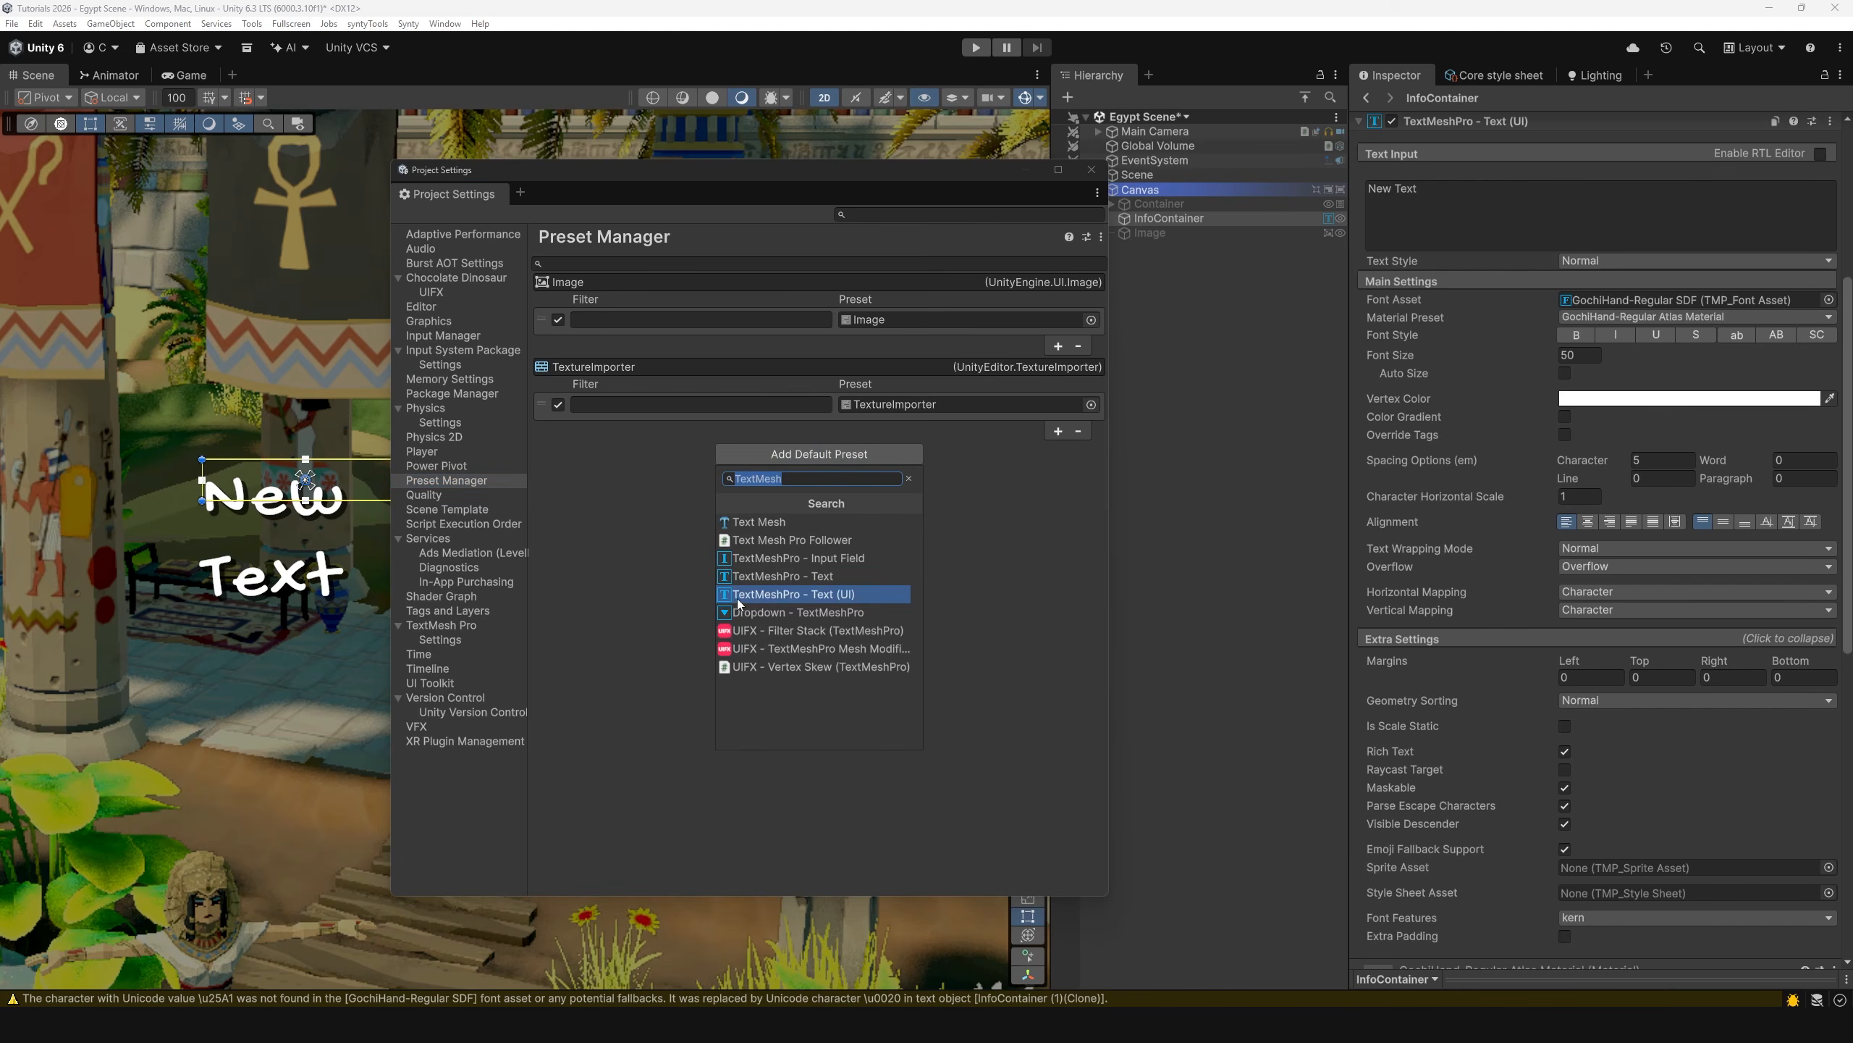
pyautogui.click(767, 598)
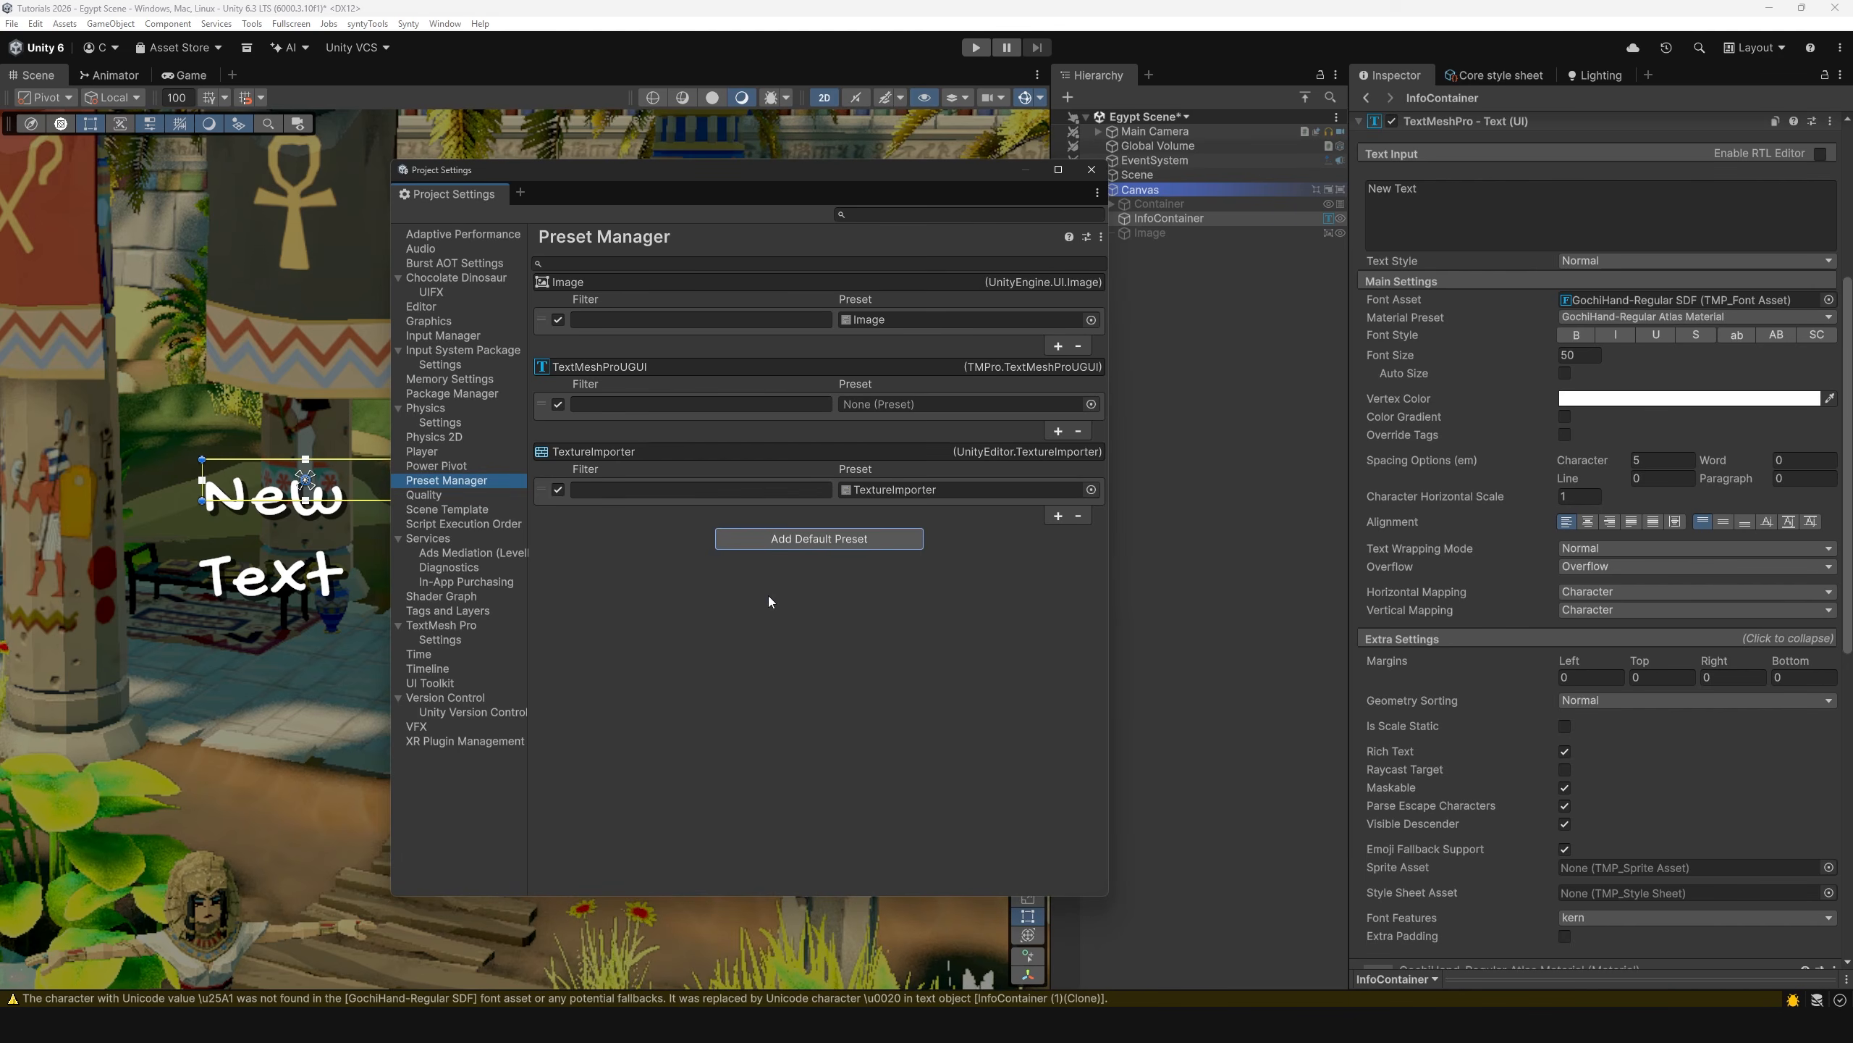
pyautogui.click(1090, 404)
pyautogui.doubleClick(276, 509)
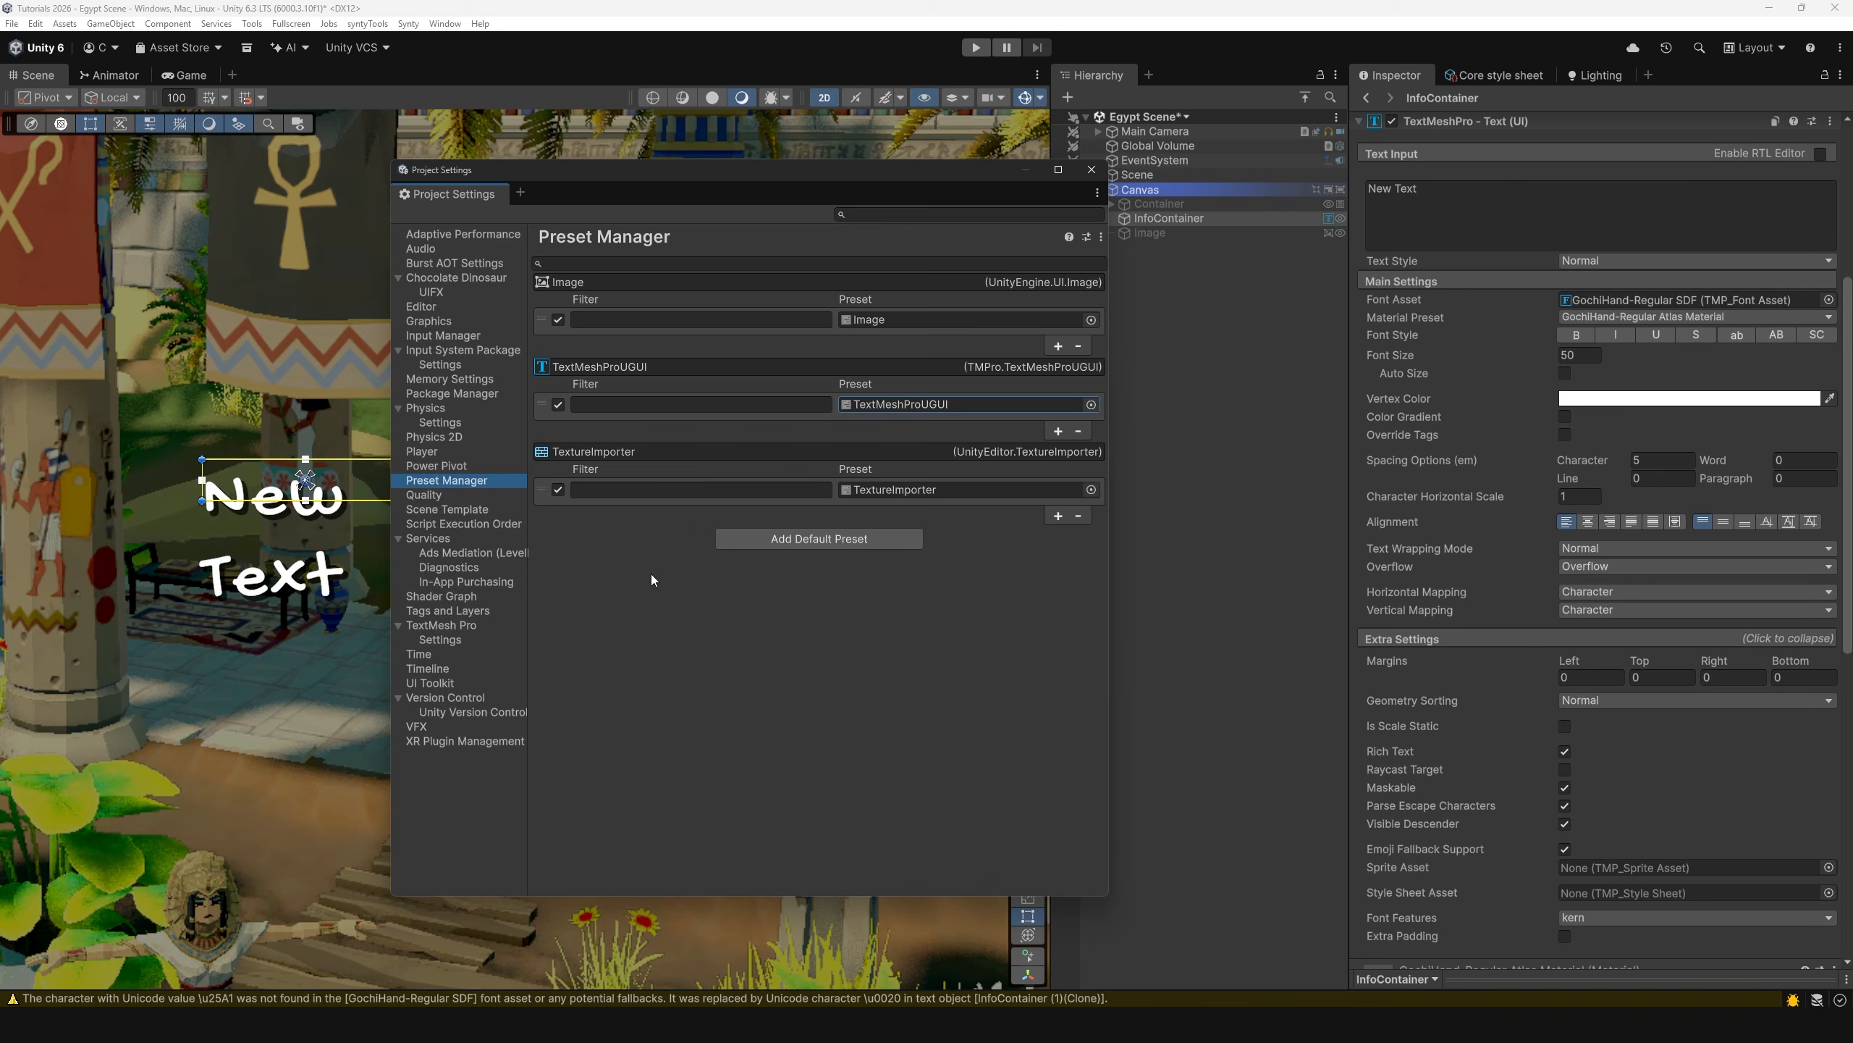
pyautogui.click(1090, 170)
# - Add a TextMeshPro text to the Canvas, move it to about X 219 and review its default settings
pyautogui.rightClick(1138, 194)
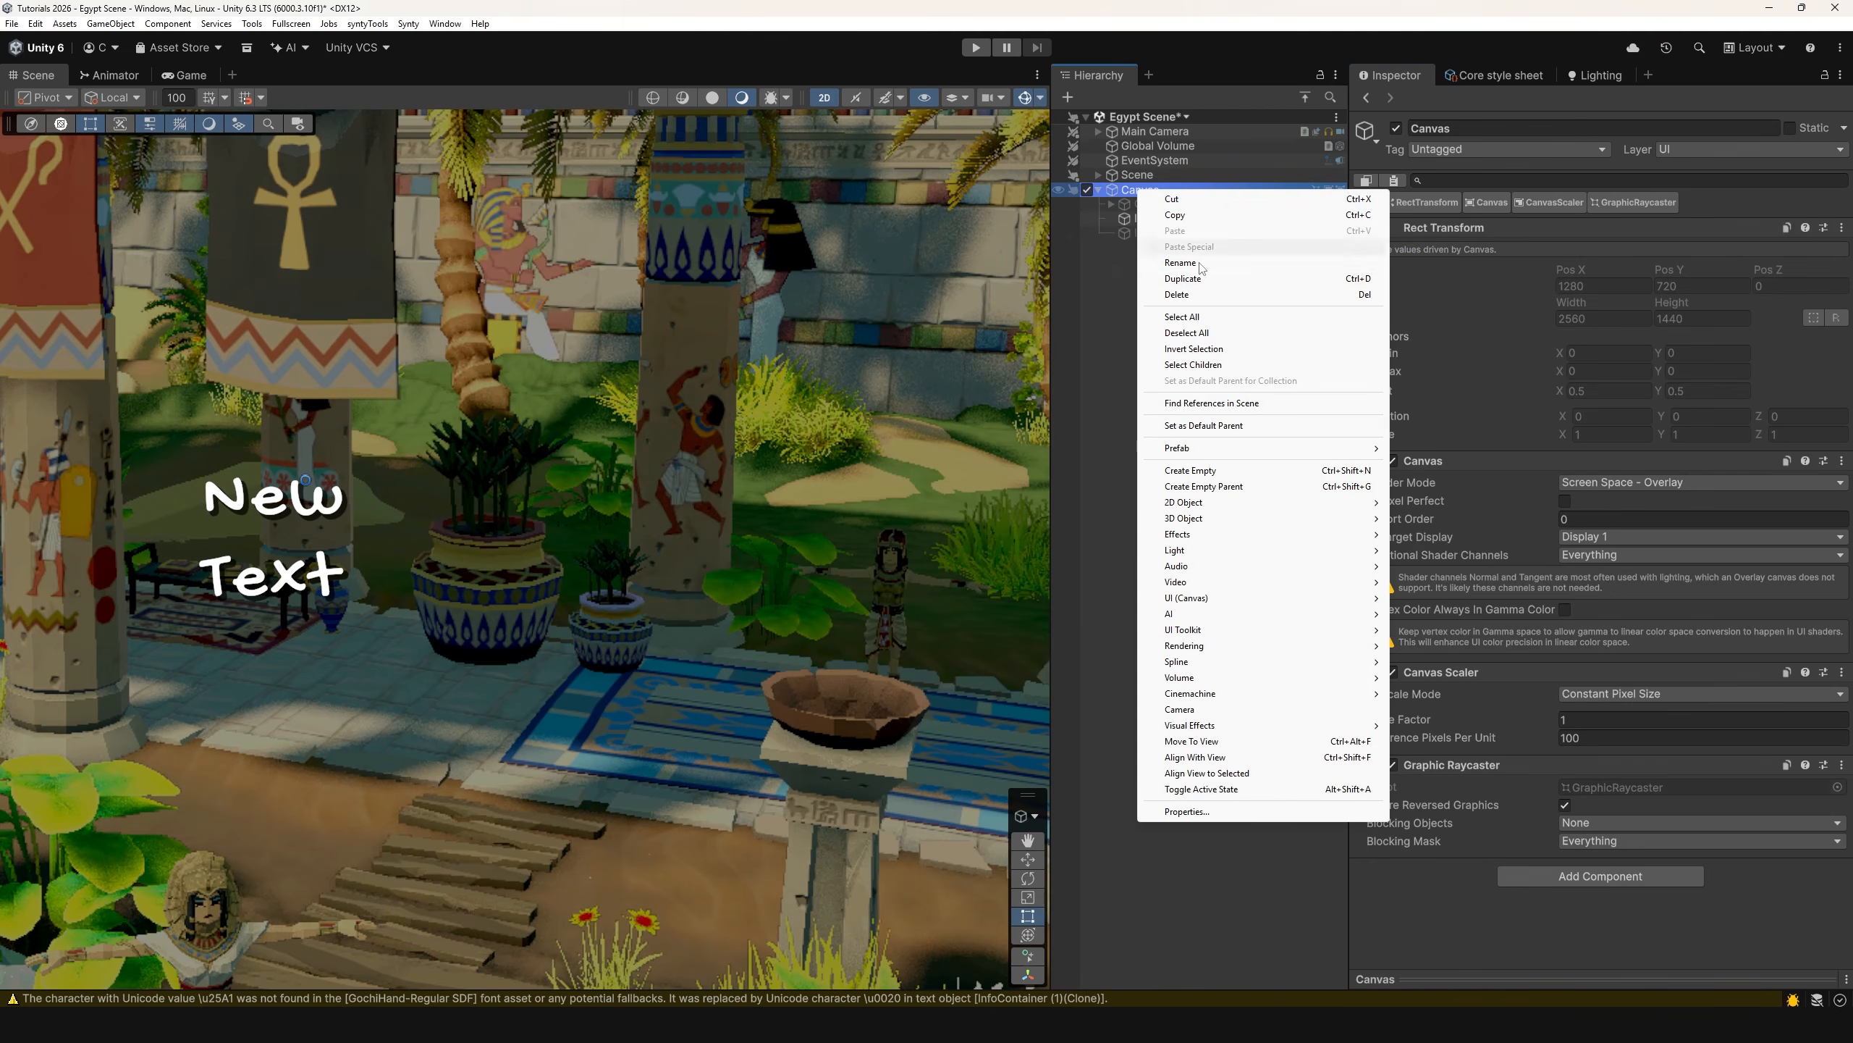
pyautogui.moveTo(1217, 599)
pyautogui.click(1449, 637)
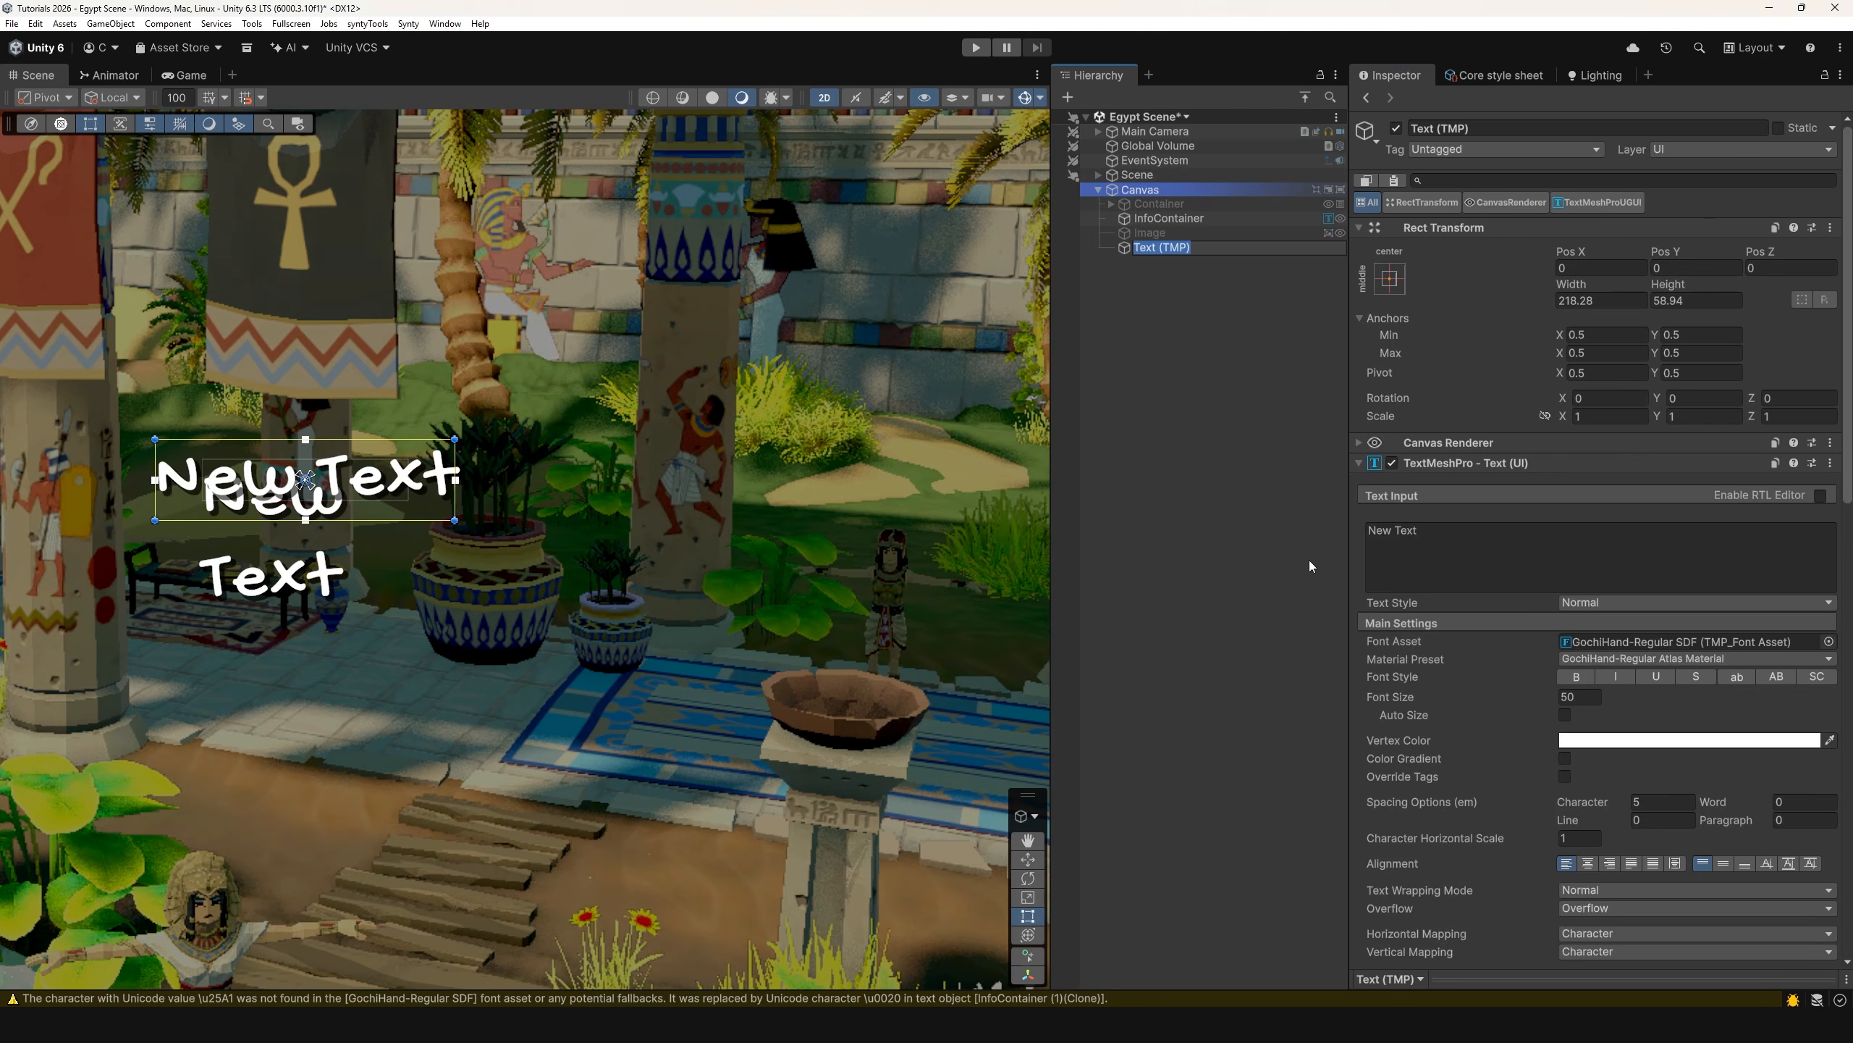
pyautogui.moveTo(396, 492); pyautogui.dragTo(697, 491)
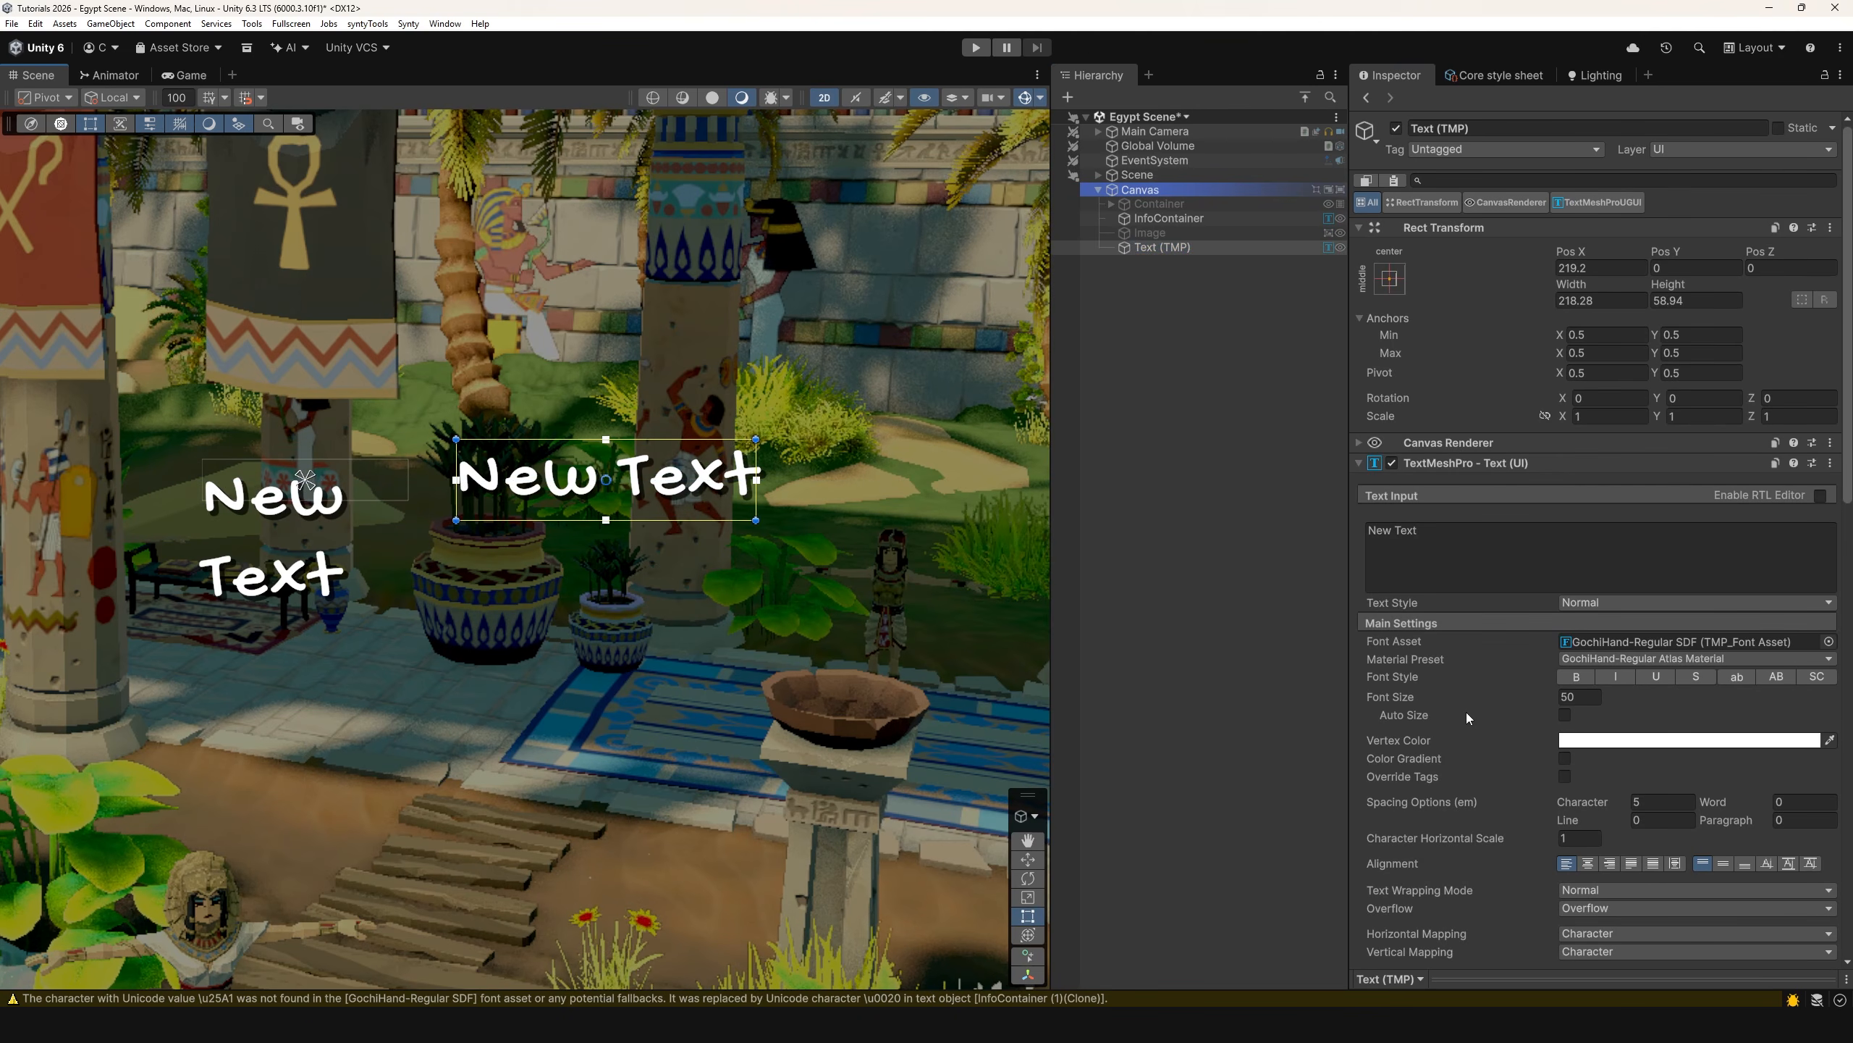
pyautogui.scroll(-1, 1452, 695)
pyautogui.scroll(-4, 1452, 696)
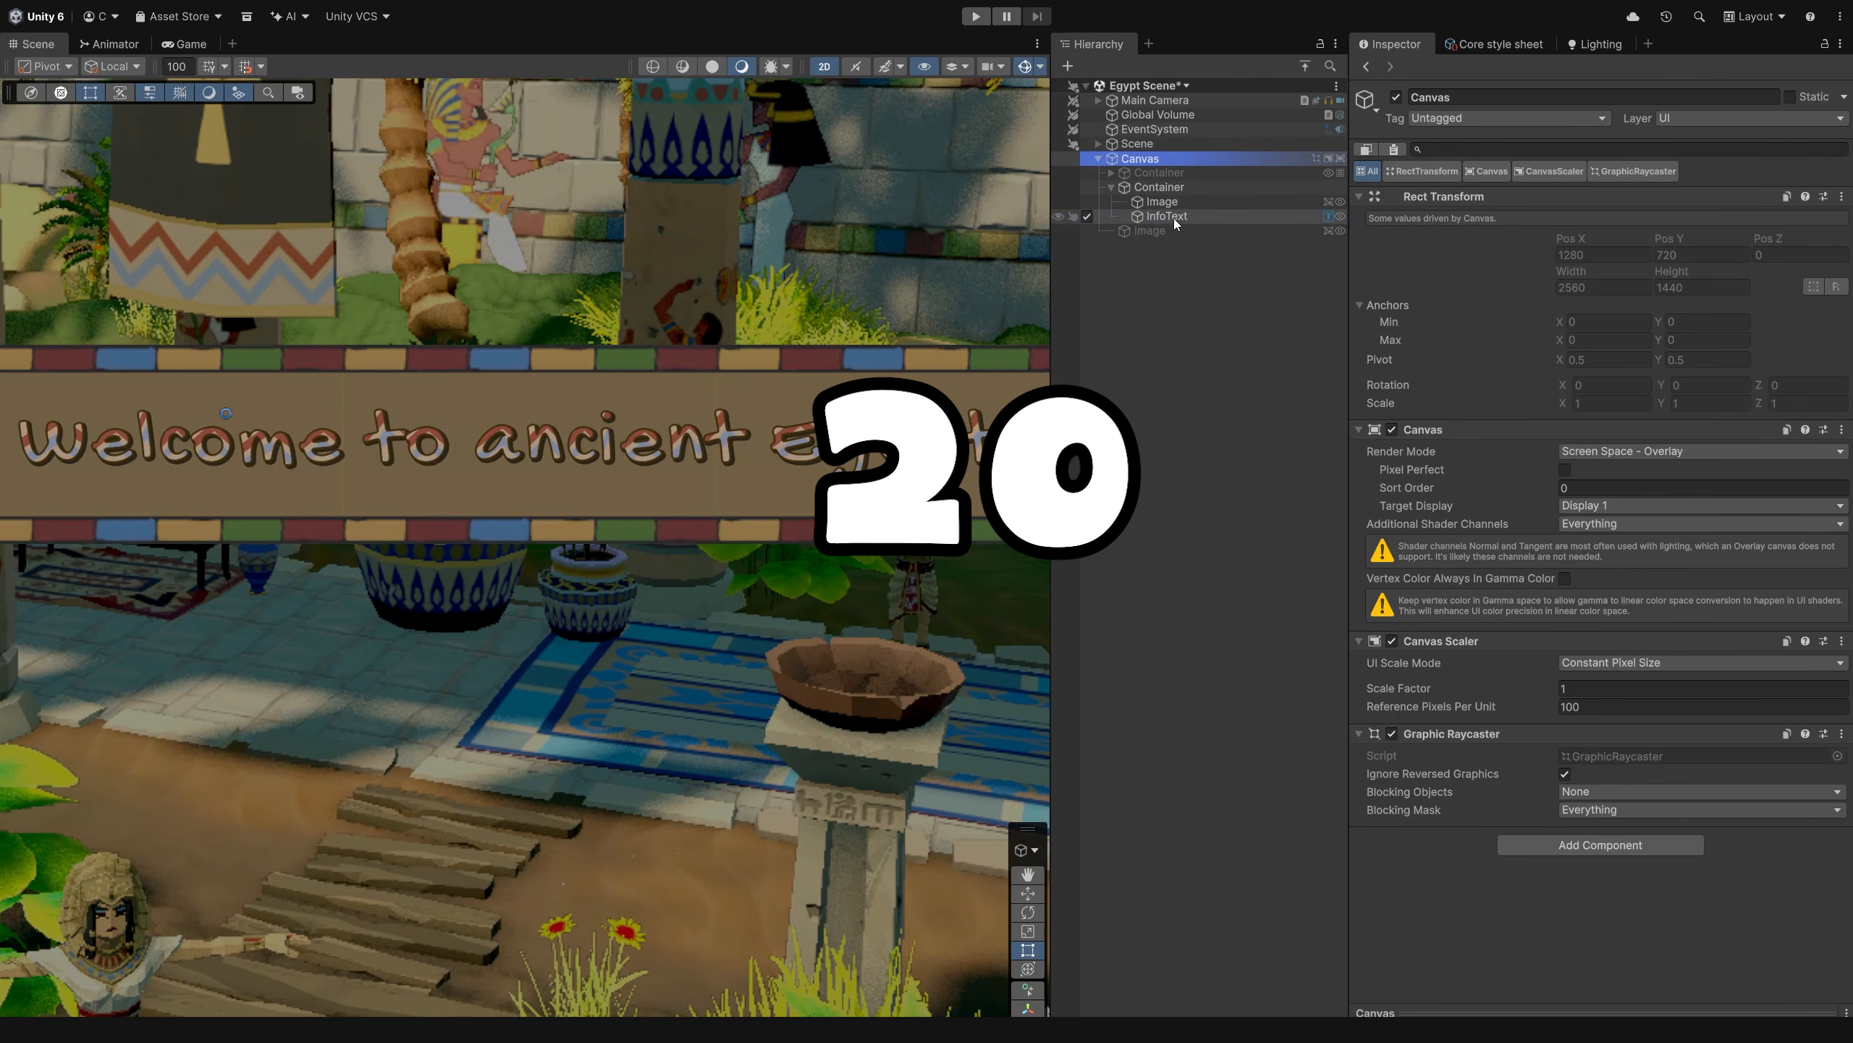
# - Examine the InfoText material's face texture and speed settings and how the text animates in the Scene view
pyautogui.click(1173, 216)
pyautogui.scroll(-10, 1402, 795)
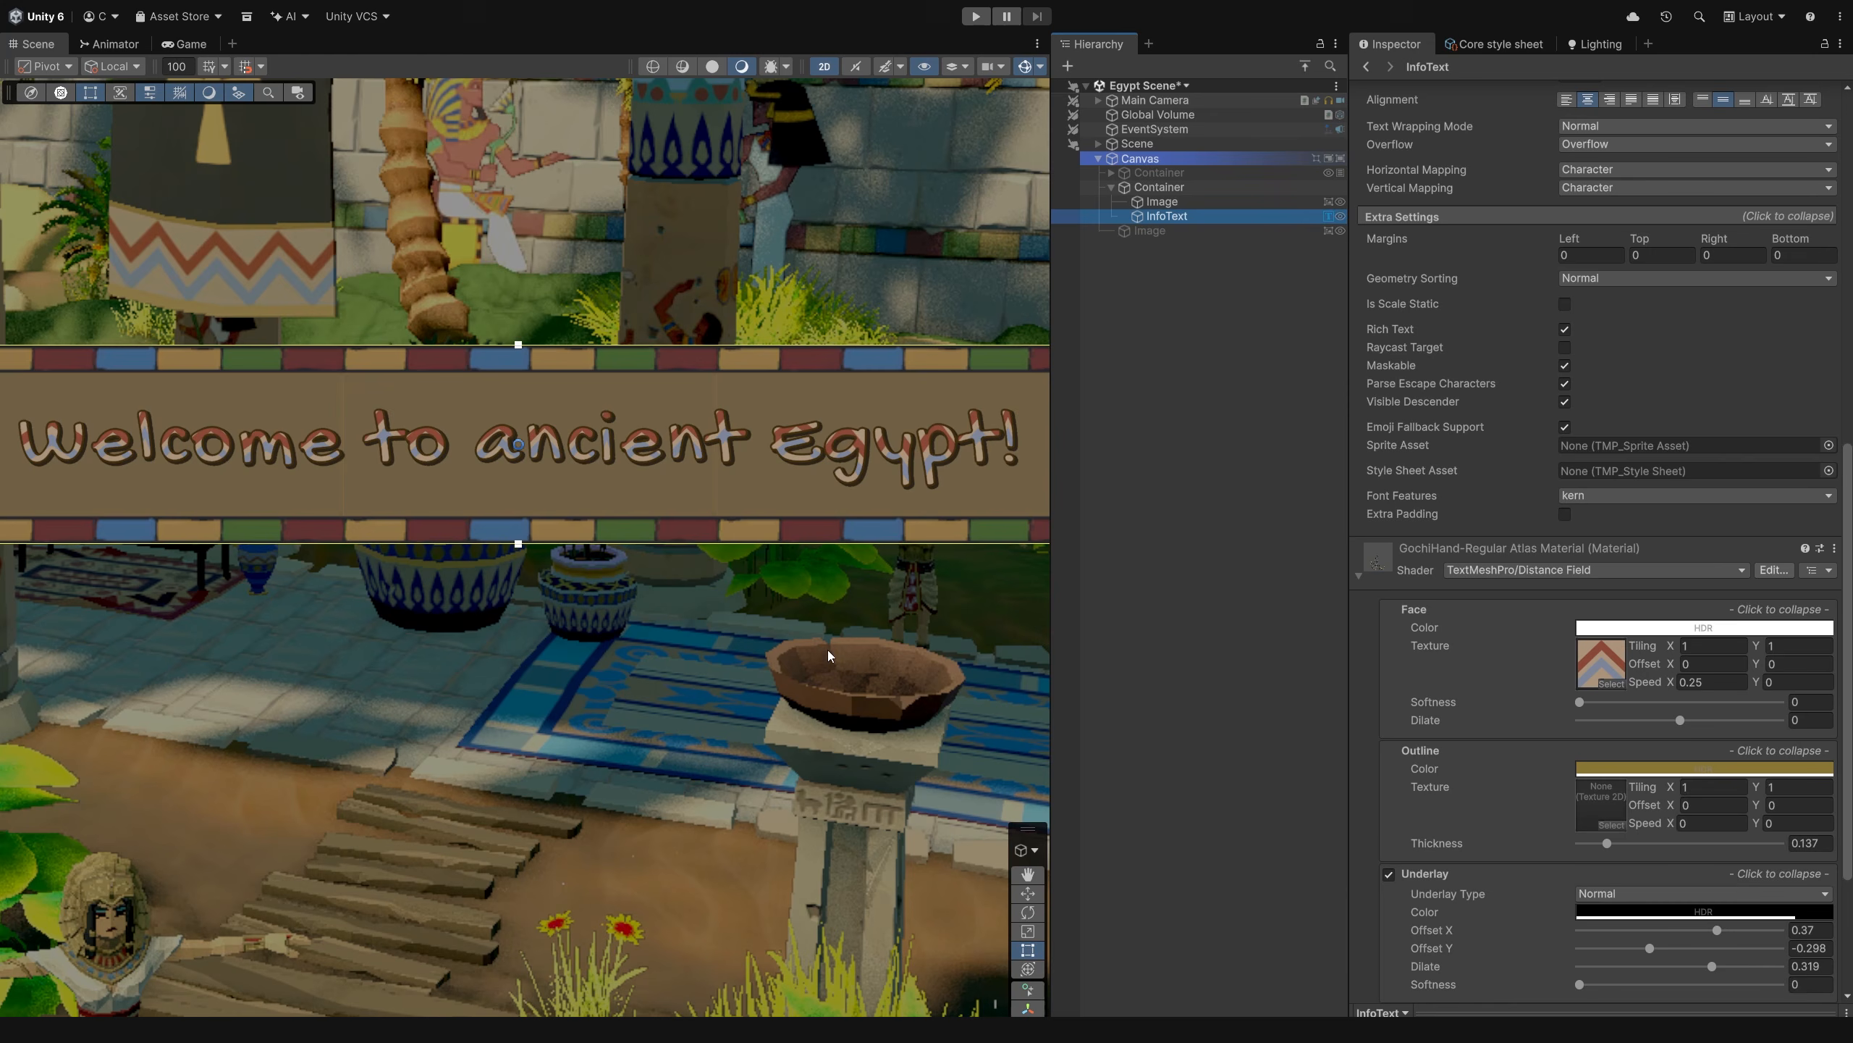
pyautogui.middleClick(649, 569)
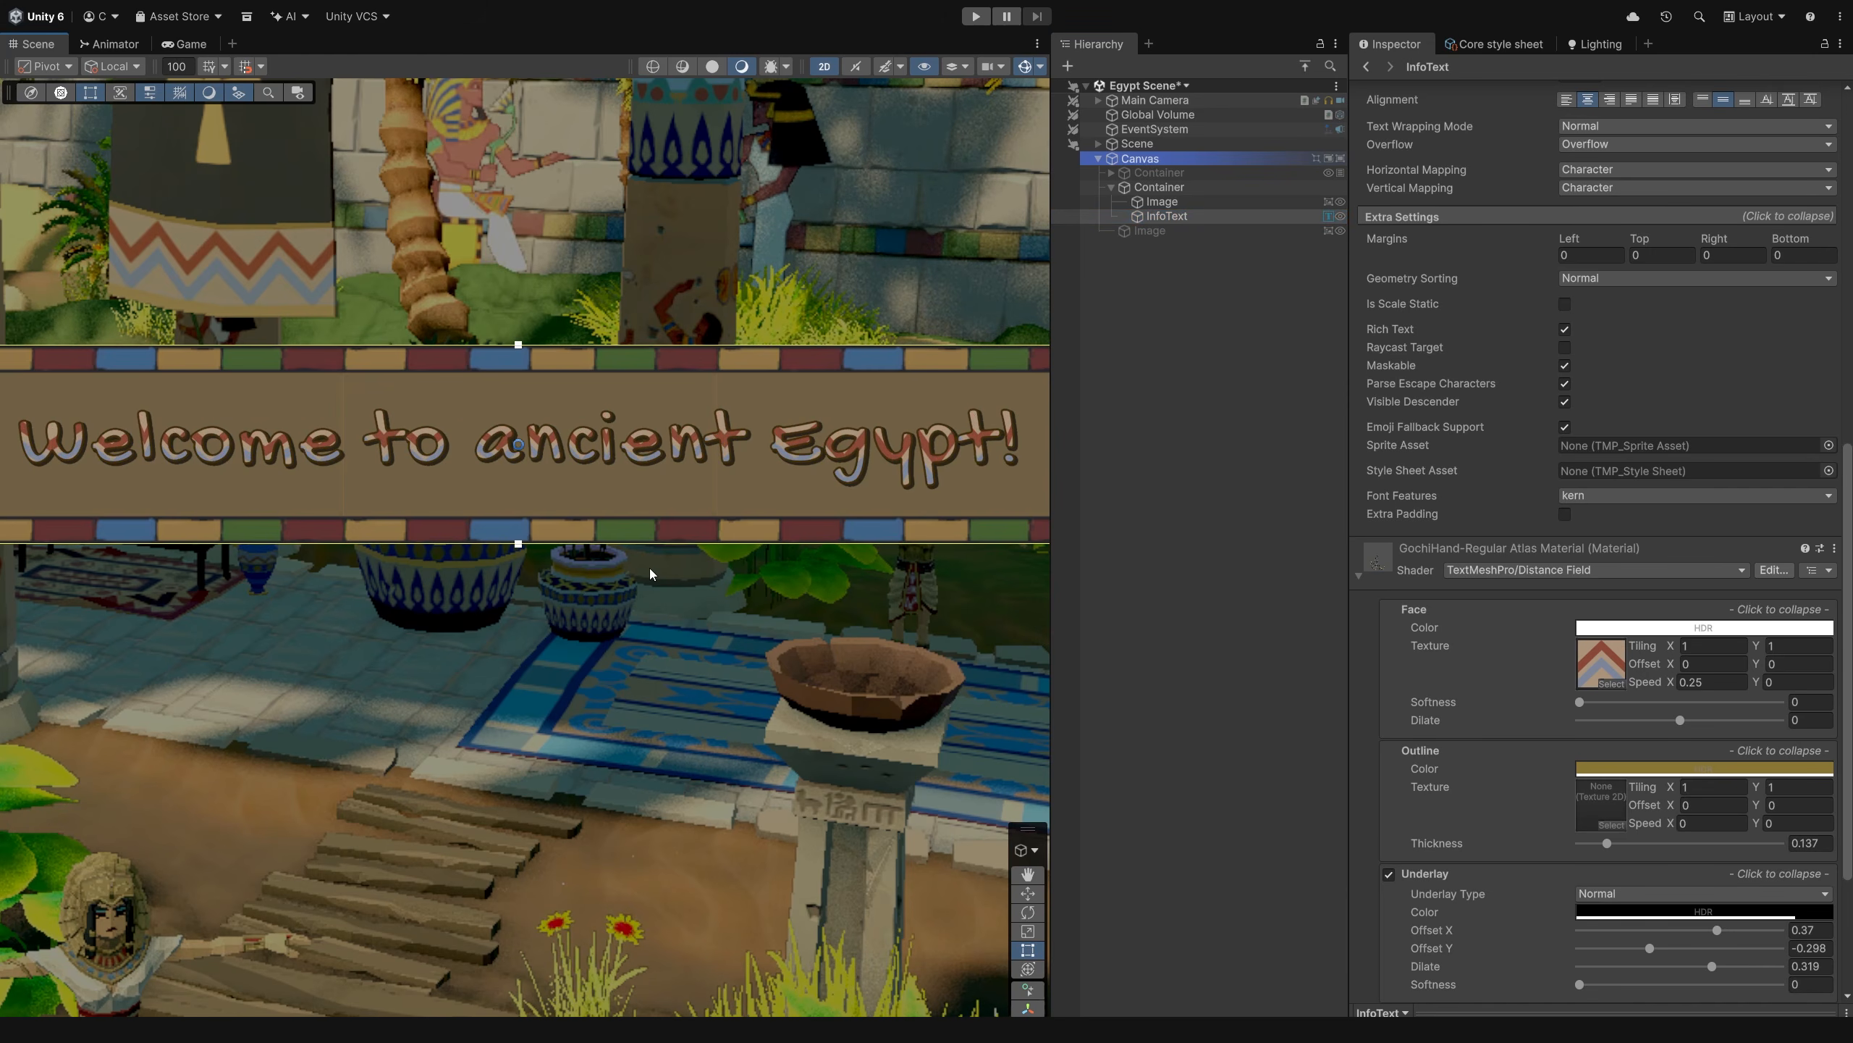
pyautogui.moveTo(651, 570); pyautogui.dragTo(663, 607, button='middle')
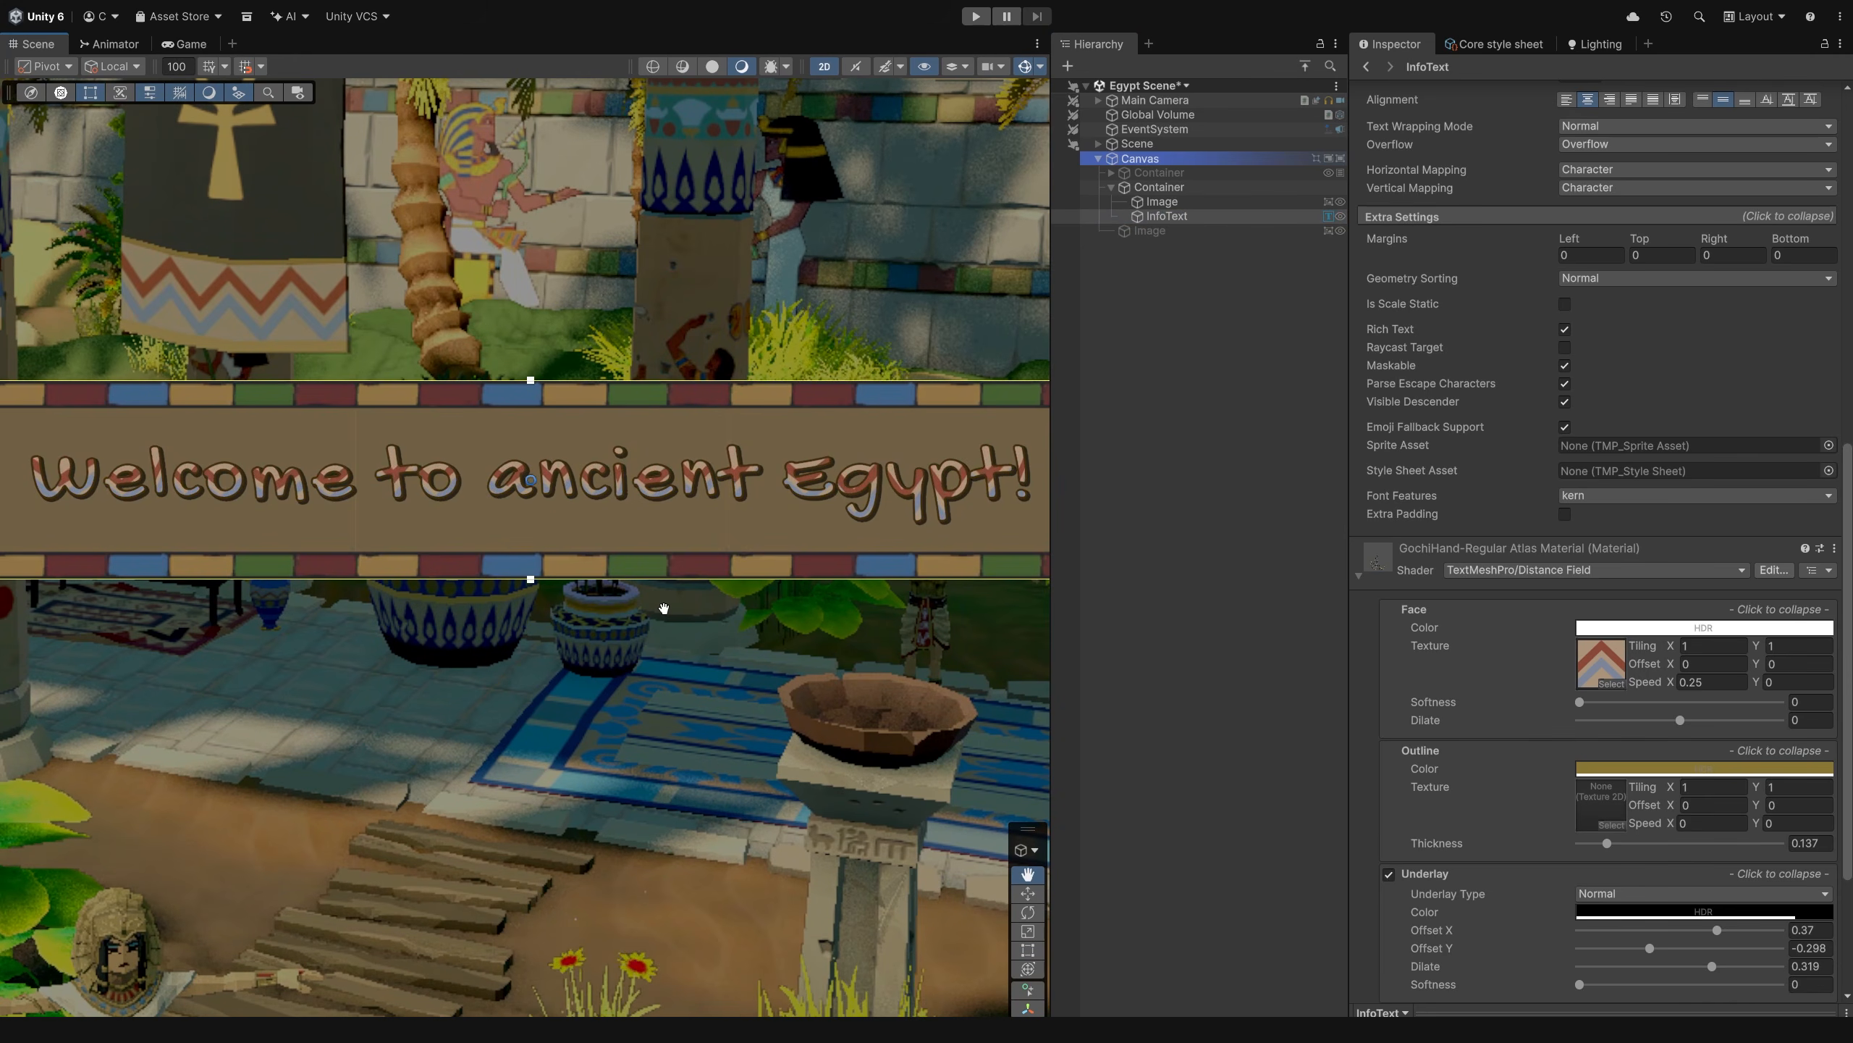
pyautogui.click(663, 608)
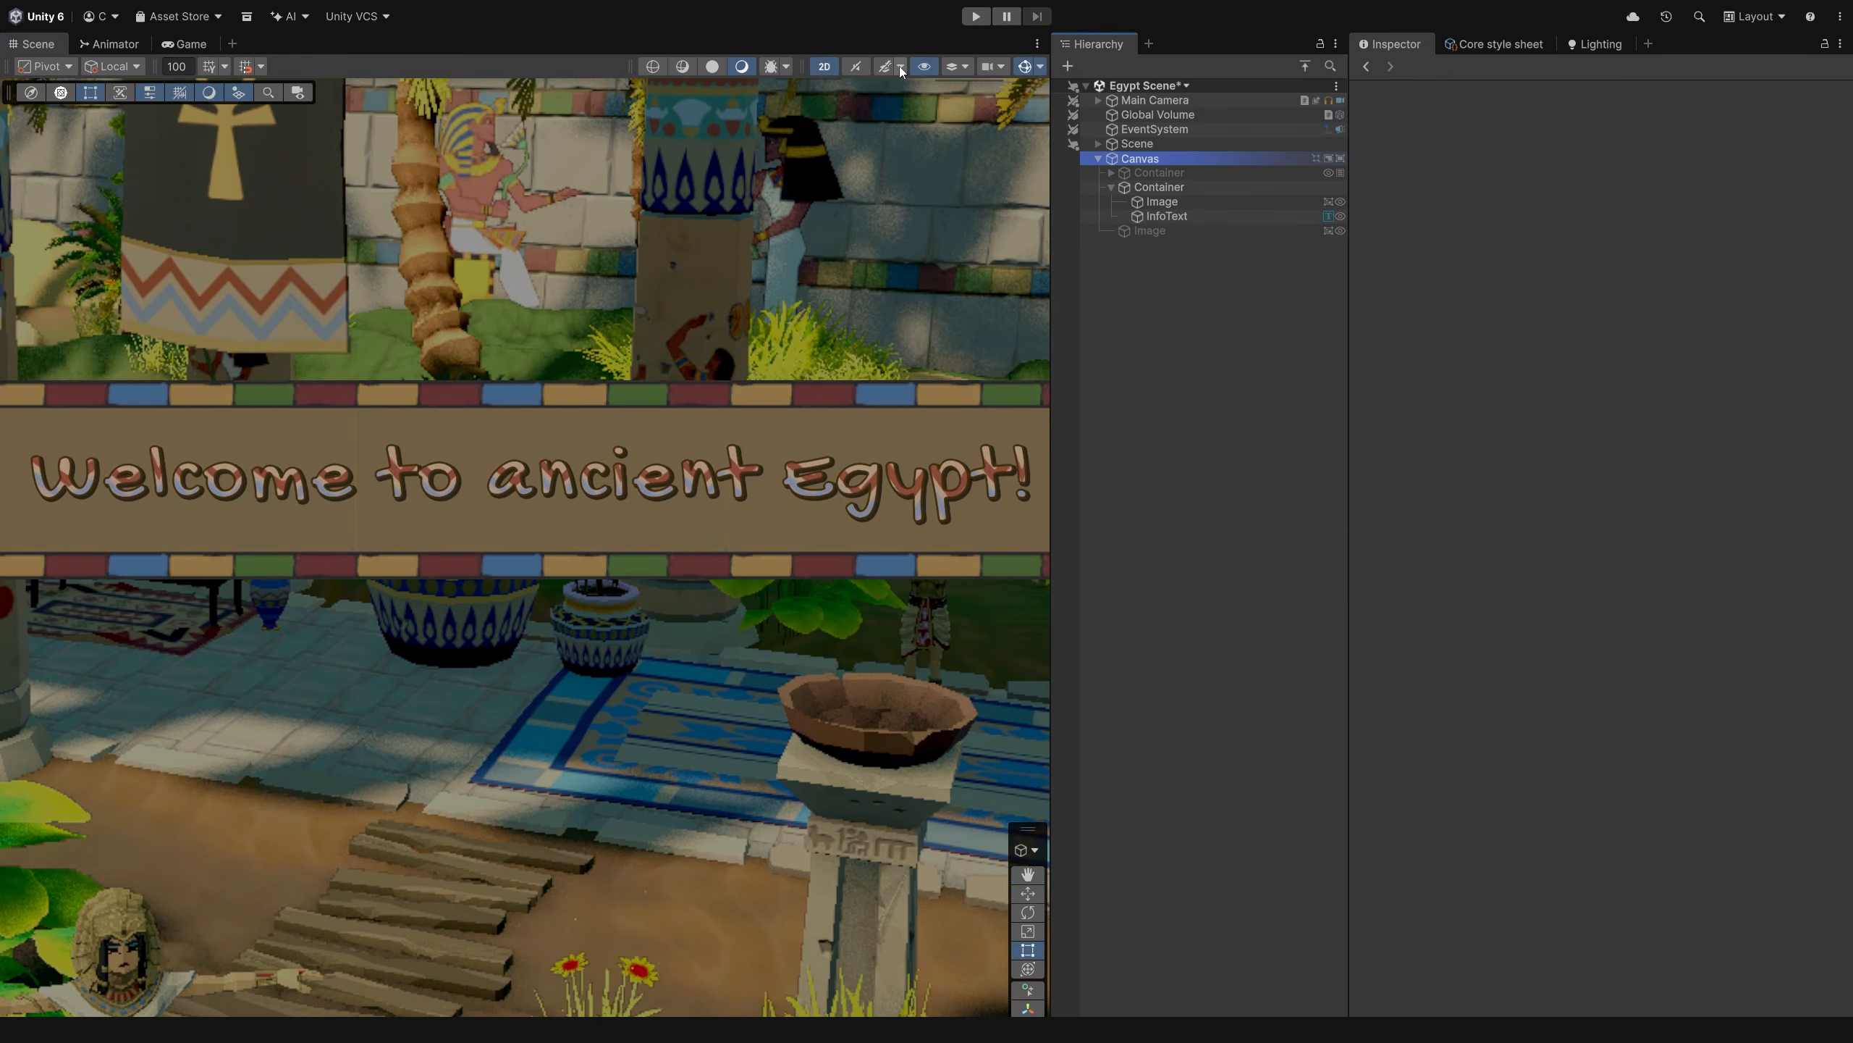
# - Enable Always Refresh for the Scene view and toggle the Scene view's effects
pyautogui.click(901, 67)
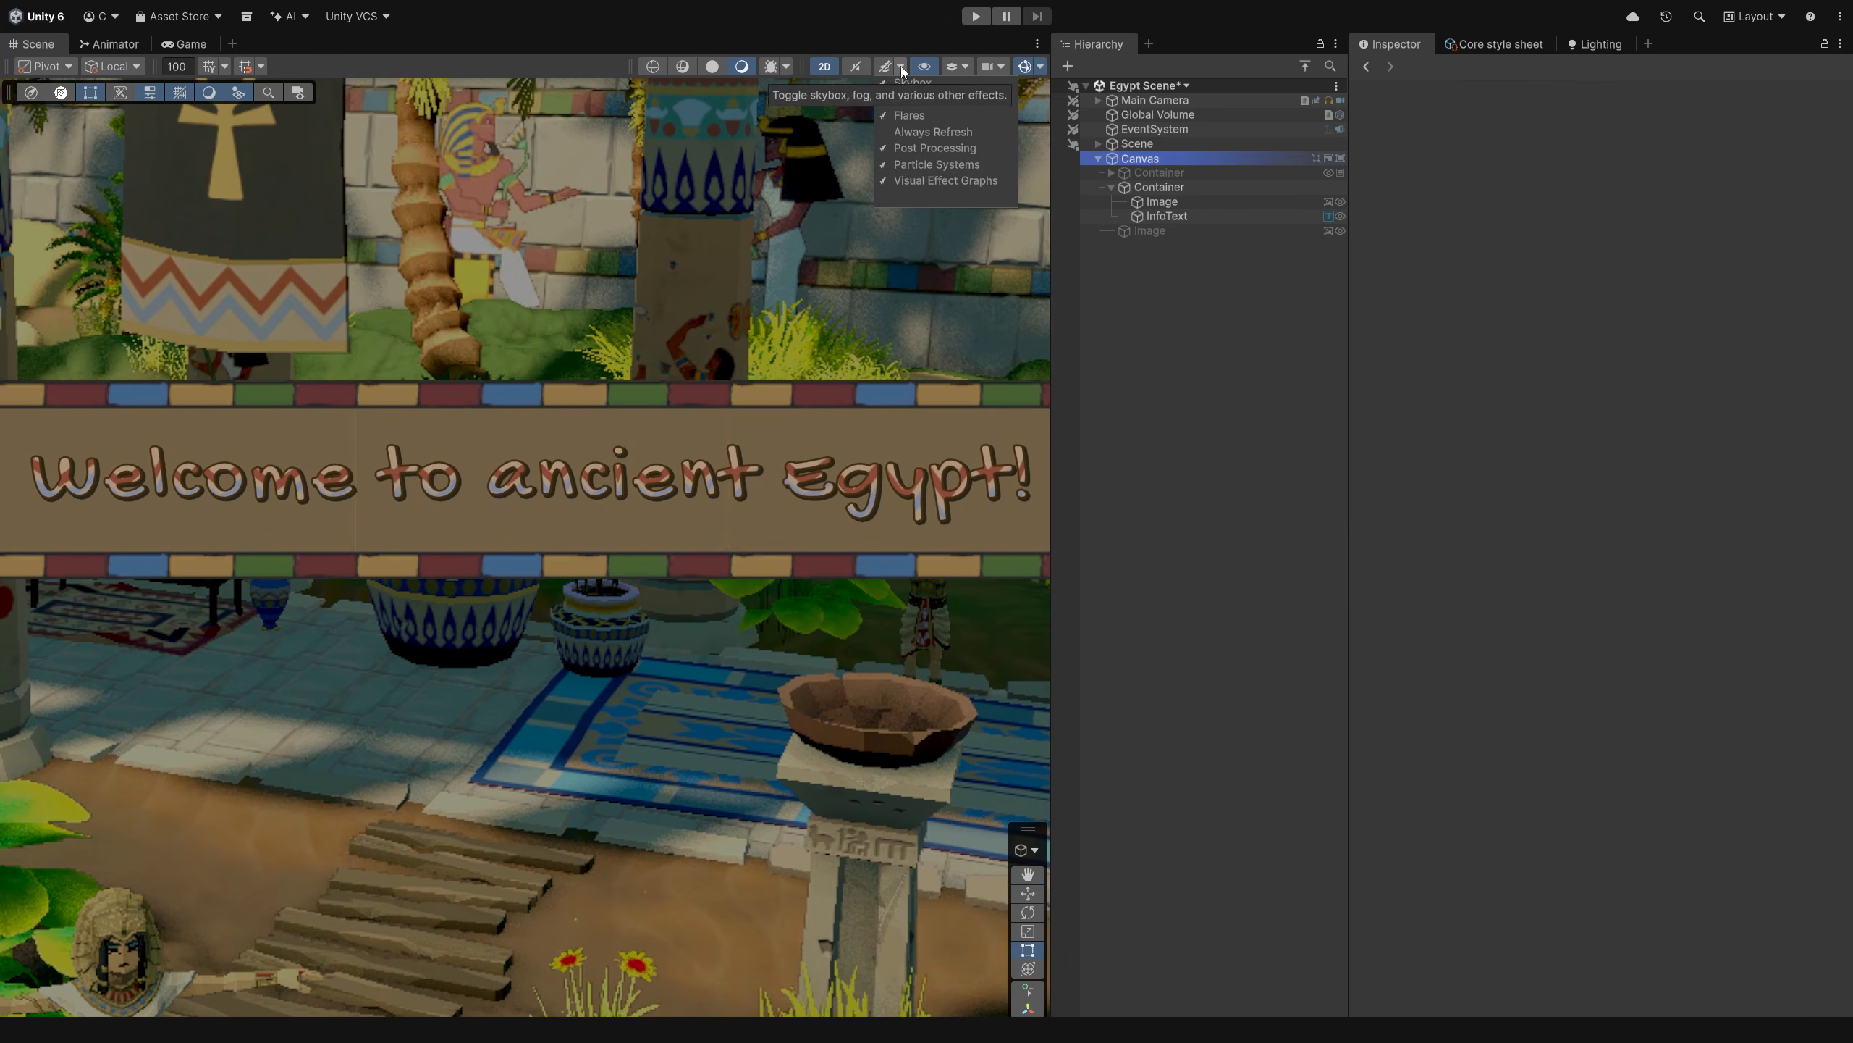
pyautogui.click(909, 135)
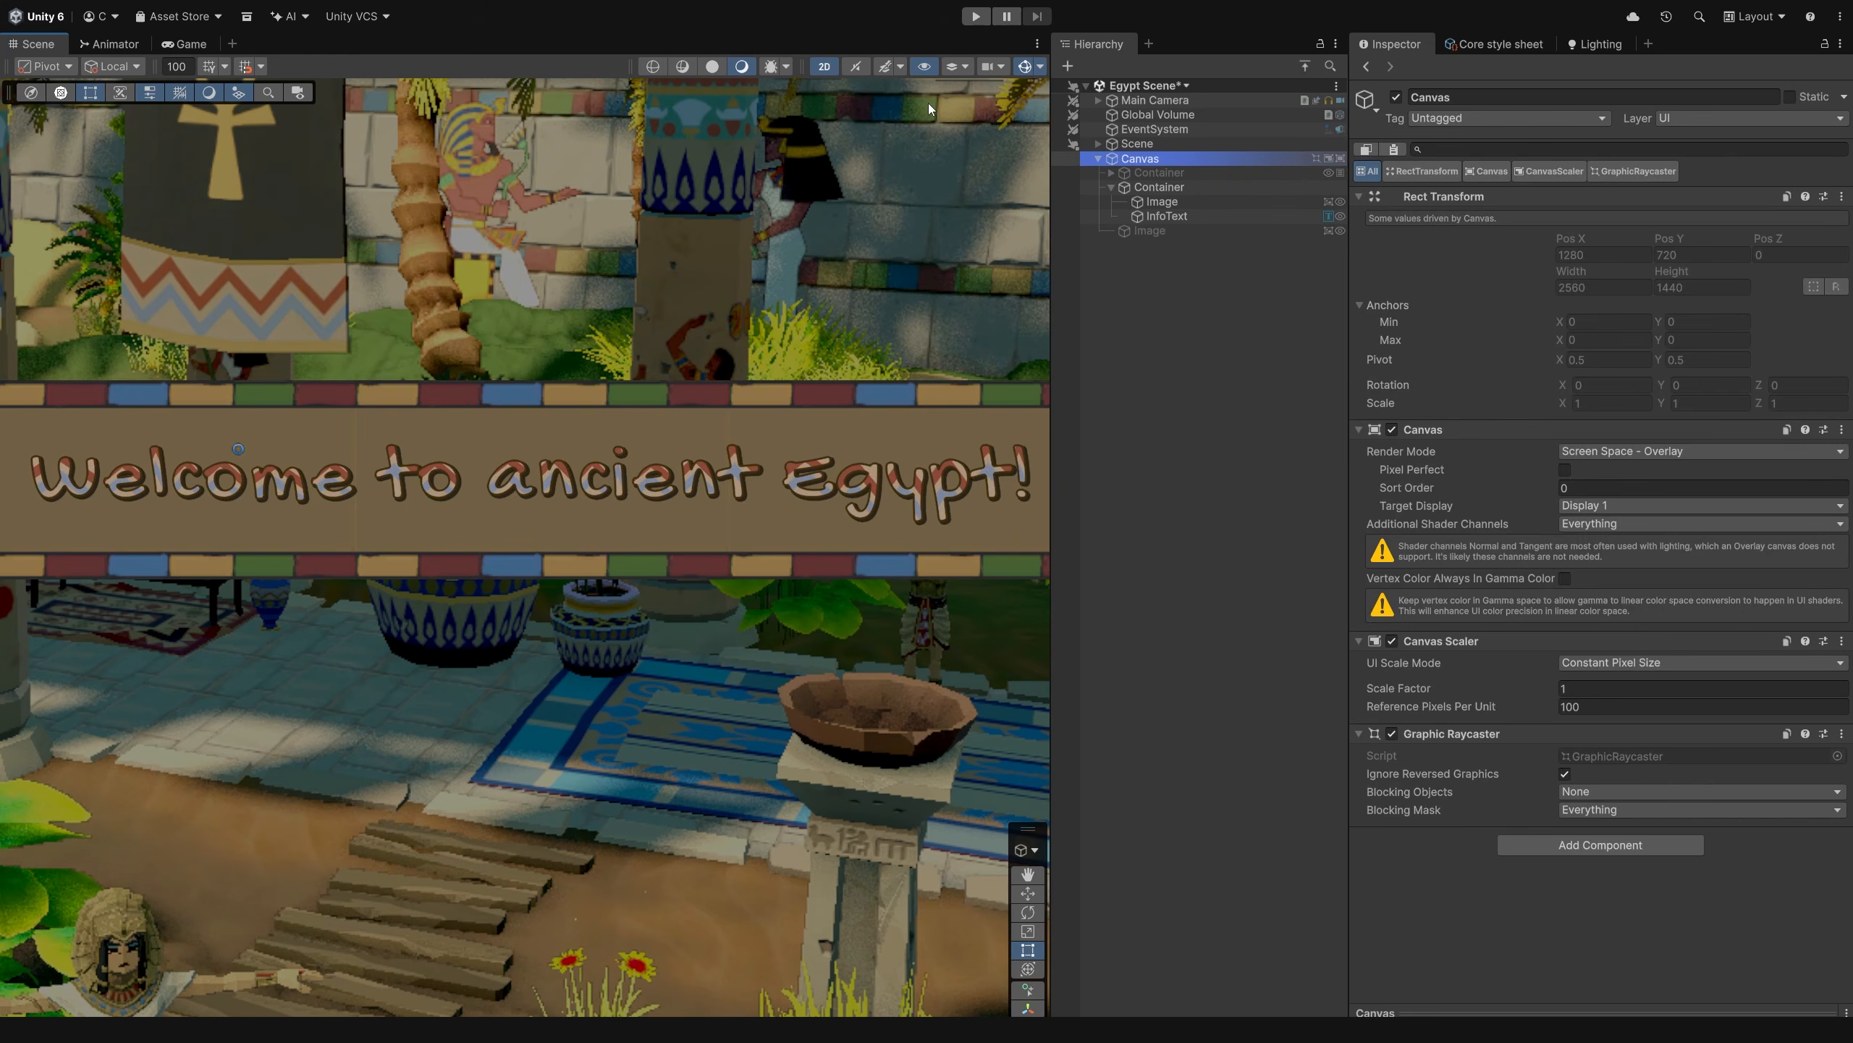
pyautogui.click(895, 68)
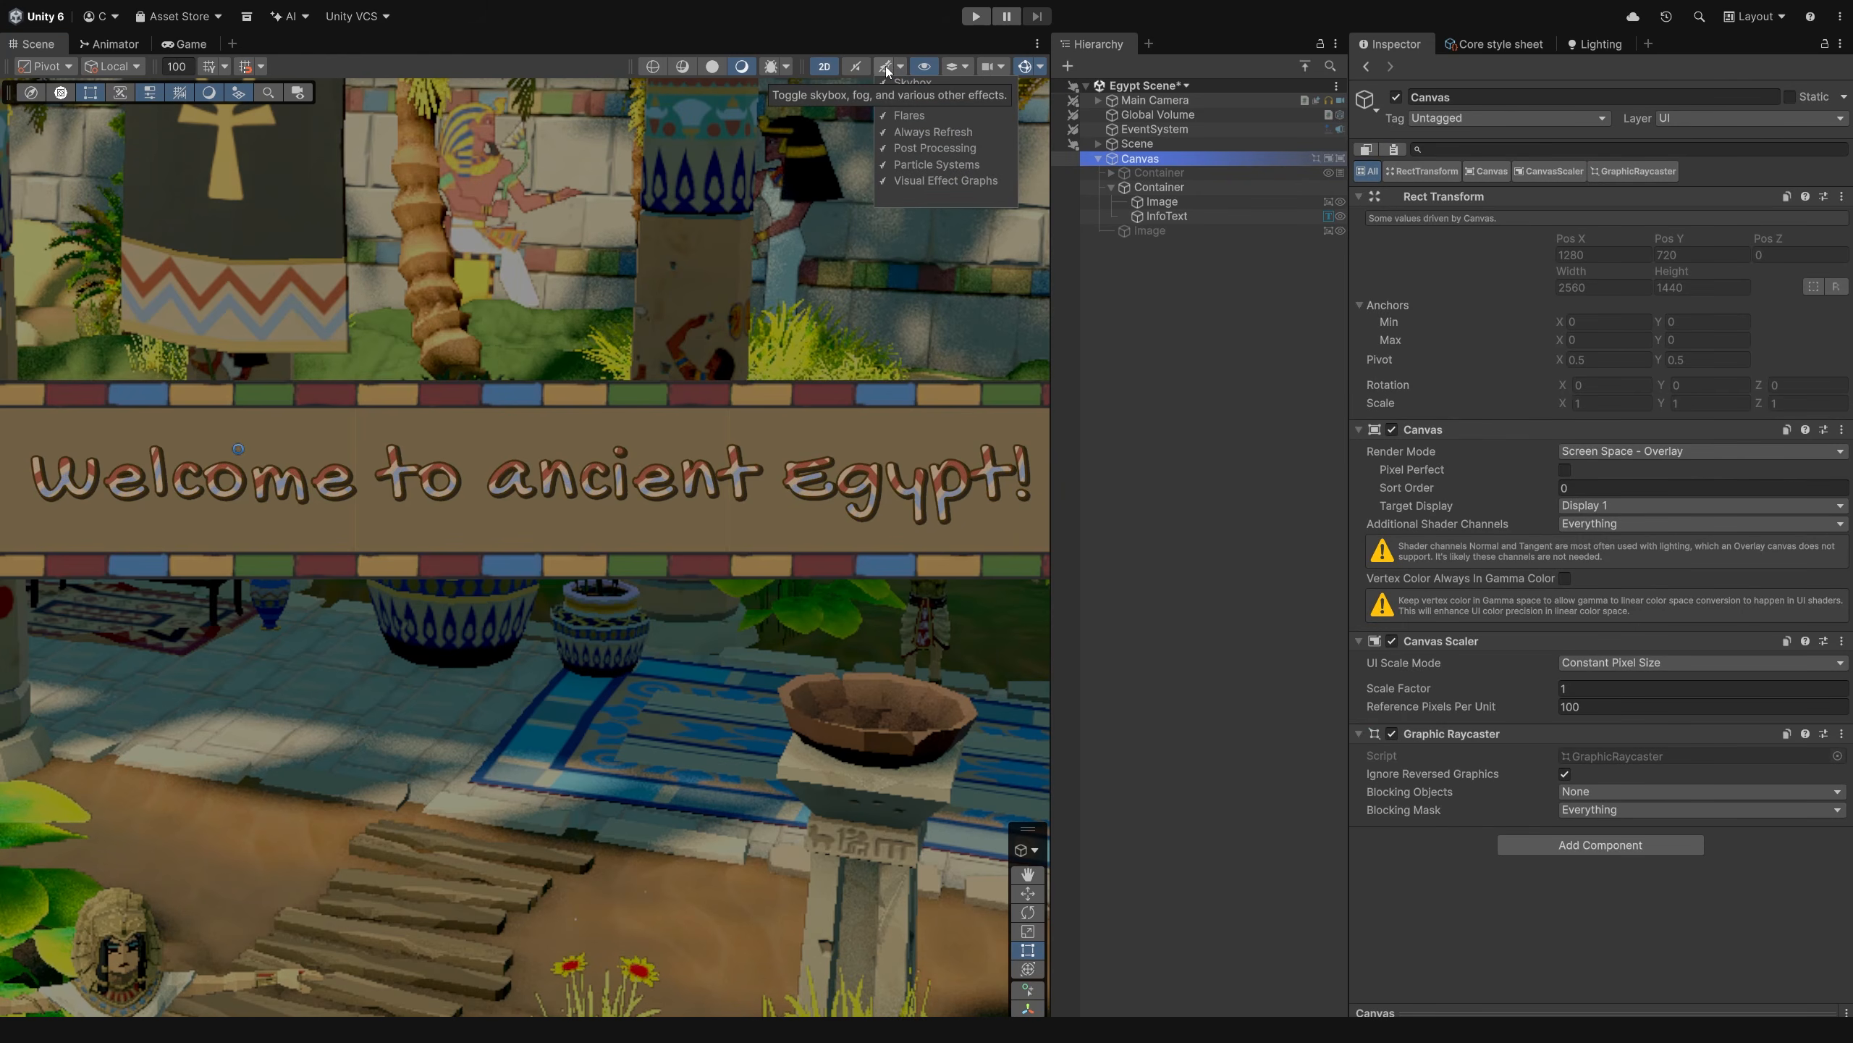
pyautogui.click(886, 67)
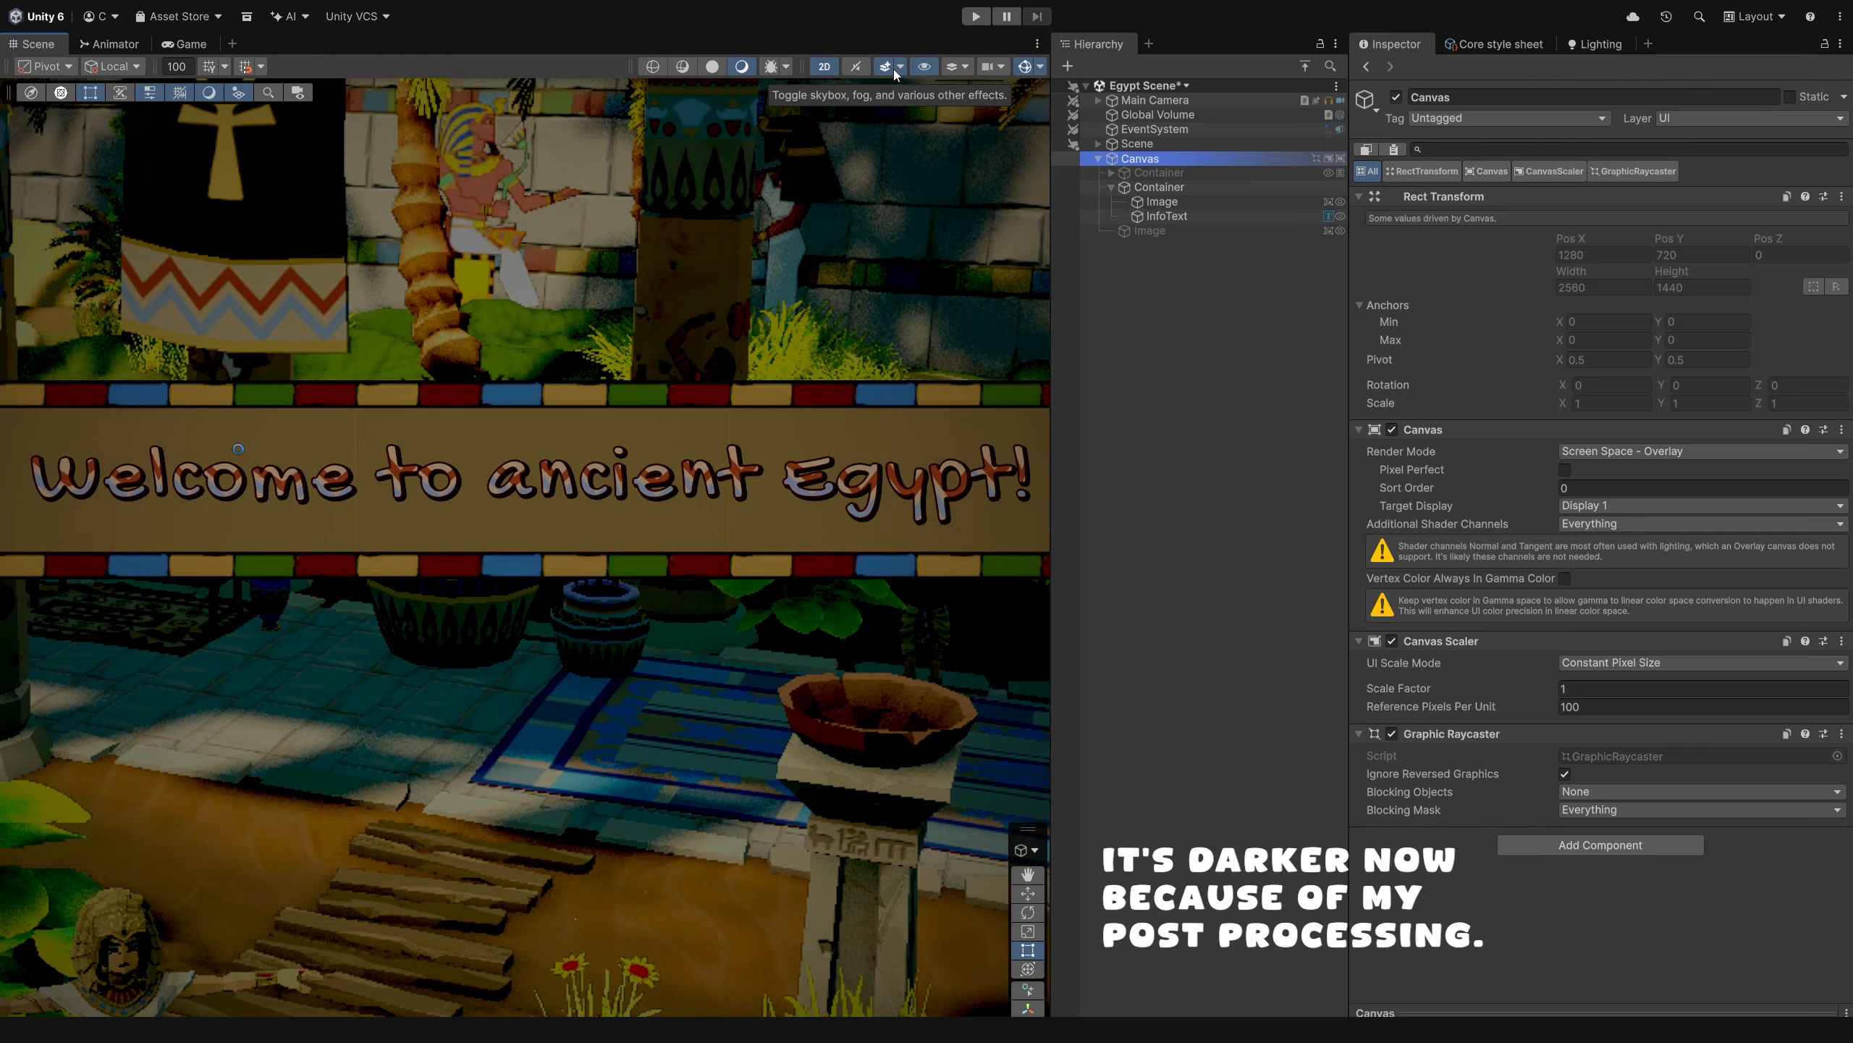
pyautogui.scroll(-4, 703, 309)
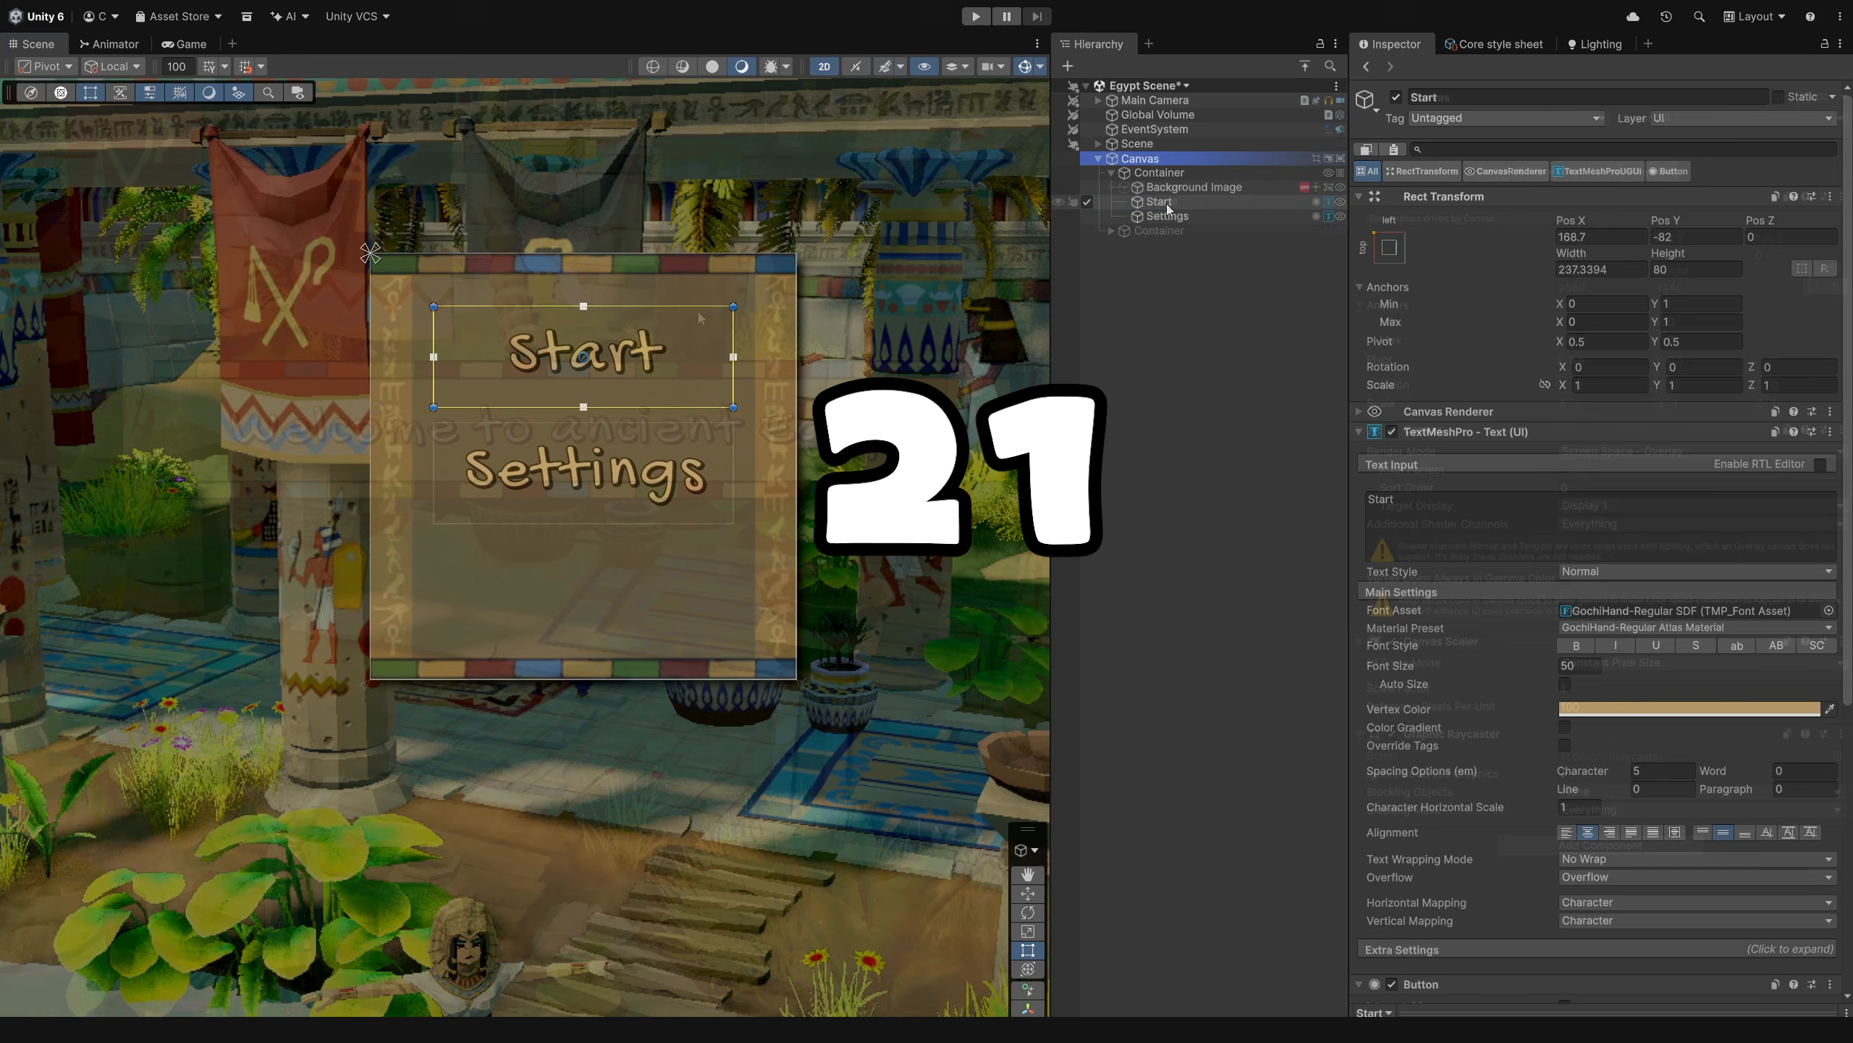
# - Copy the Start text's Vertex Color to its button's Normal Color and set the Vertex Color to white (FFFFFF)
pyautogui.scroll(-2, 1482, 574)
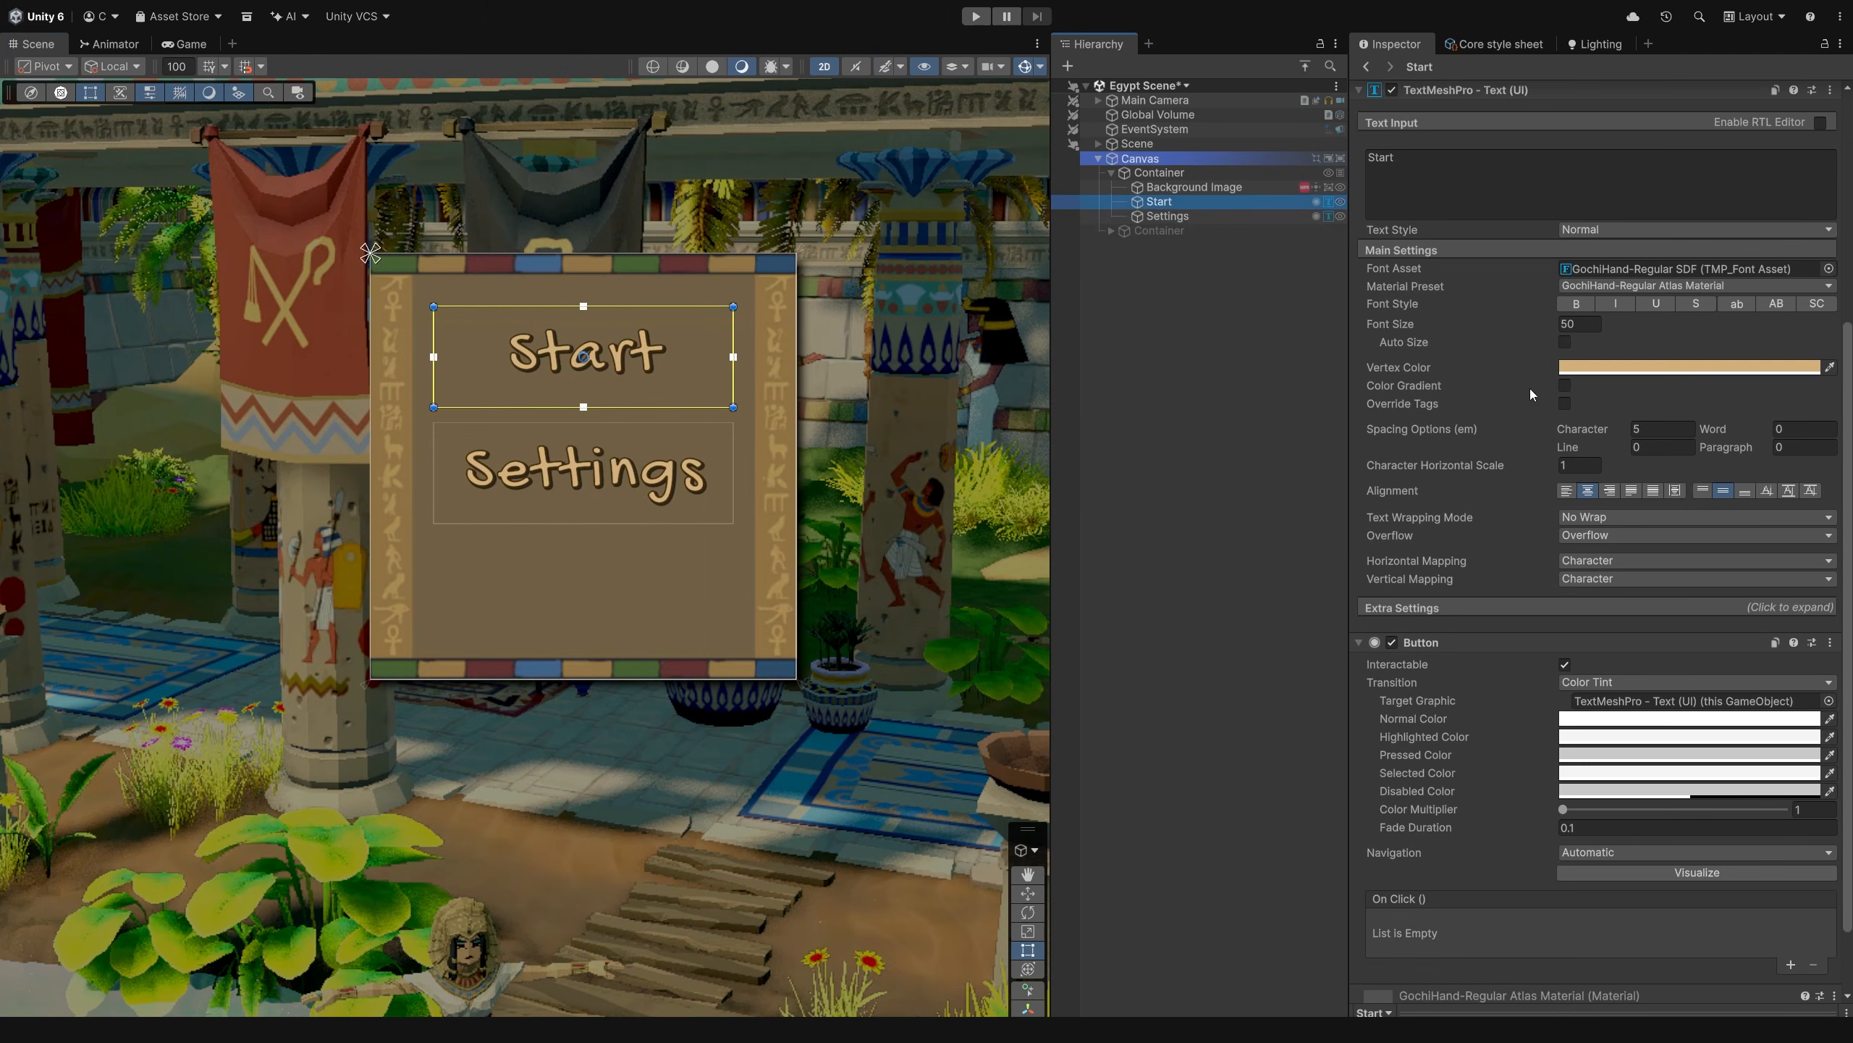
pyautogui.click(1410, 373)
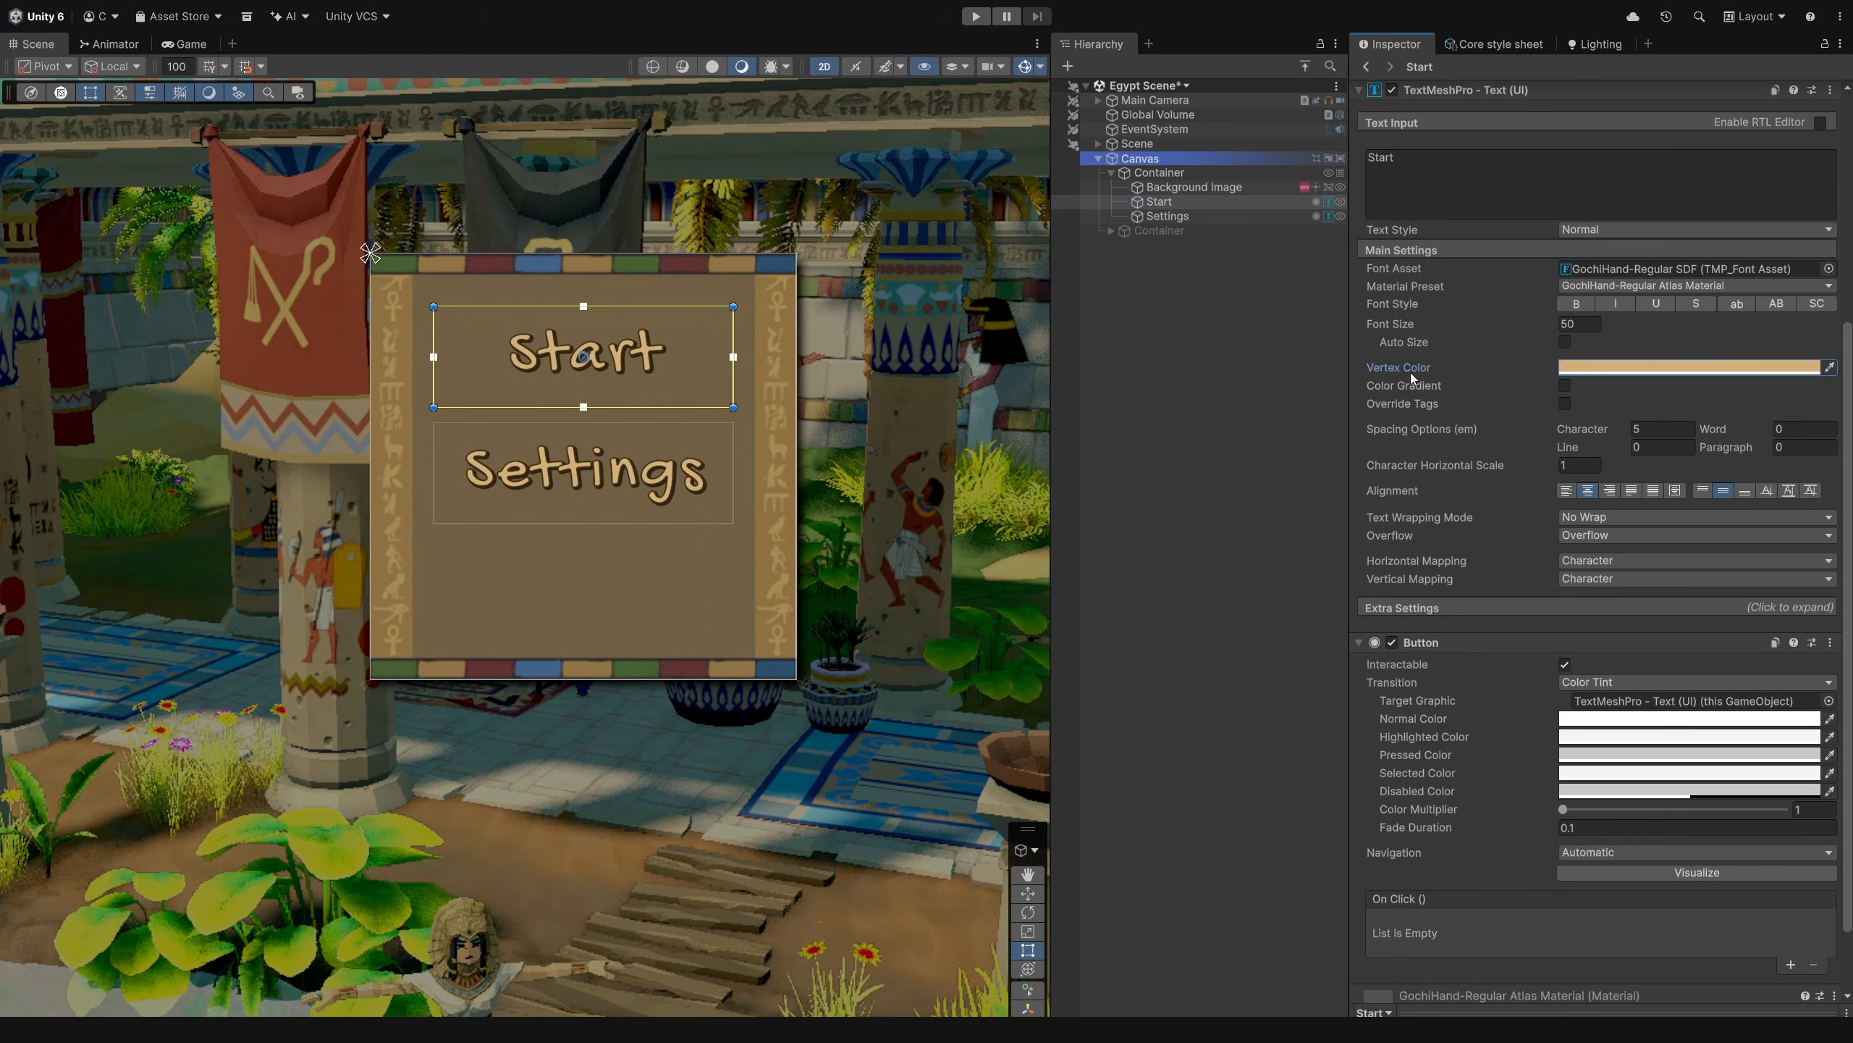
pyautogui.click(1411, 718)
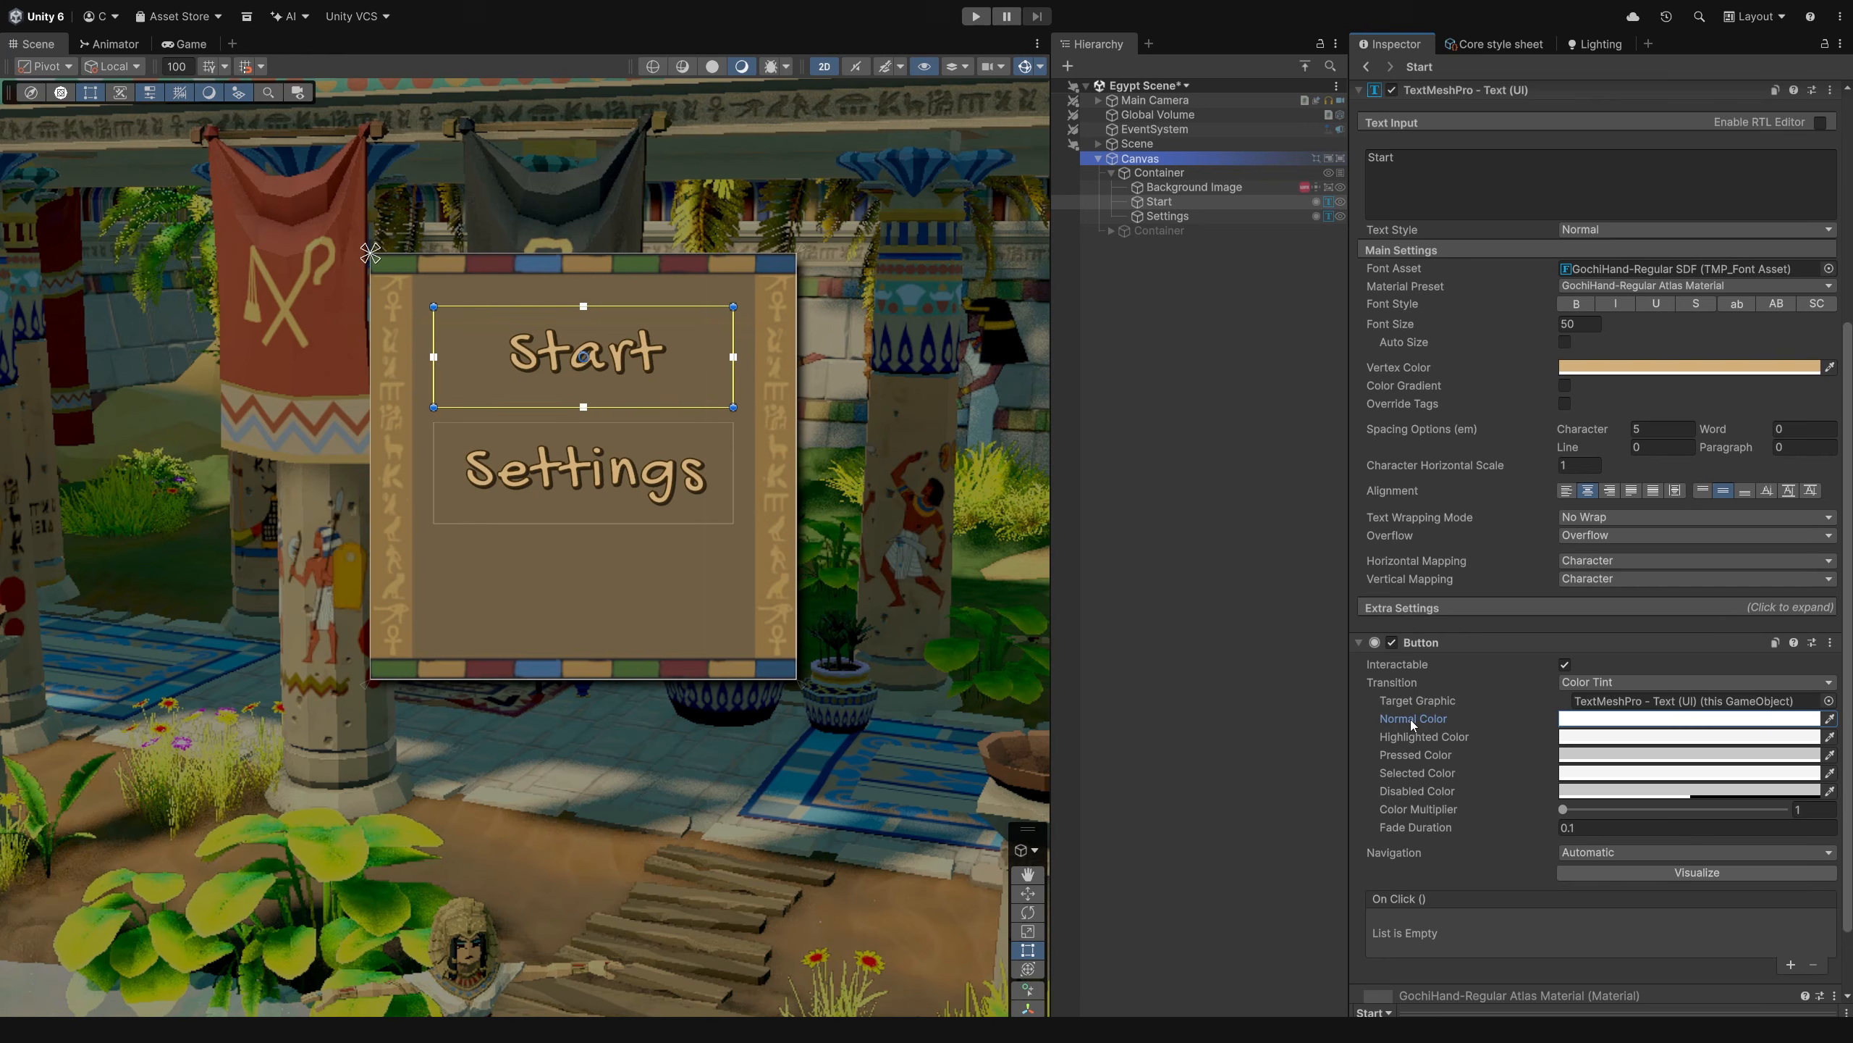
pyautogui.hotkey('ctrl', 'v')
pyautogui.click(1588, 372)
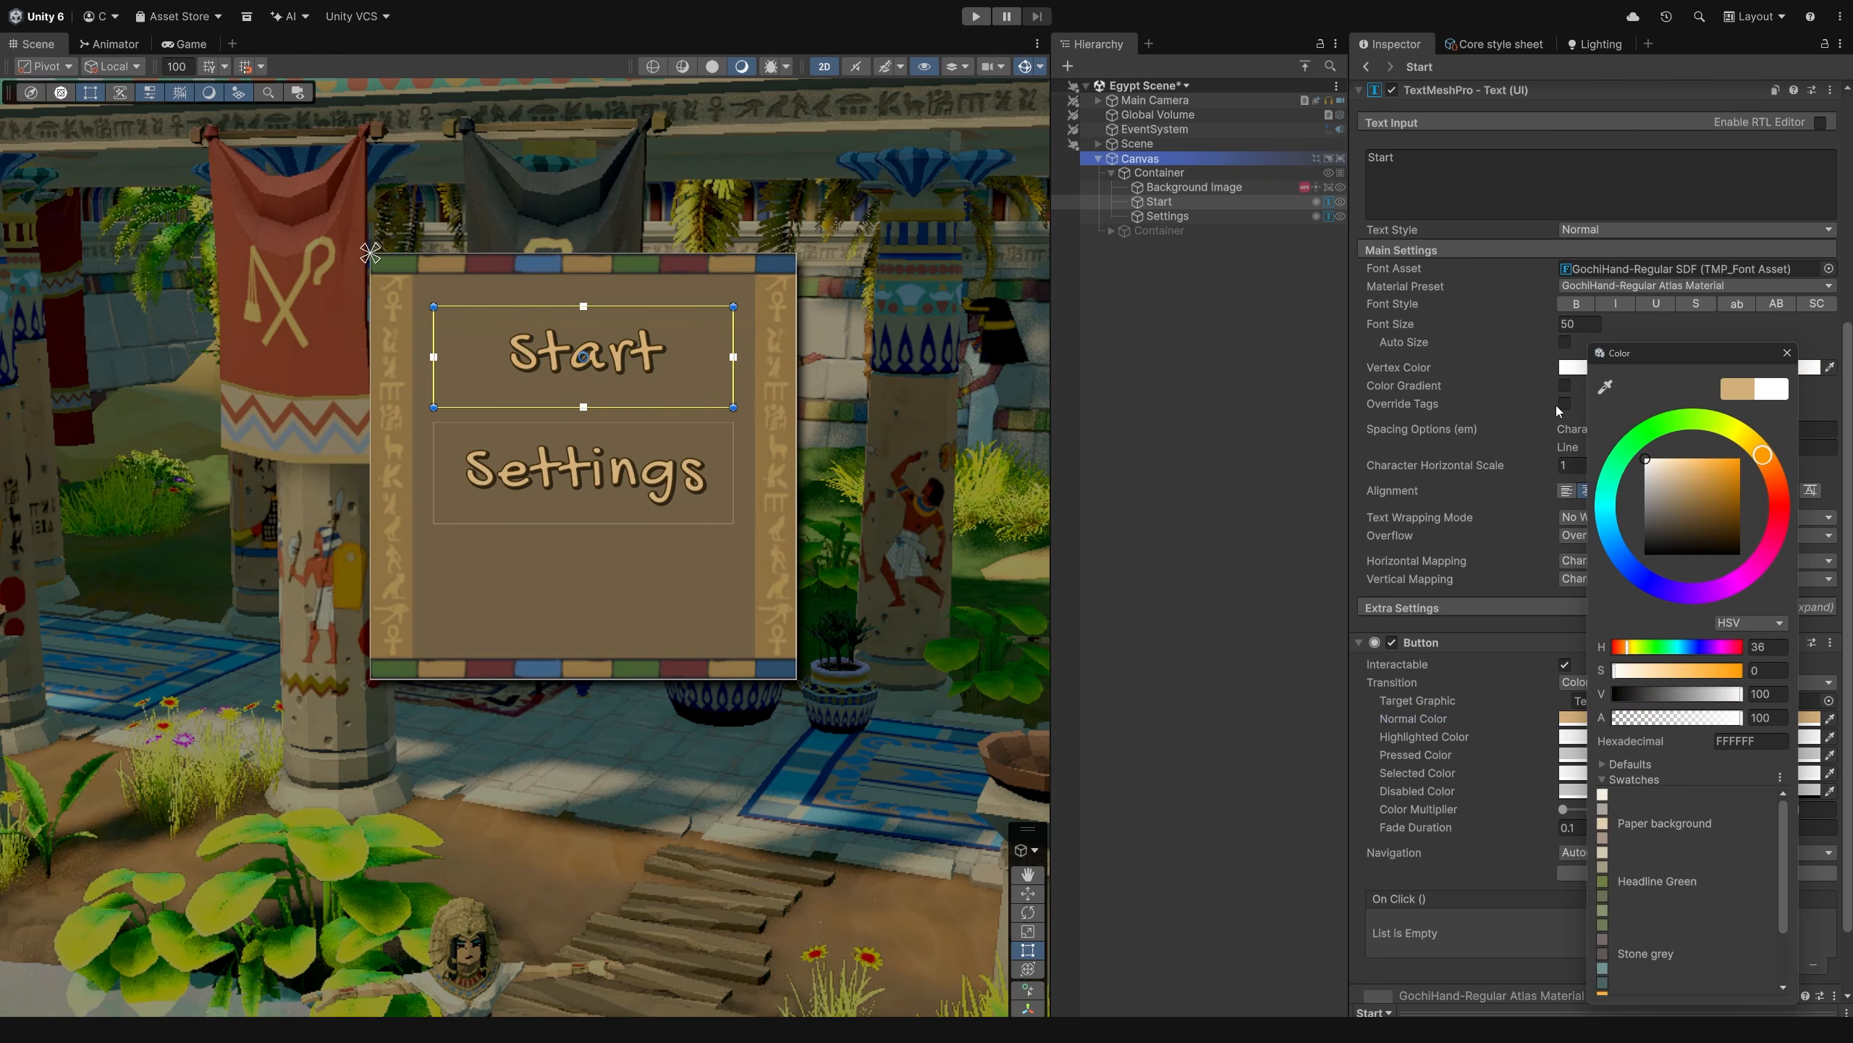
pyautogui.click(1787, 353)
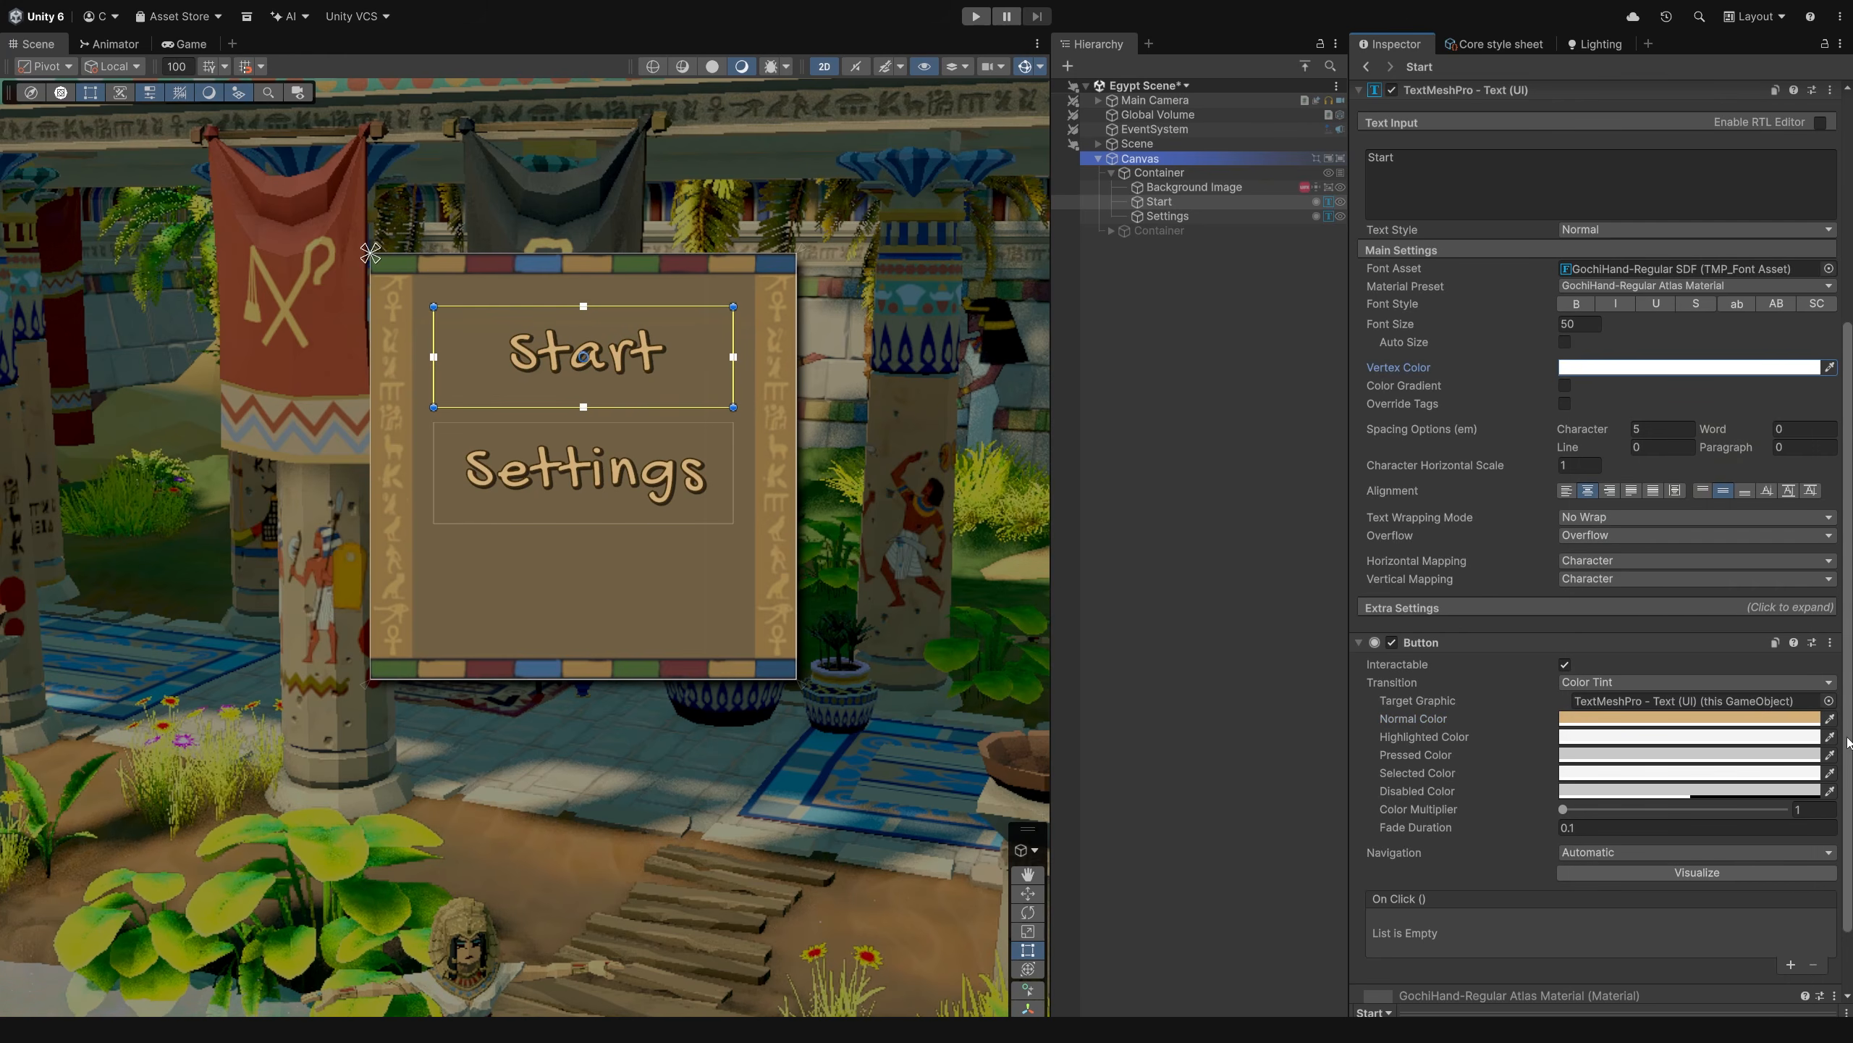
# - Sample the Start button's Normal Color for its Pressed Color and darken it to a V value of 75
pyautogui.click(1830, 761)
pyautogui.click(1799, 718)
pyautogui.click(1784, 751)
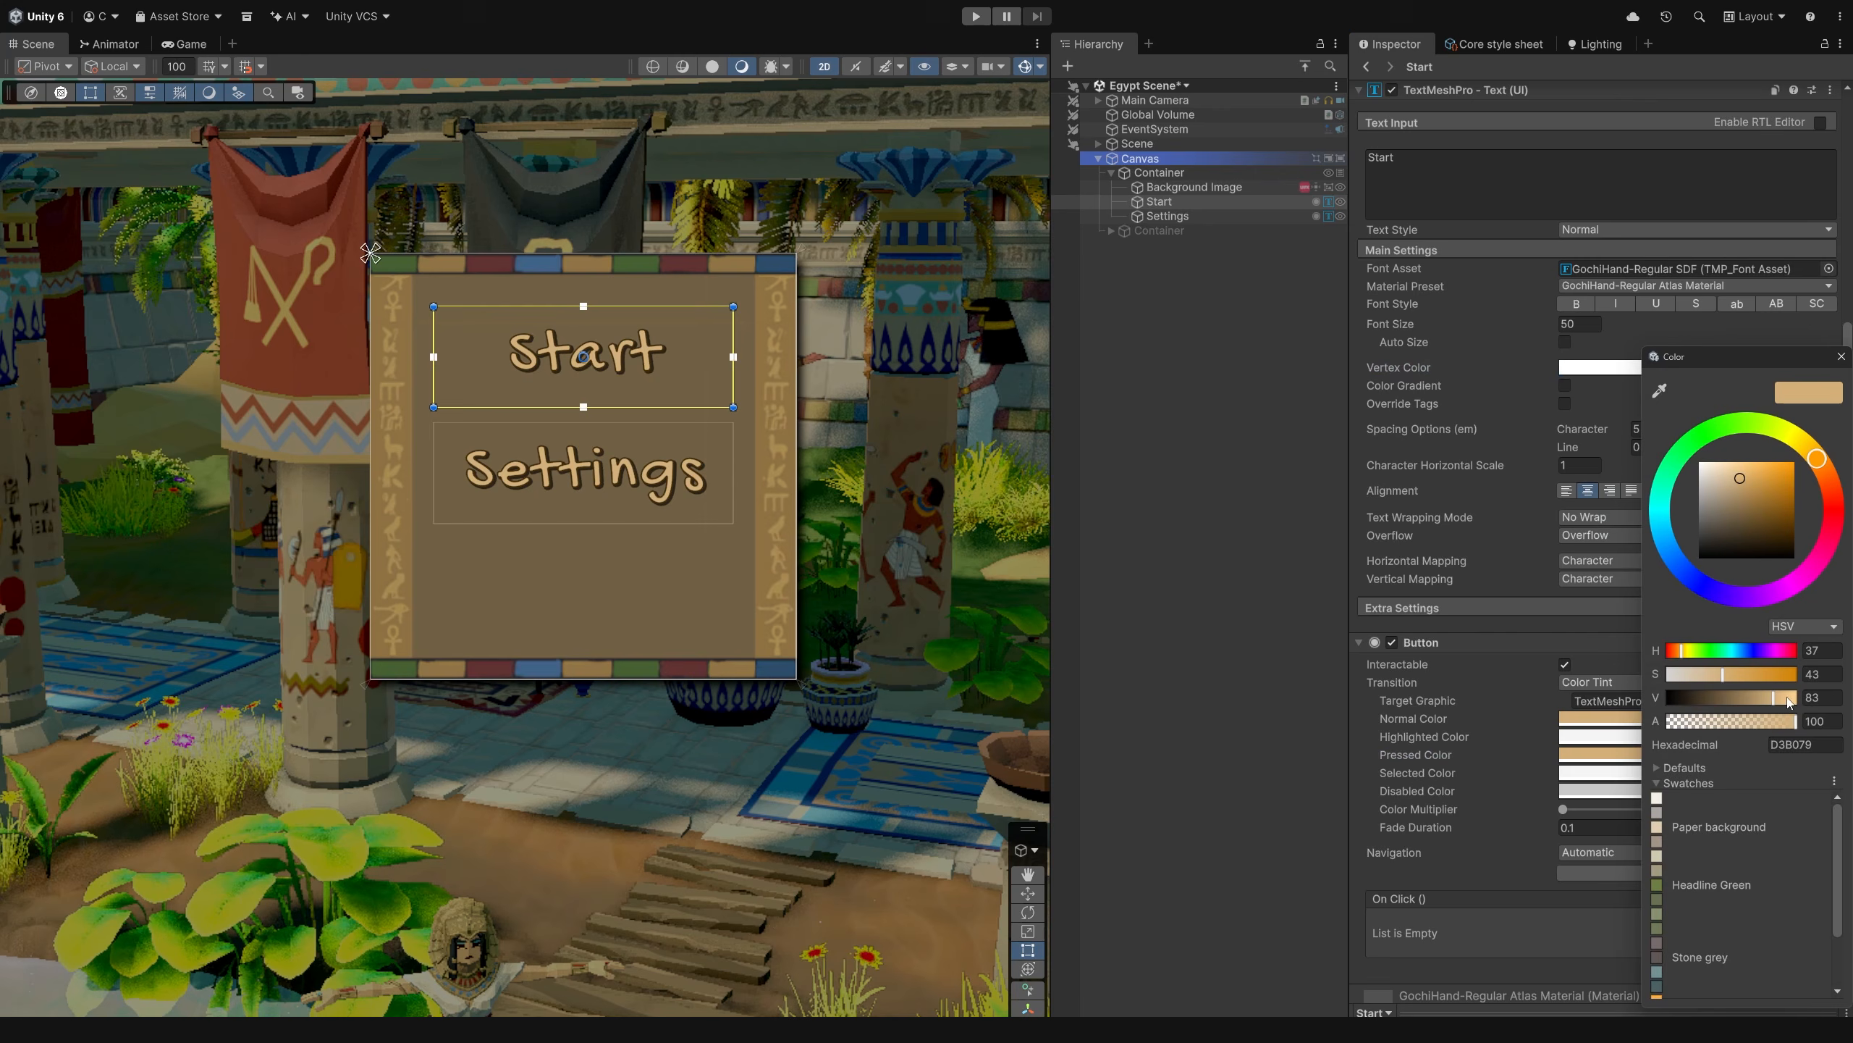
pyautogui.click(1764, 702)
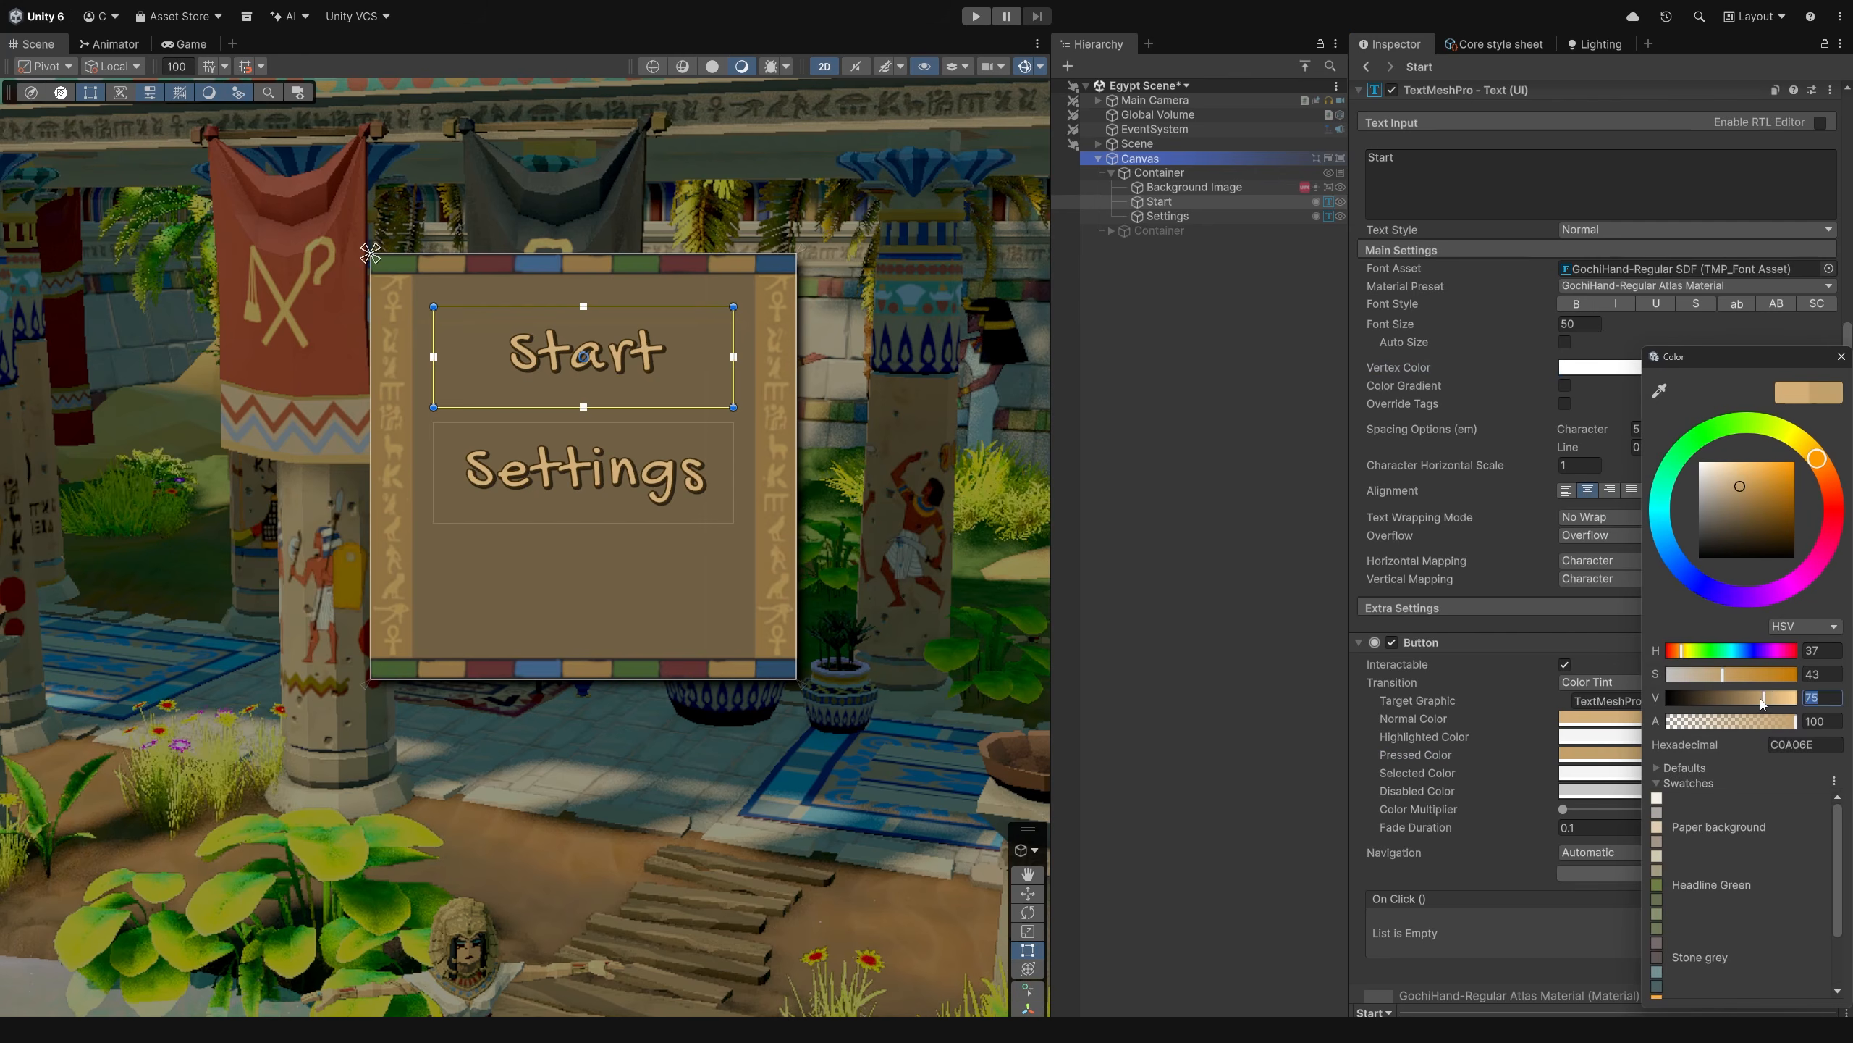
# - Sample the Start button's Pressed Color for its Selected Color
pyautogui.click(1841, 358)
pyautogui.click(1831, 773)
pyautogui.click(1807, 760)
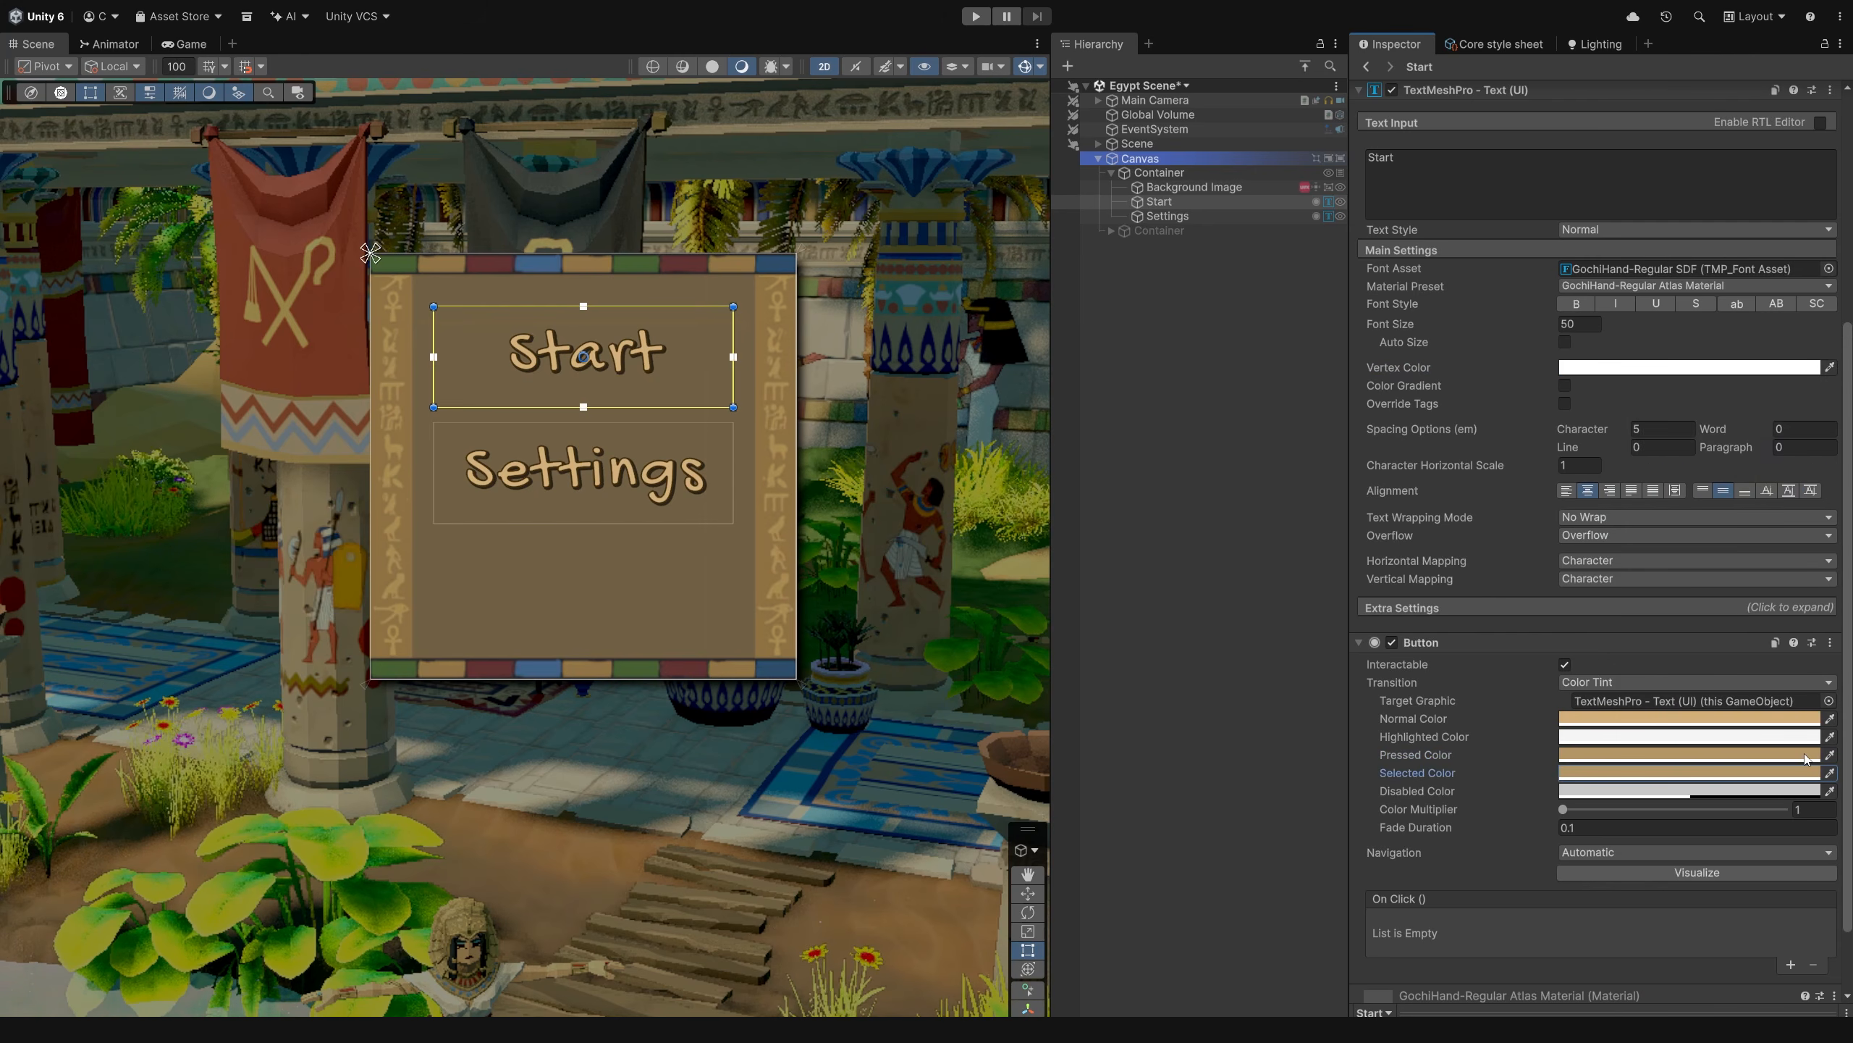
# - Copy the Start button's Pressed Color to the Settings button's Selected Color
pyautogui.click(1429, 756)
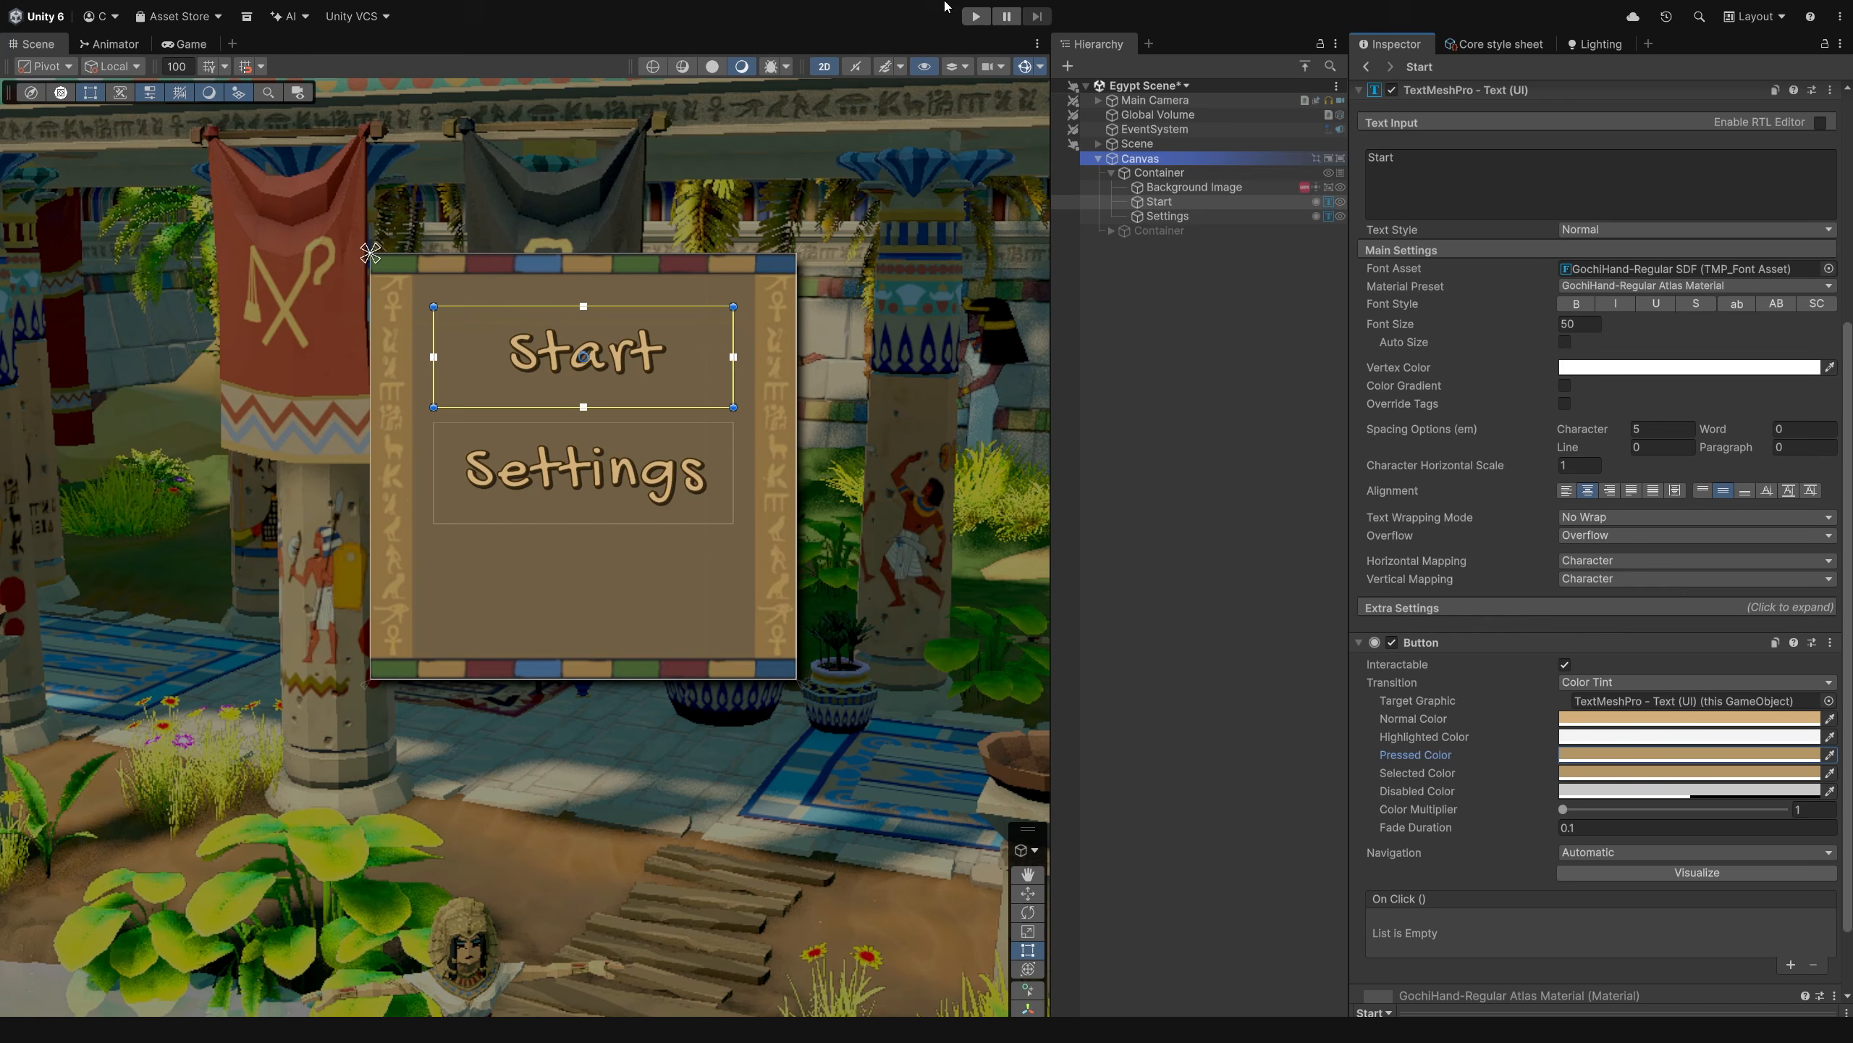
pyautogui.click(1184, 222)
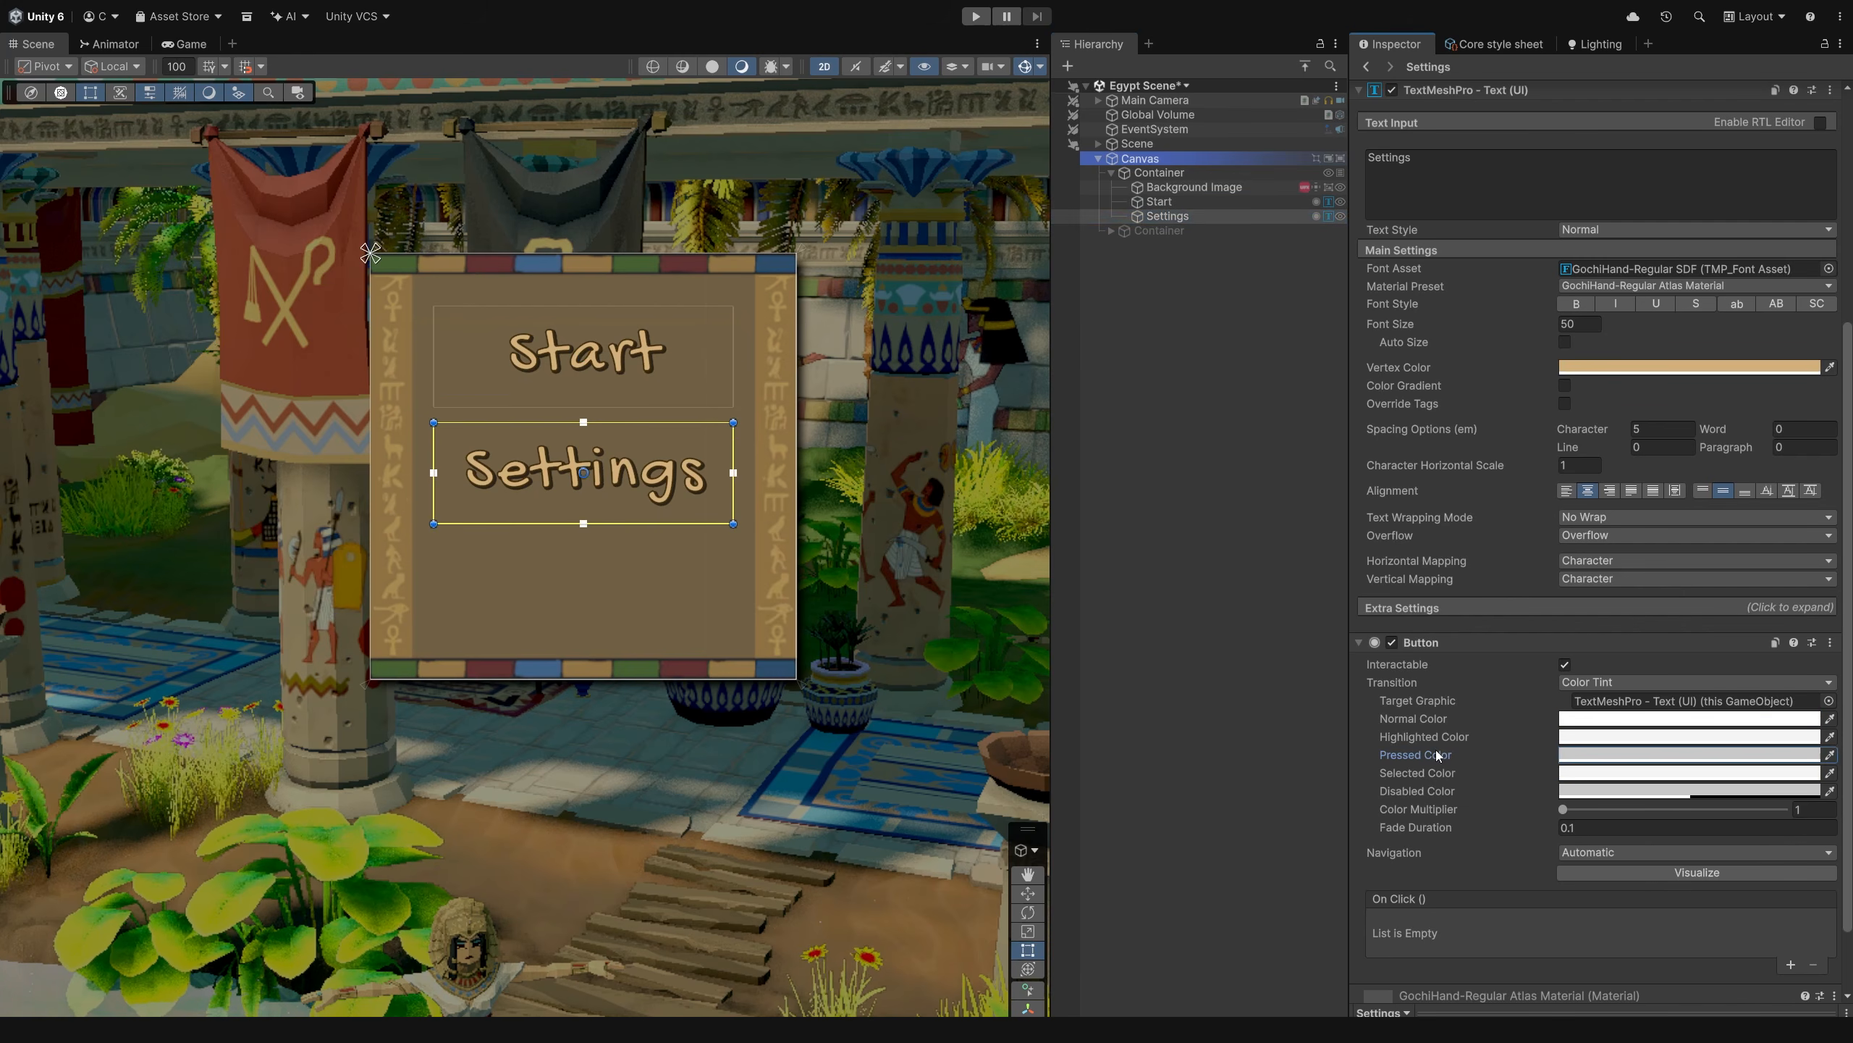
pyautogui.click(1431, 774)
pyautogui.hotkey('ctrl', 'v')
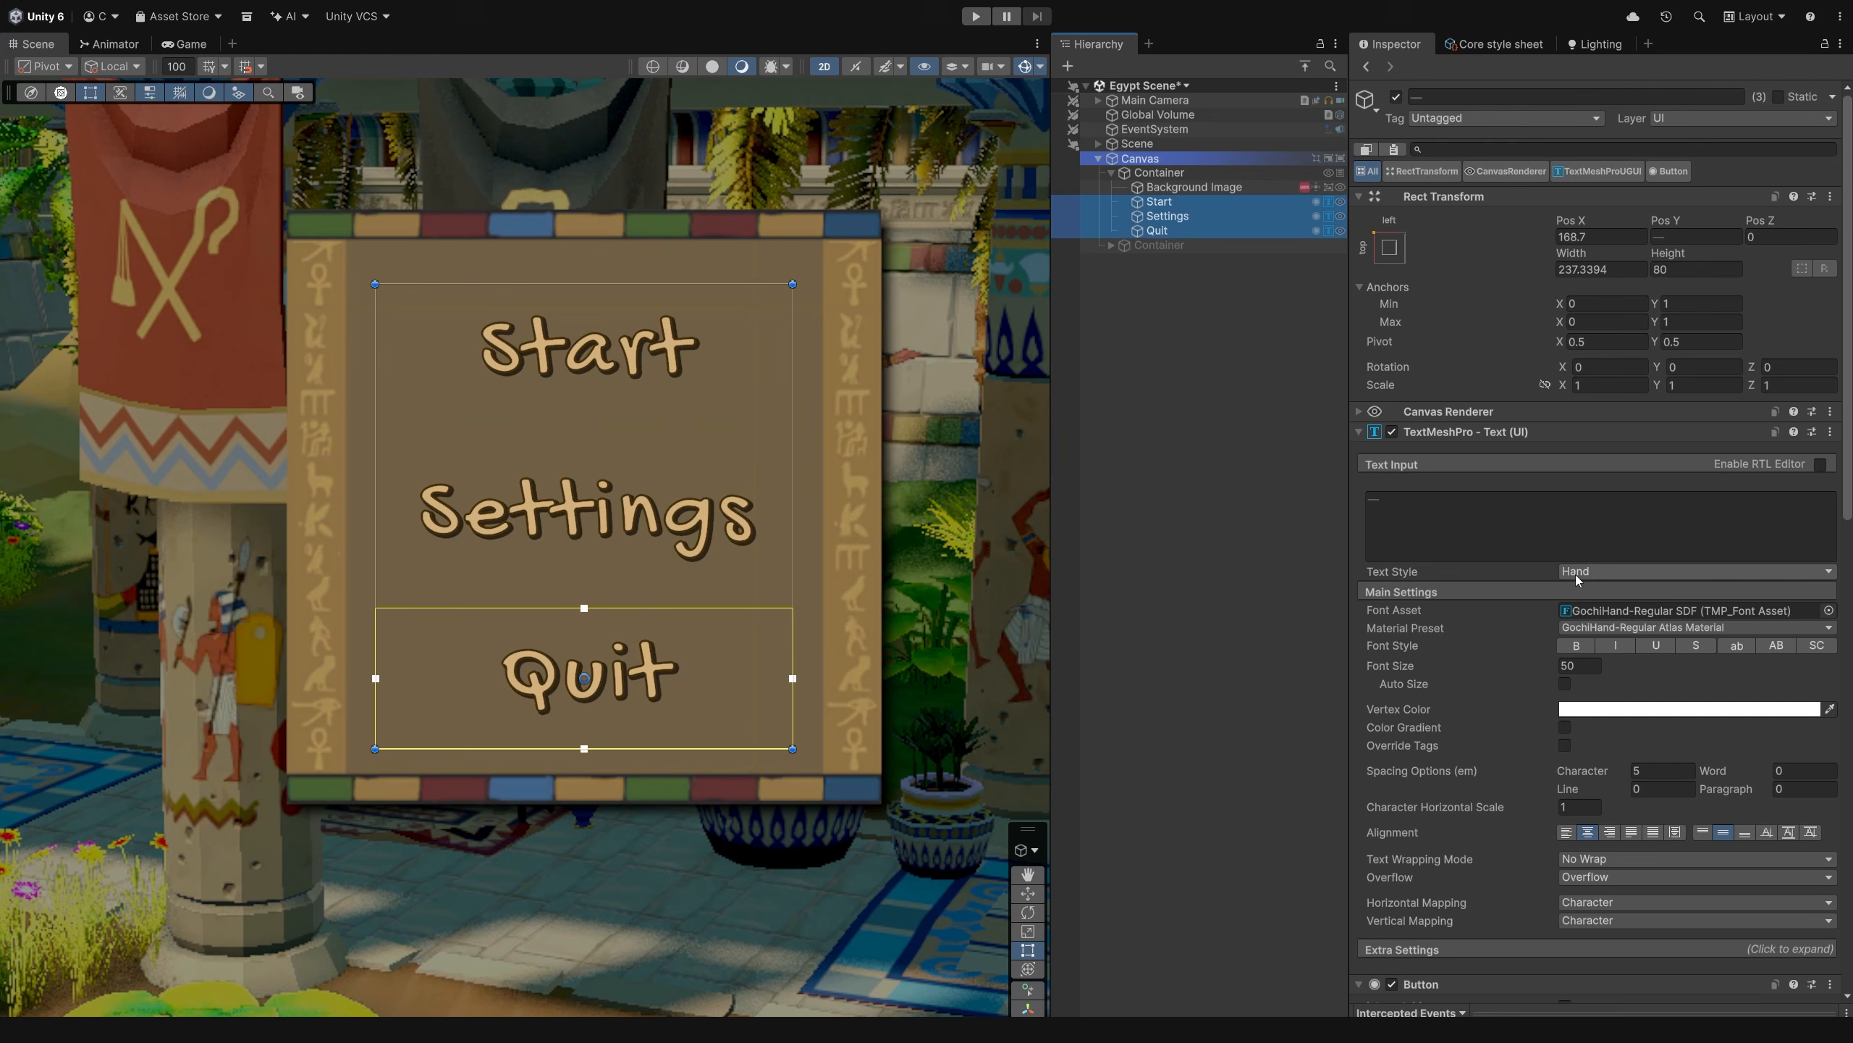
# - Set the Text Style of the Start, Settings and Quit texts to Antiqua
pyautogui.click(1578, 574)
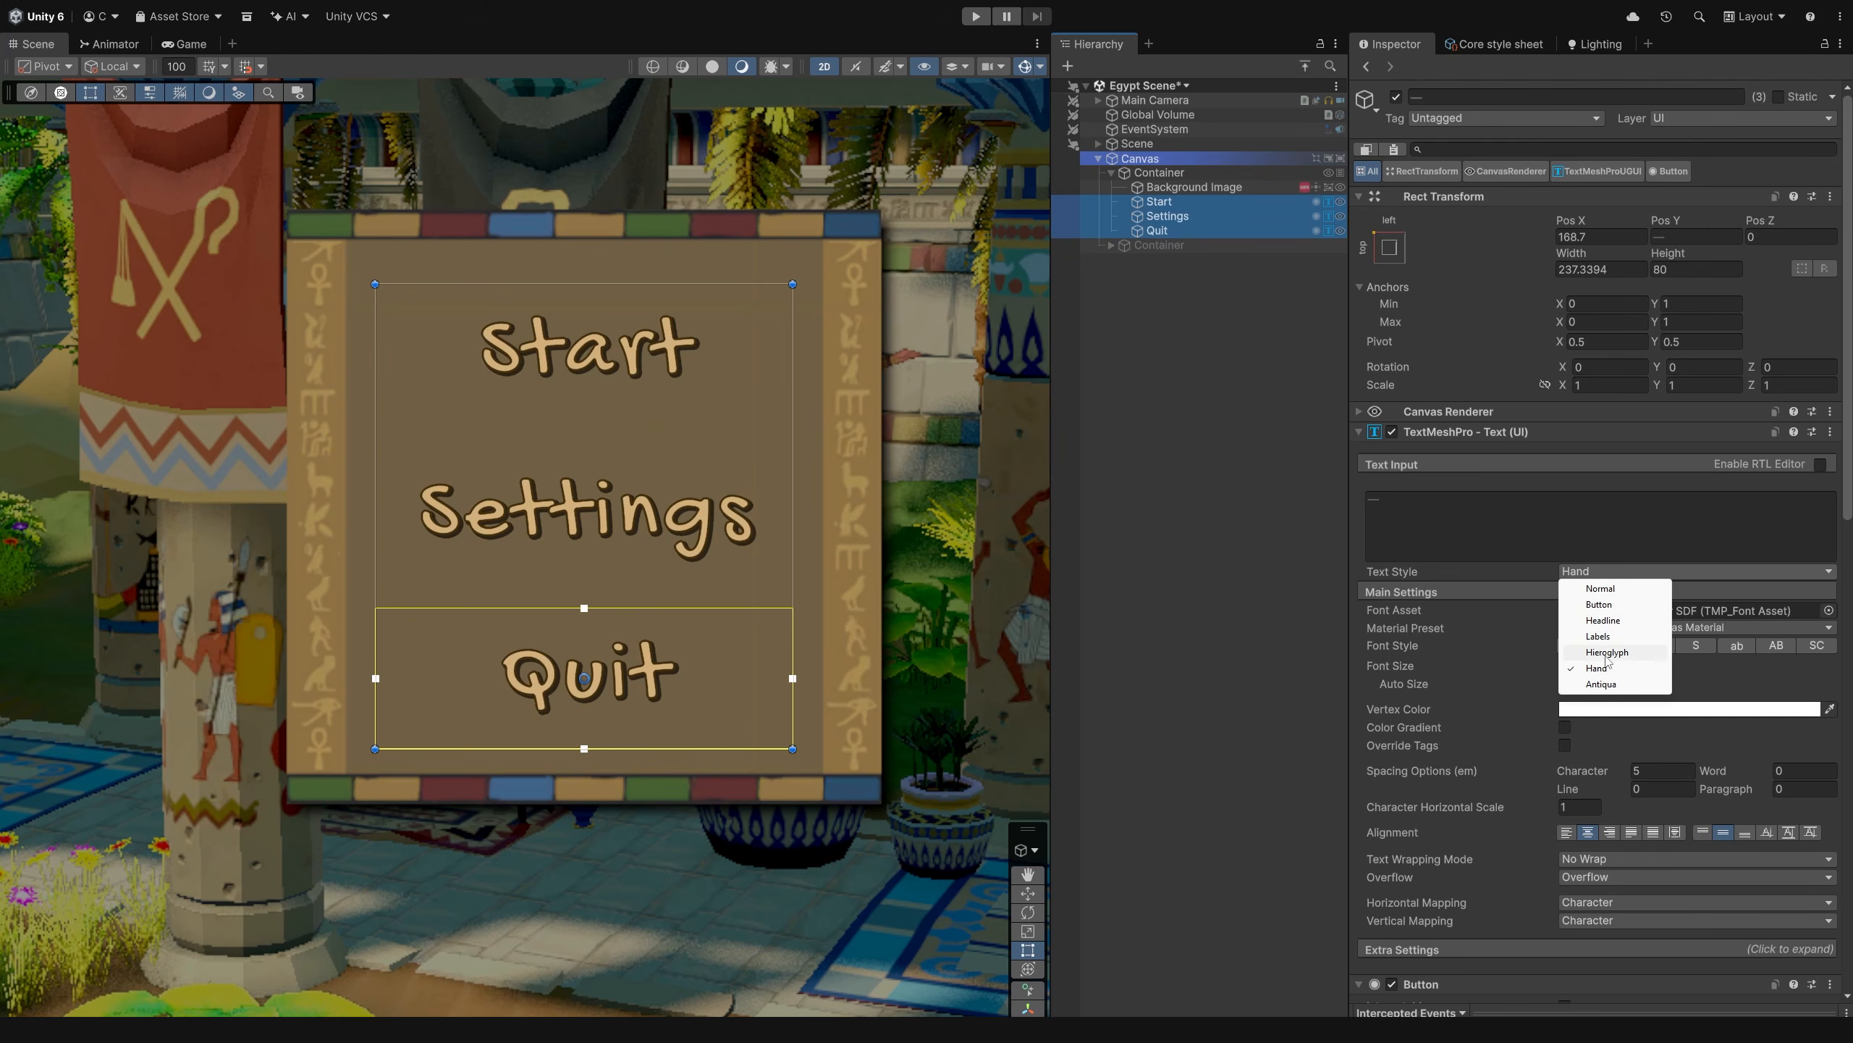
pyautogui.click(1609, 683)
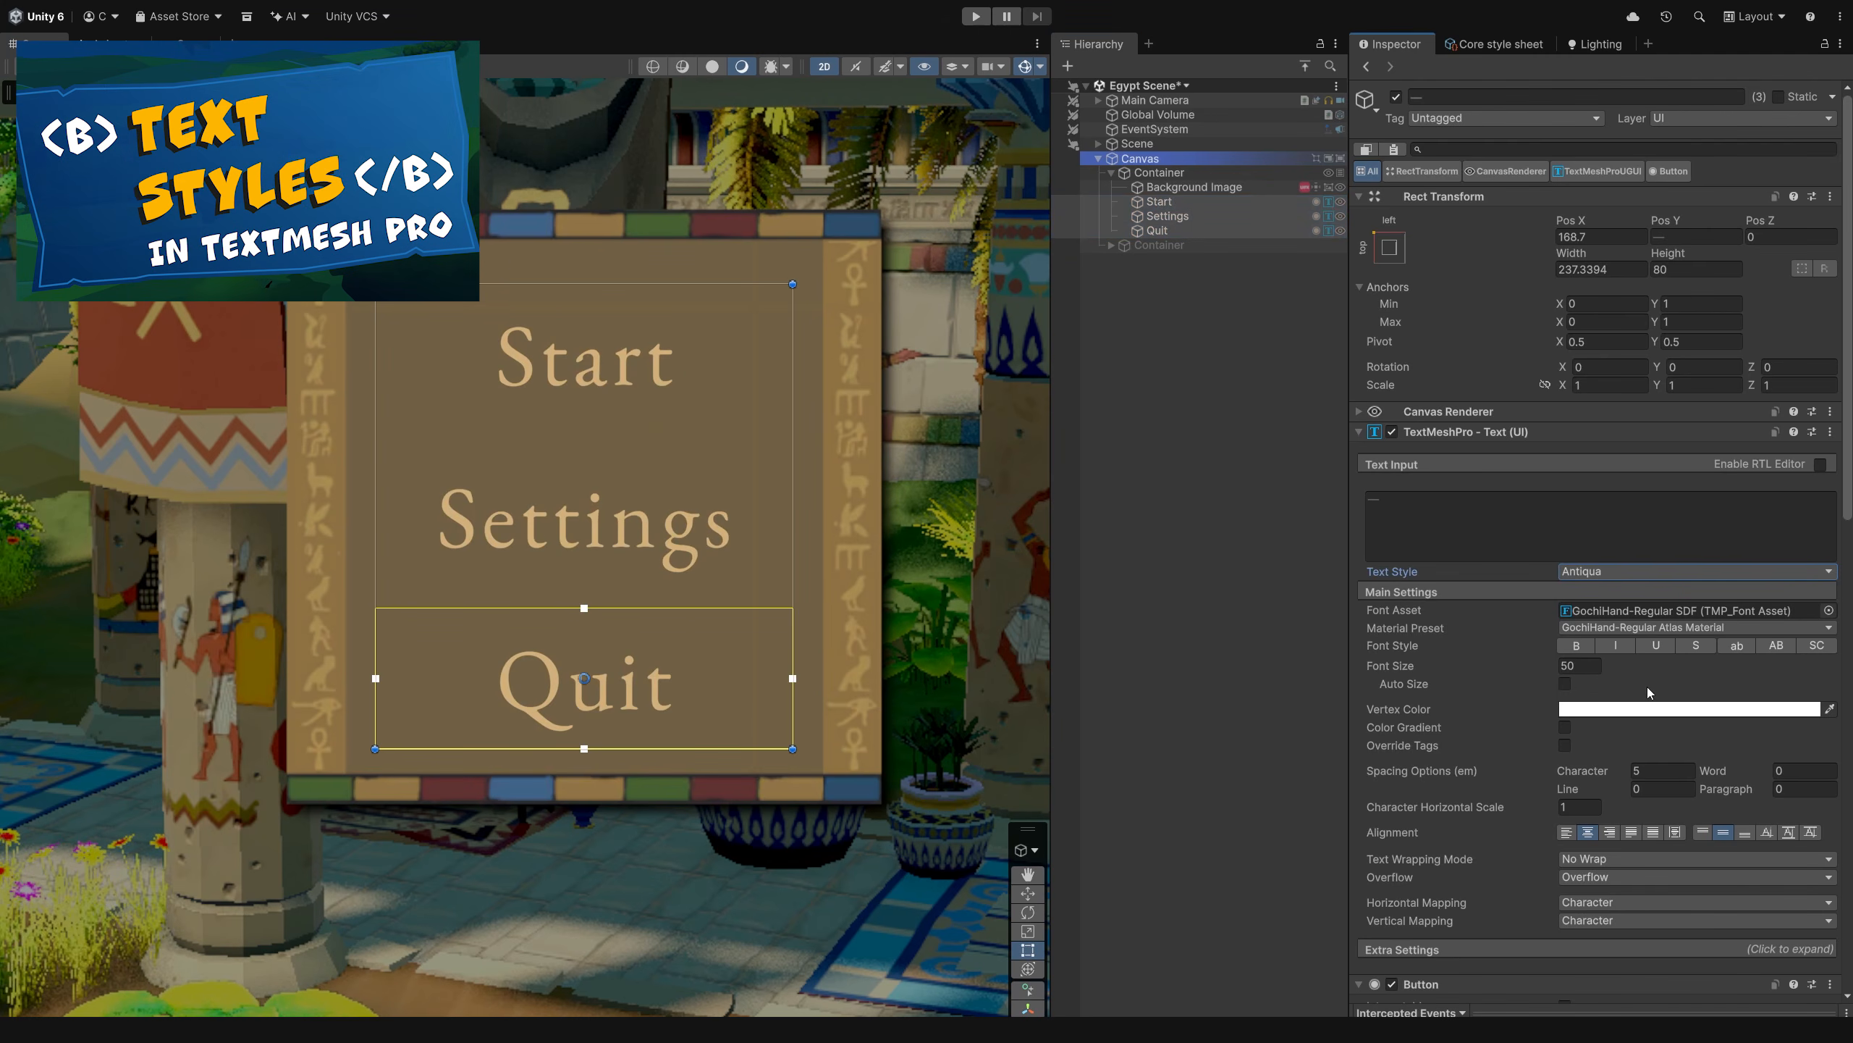
# - In the Core style sheet's Antiqua style, append <b> to the opening tags and insert </b> before </font> in the closing tags
pyautogui.click(1496, 44)
pyautogui.click(1667, 729)
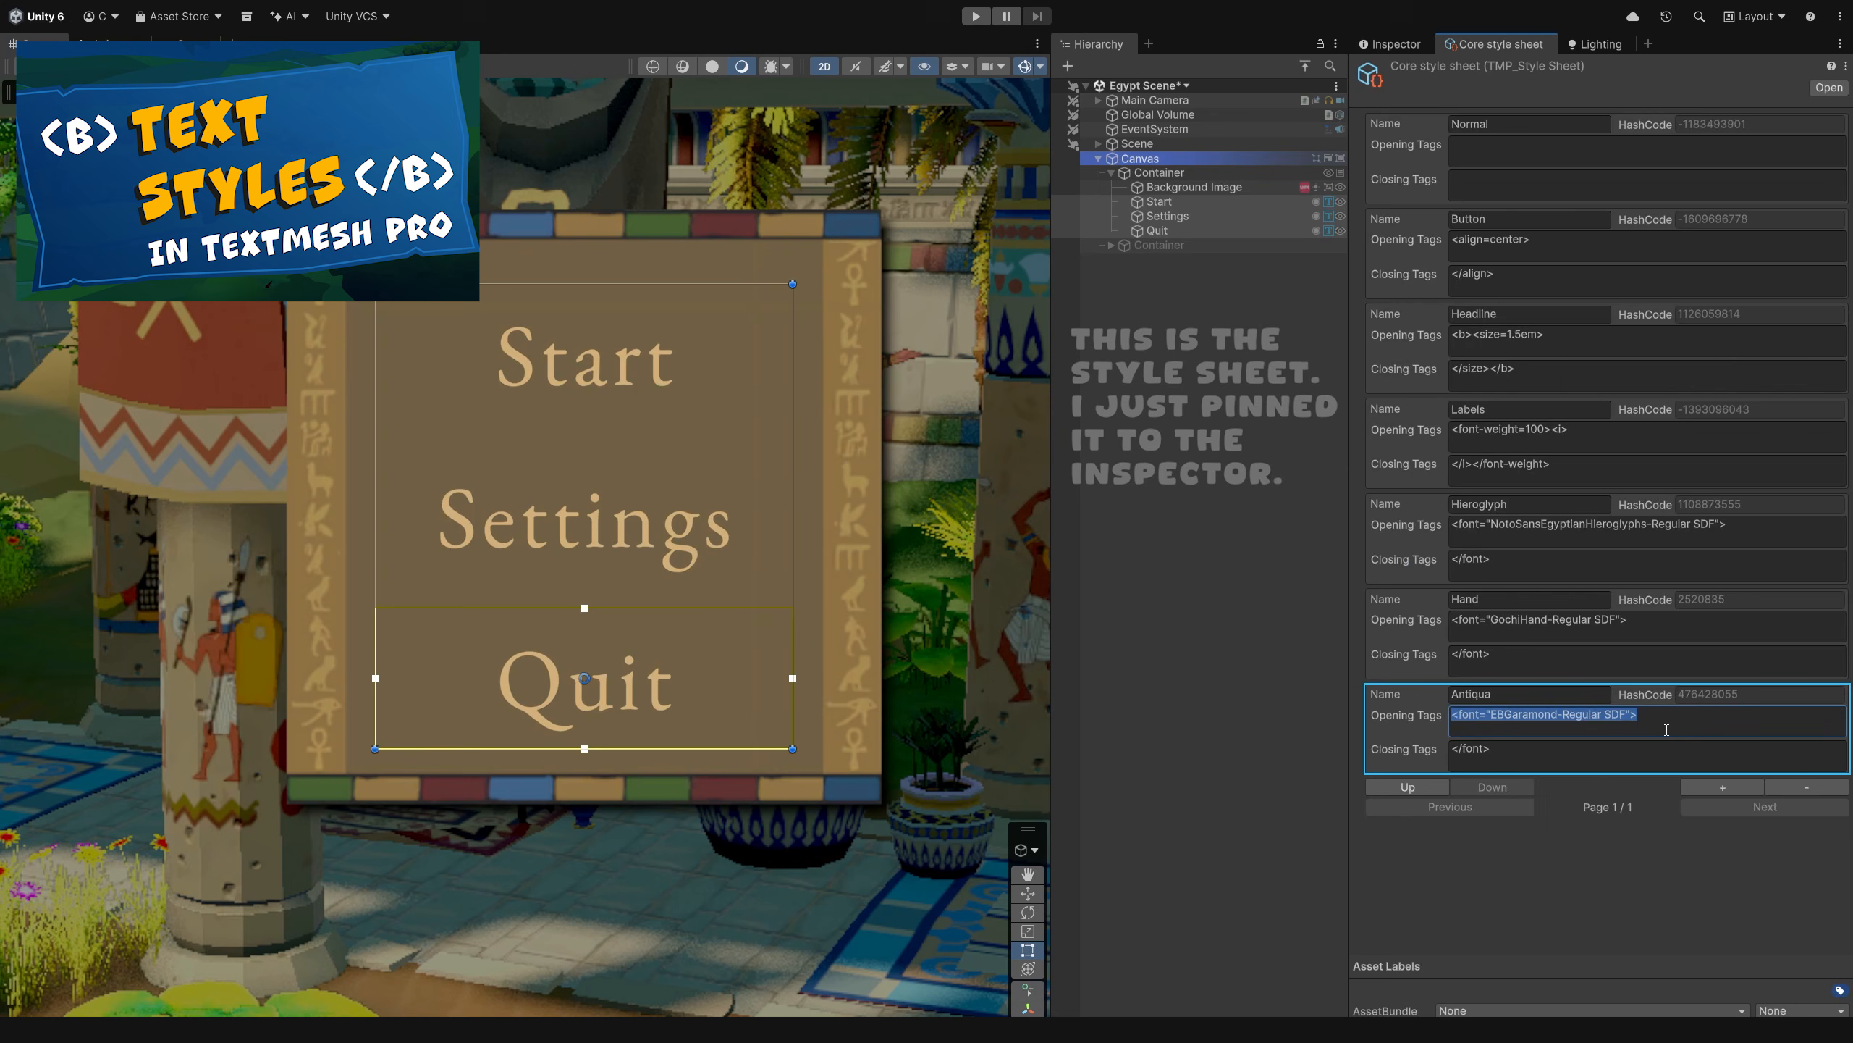
pyautogui.click(1666, 729)
pyautogui.write('<b')
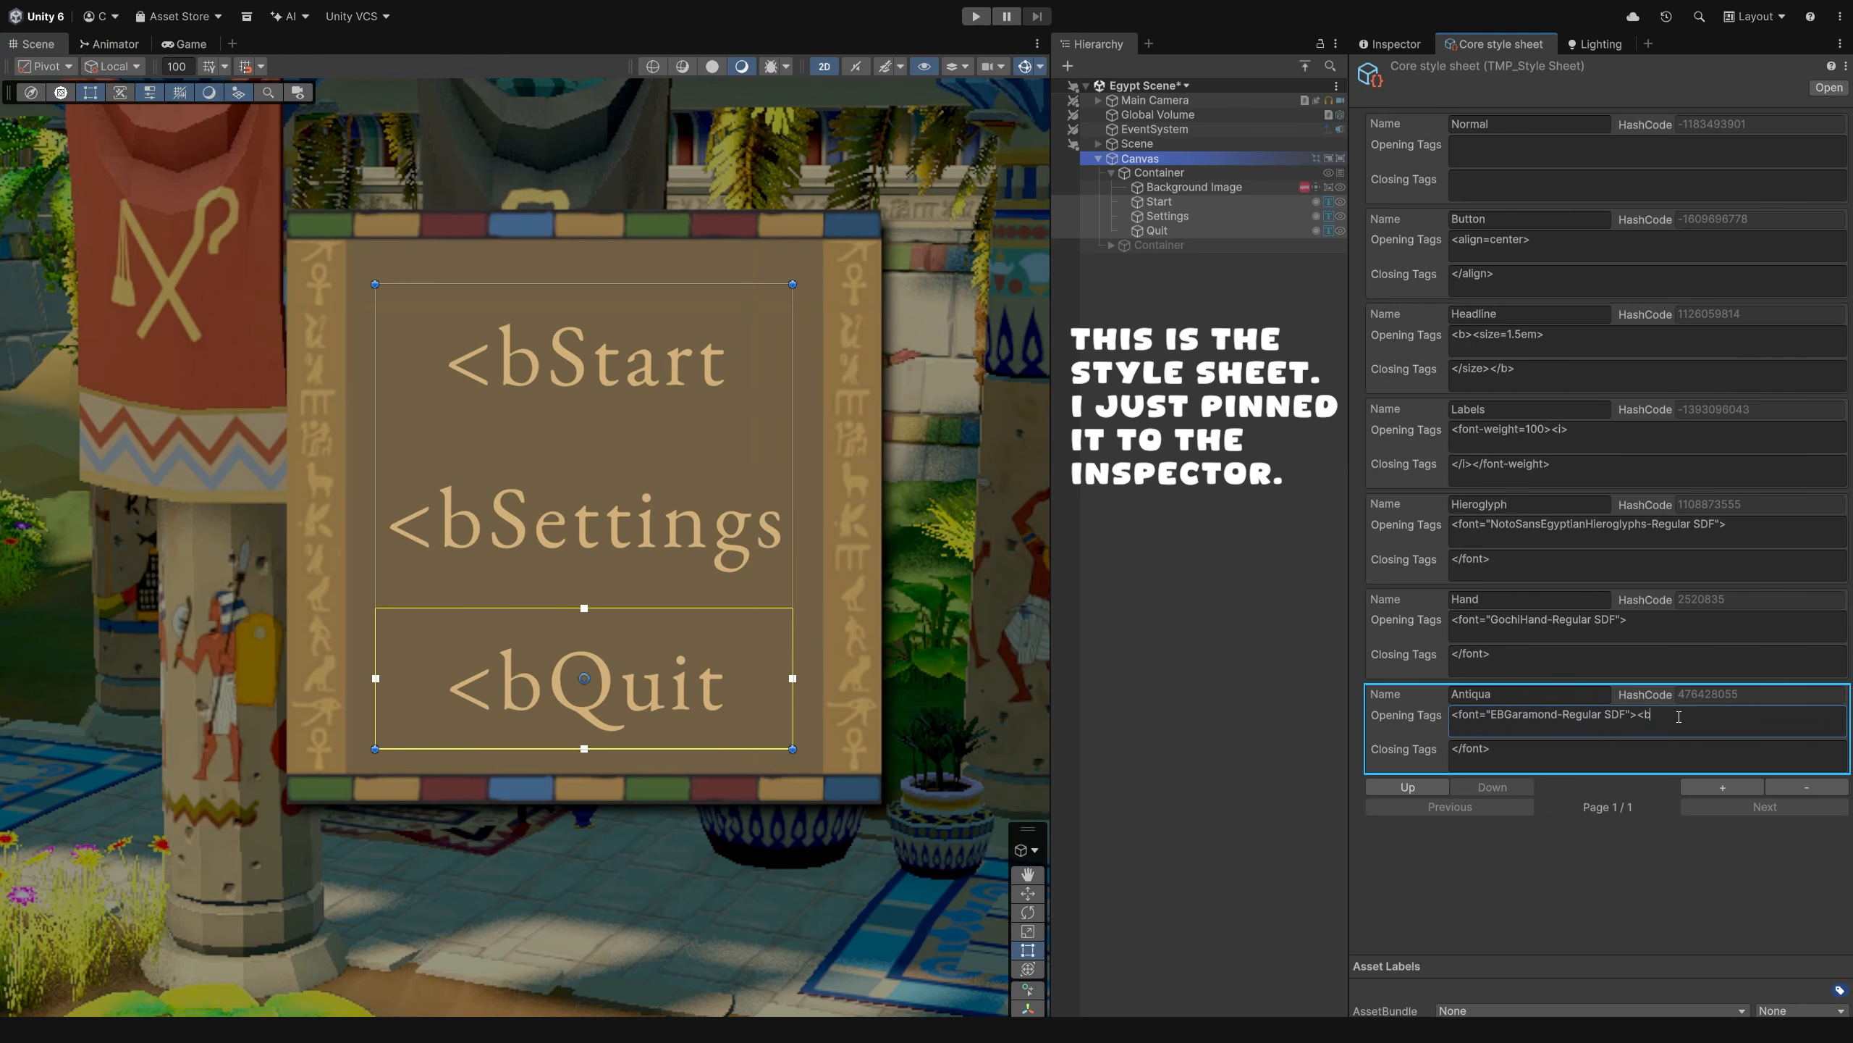
pyautogui.write('>')
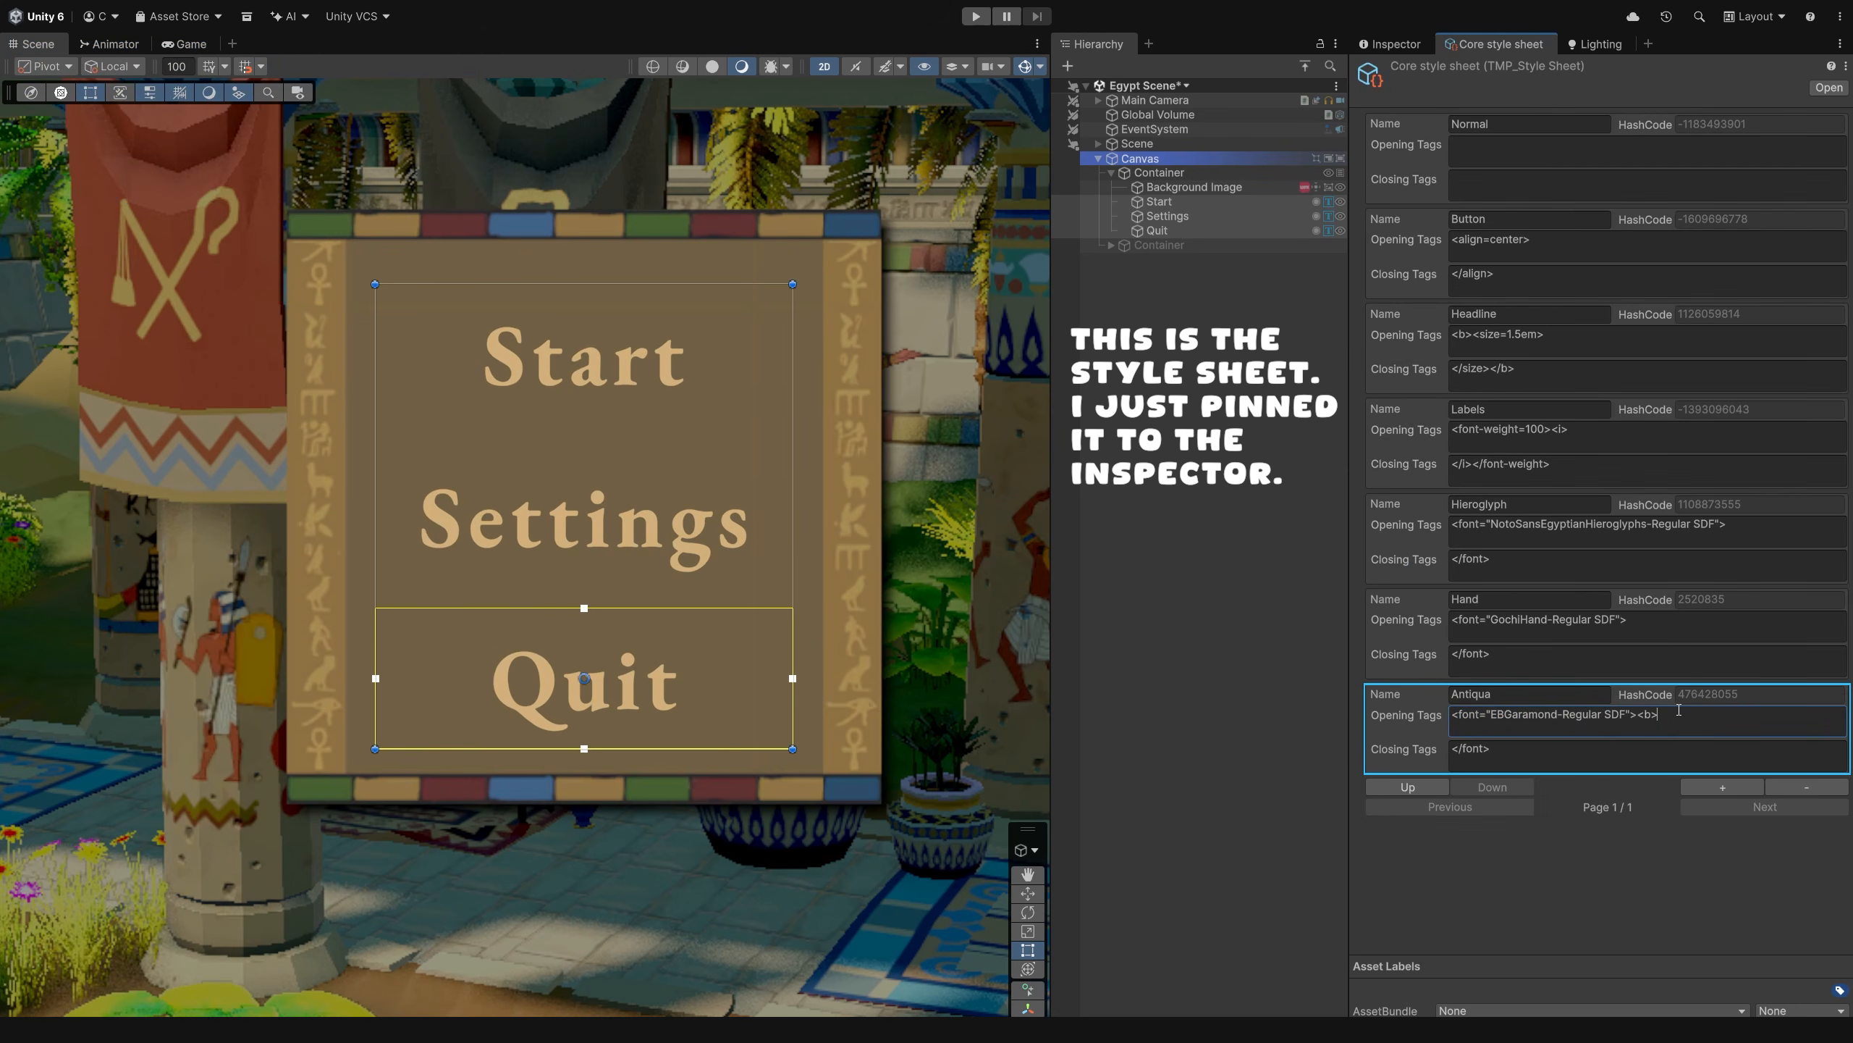
pyautogui.click(1495, 750)
pyautogui.press('Home')
pyautogui.write('</')
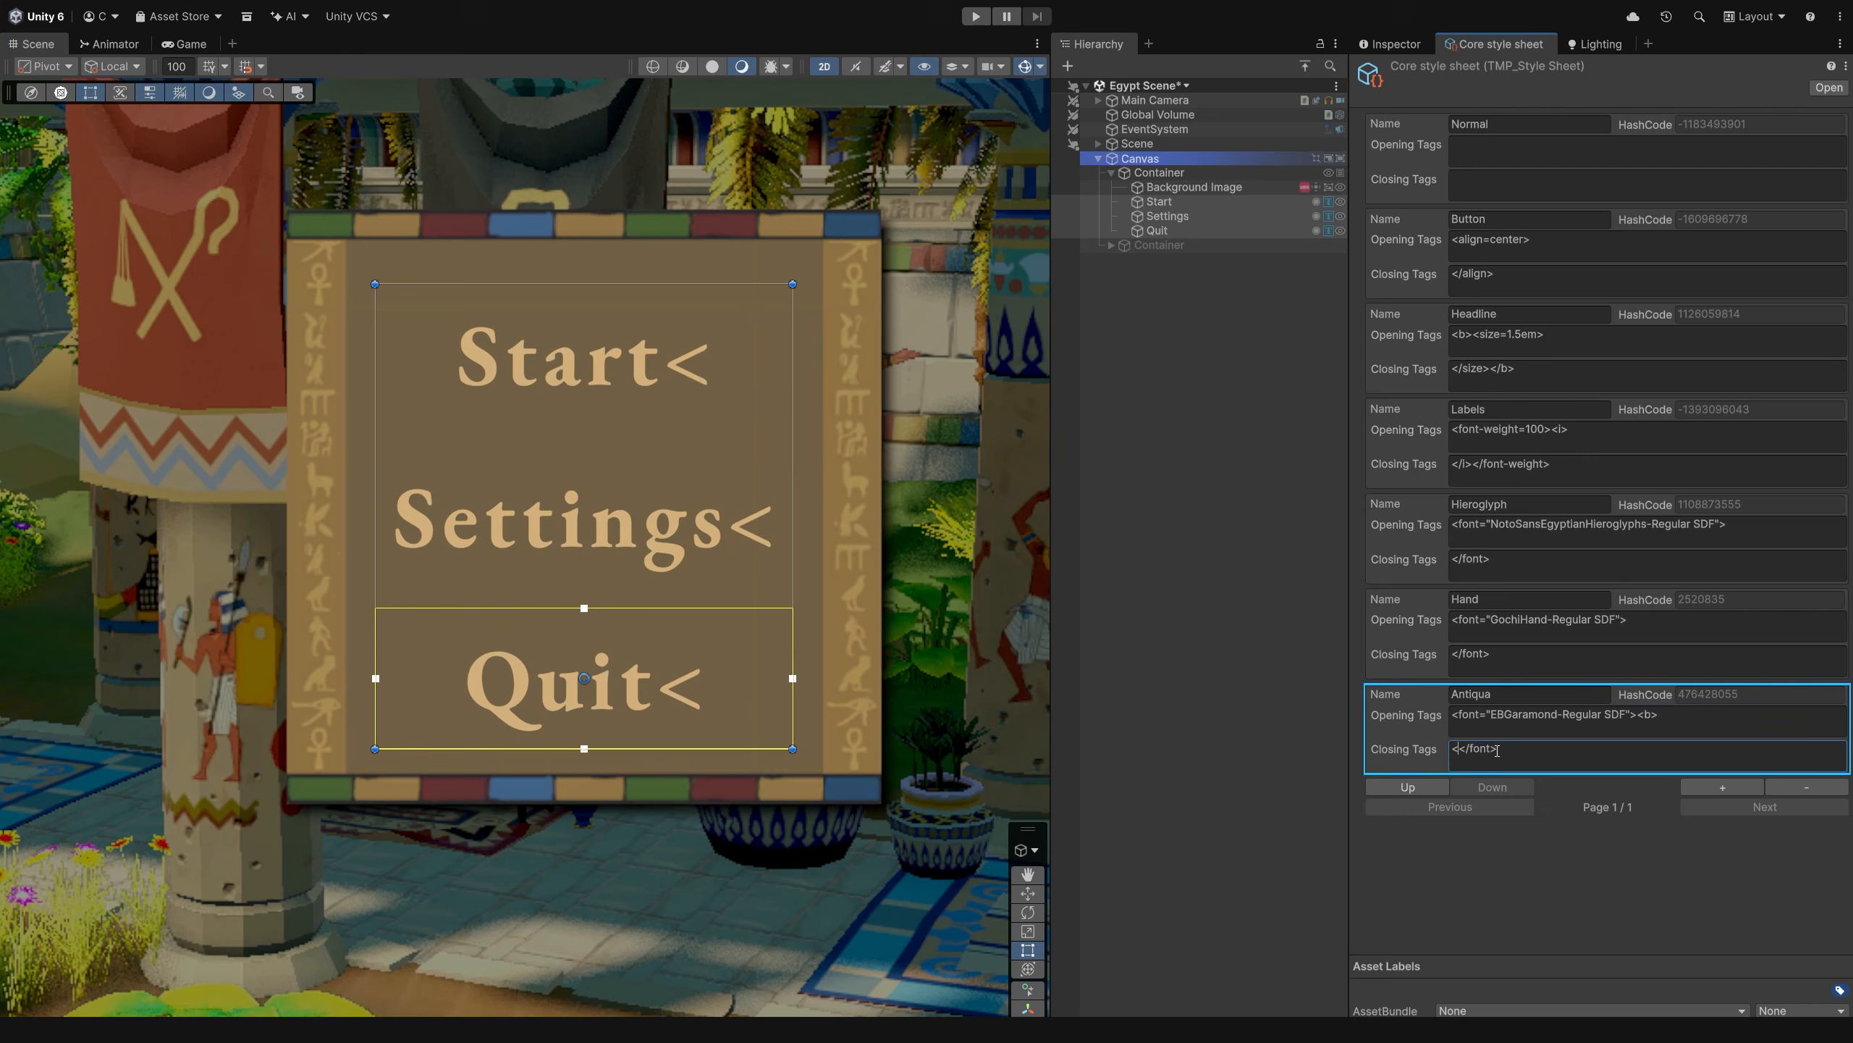
pyautogui.write('b>')
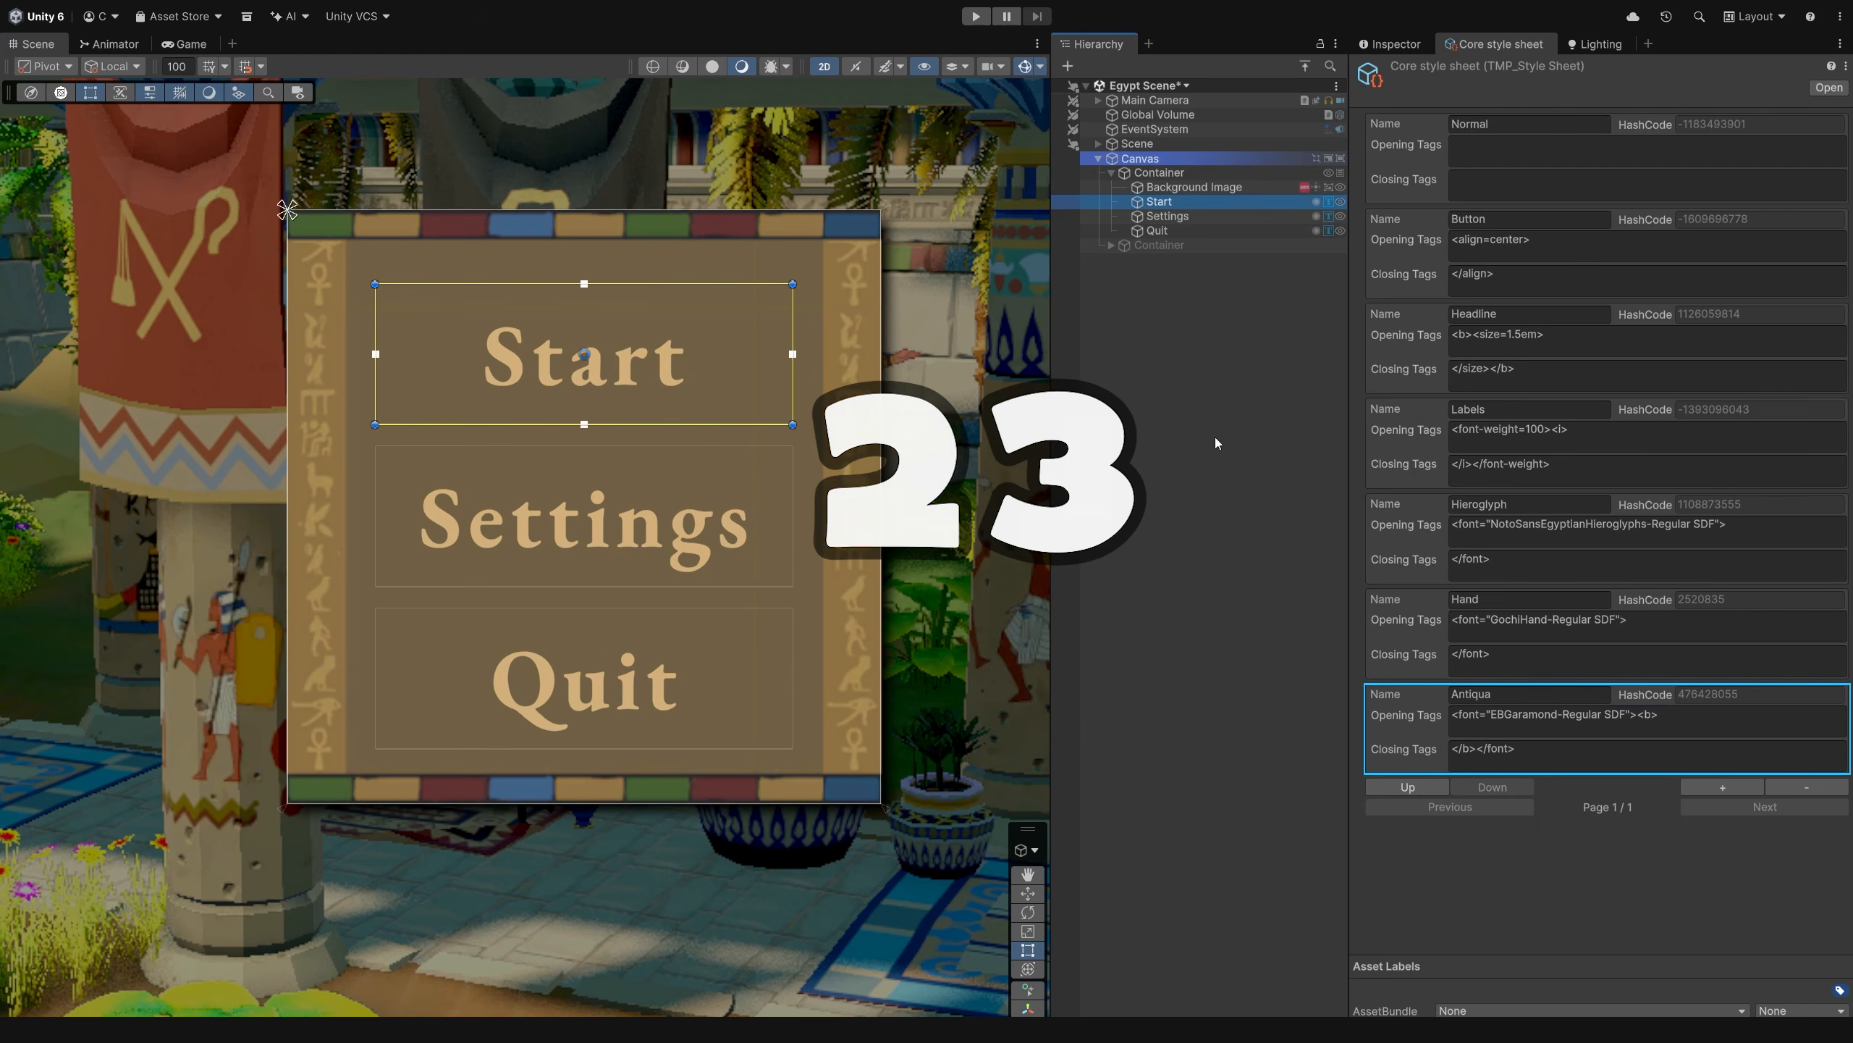
# - Collapse and re-expand the Container holding the menu items in the Hierarchy, ending with Settings selected
pyautogui.press('Down')
pyautogui.press('Down')
pyautogui.press('Up')
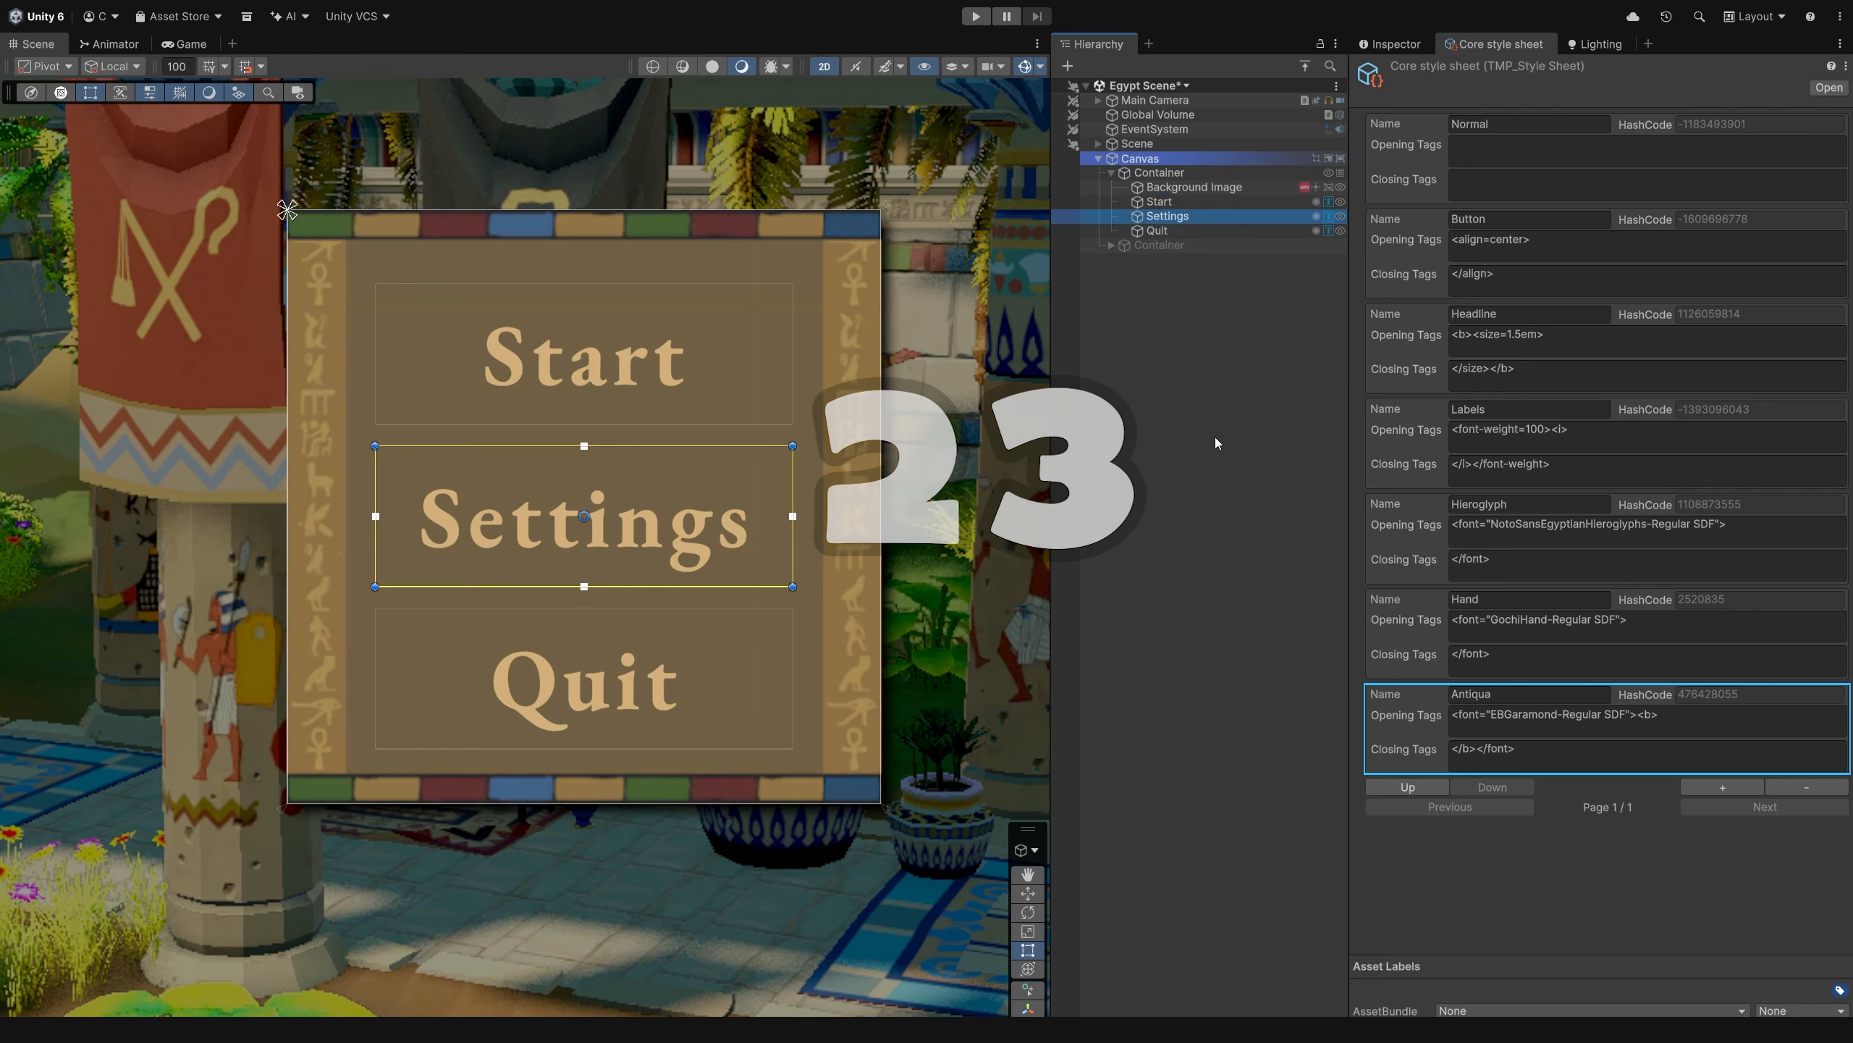
pyautogui.press('Left')
pyautogui.press('Left')
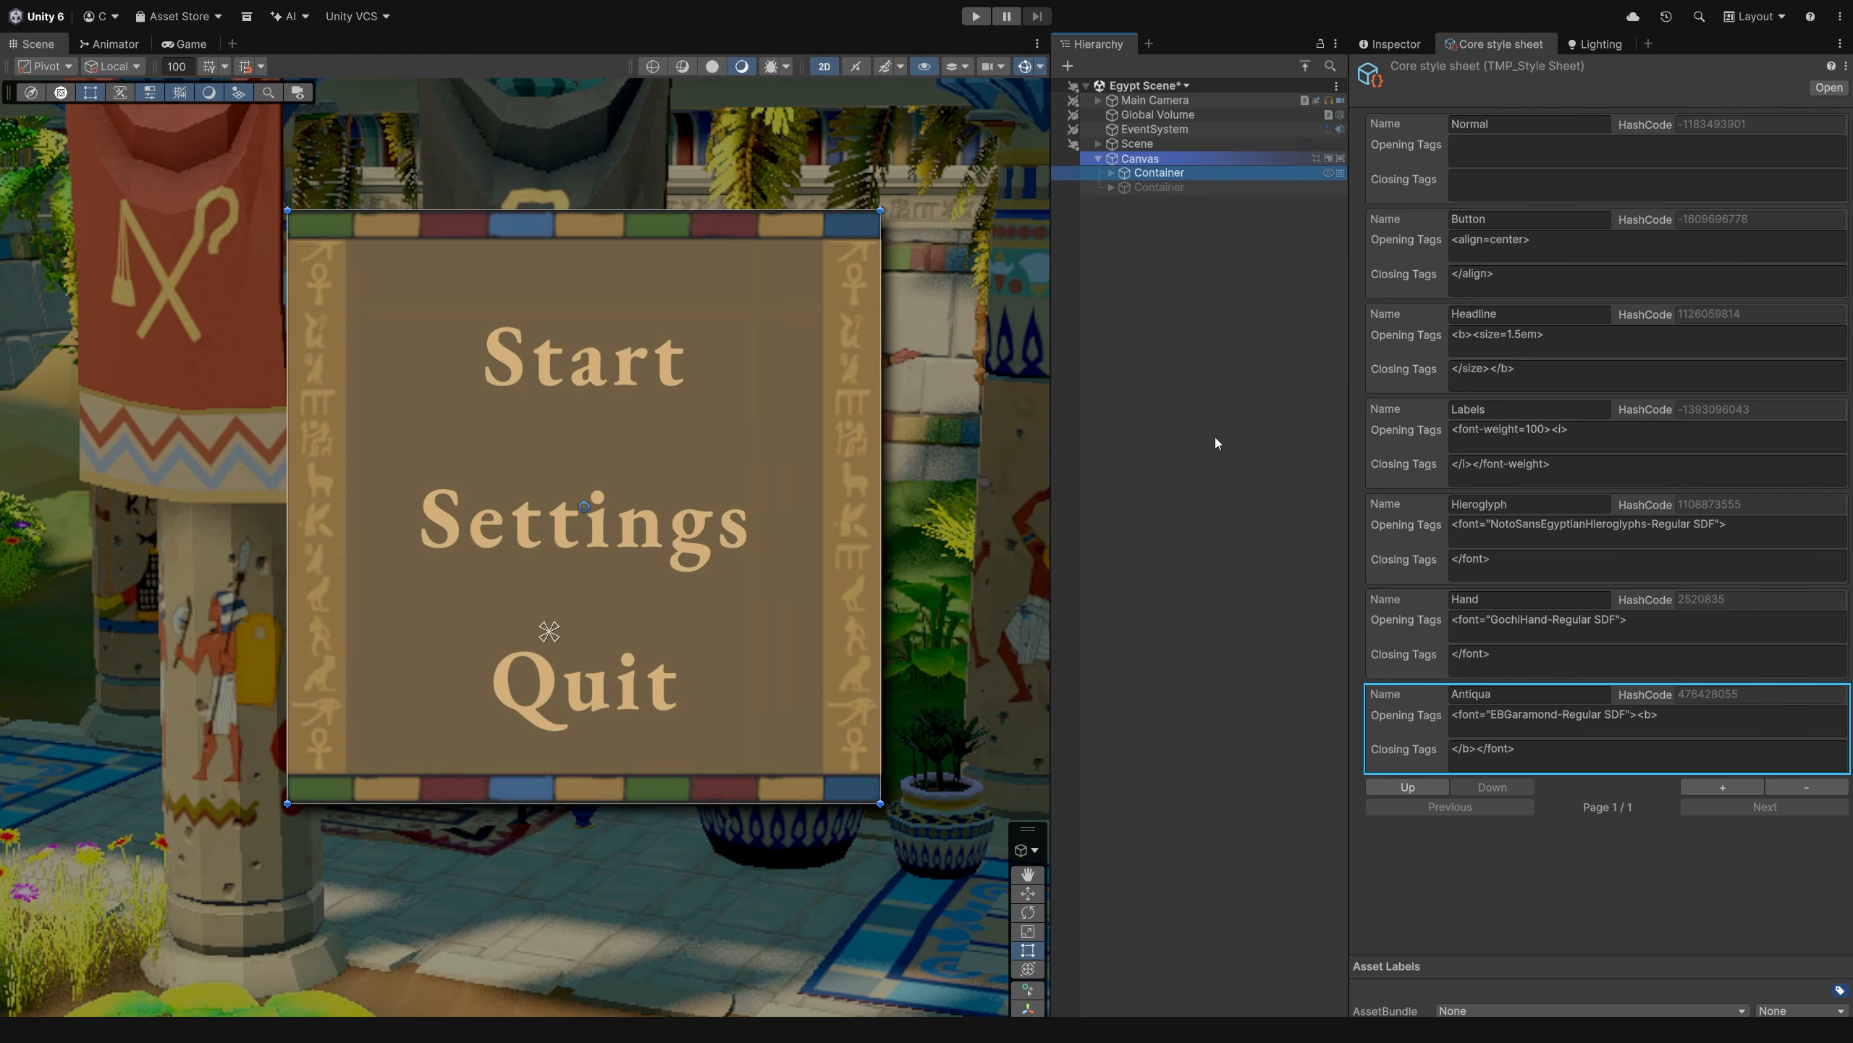
pyautogui.press('Right')
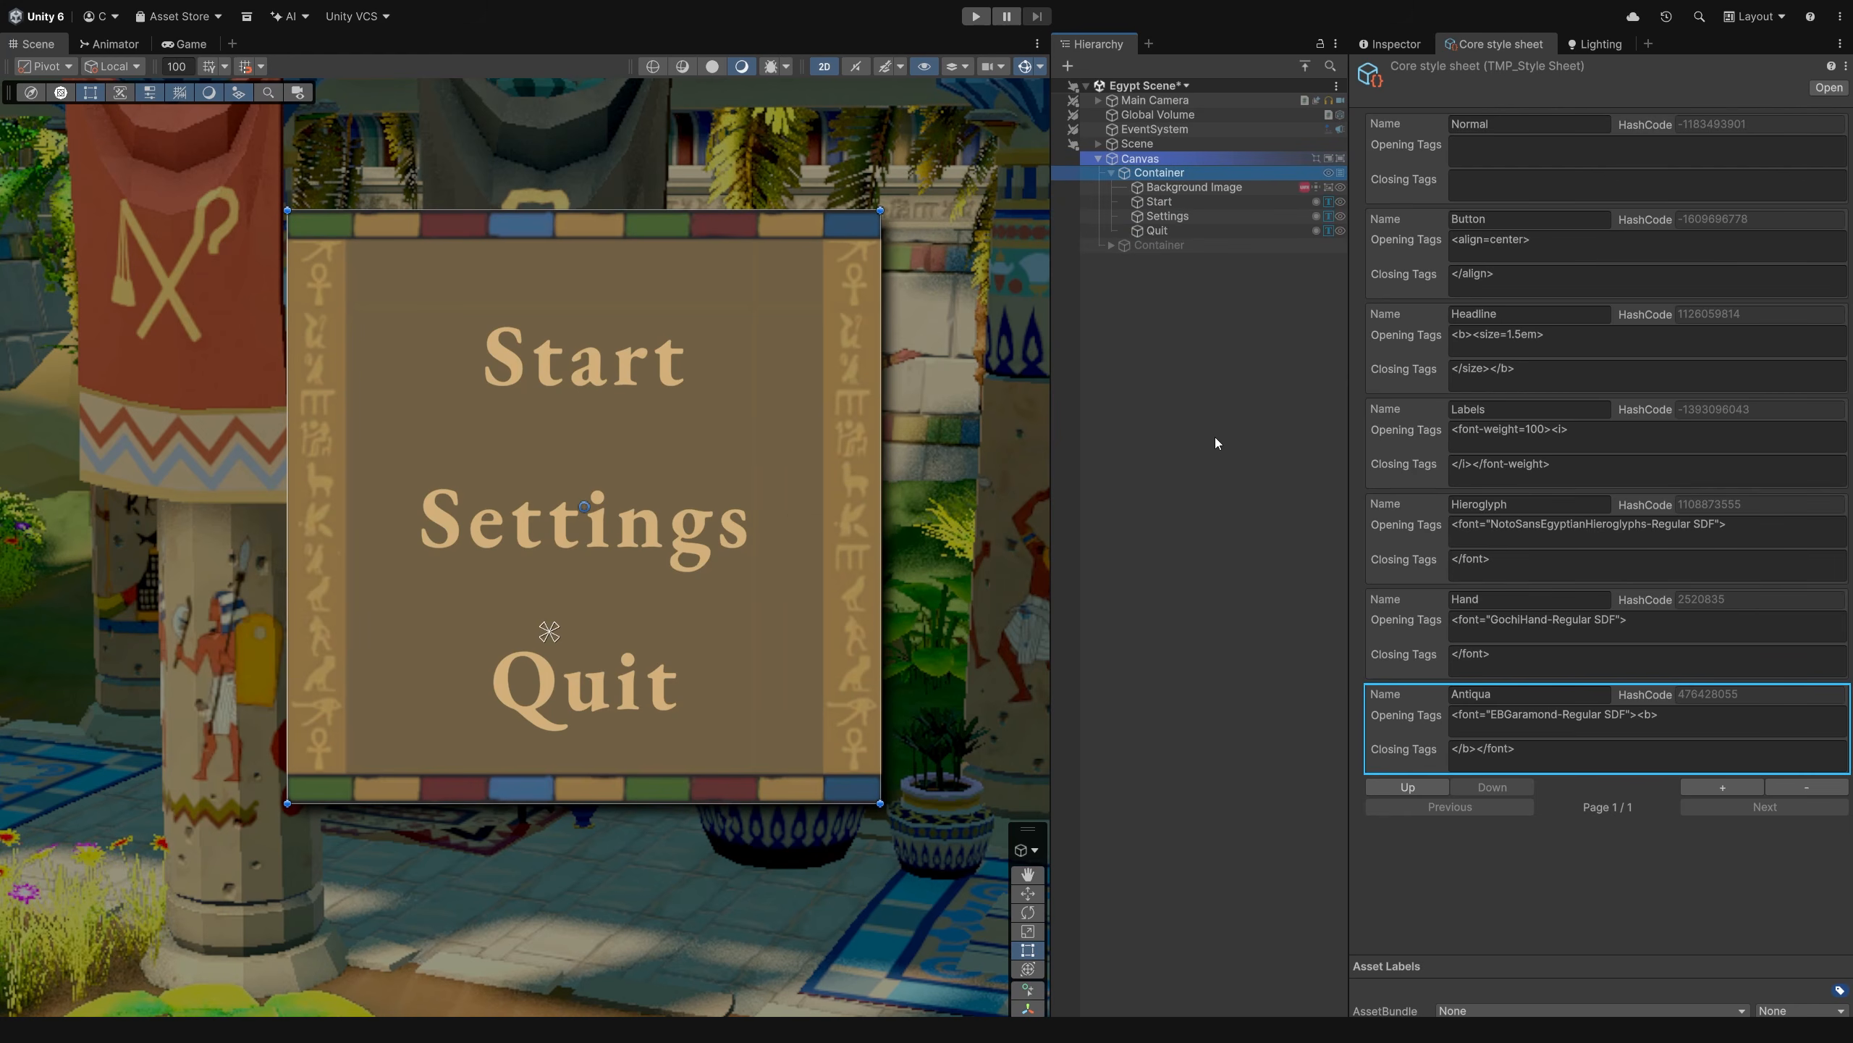
pyautogui.press('Down')
pyautogui.press('Down')
pyautogui.press('Down')
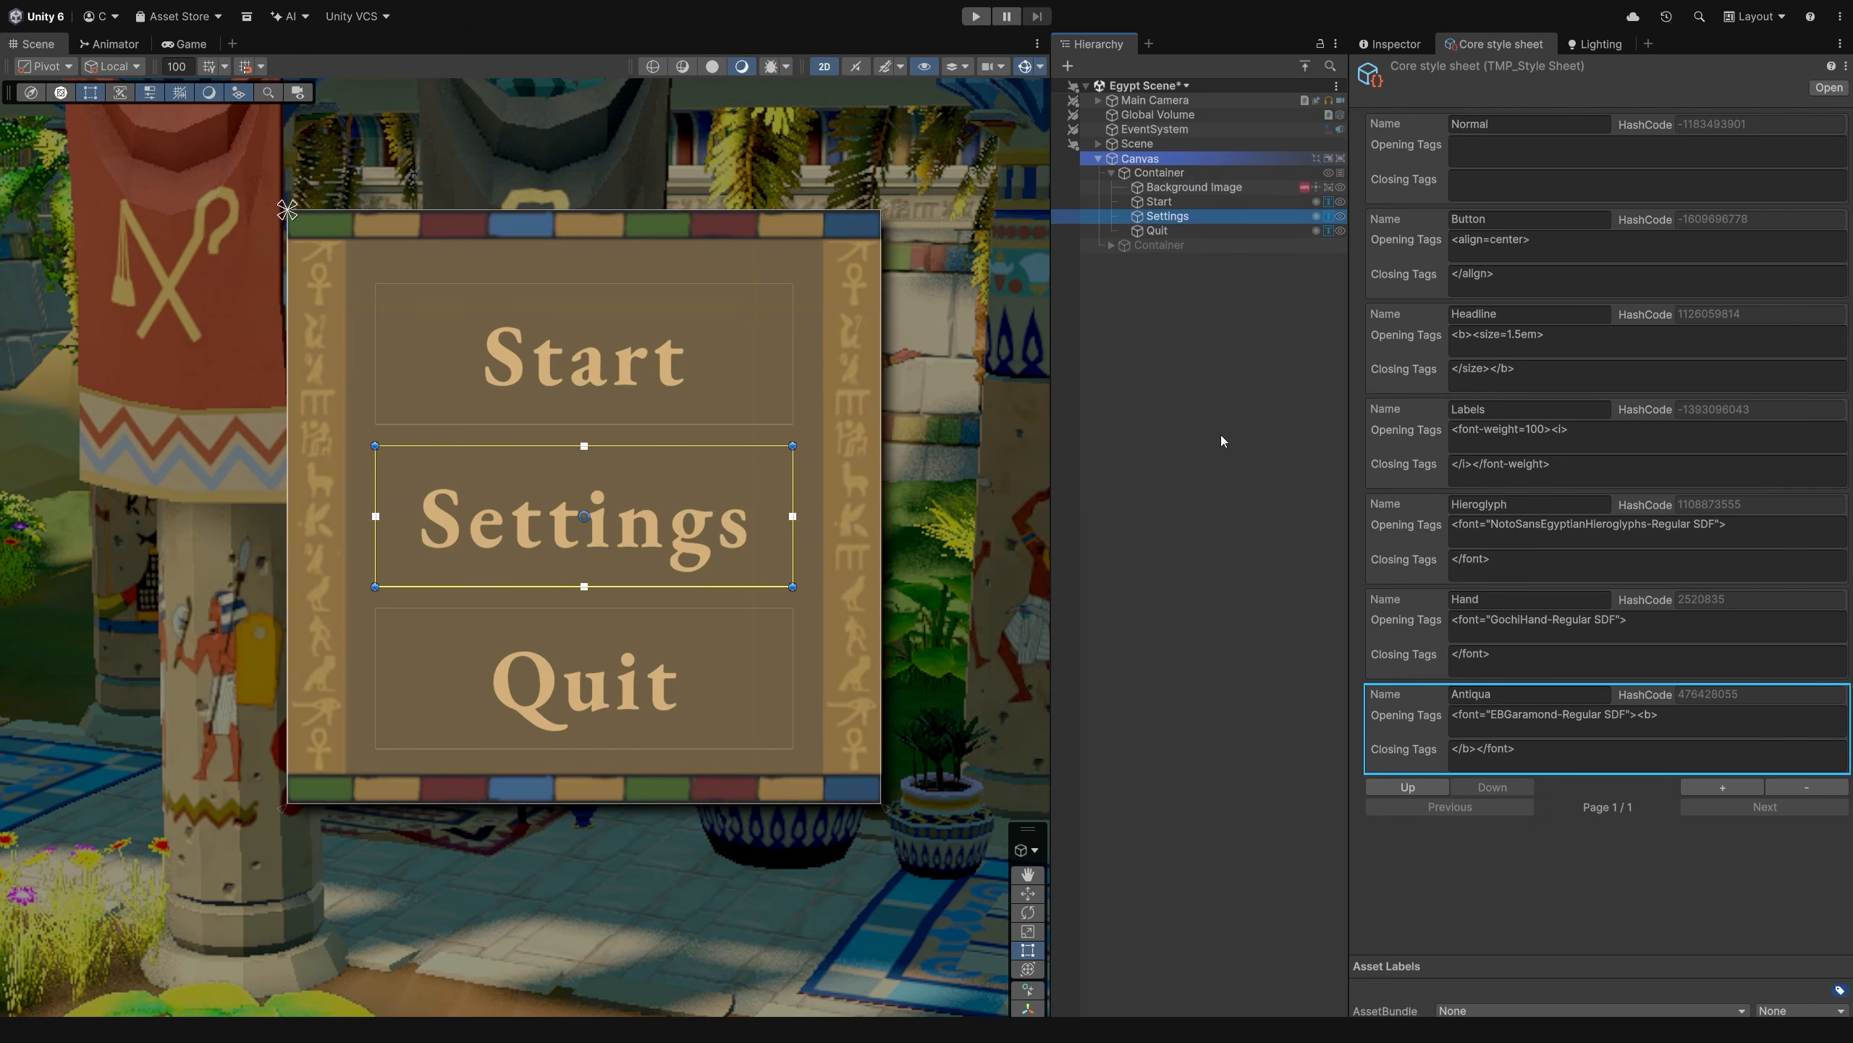
# - Ping the selected Settings object from the Inspector to locate it in the Hierarchy
pyautogui.click(1400, 49)
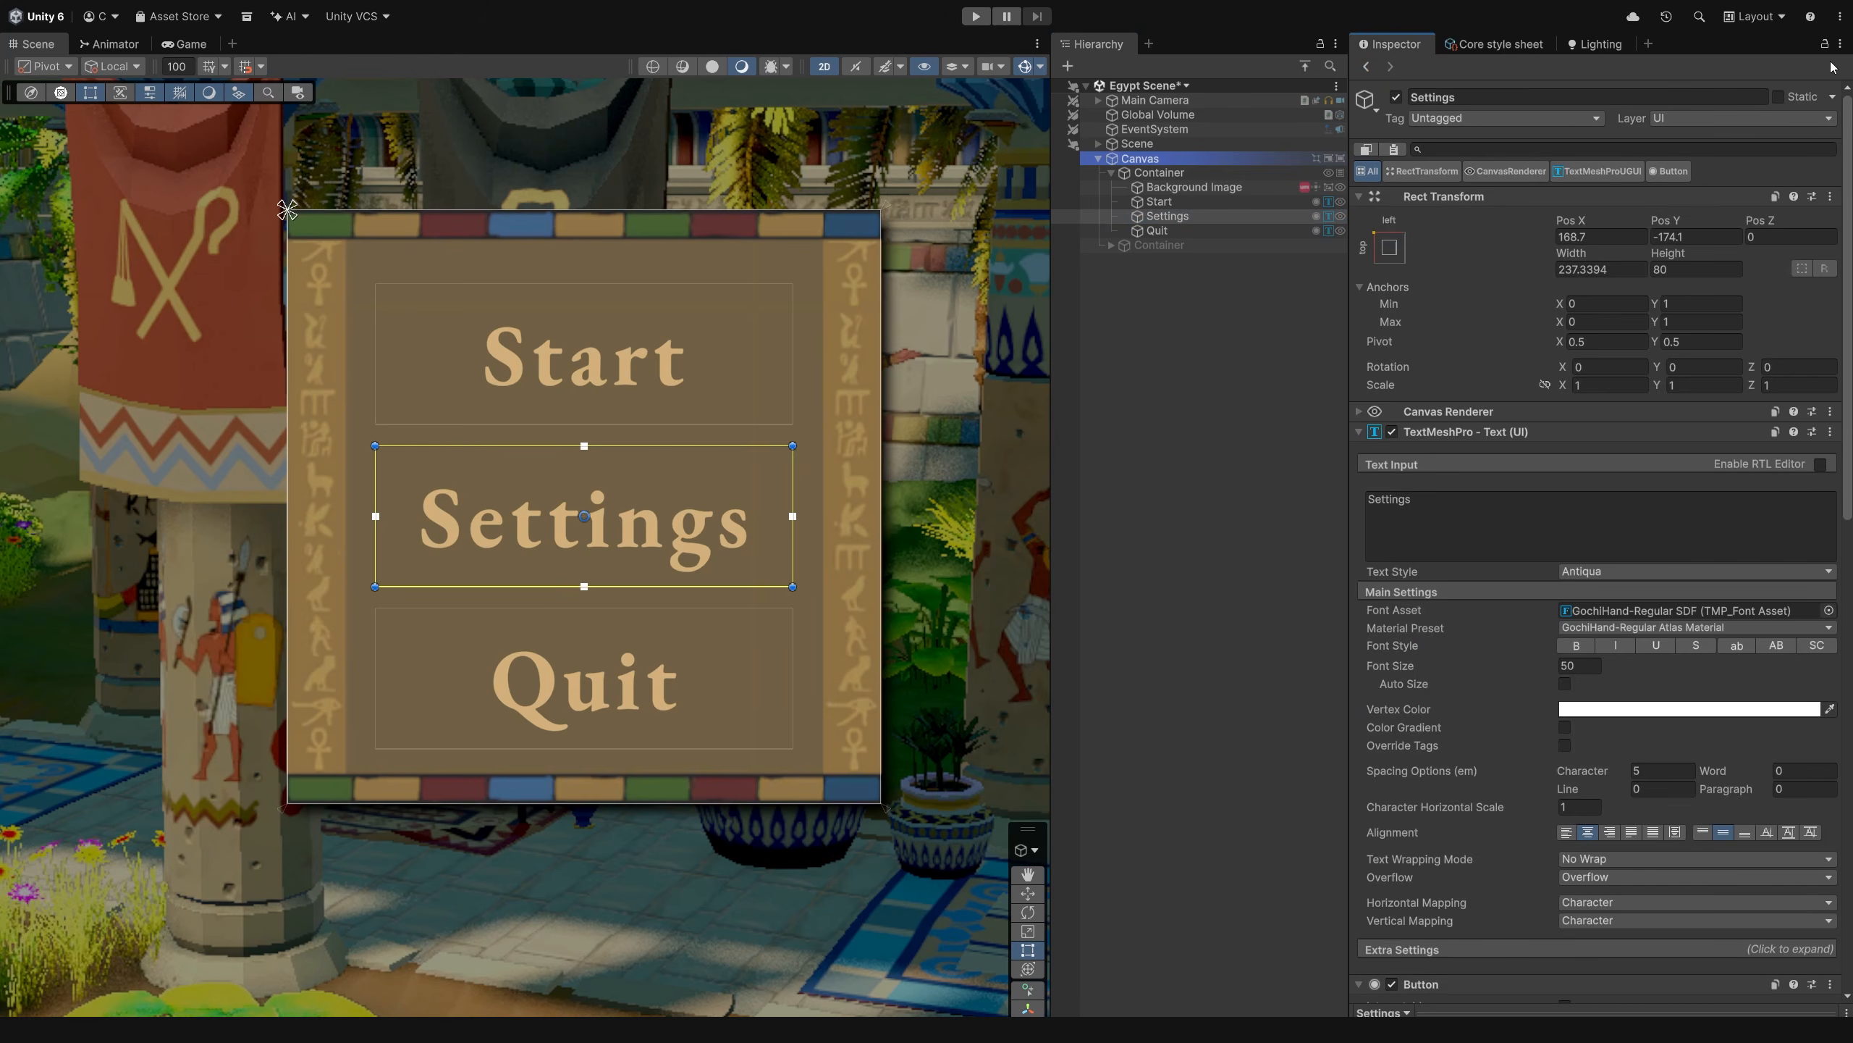
pyautogui.click(1842, 46)
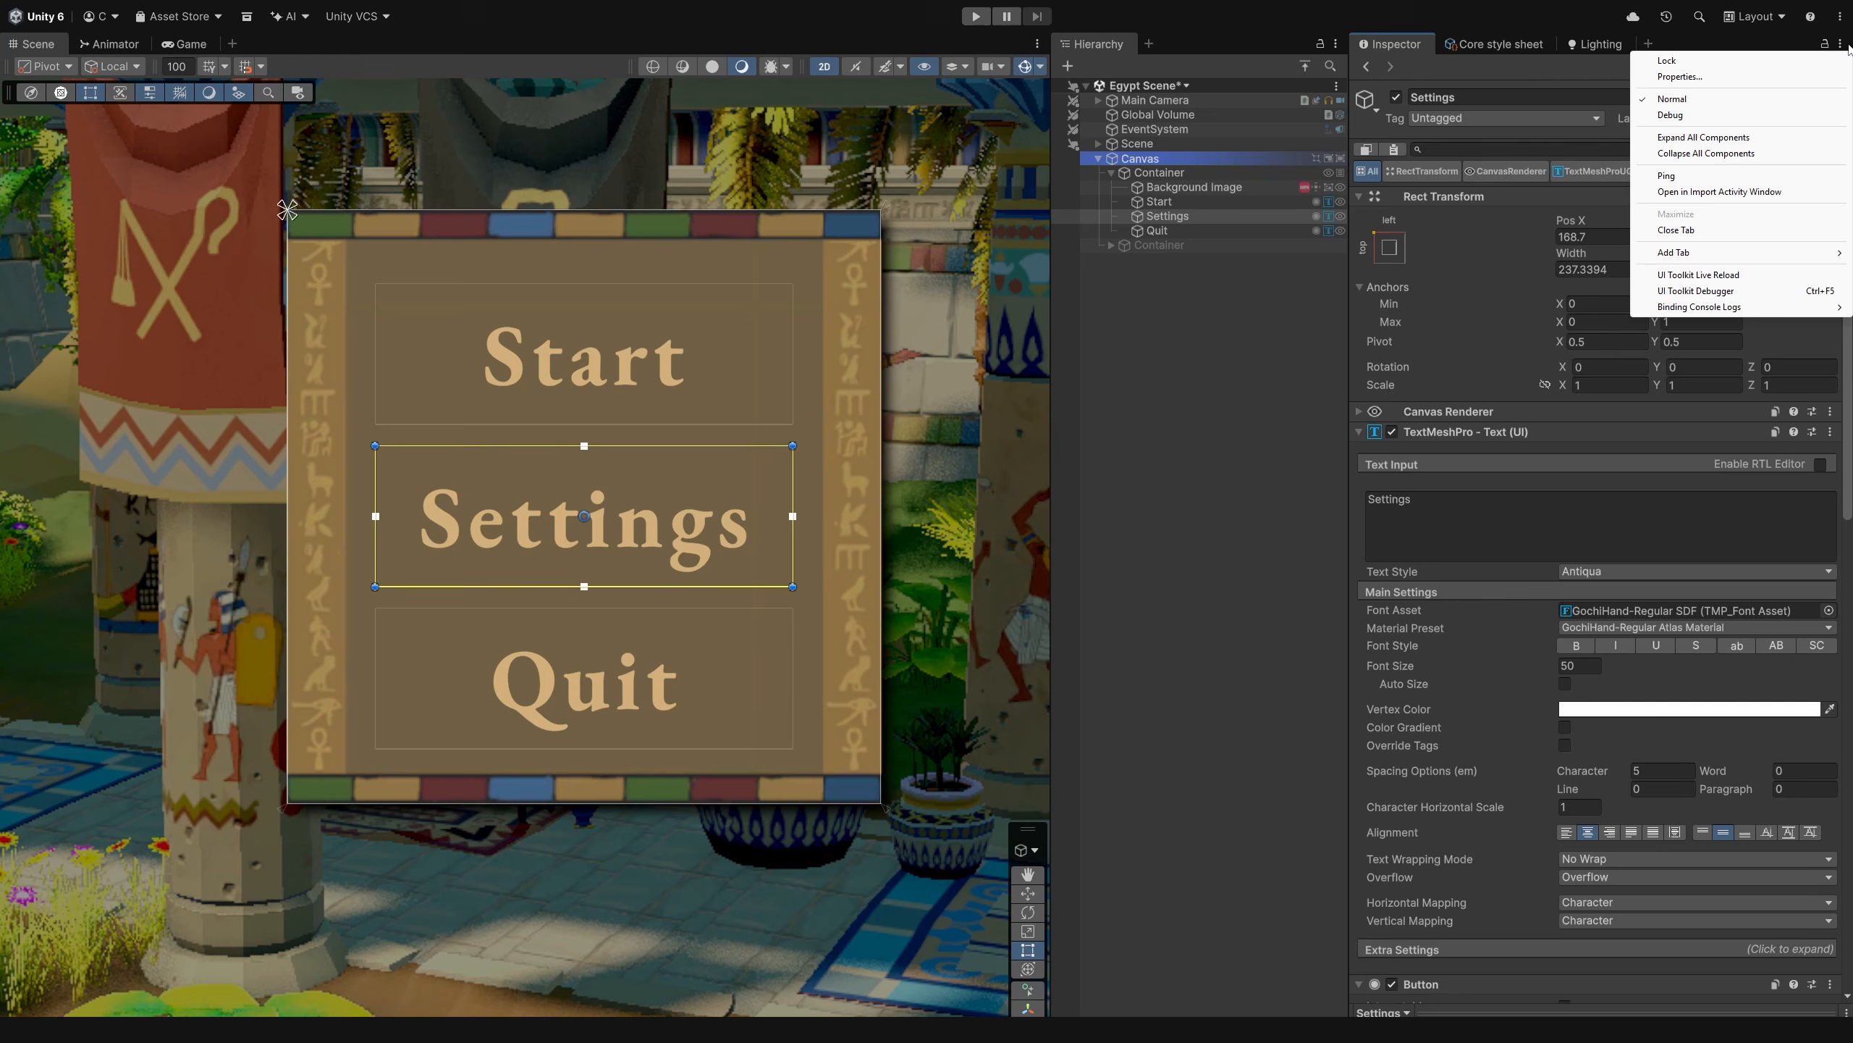
pyautogui.click(1678, 176)
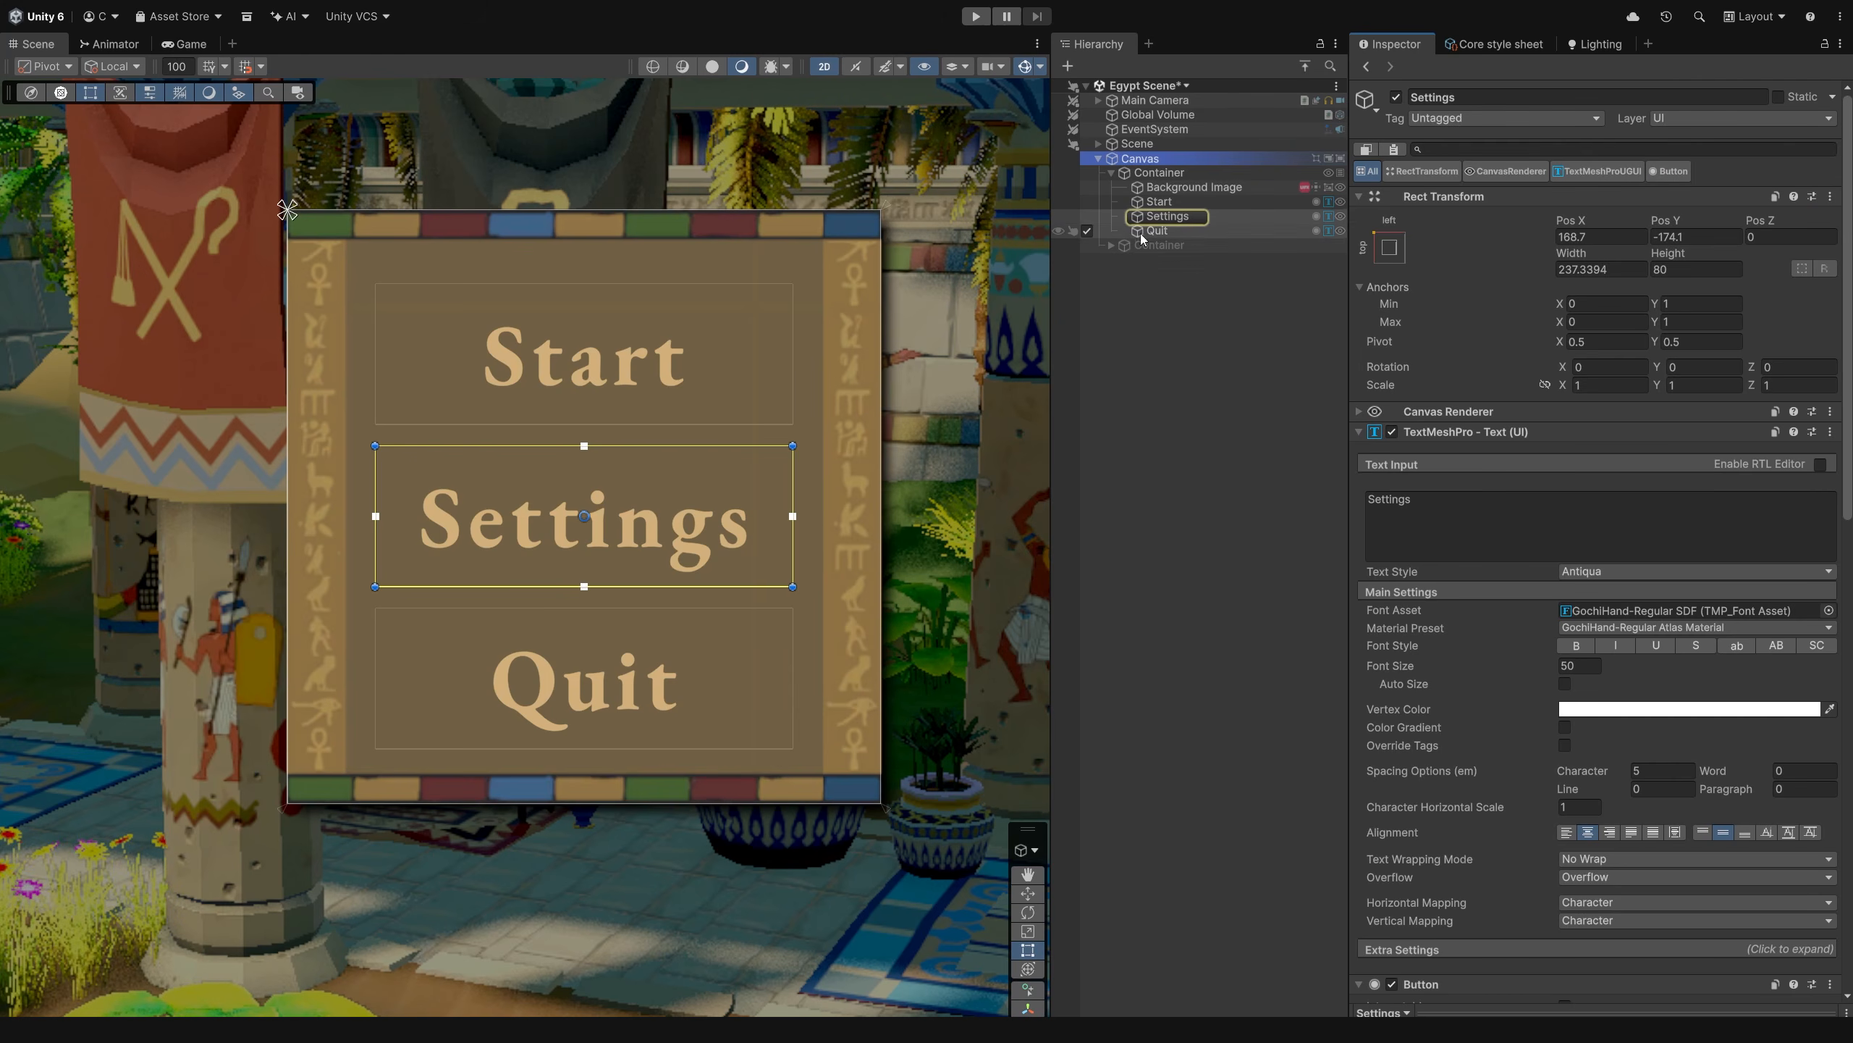
# - Collapse the Container in the Hierarchy and ping Settings again to reveal it inside
pyautogui.click(1111, 173)
pyautogui.click(1841, 46)
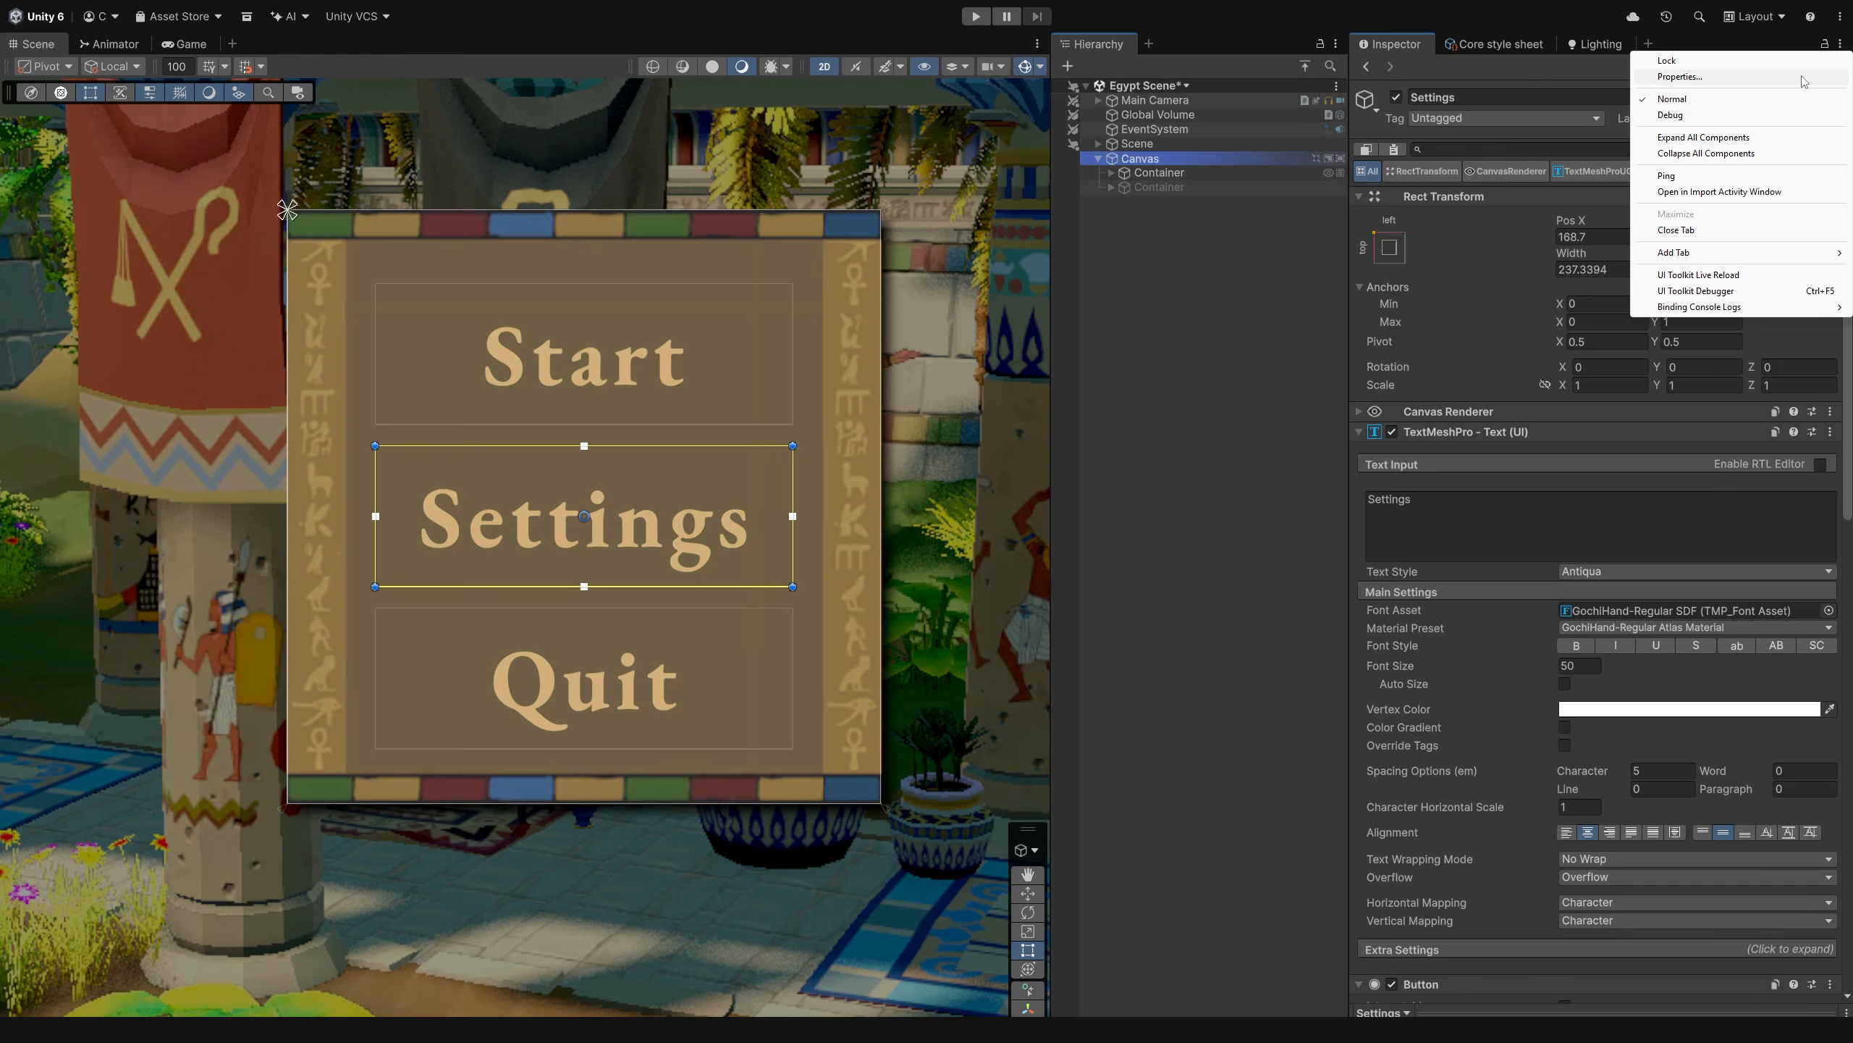
pyautogui.click(1707, 179)
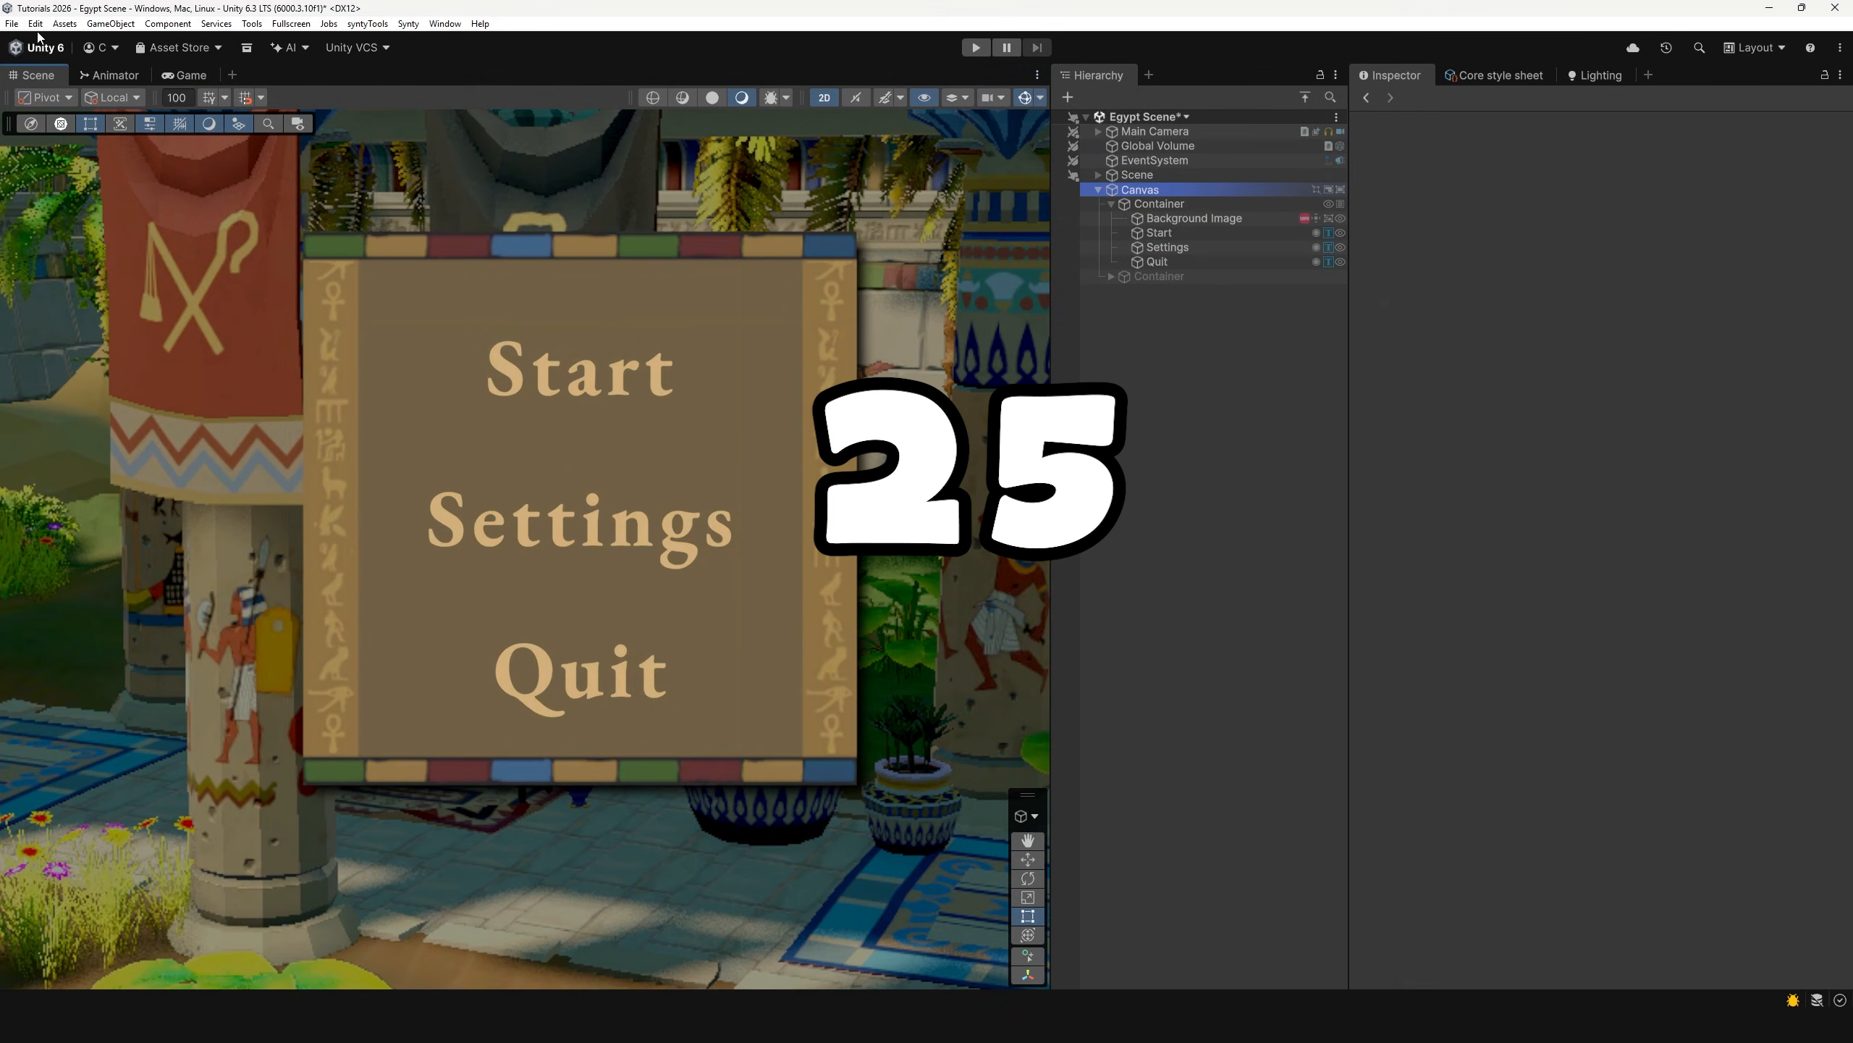
# - Set the editor's custom UI scaling value to 150% in the Preferences
pyautogui.click(35, 23)
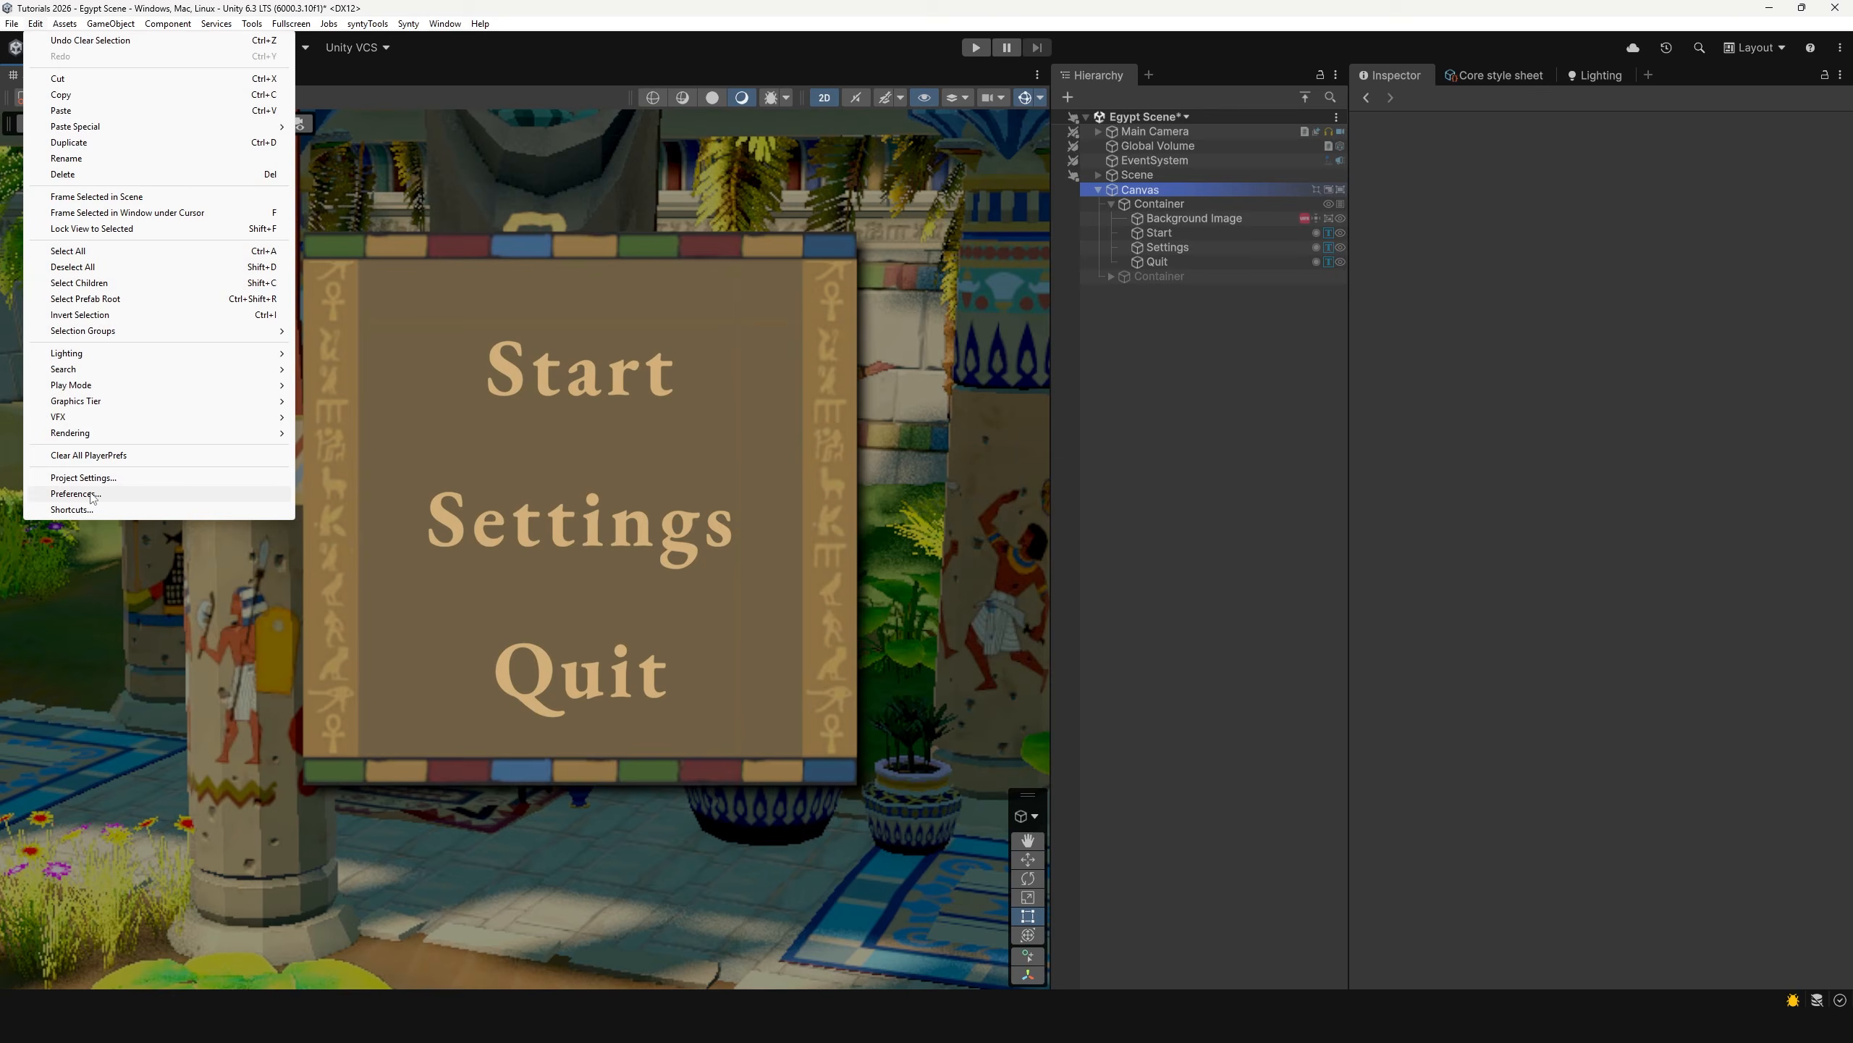
pyautogui.click(75, 494)
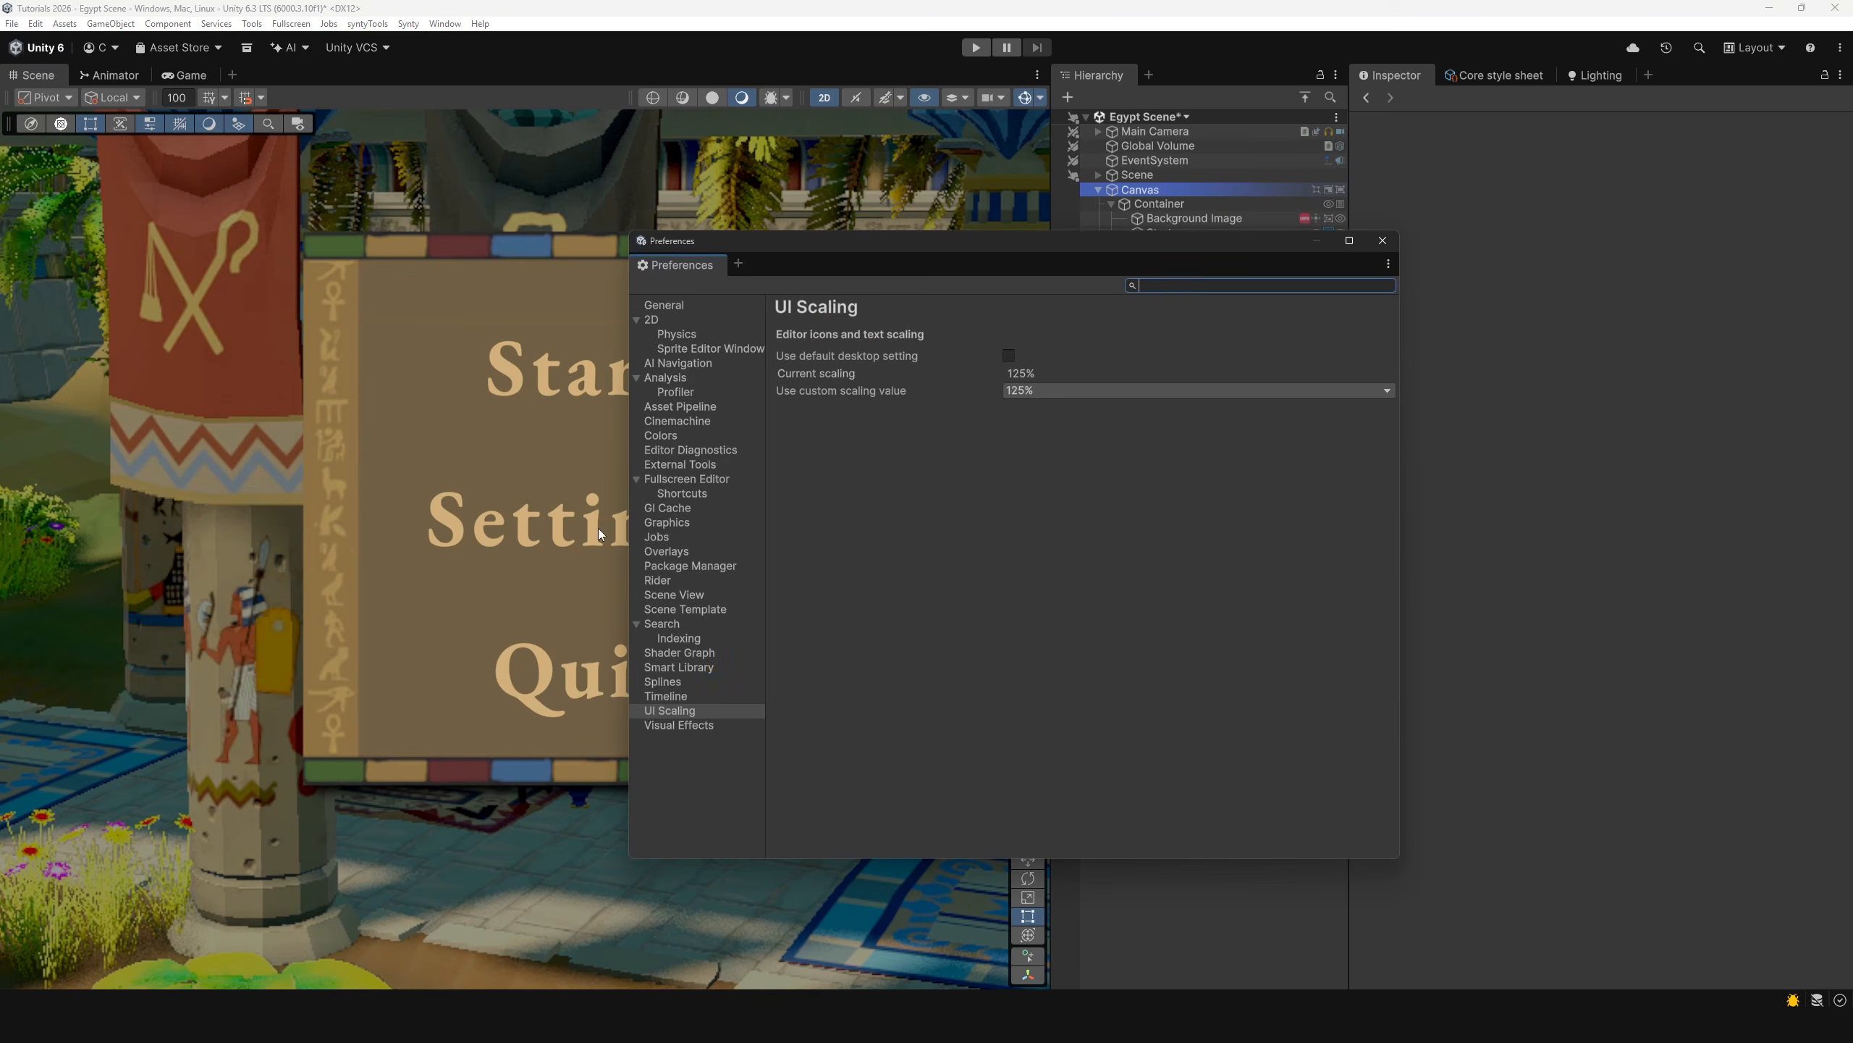
pyautogui.click(1061, 394)
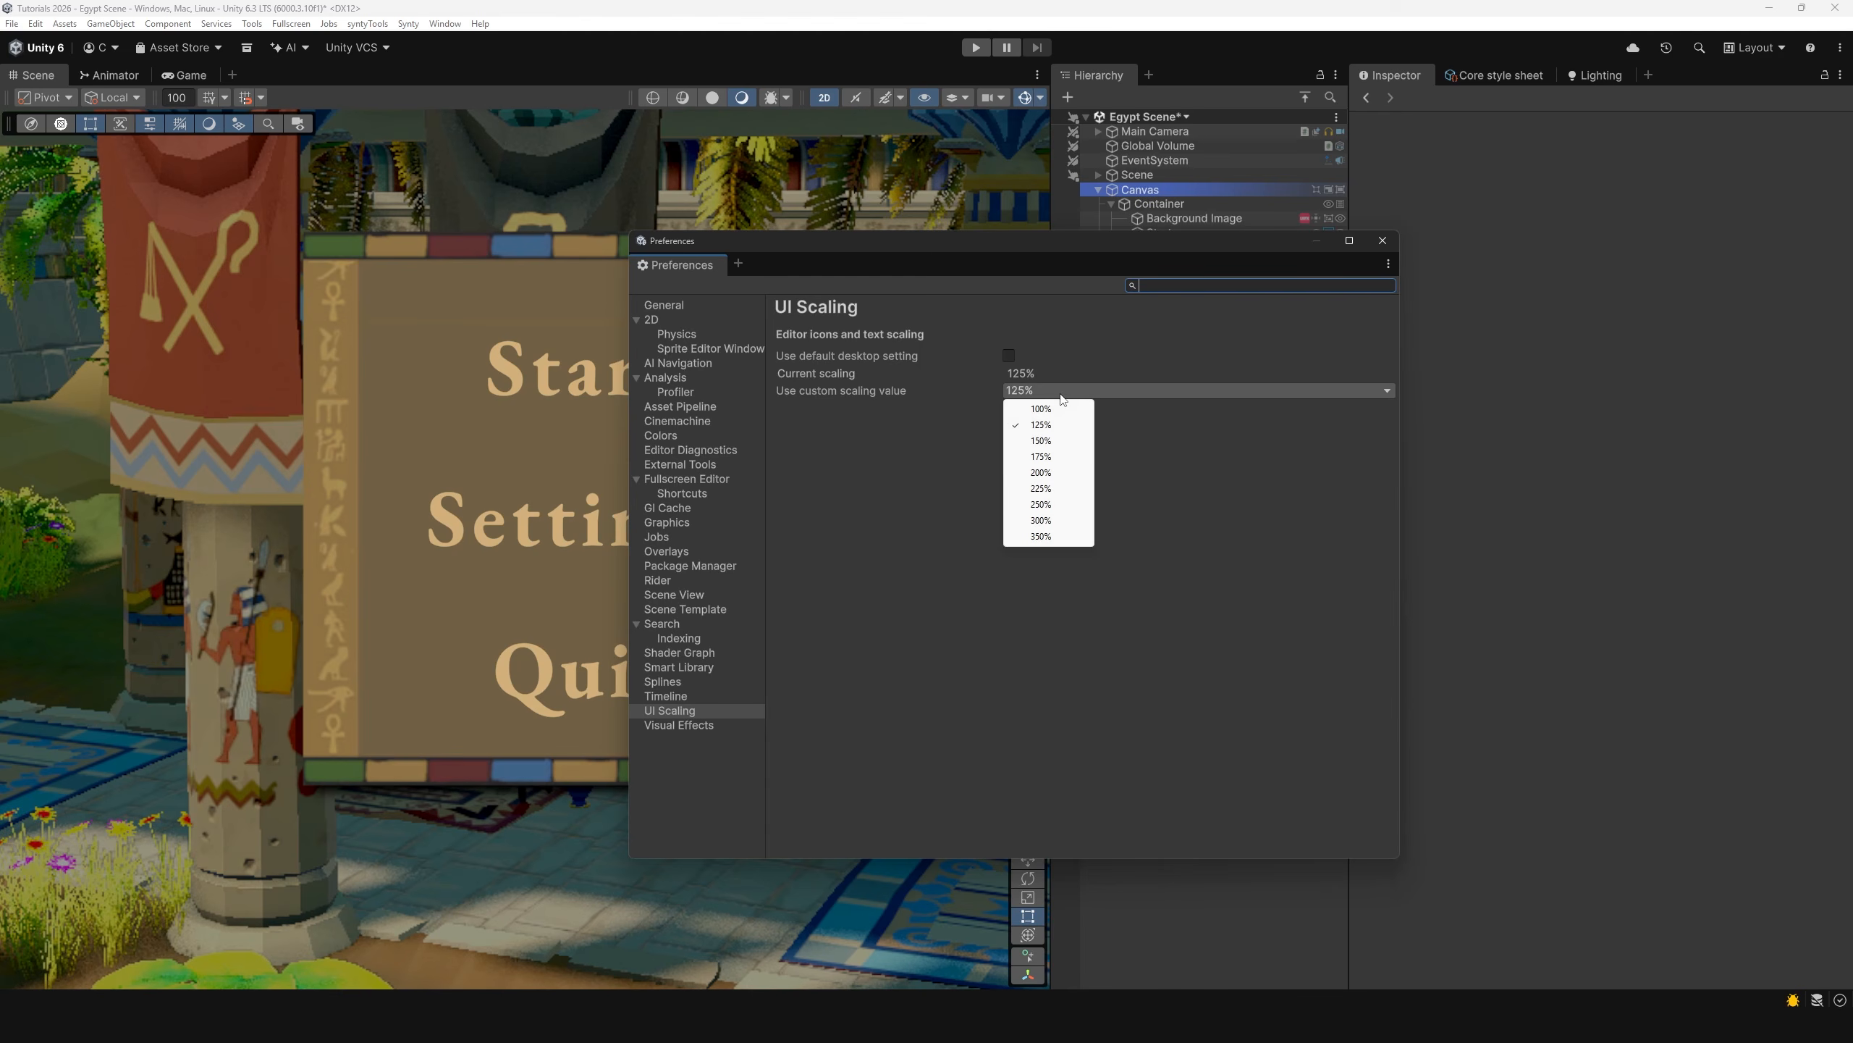
pyautogui.click(1054, 441)
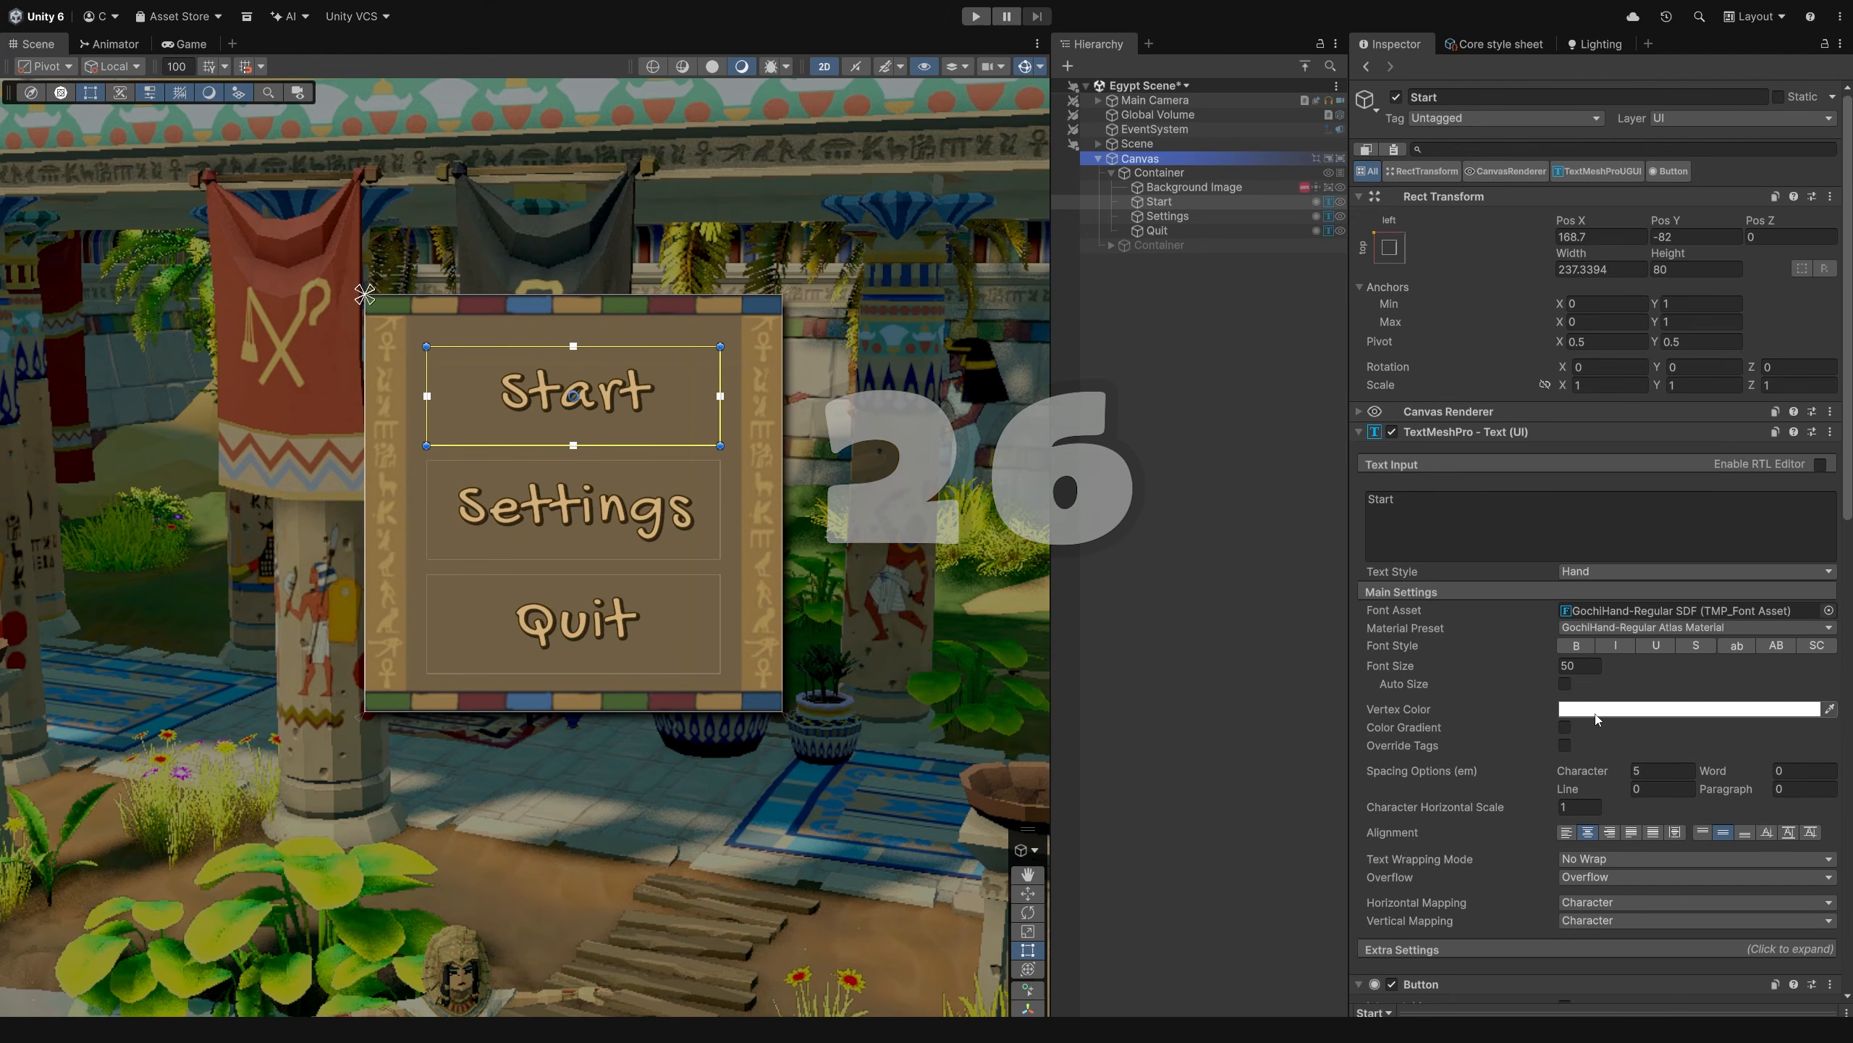
# - Open the color picker for the Start text's Vertex Color and show its swatches as a list
pyautogui.click(1595, 710)
pyautogui.moveTo(1668, 533); pyautogui.dragTo(1201, 358)
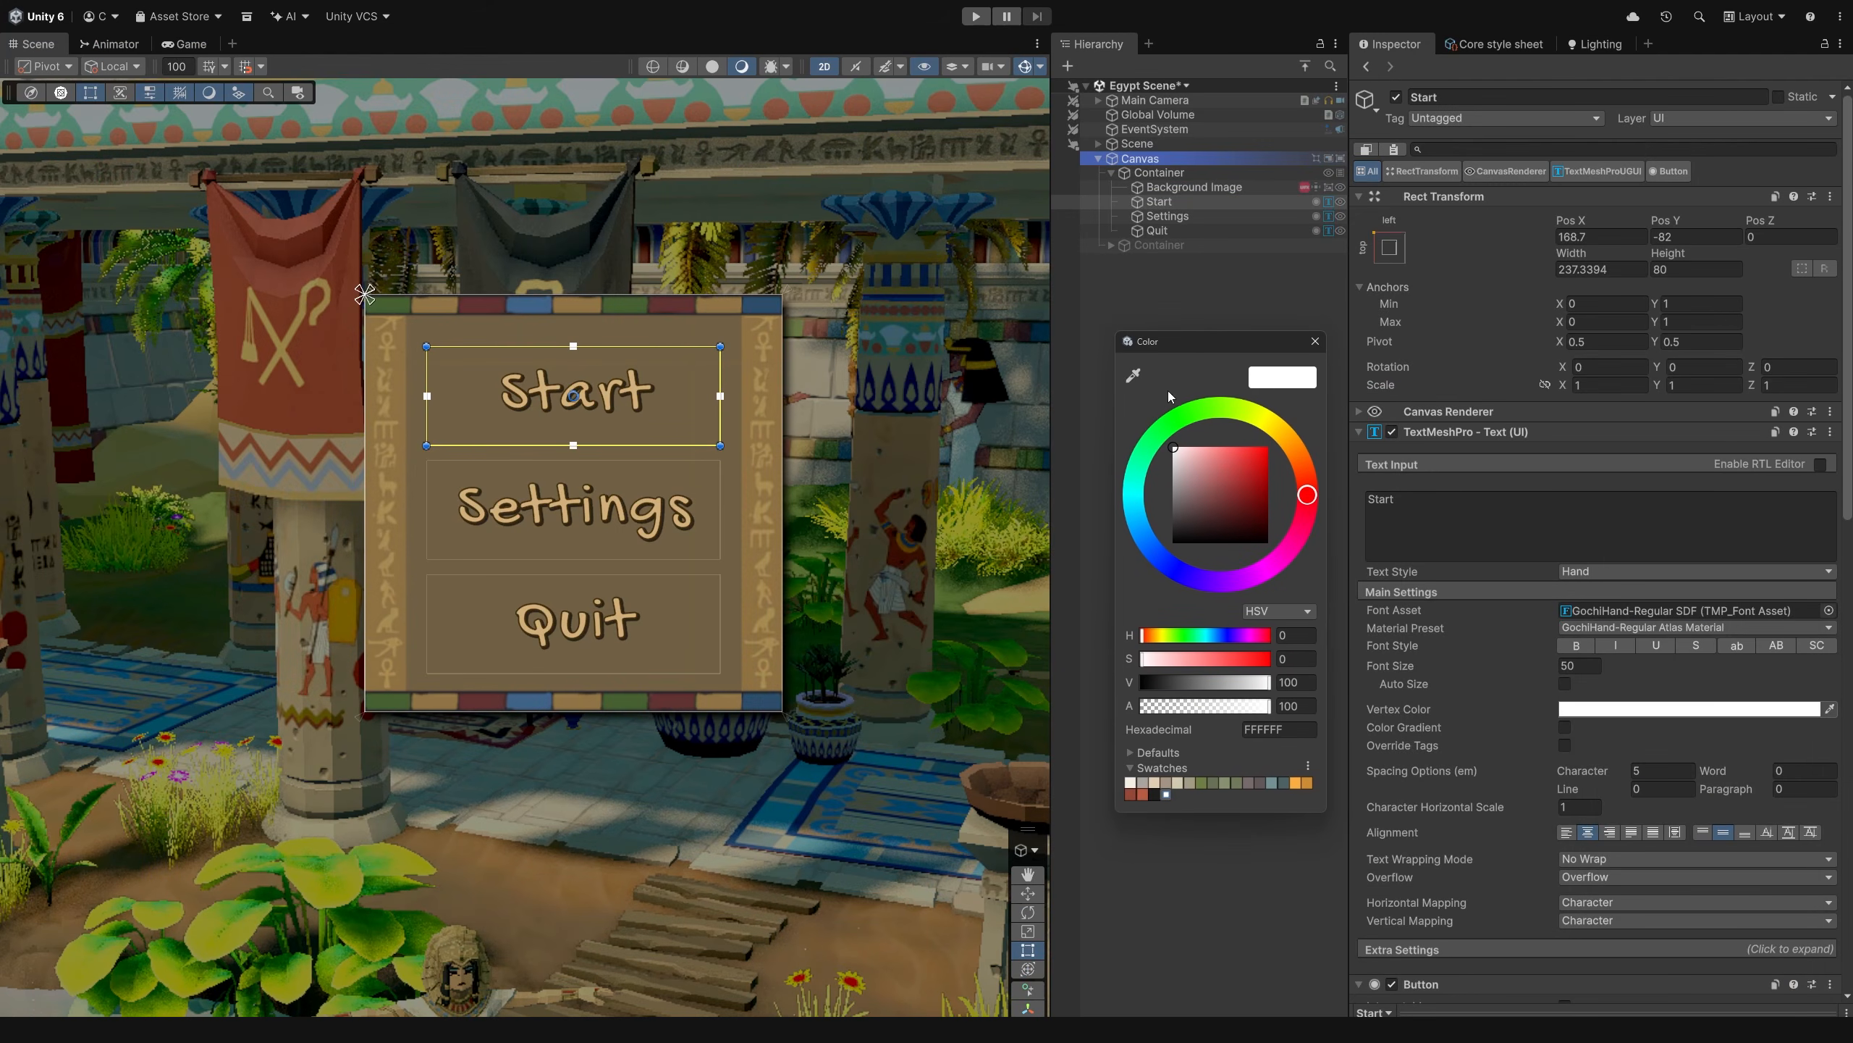
pyautogui.click(1308, 766)
pyautogui.click(1362, 525)
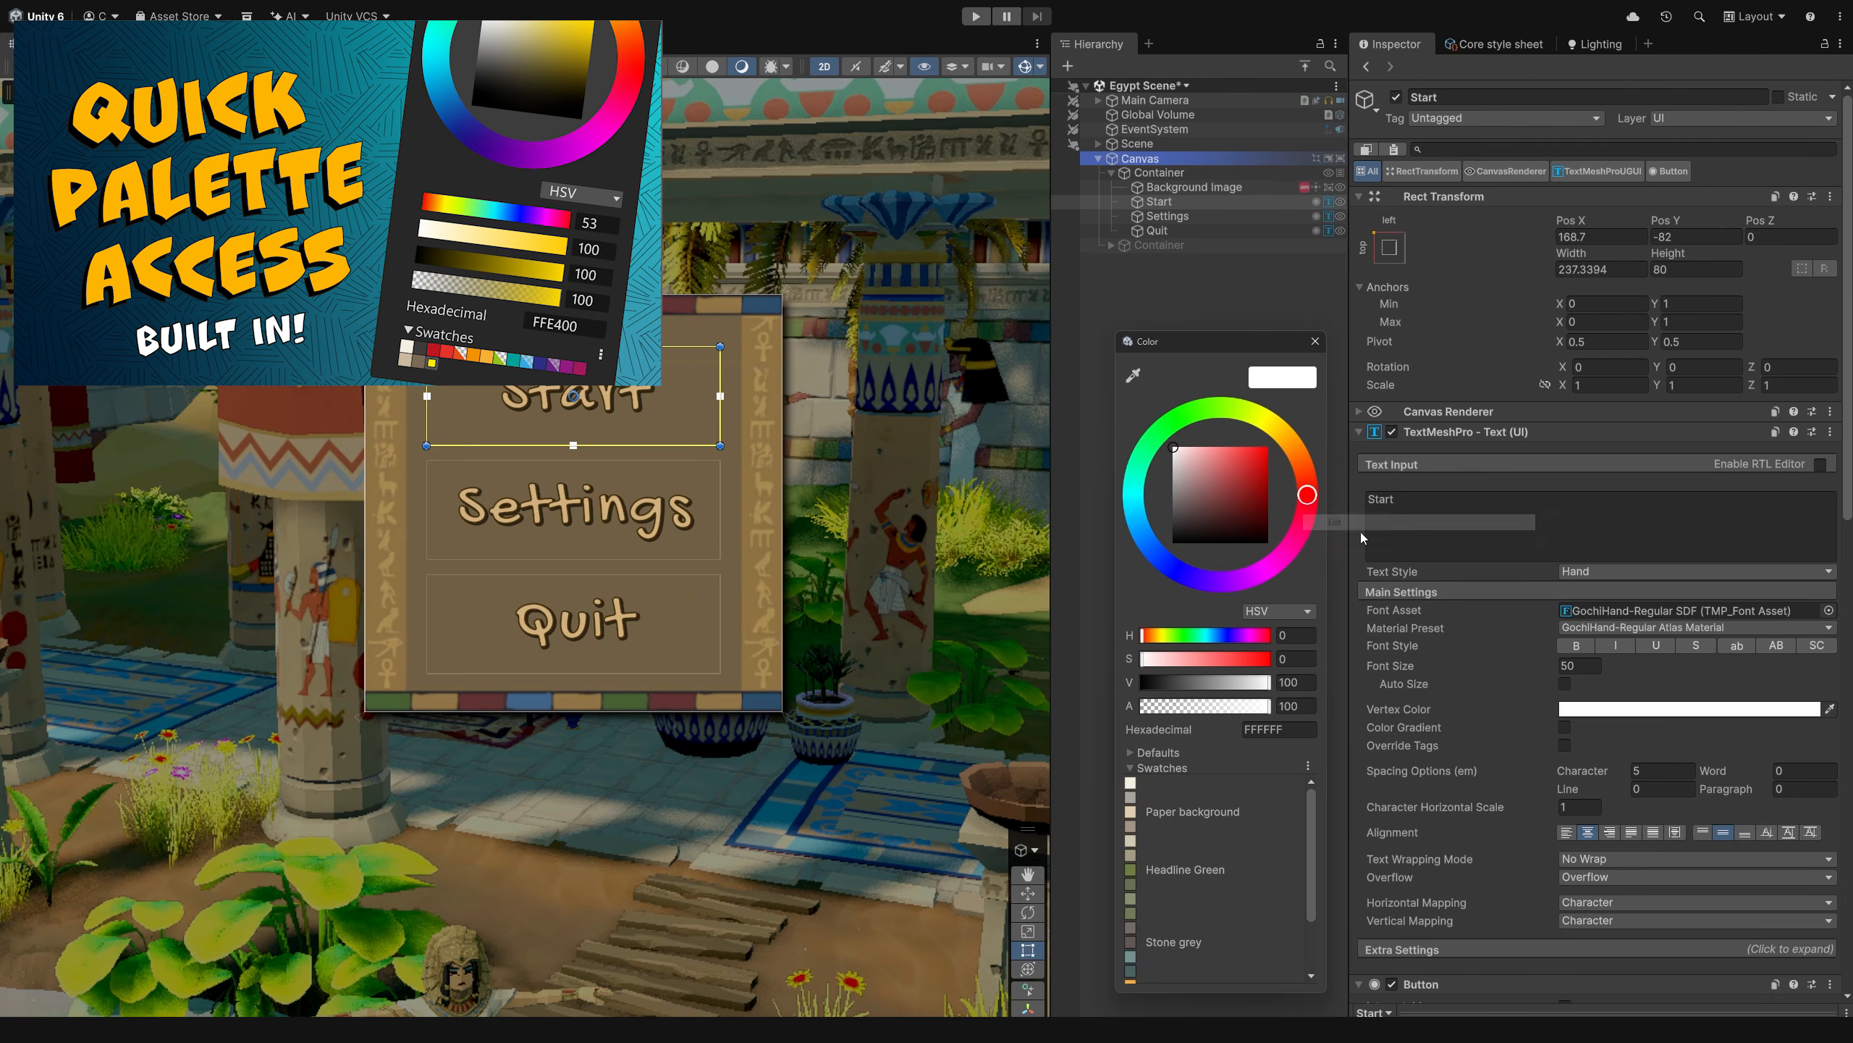
# - Switch the color picker's swatches through the MoonVeil, Flat UI (Vibrant) and Flat UI (Cold) libraries
pyautogui.click(1308, 765)
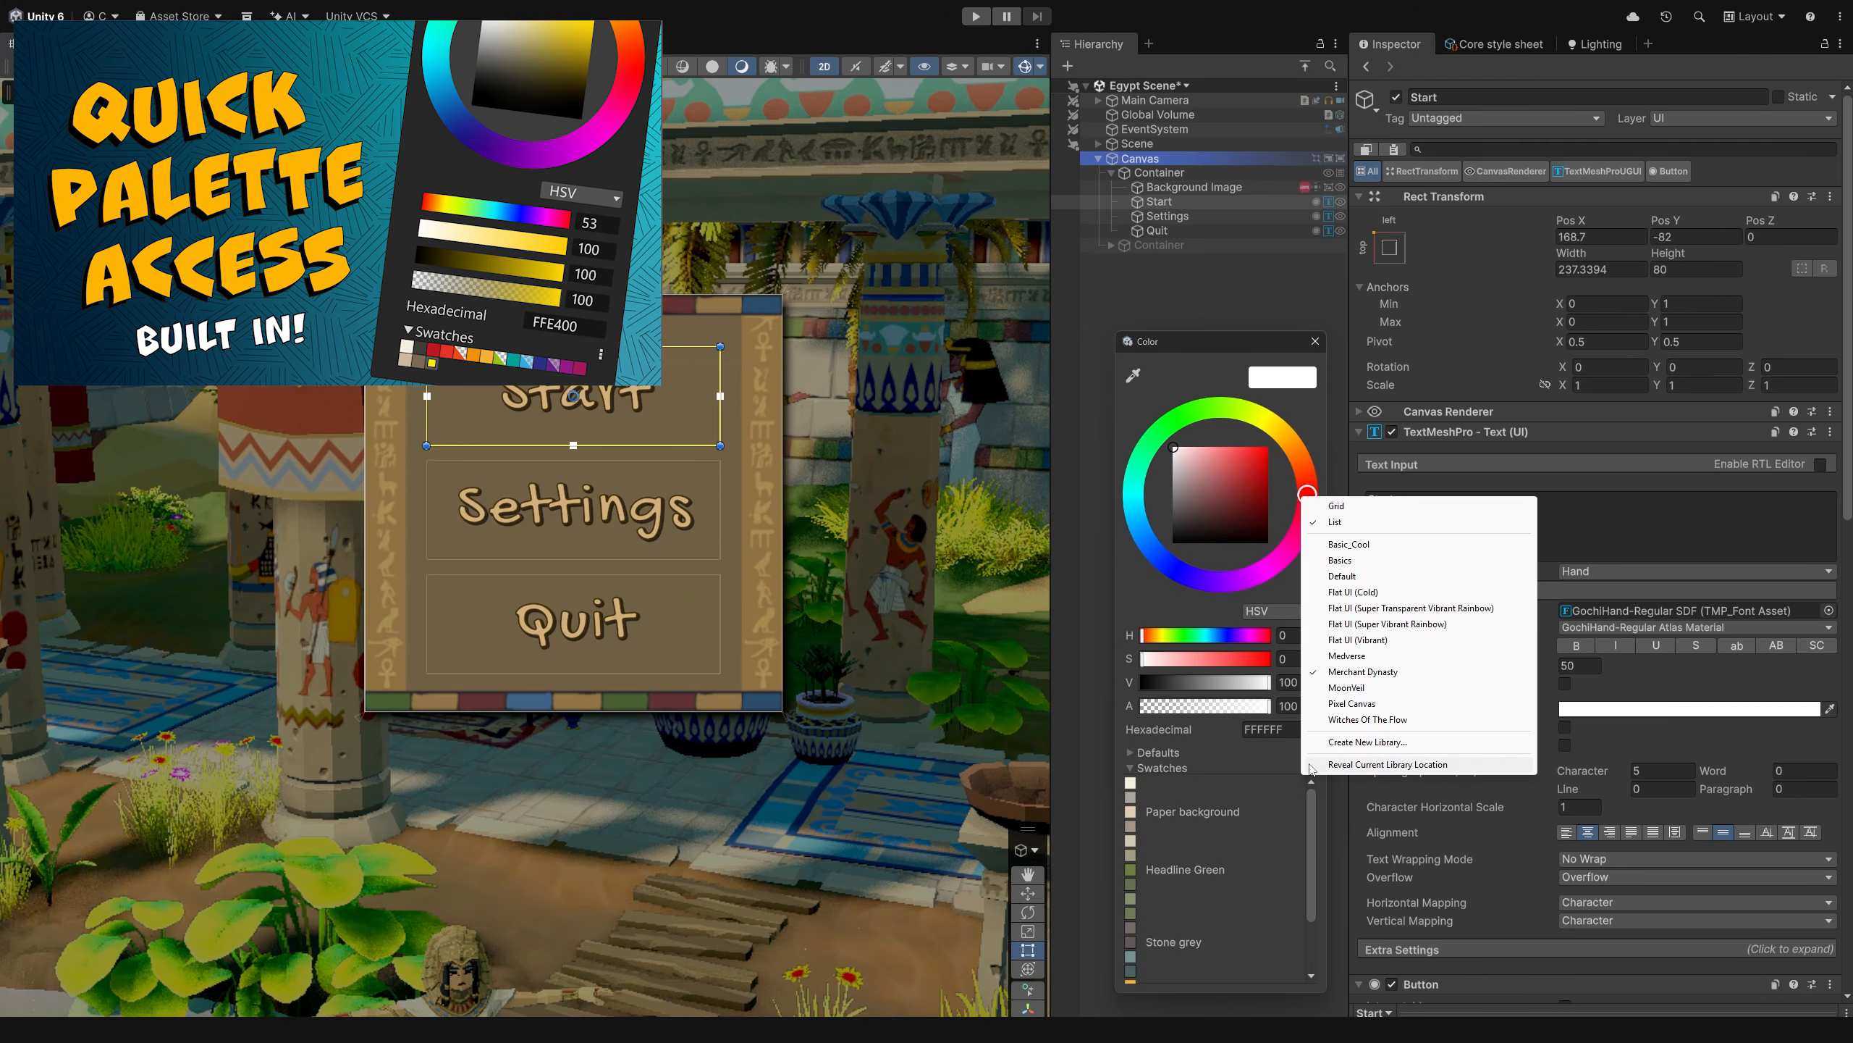
pyautogui.click(1396, 688)
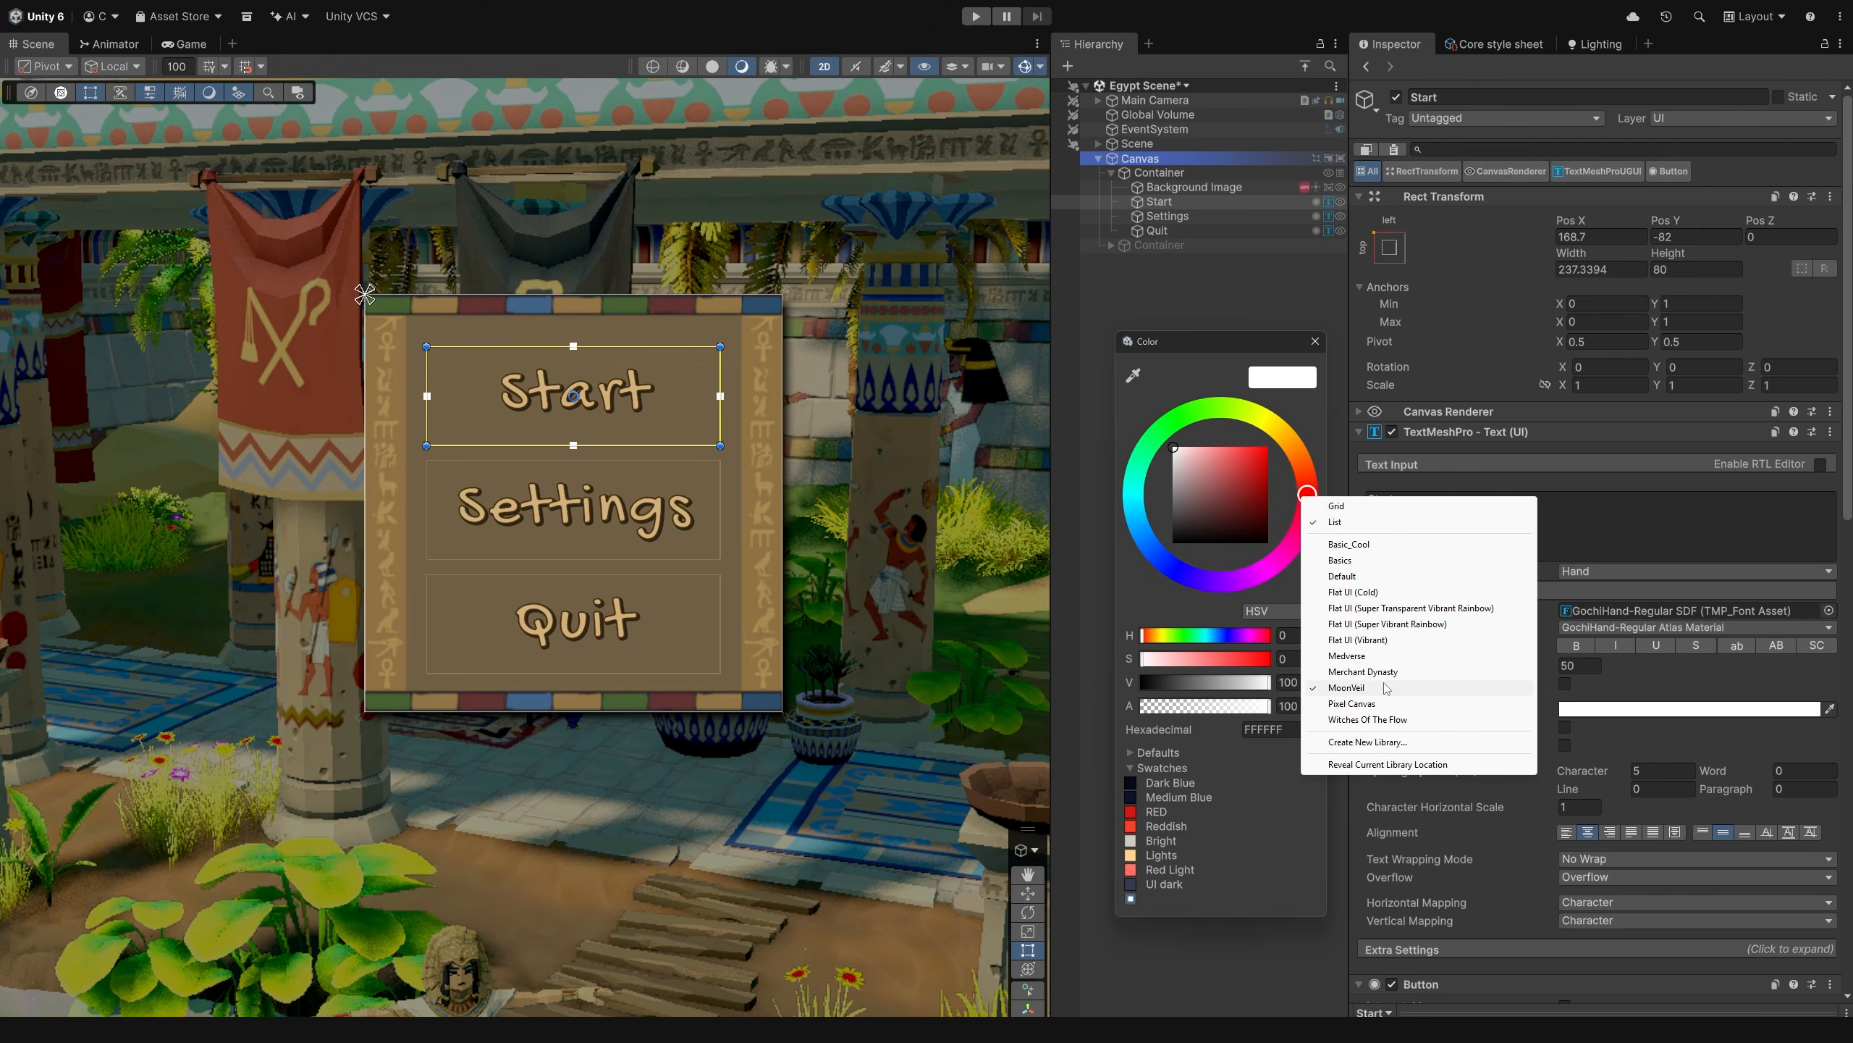
pyautogui.click(1401, 655)
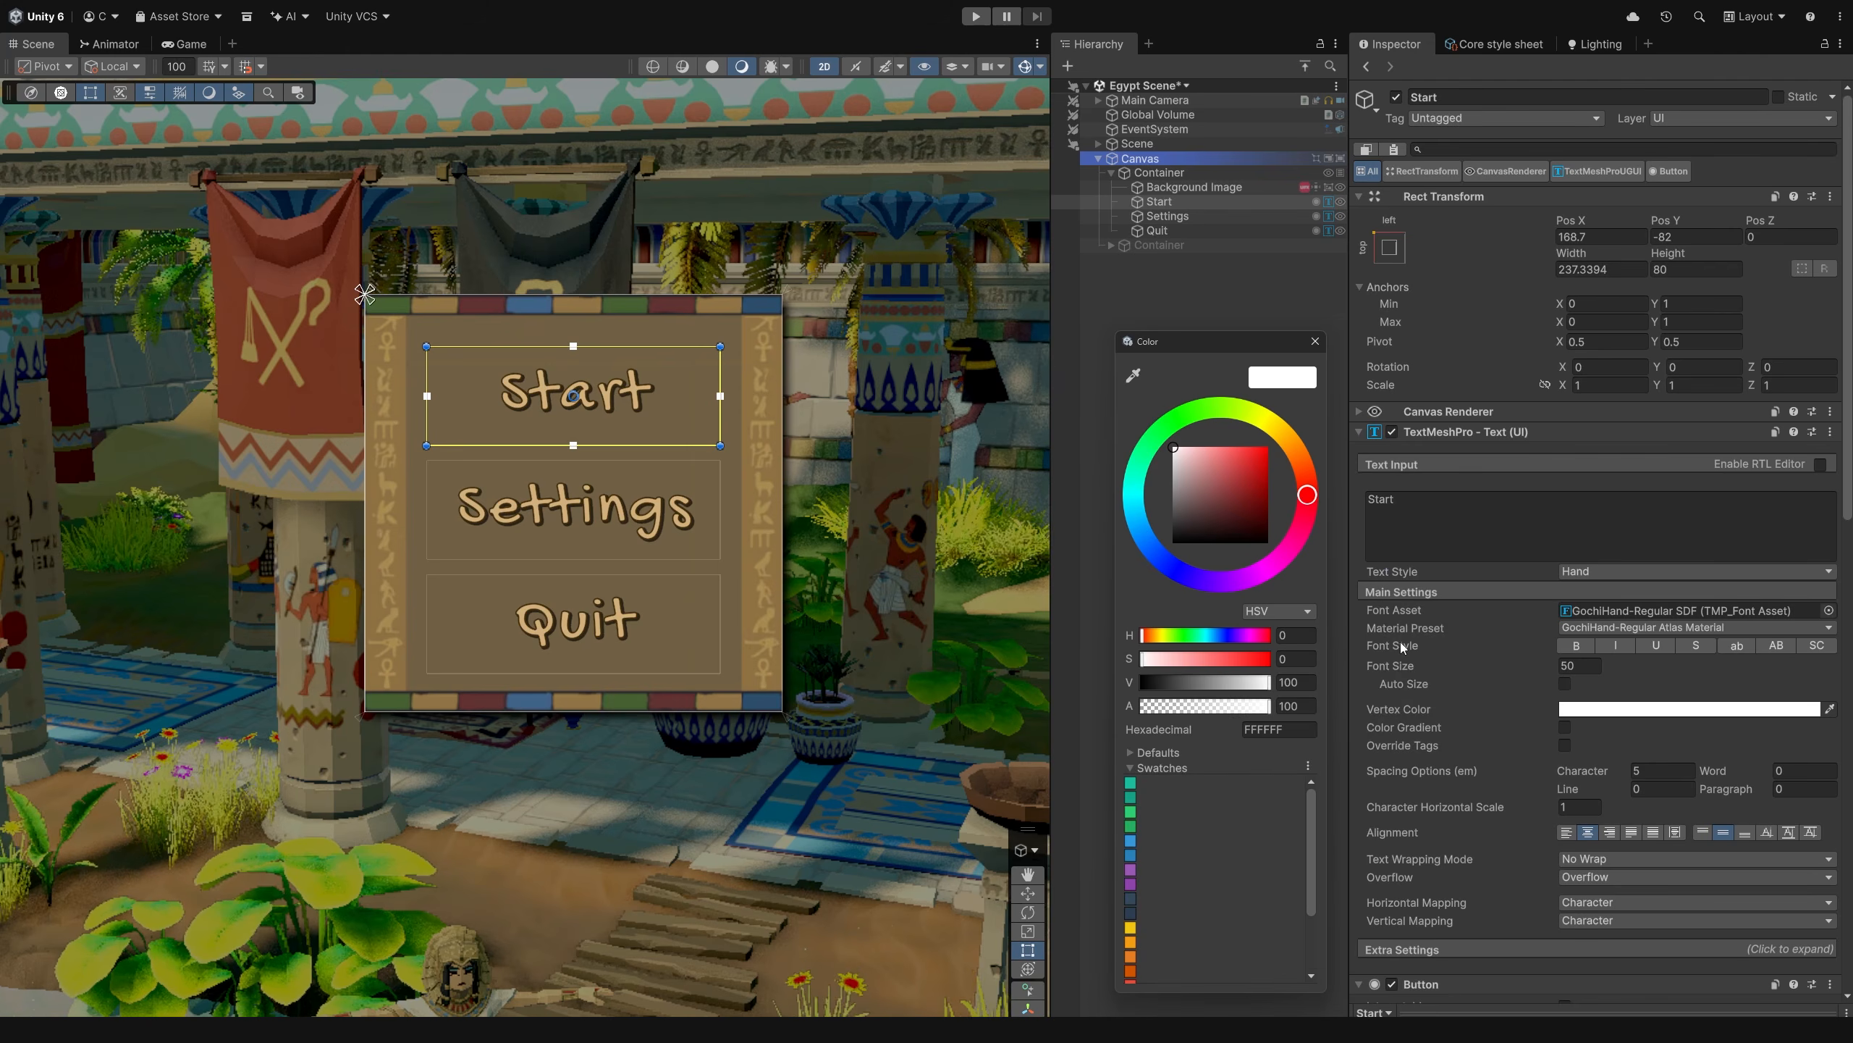
pyautogui.moveTo(1312, 805)
pyautogui.mouseDown()
pyautogui.moveTo(1309, 883)
pyautogui.moveTo(1314, 777)
pyautogui.mouseUp()
pyautogui.click(1308, 766)
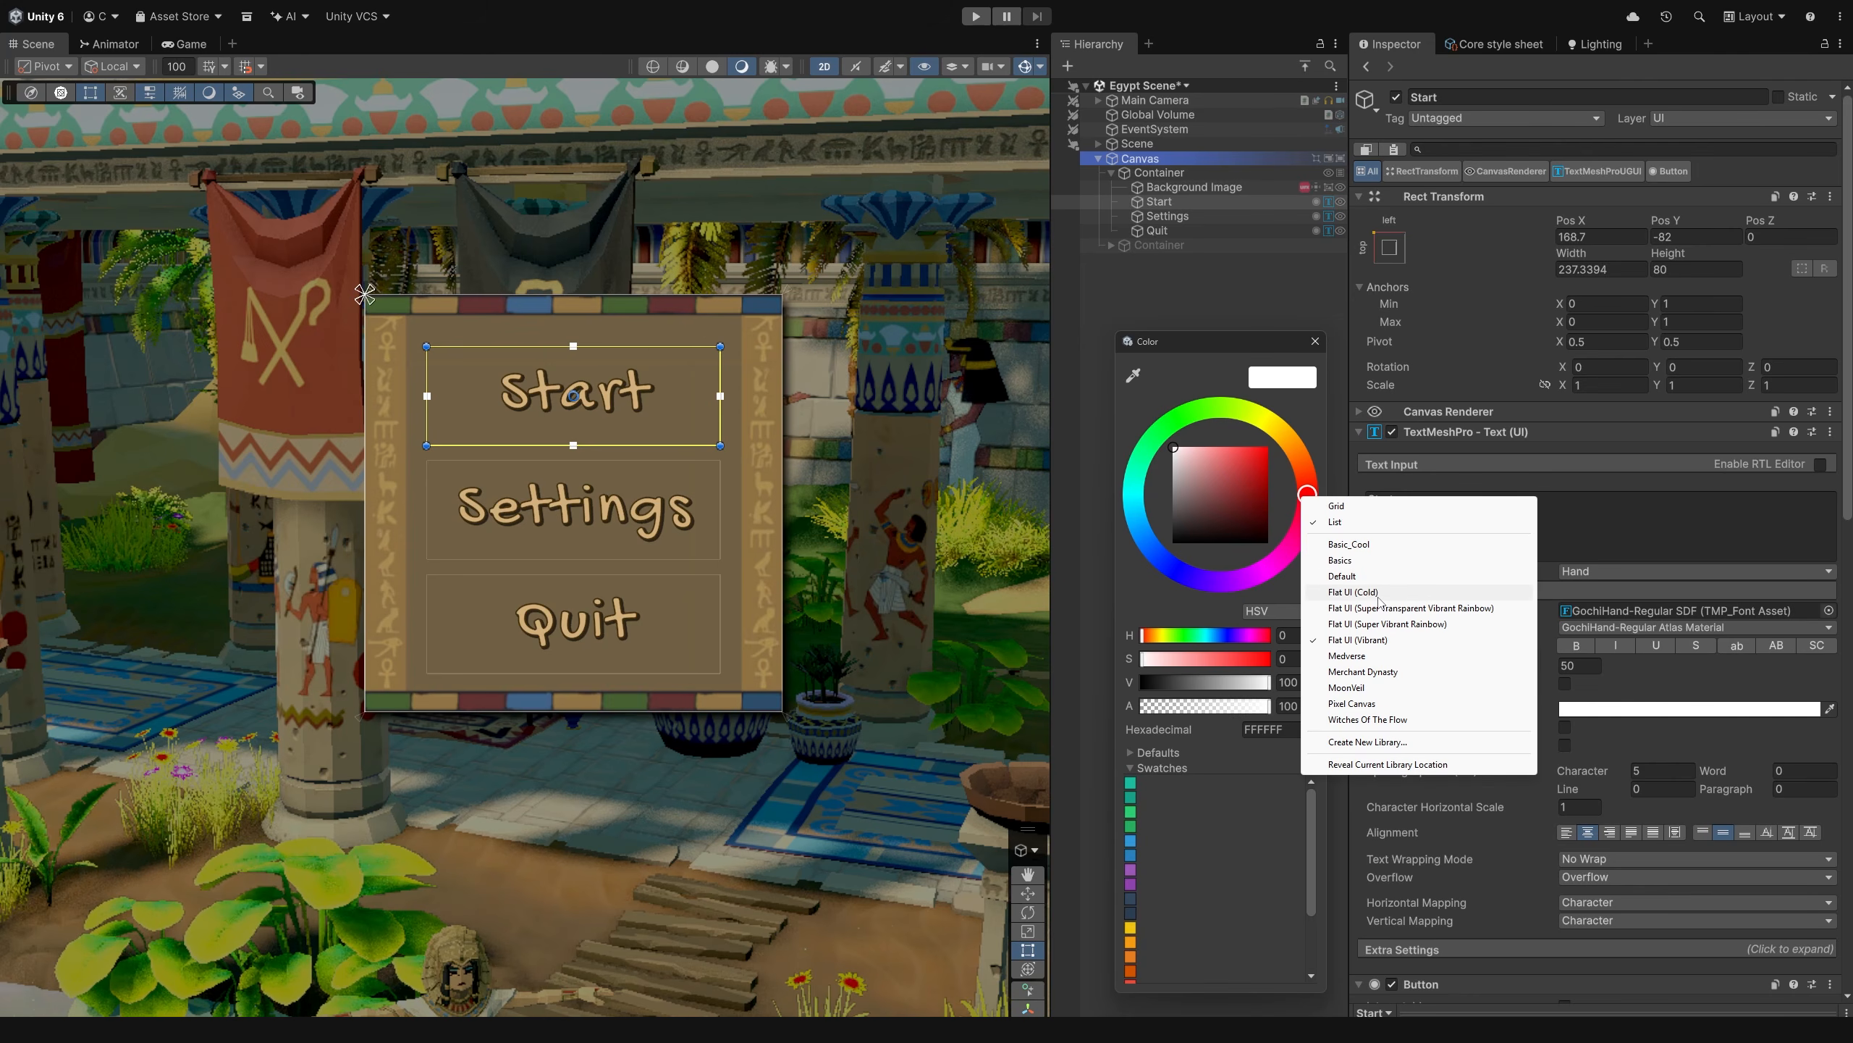
pyautogui.click(1383, 595)
pyautogui.moveTo(1315, 799)
pyautogui.mouseDown()
pyautogui.moveTo(1315, 872)
pyautogui.moveTo(1318, 767)
pyautogui.mouseUp()
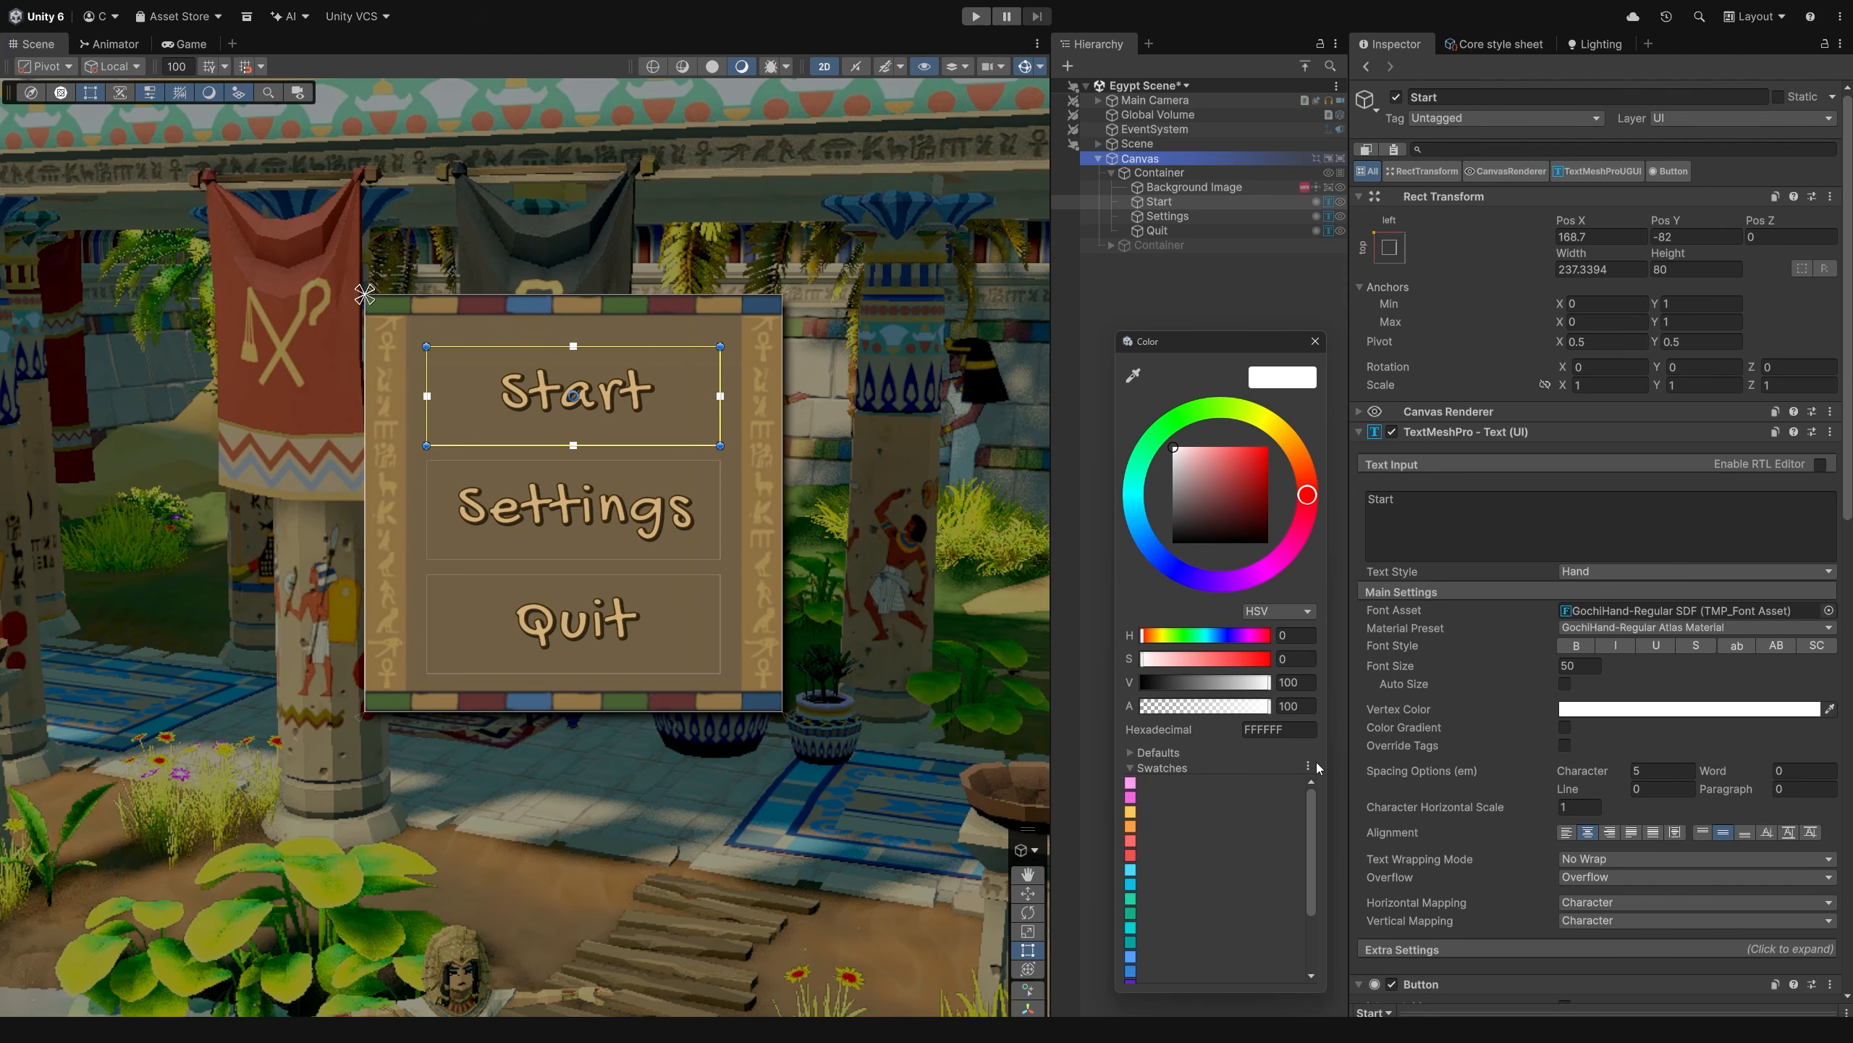